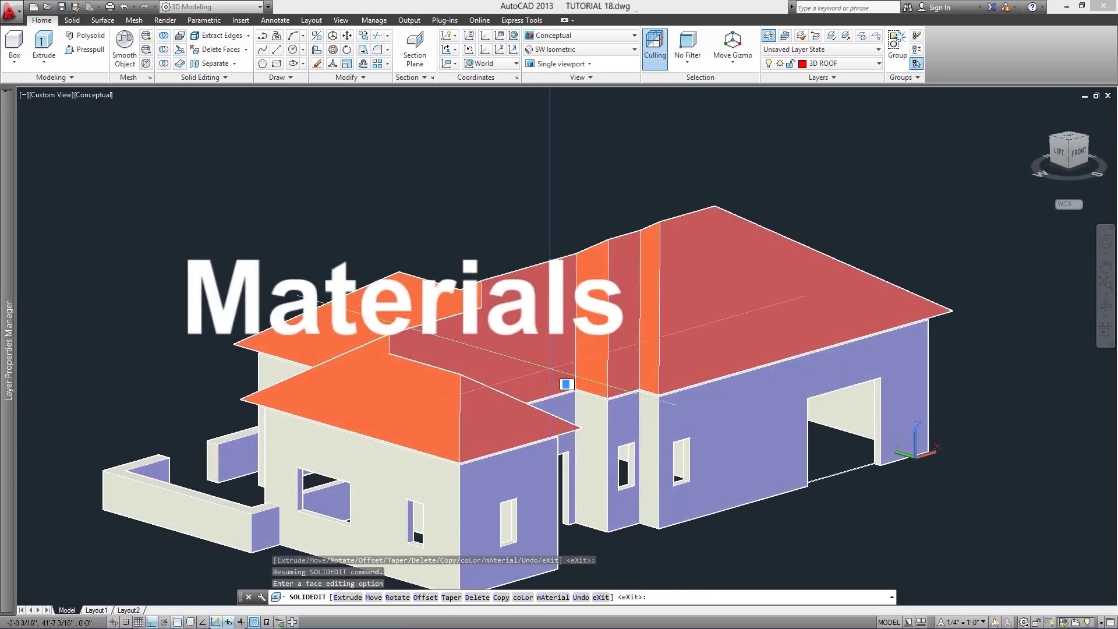
# Exit the solids editing command, then orbit and zoom the 3D house preview.
pyautogui.press('Return')
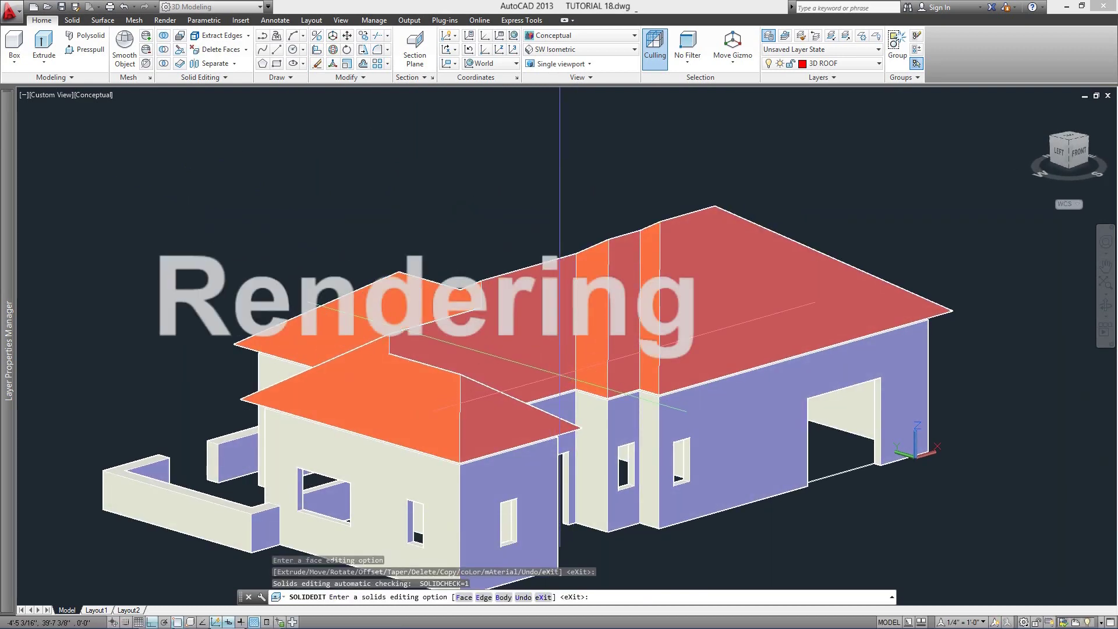
pyautogui.press('Return')
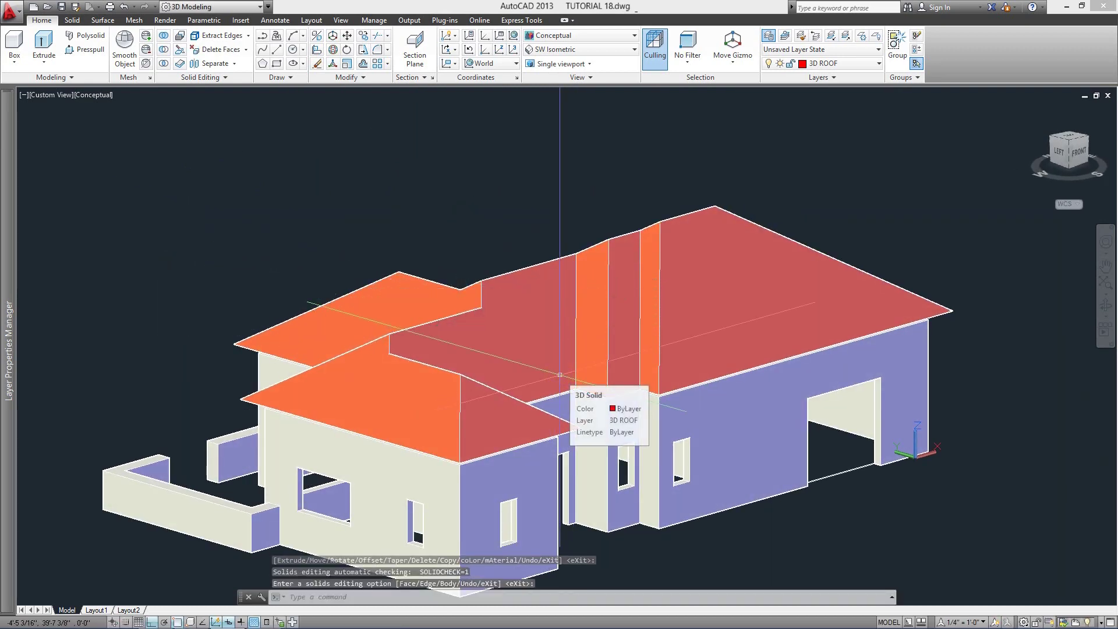
pyautogui.press('Return')
pyautogui.press('Down')
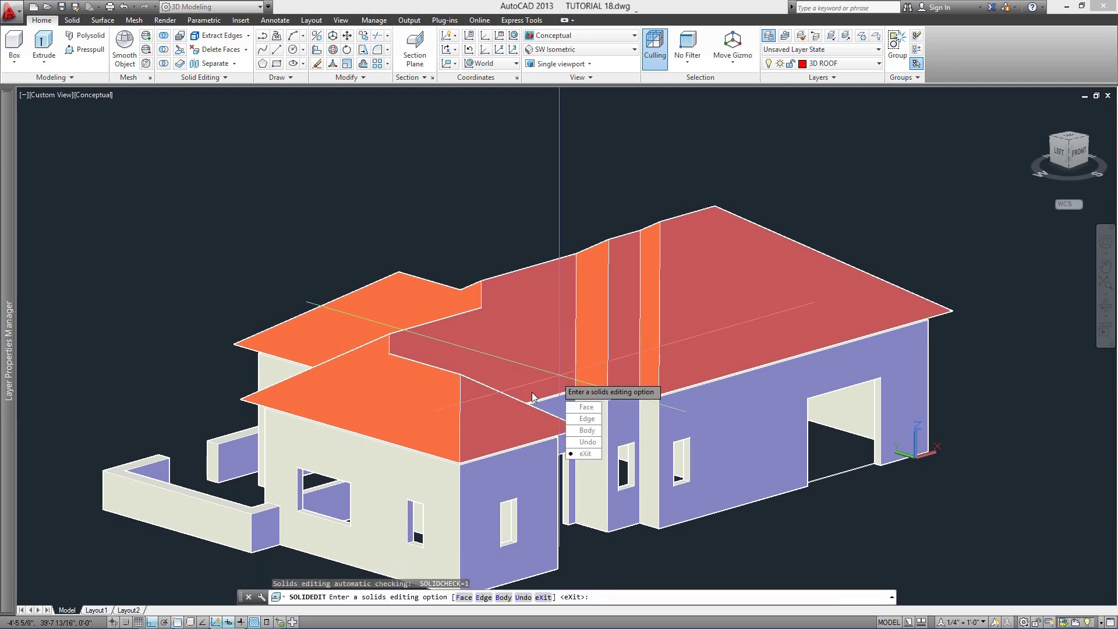
pyautogui.press('Return')
pyautogui.keyDown('shift'); pyautogui.moveTo(715, 504); pyautogui.dragTo(681, 454, button='middle'); pyautogui.keyUp('shift')
pyautogui.scroll(2, 616, 427)
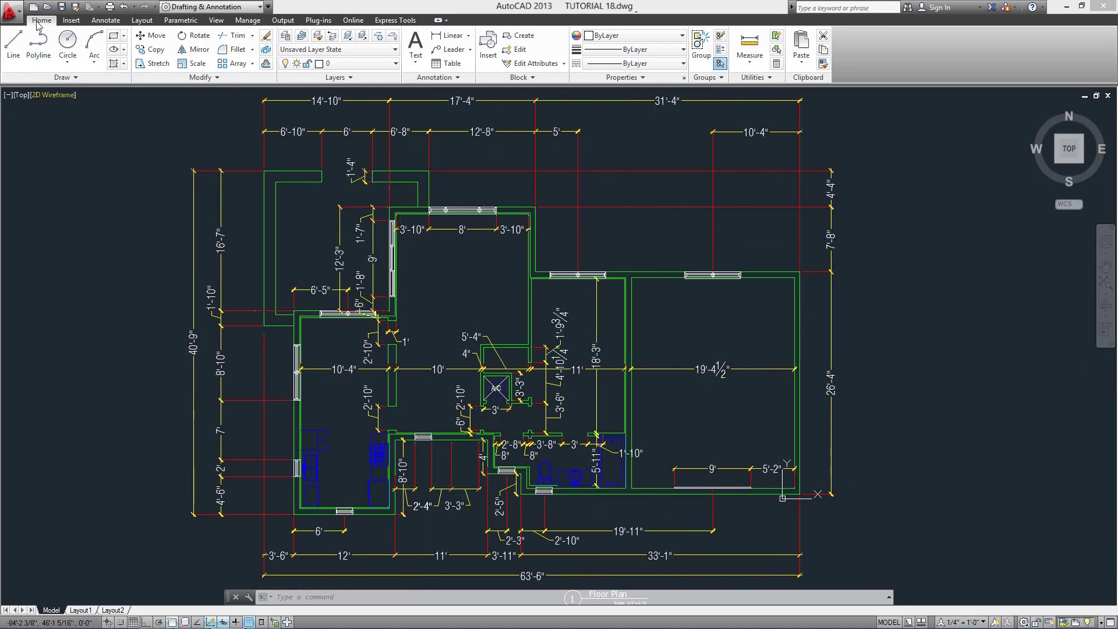
# Turn off every layer except A-WALLS so only the green wall outlines show.
pyautogui.click(287, 38)
pyautogui.click(210, 152)
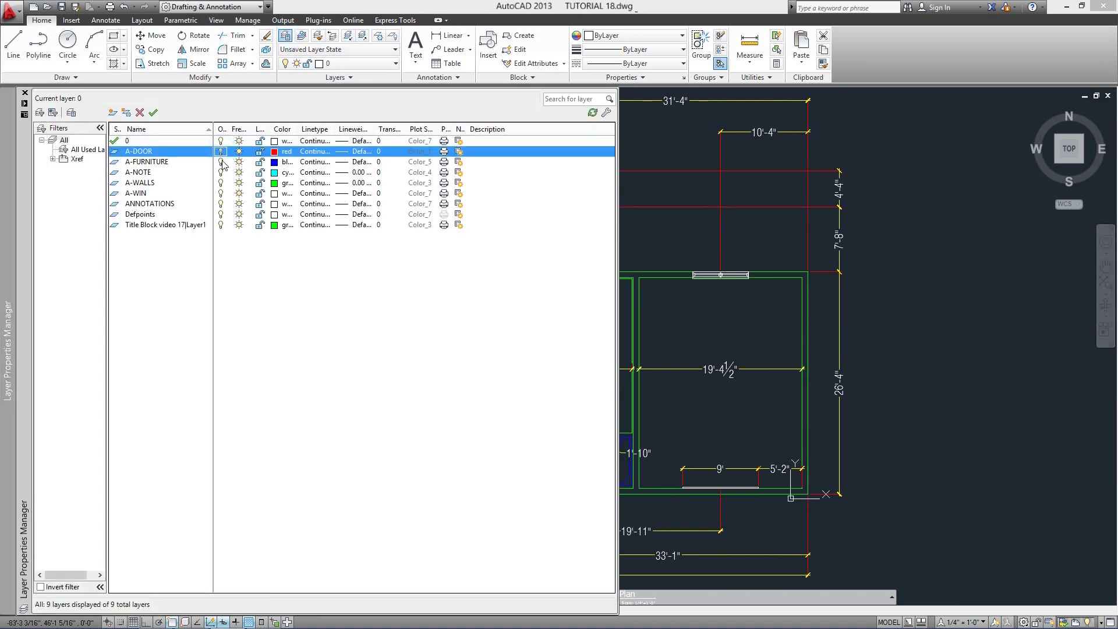
pyautogui.click(222, 162)
pyautogui.click(221, 173)
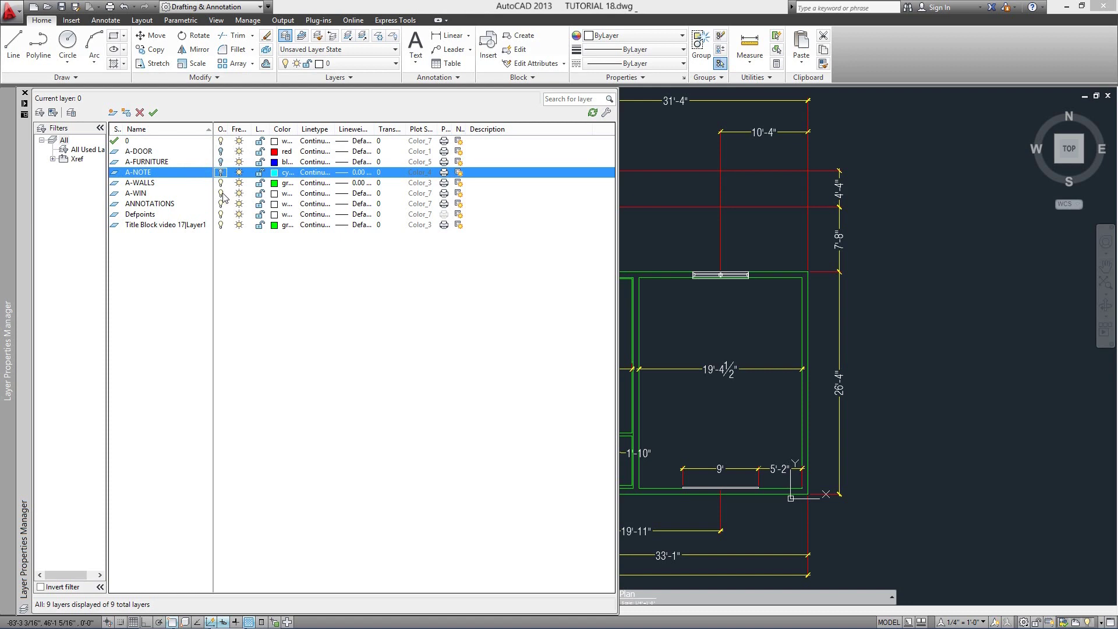
pyautogui.click(221, 193)
pyautogui.click(221, 203)
pyautogui.click(221, 214)
pyautogui.click(221, 224)
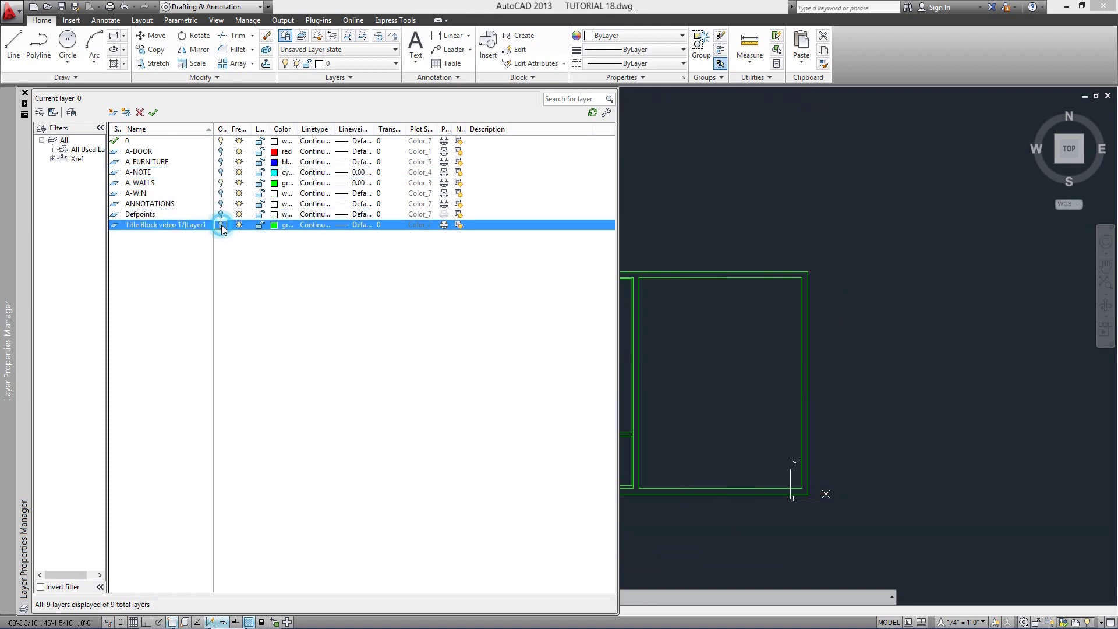
pyautogui.click(147, 142)
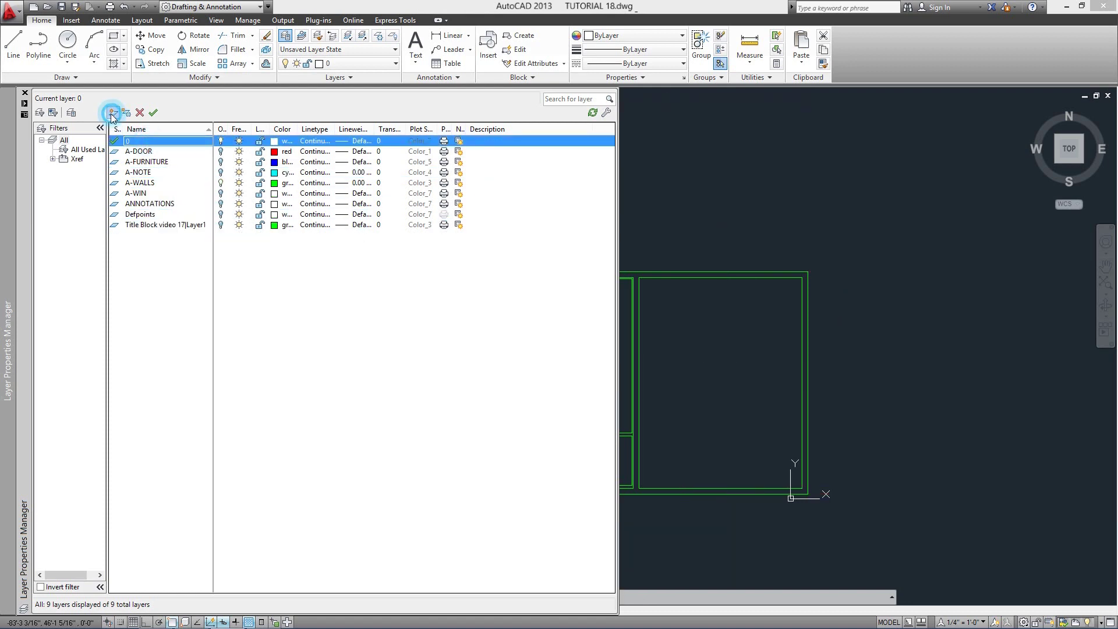
# Create a new layer named 3D WALL, make it current, and keep its colour white.
pyautogui.click(112, 113)
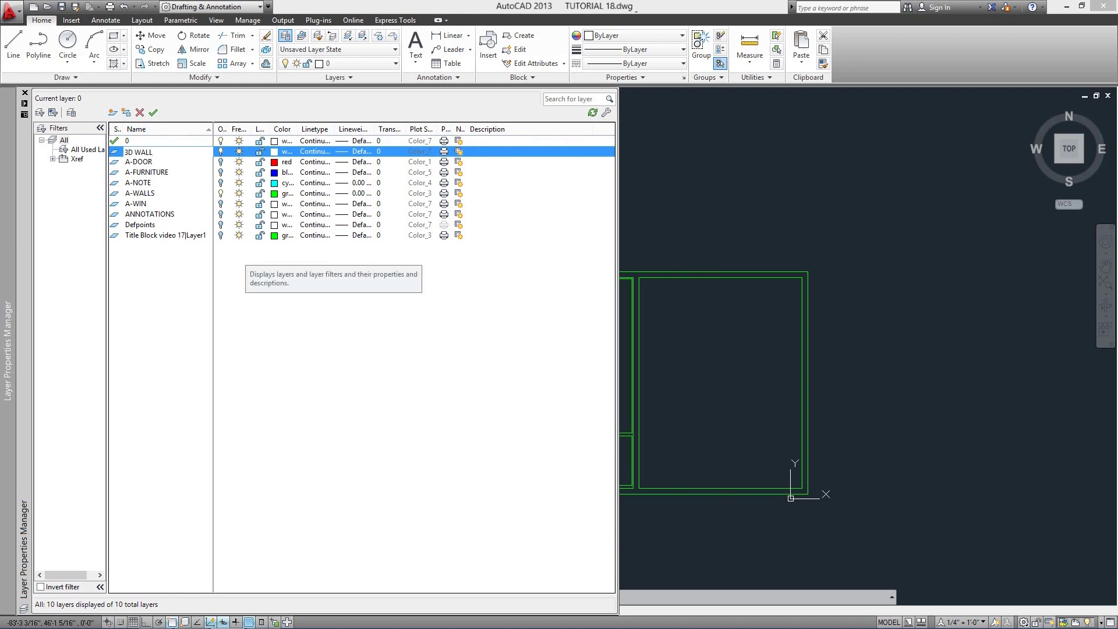
pyautogui.click(115, 152)
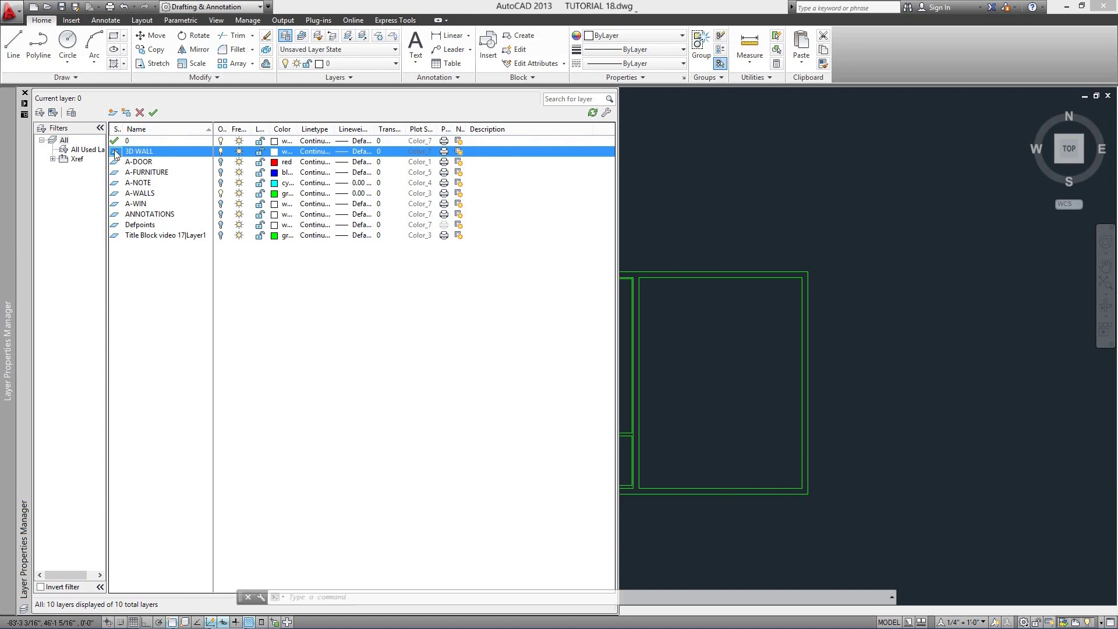
pyautogui.click(220, 141)
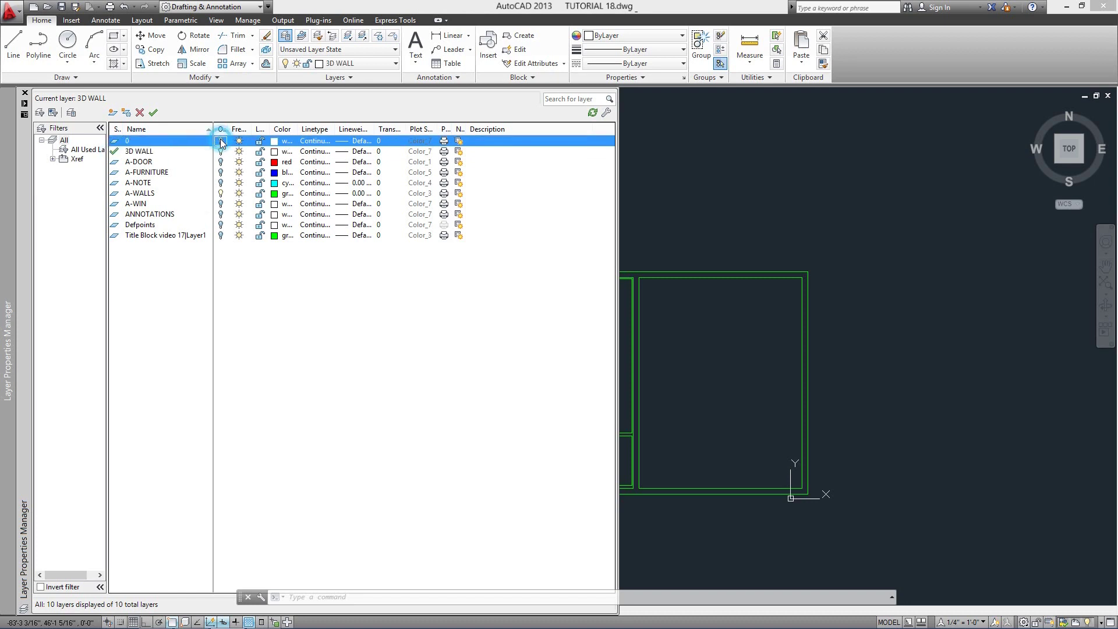
pyautogui.click(275, 152)
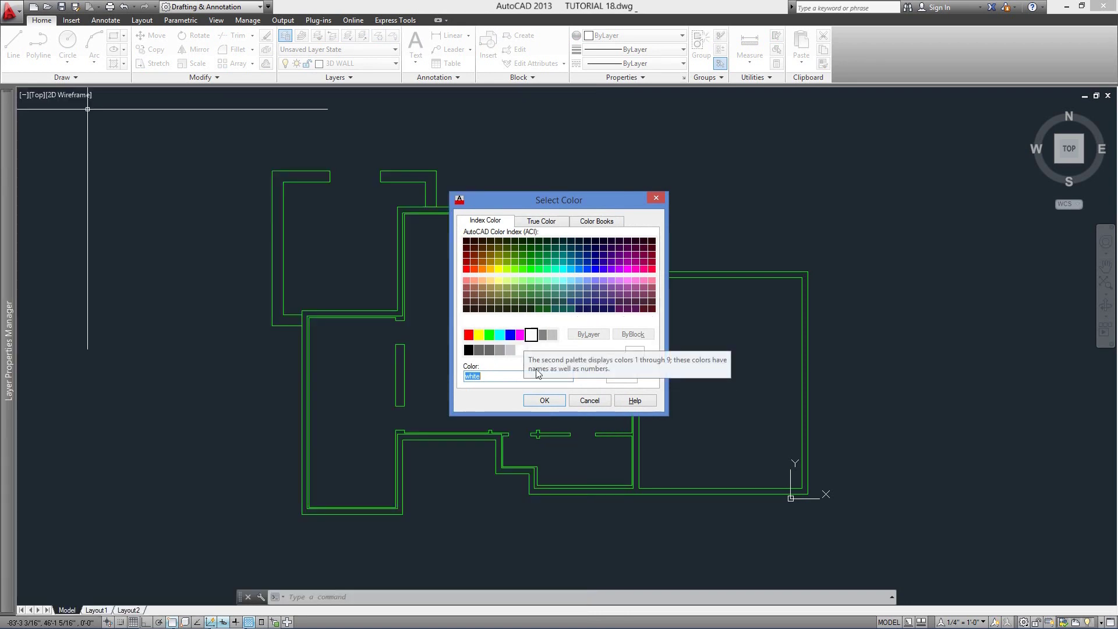
pyautogui.click(545, 399)
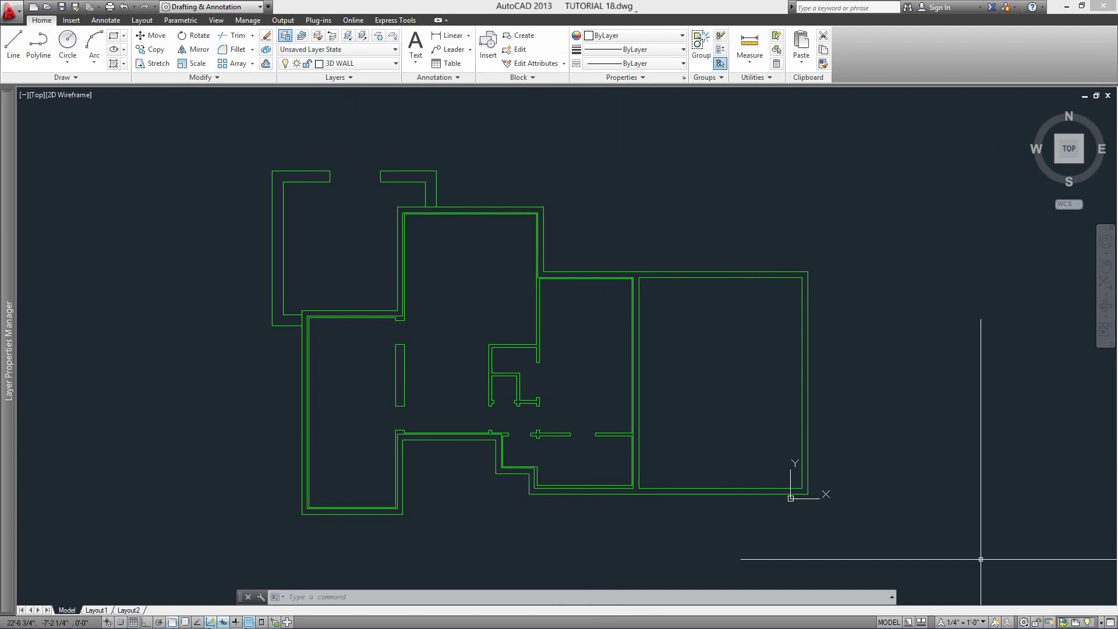
pyautogui.click(1020, 620)
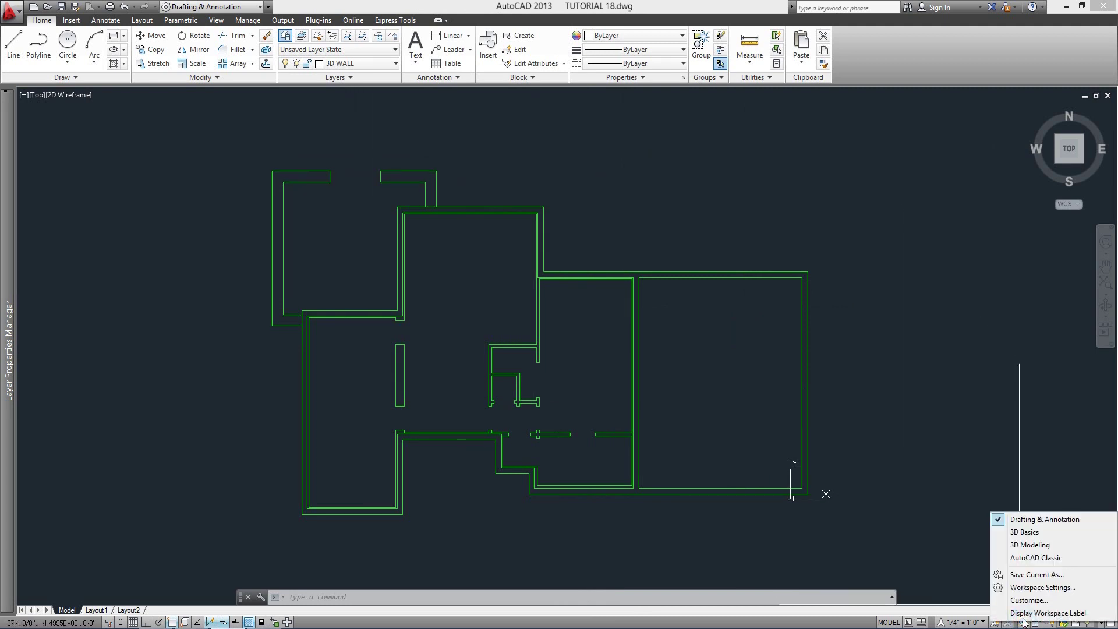
# Switch to the 3D Modeling workspace and bring up the View ribbon tools.
pyautogui.click(943, 469)
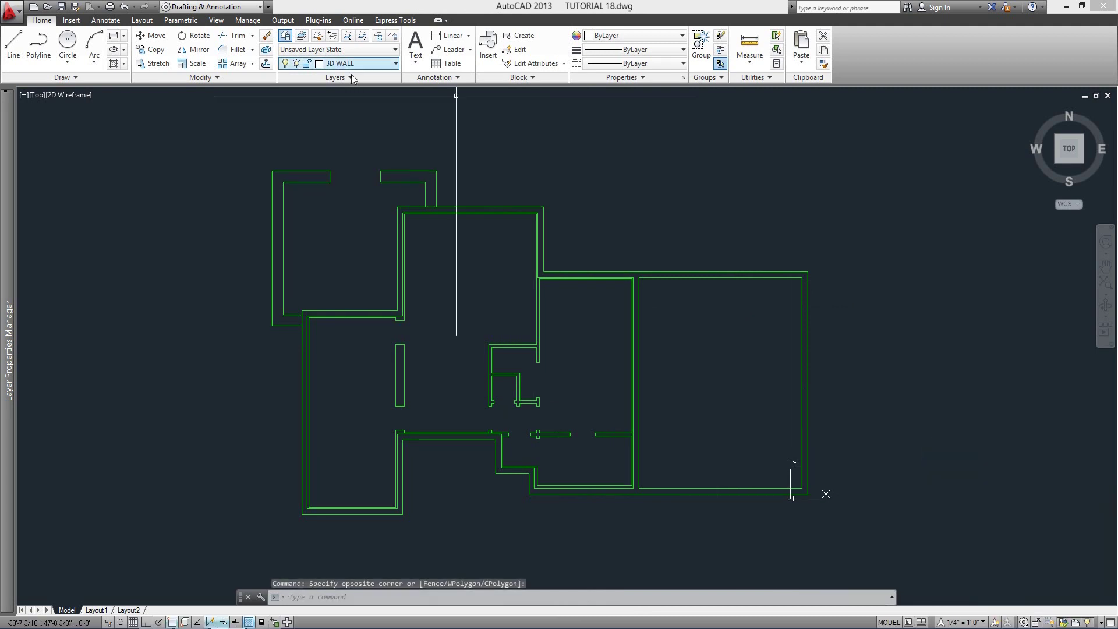
pyautogui.click(253, 7)
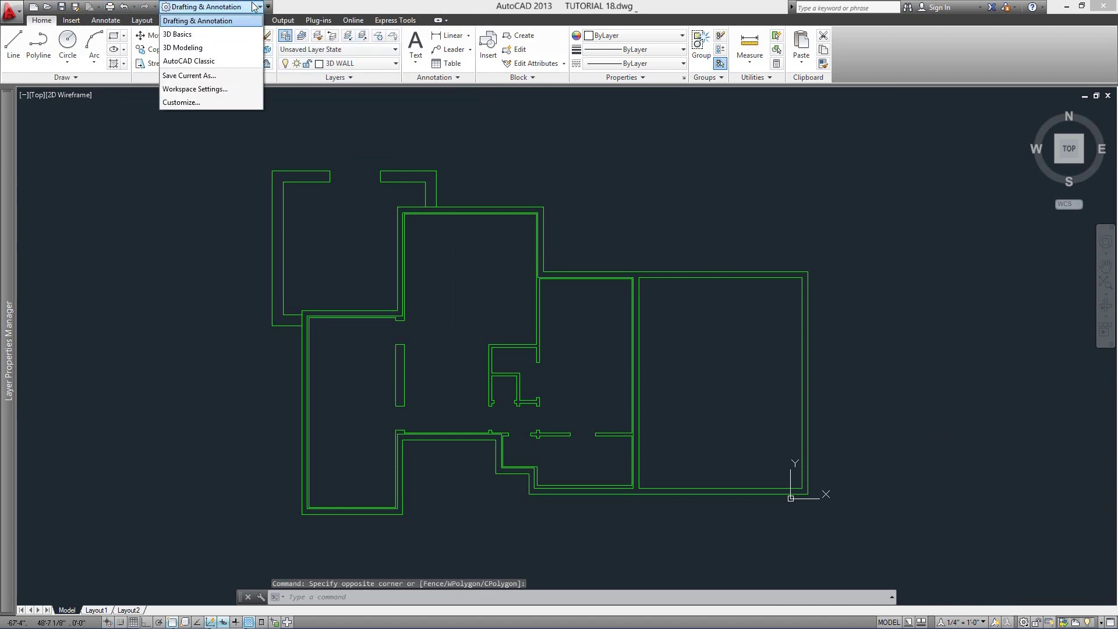
pyautogui.click(185, 48)
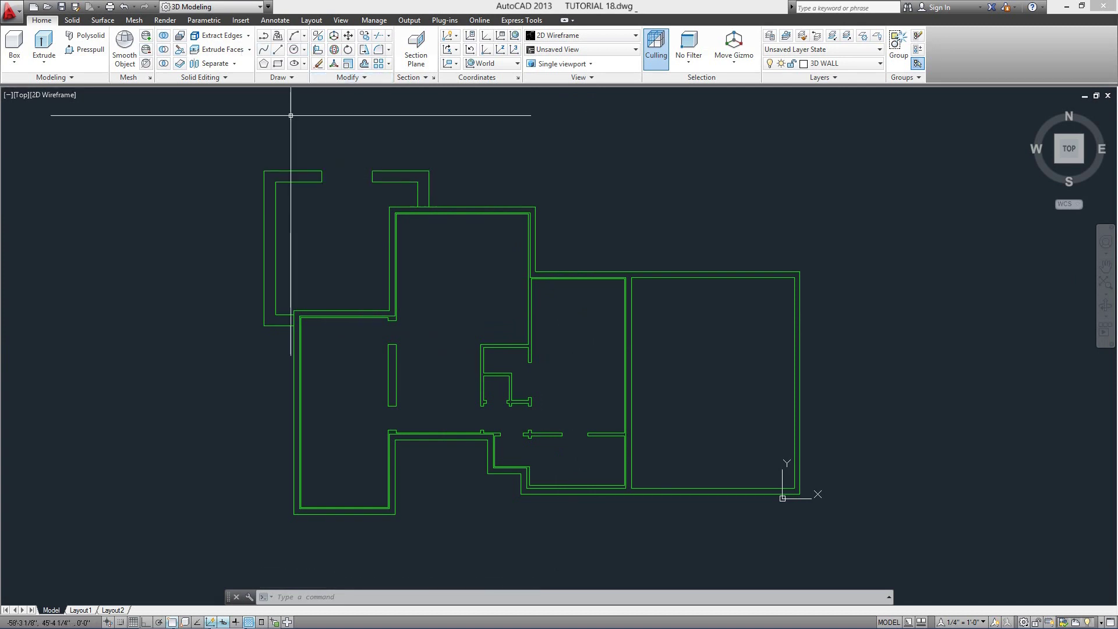
pyautogui.click(341, 21)
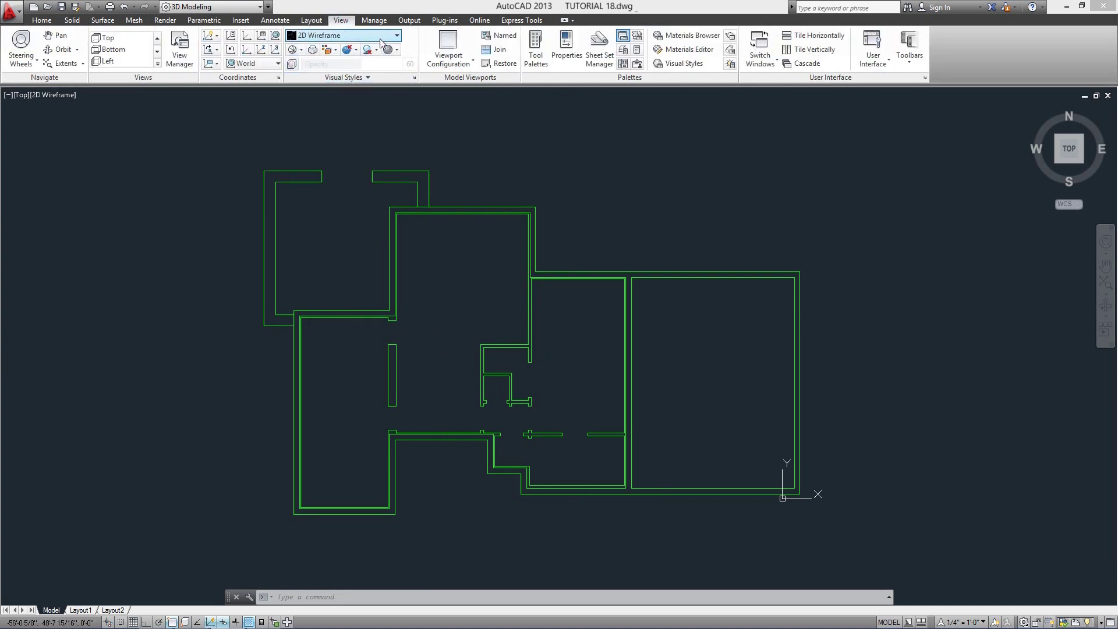
# Apply the Conceptual visual style and orbit the flat plan into a tilted view.
pyautogui.click(398, 37)
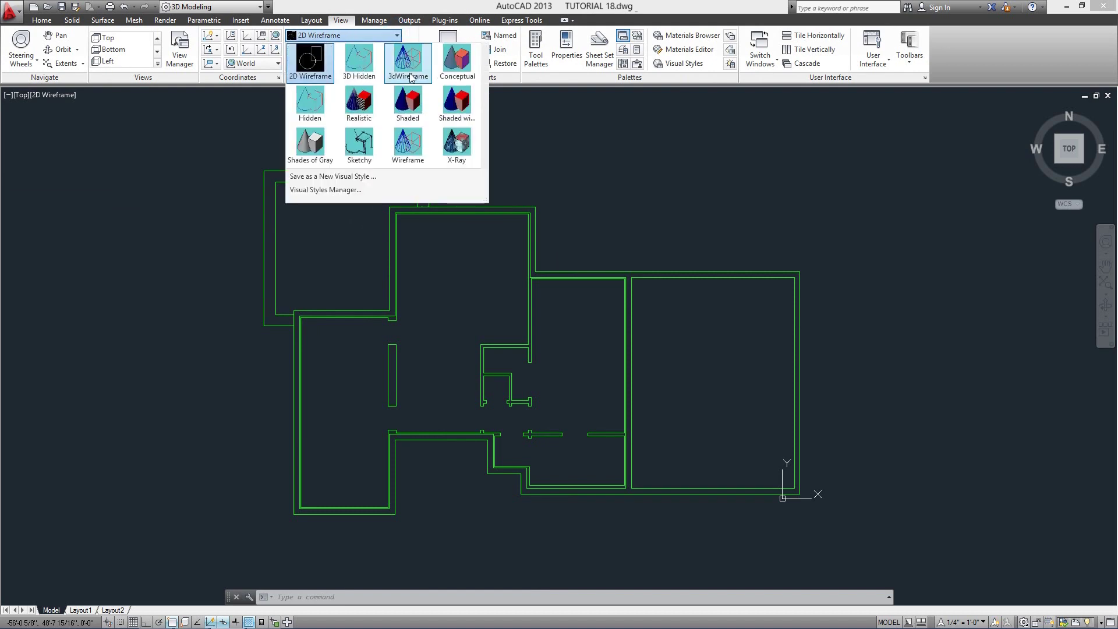
pyautogui.click(457, 63)
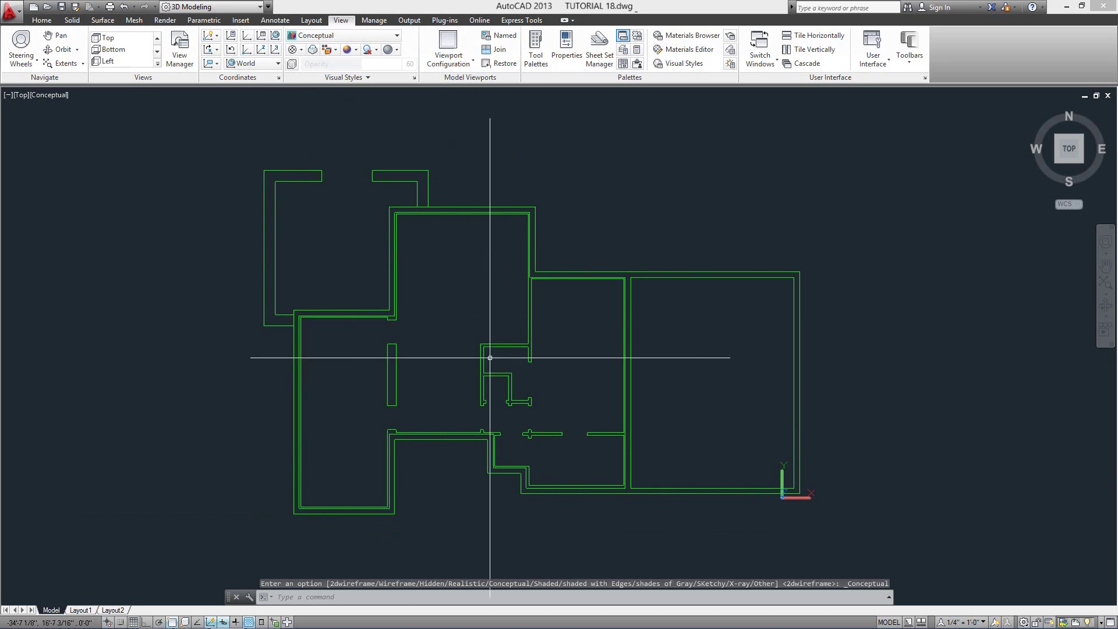
pyautogui.keyDown('shift'); pyautogui.moveTo(559, 361); pyautogui.dragTo(615, 273, button='middle'); pyautogui.keyUp('shift')
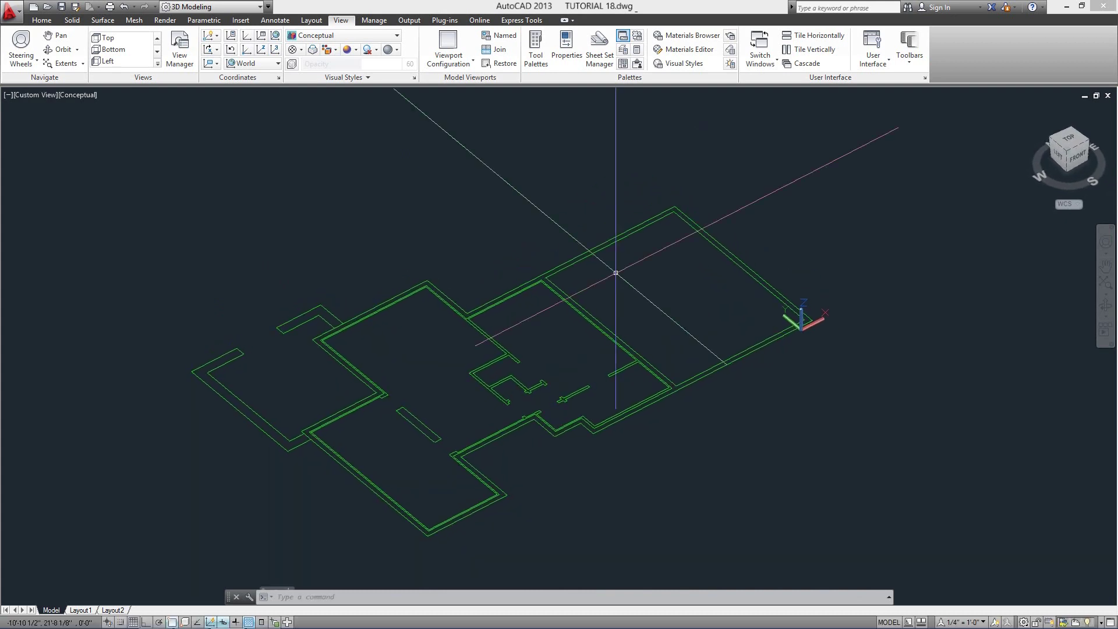
pyautogui.scroll(2, 561, 311)
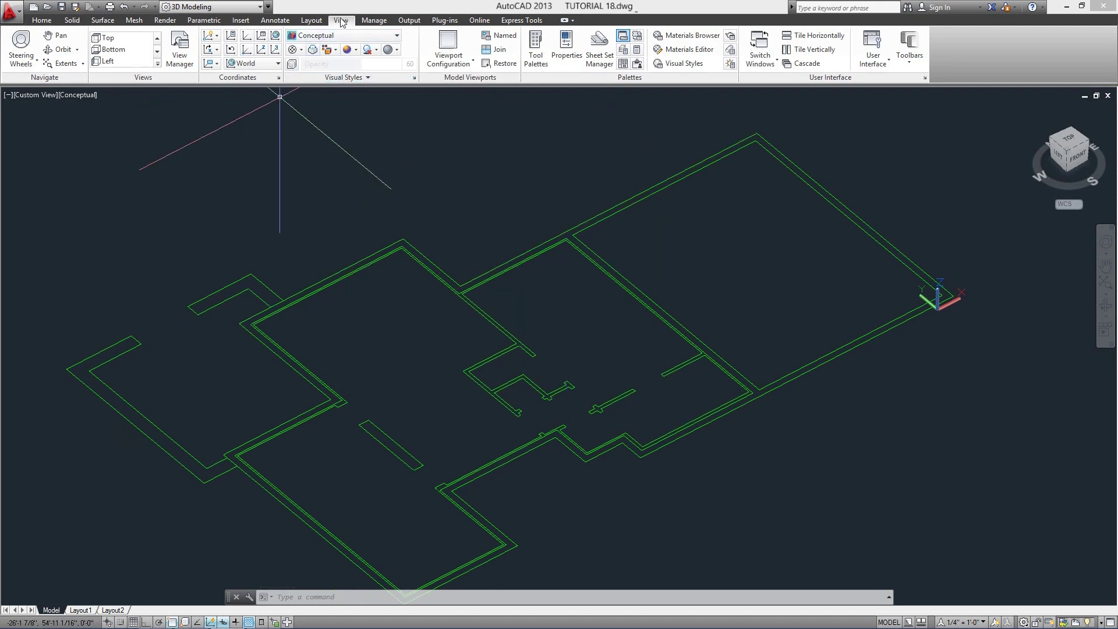
# Set the view to SW Isometric, then orbit the plan slightly.
pyautogui.click(157, 62)
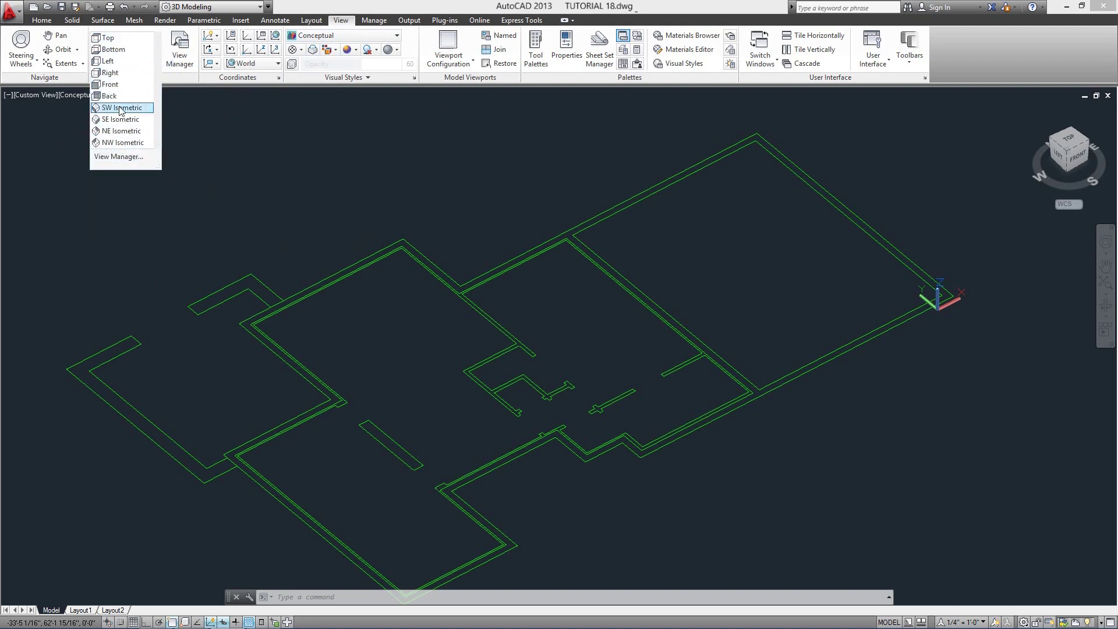
pyautogui.click(120, 108)
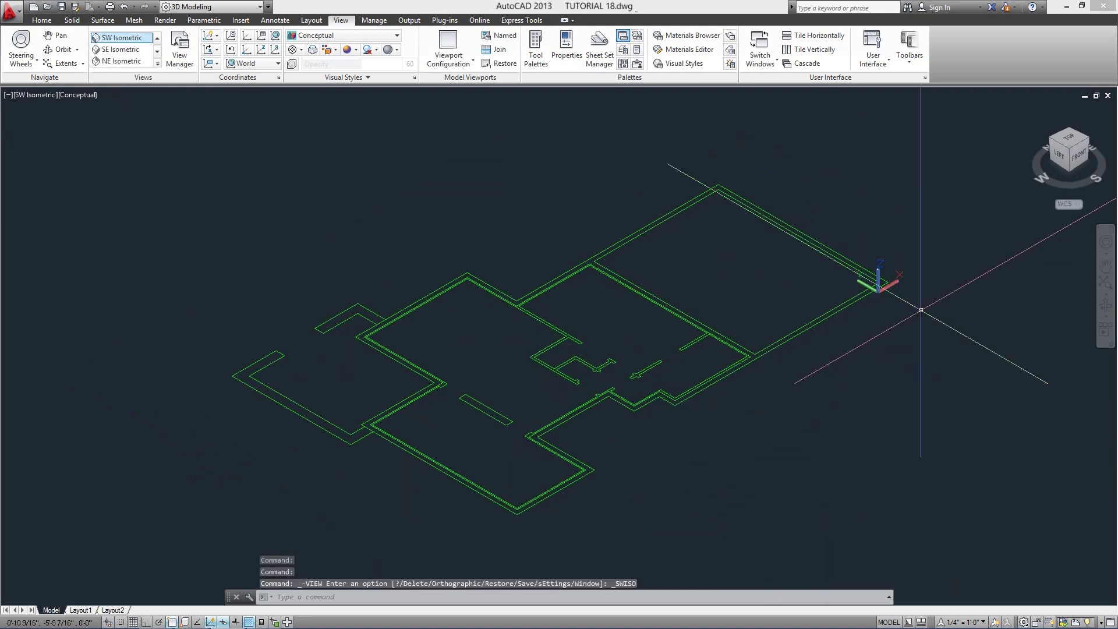
pyautogui.click(1070, 152)
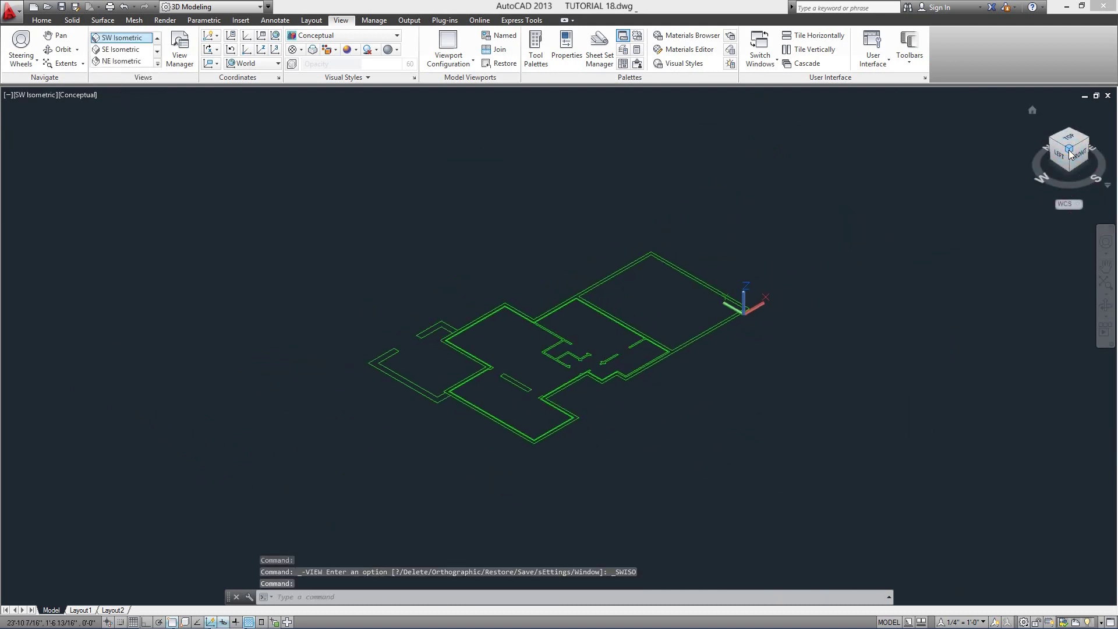
pyautogui.click(1054, 141)
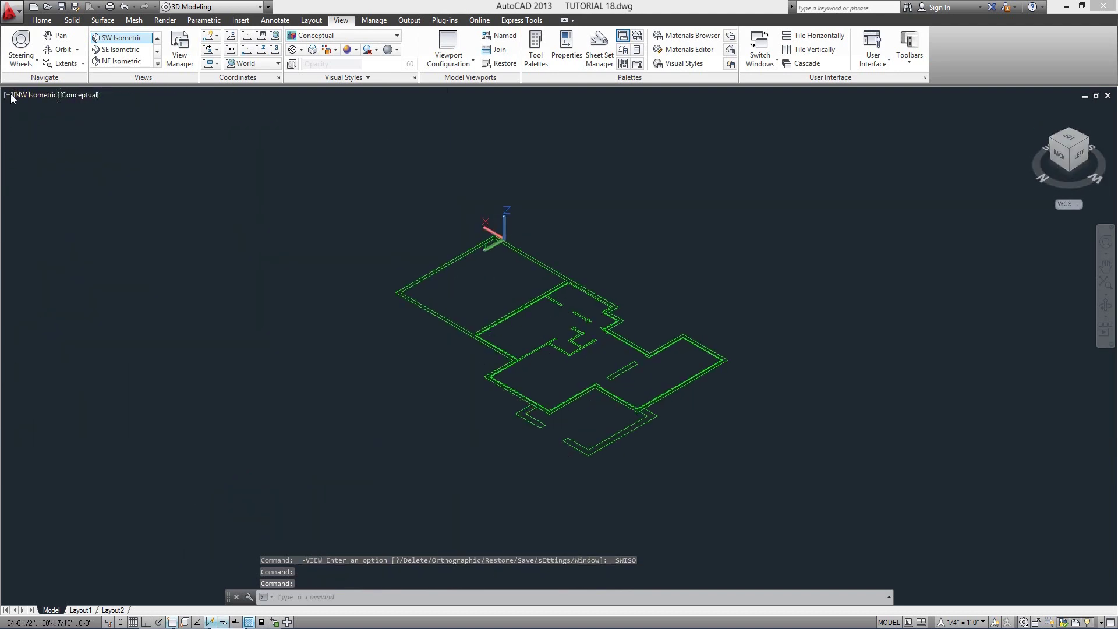
pyautogui.click(46, 100)
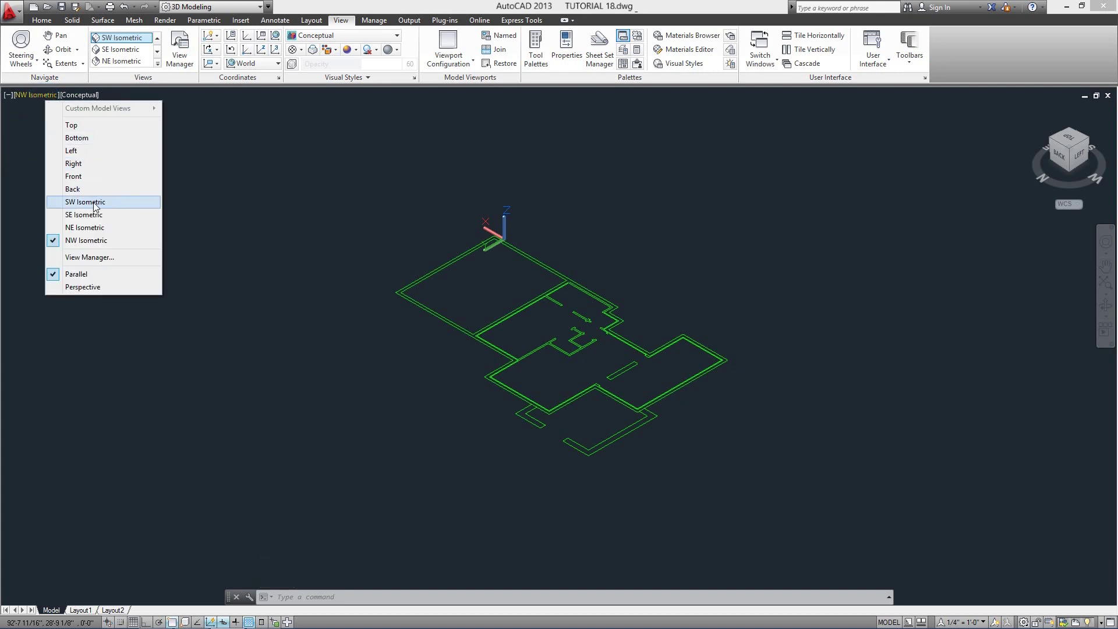
pyautogui.click(97, 202)
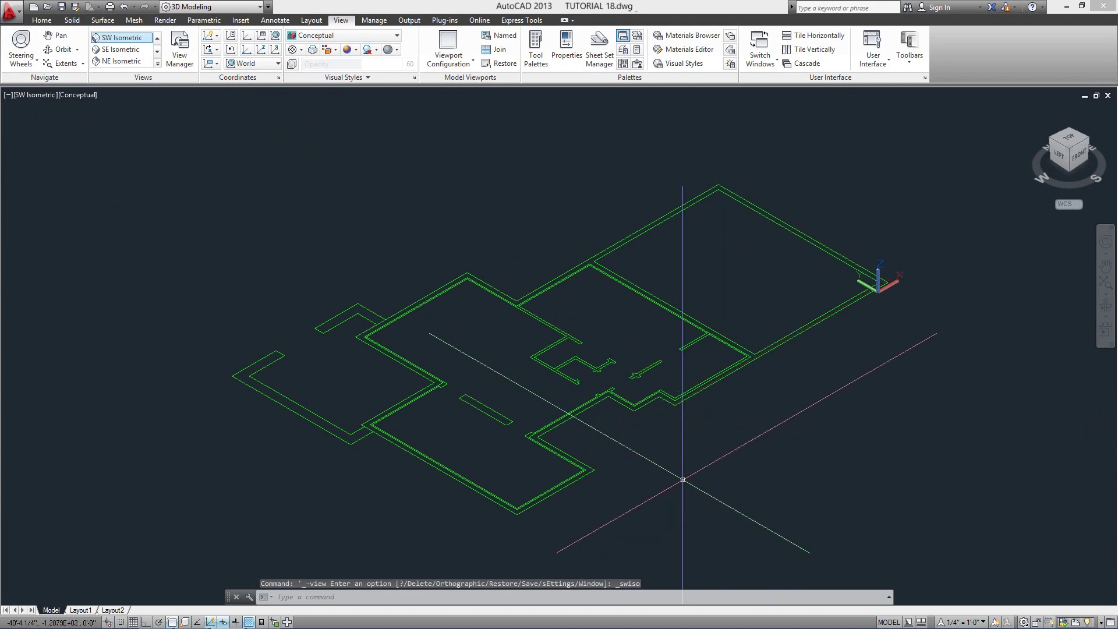
pyautogui.keyDown('shift'); pyautogui.moveTo(644, 474); pyautogui.dragTo(600, 420, button='middle'); pyautogui.keyUp('shift')
pyautogui.scroll(2, 605, 417)
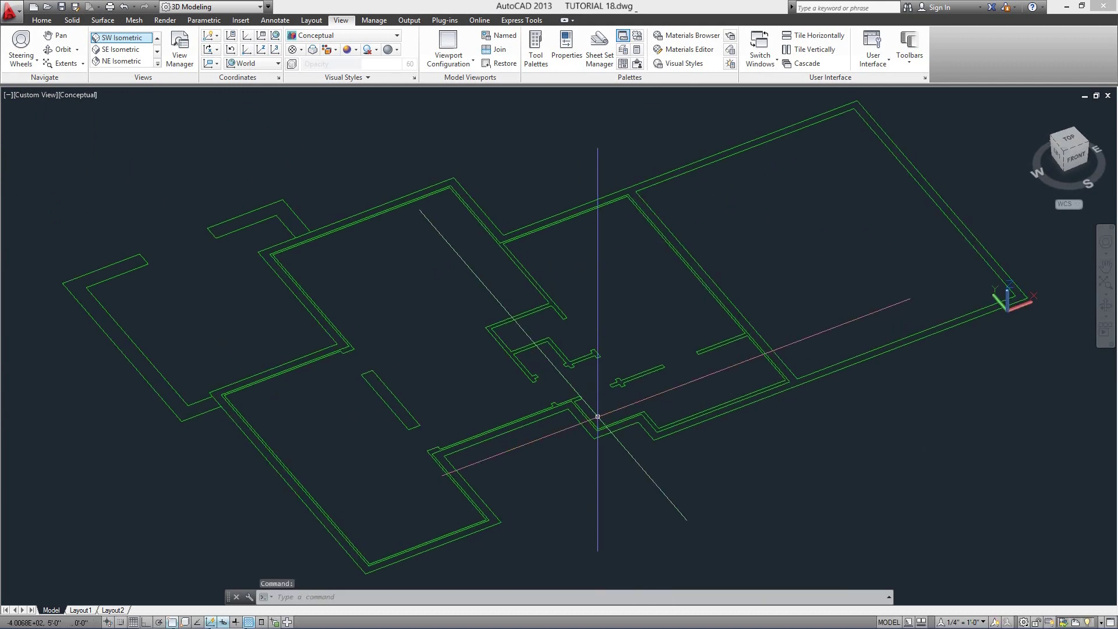
# On the Home tab, clear a trial wall selection, pan slightly, and start Presspull.
pyautogui.click(42, 21)
pyautogui.click(349, 325)
pyautogui.click(212, 299)
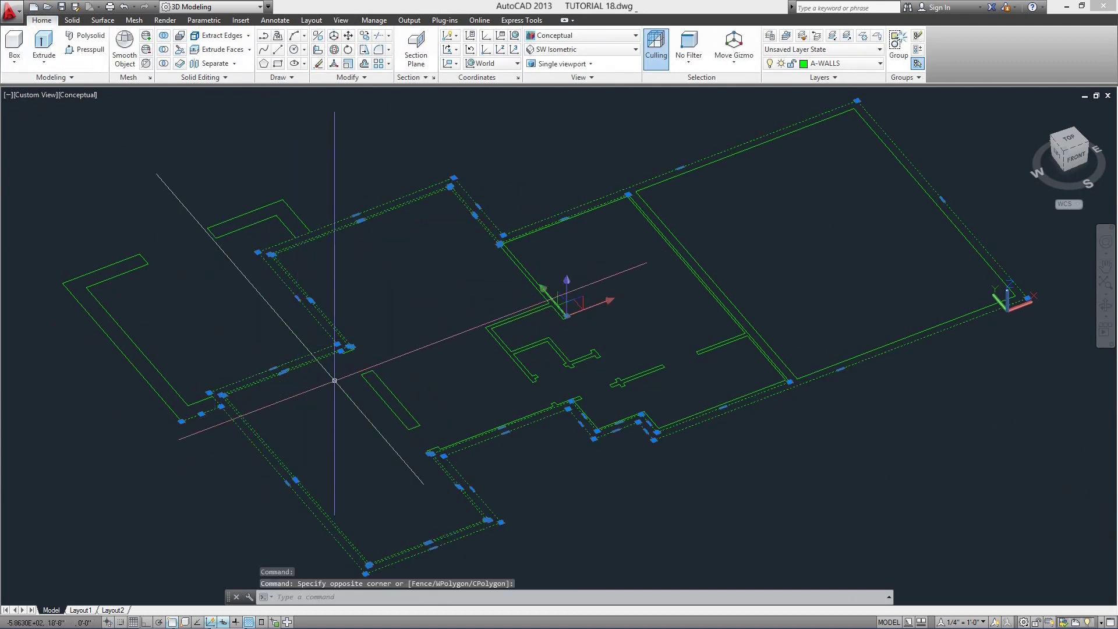
pyautogui.click(249, 232)
pyautogui.click(225, 204)
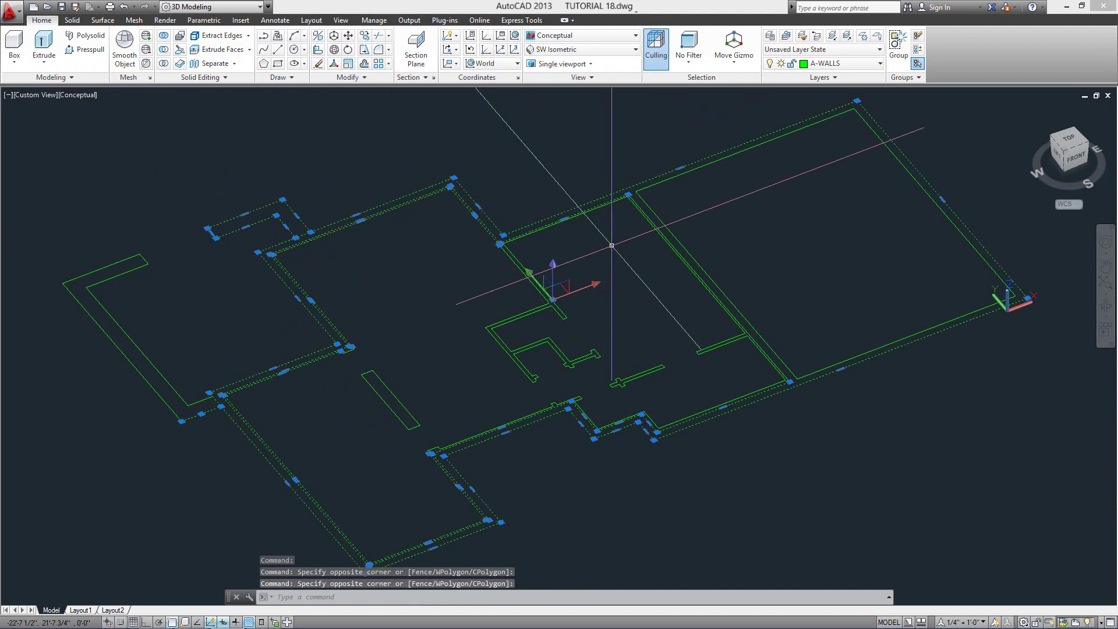
pyautogui.press('Escape')
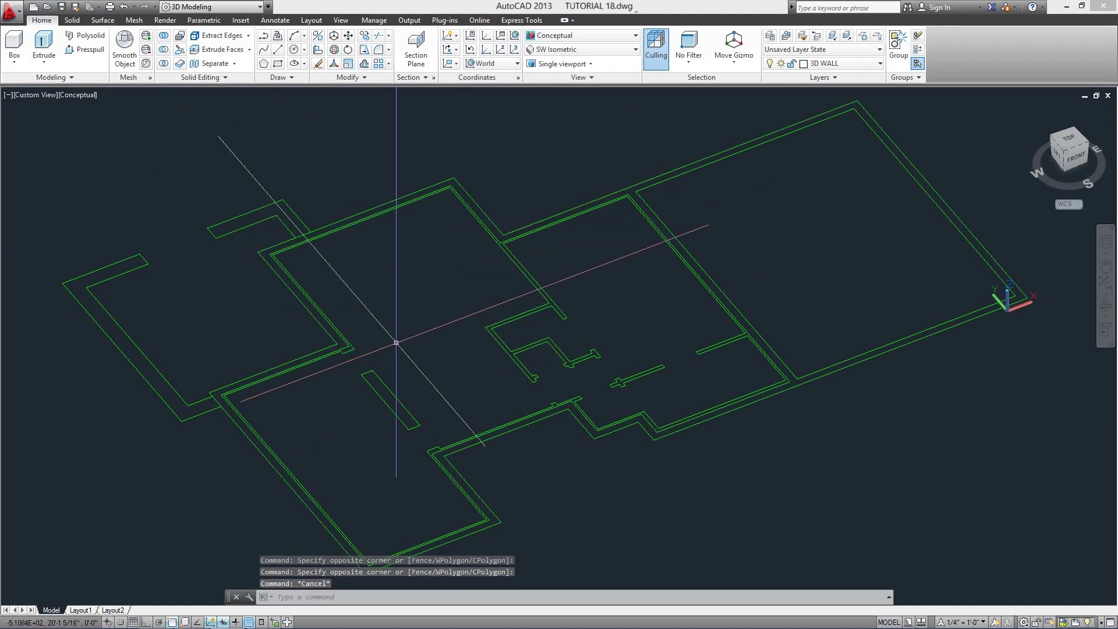
pyautogui.moveTo(400, 347); pyautogui.dragTo(387, 340, button='middle')
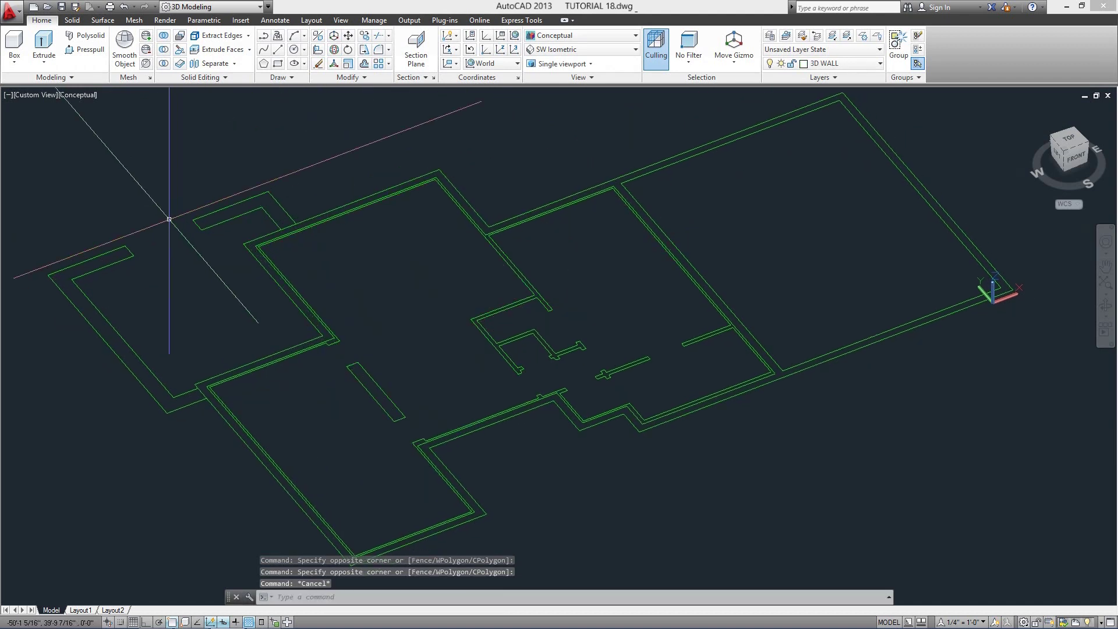
pyautogui.click(89, 50)
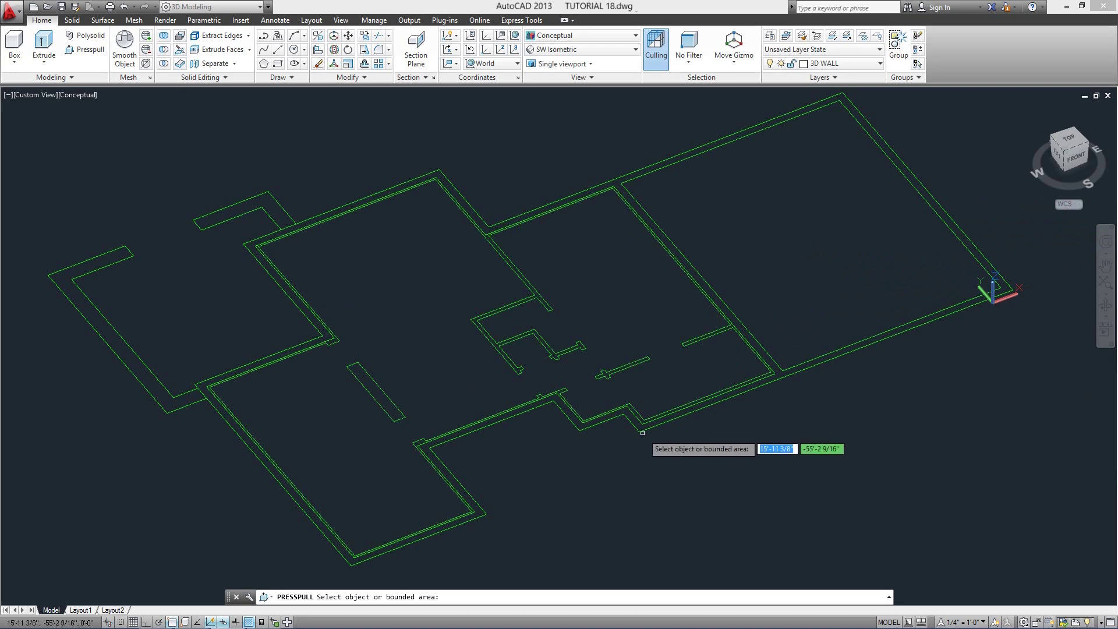
# Pull the outer house walls and freestanding interior wall up to 12 feet.
pyautogui.scroll(4, 451, 514)
pyautogui.scroll(-2, 457, 518)
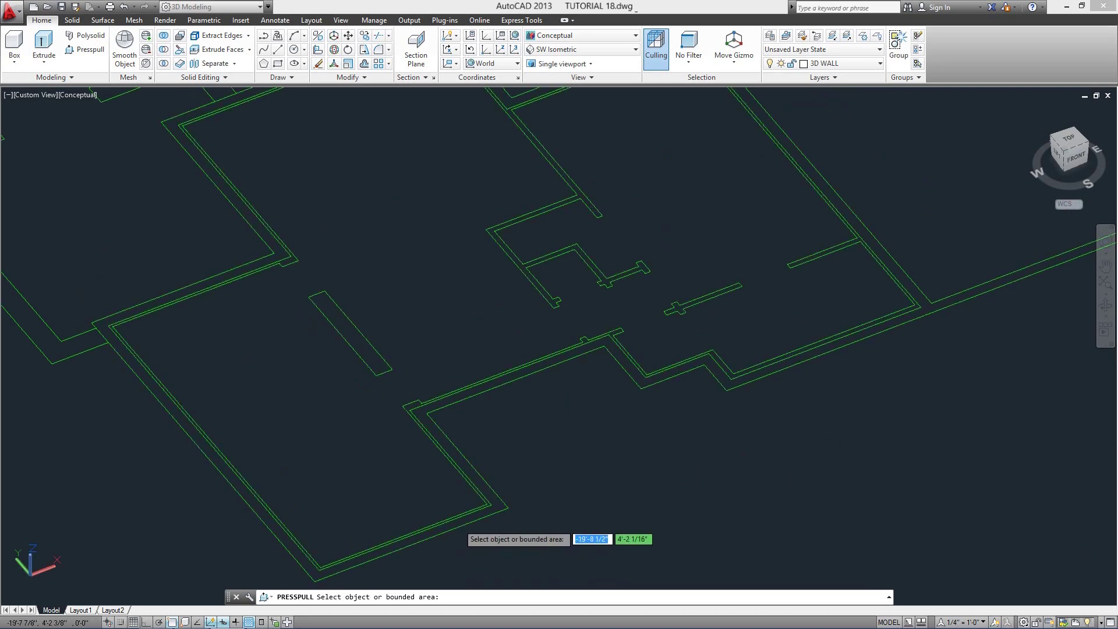
pyautogui.click(462, 521)
pyautogui.scroll(-5, 620, 326)
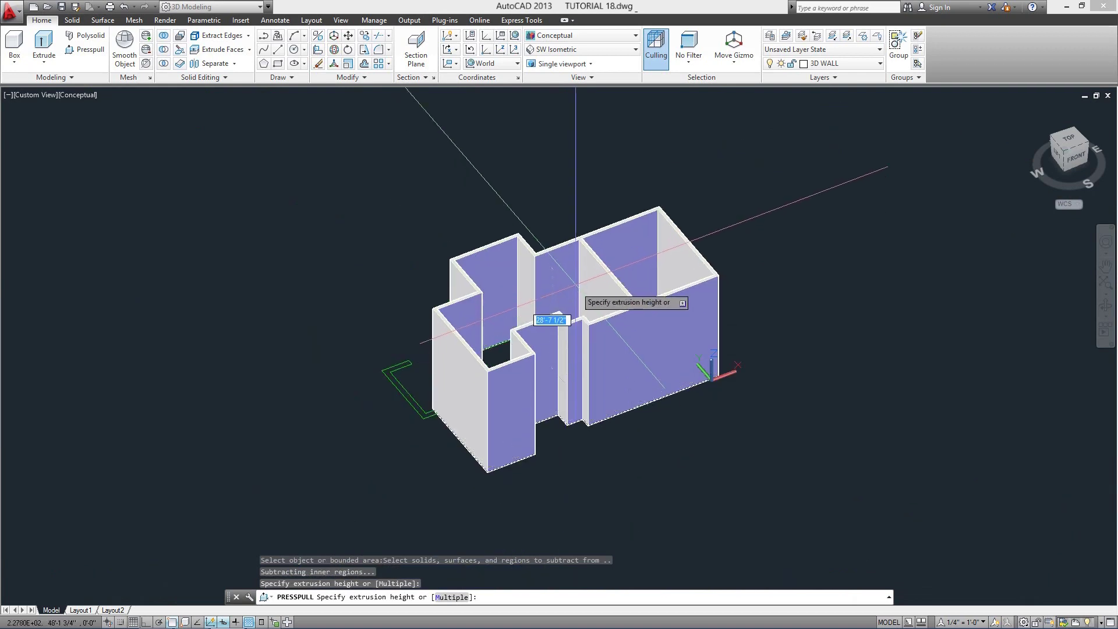
pyautogui.scroll(5, 579, 293)
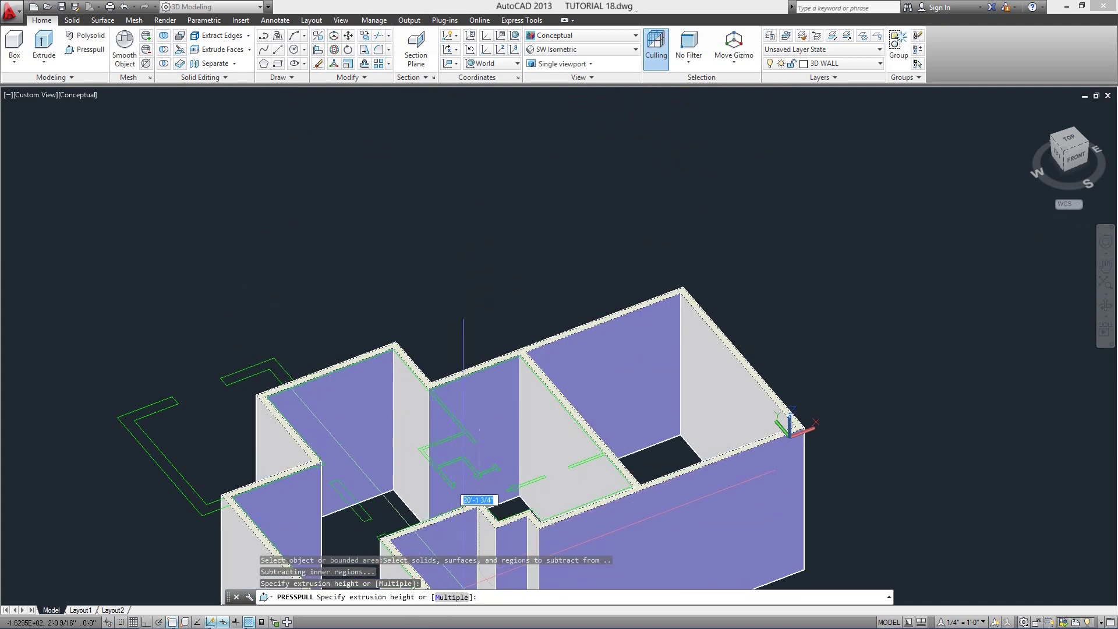
pyautogui.scroll(-2, 474, 460)
pyautogui.scroll(3, 582, 308)
pyautogui.moveTo(558, 348); pyautogui.dragTo(531, 339, button='middle')
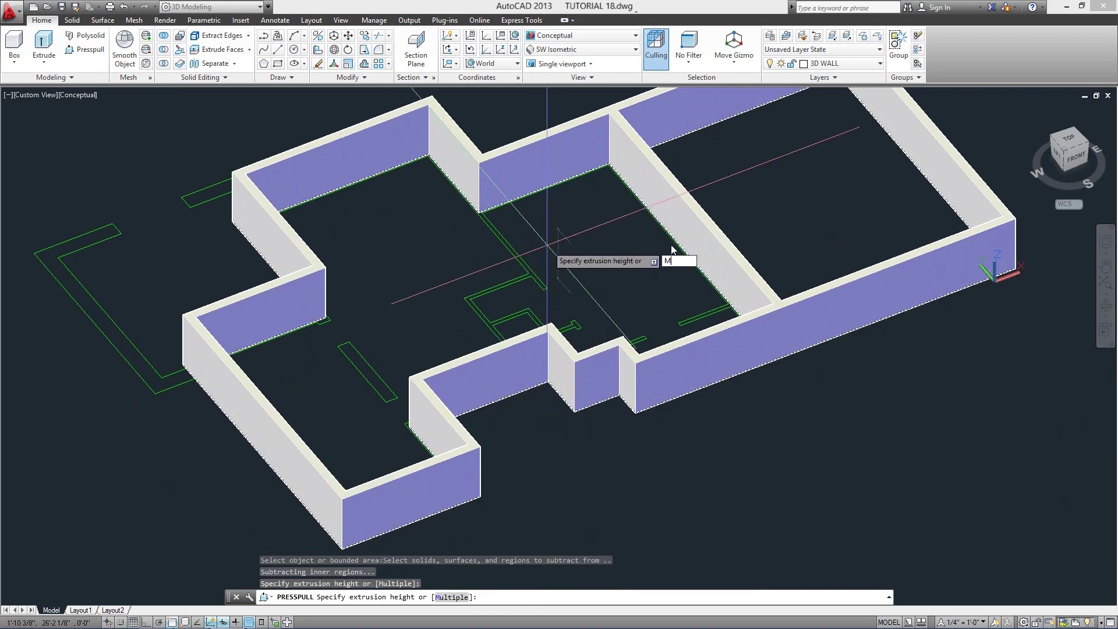
pyautogui.press('Return')
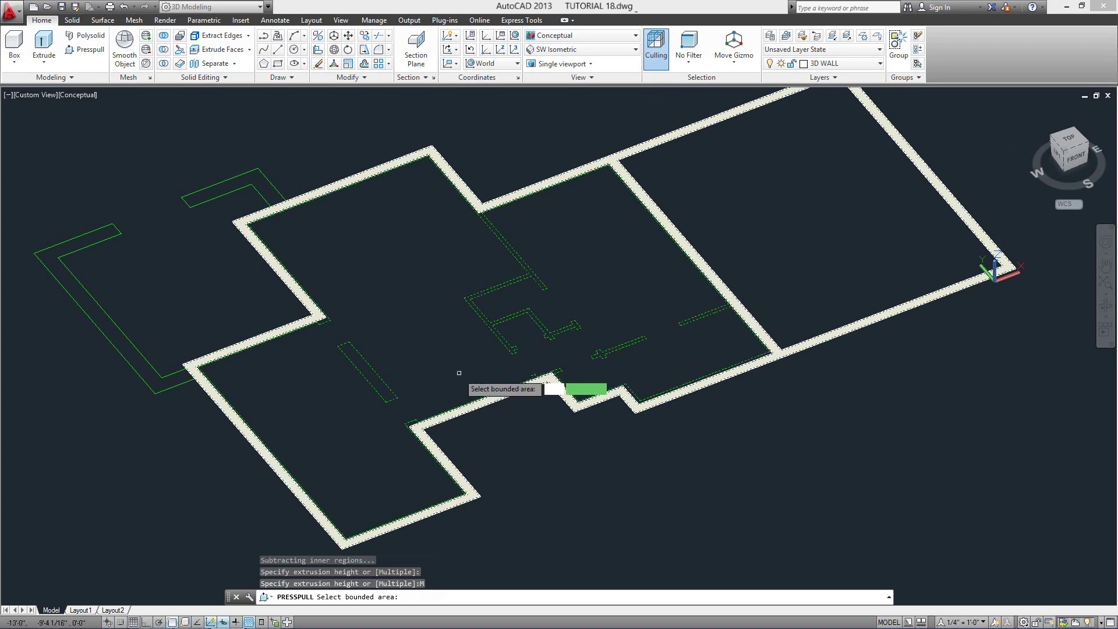
pyautogui.scroll(2, 352, 393)
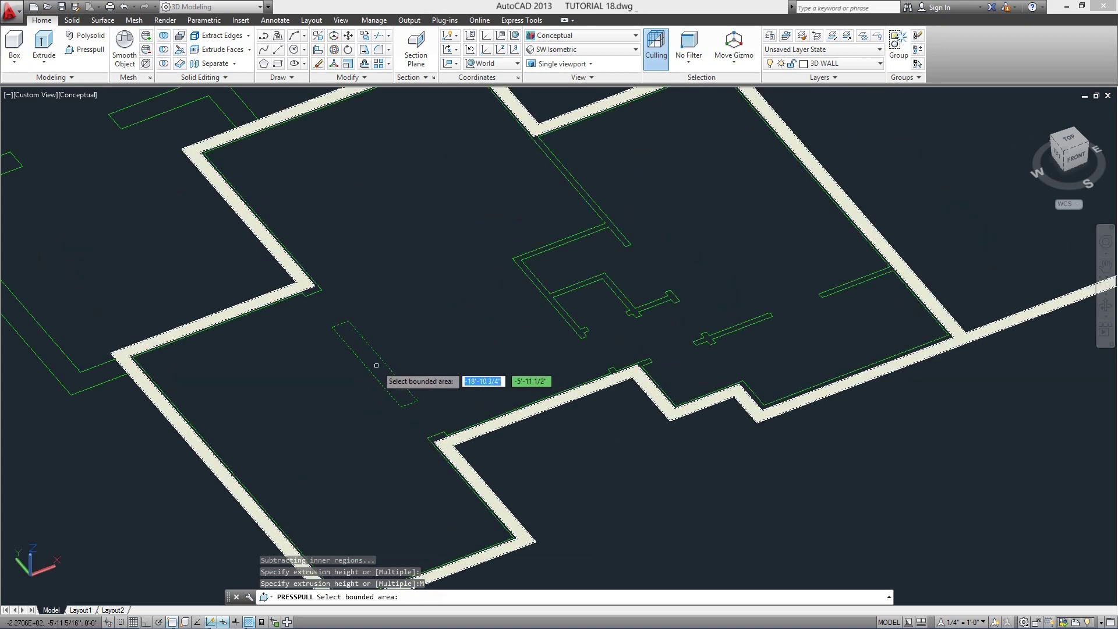
pyautogui.click(375, 365)
pyautogui.press('Return')
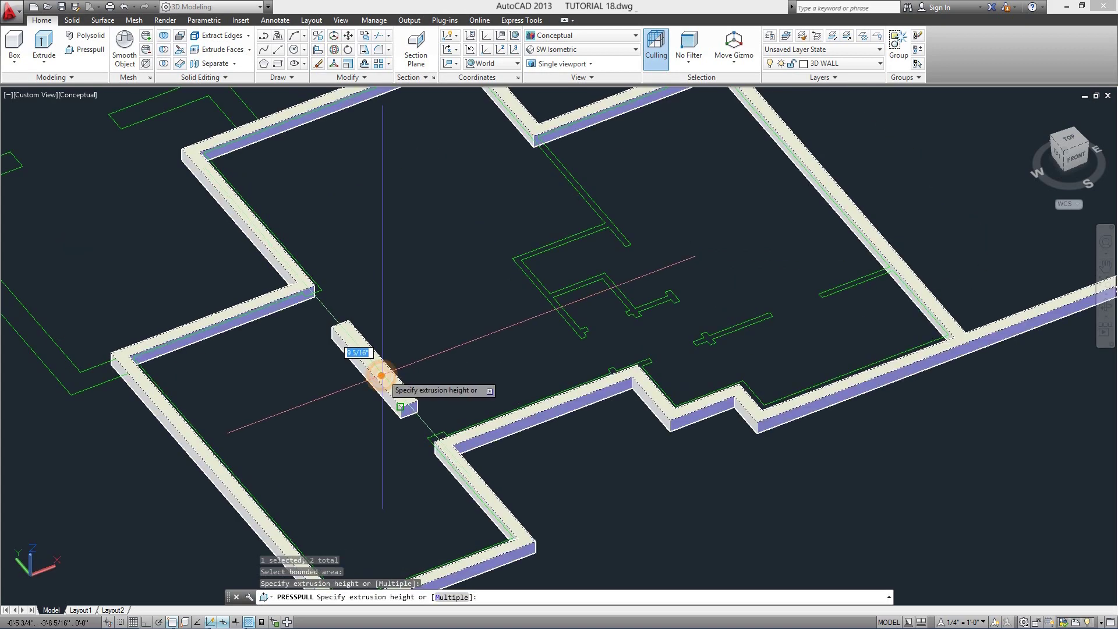
pyautogui.scroll(-4, 447, 247)
pyautogui.scroll(4, 448, 245)
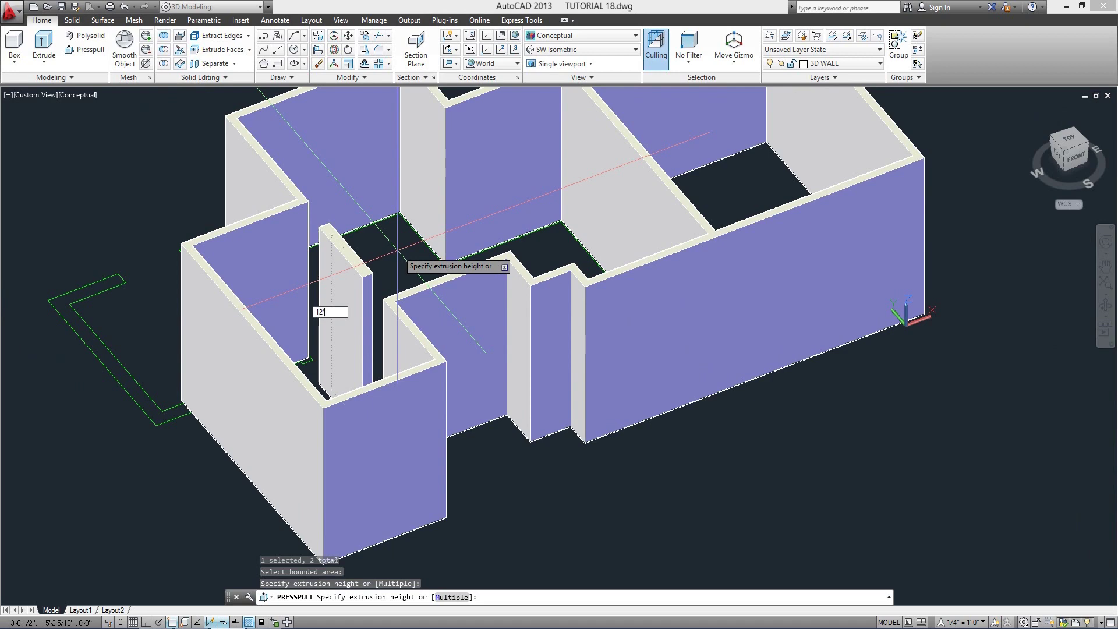
pyautogui.press('Return')
# Pull the two outside low wall outlines up to 3.5 feet using the Multiple option.
pyautogui.moveTo(413, 226); pyautogui.dragTo(920, 274, button='middle')
pyautogui.scroll(1, 786, 424)
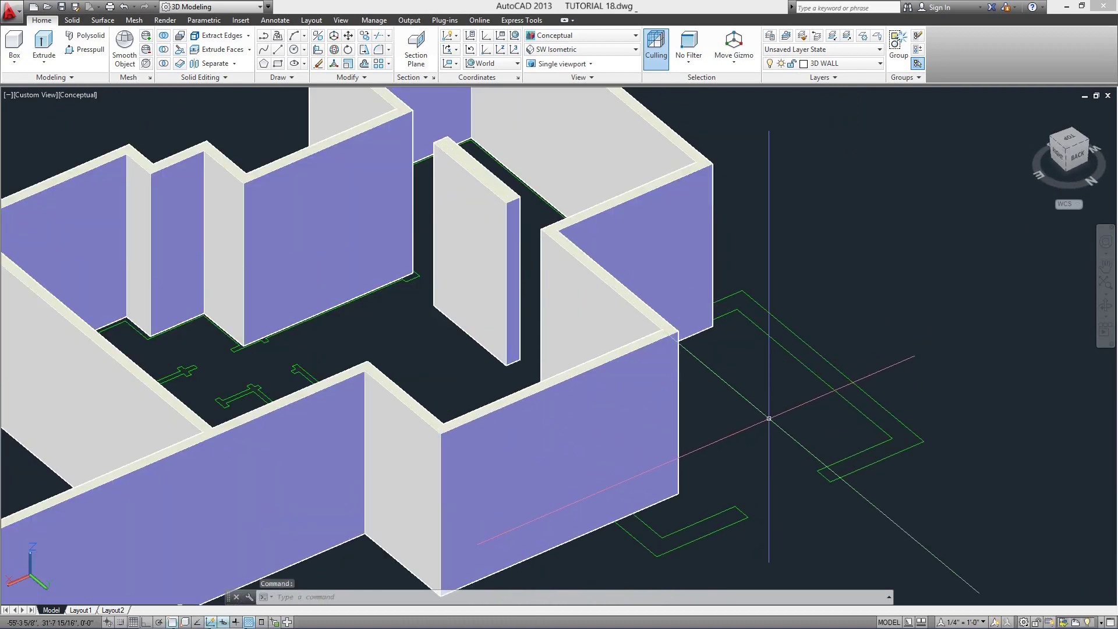
pyautogui.scroll(1, 730, 397)
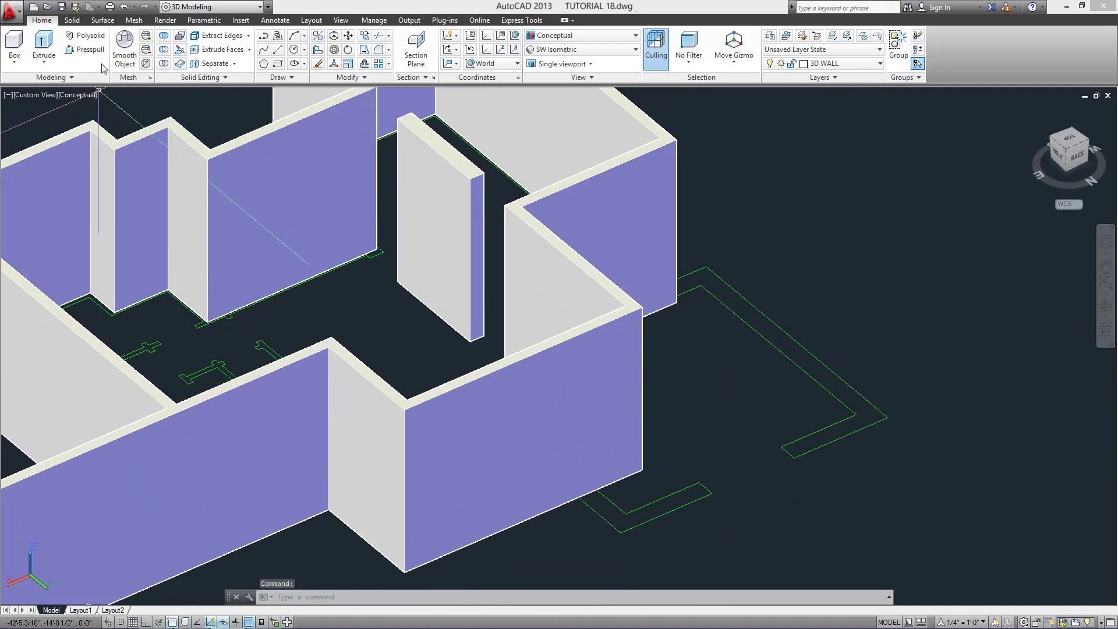
pyautogui.click(92, 50)
pyautogui.scroll(1, 839, 440)
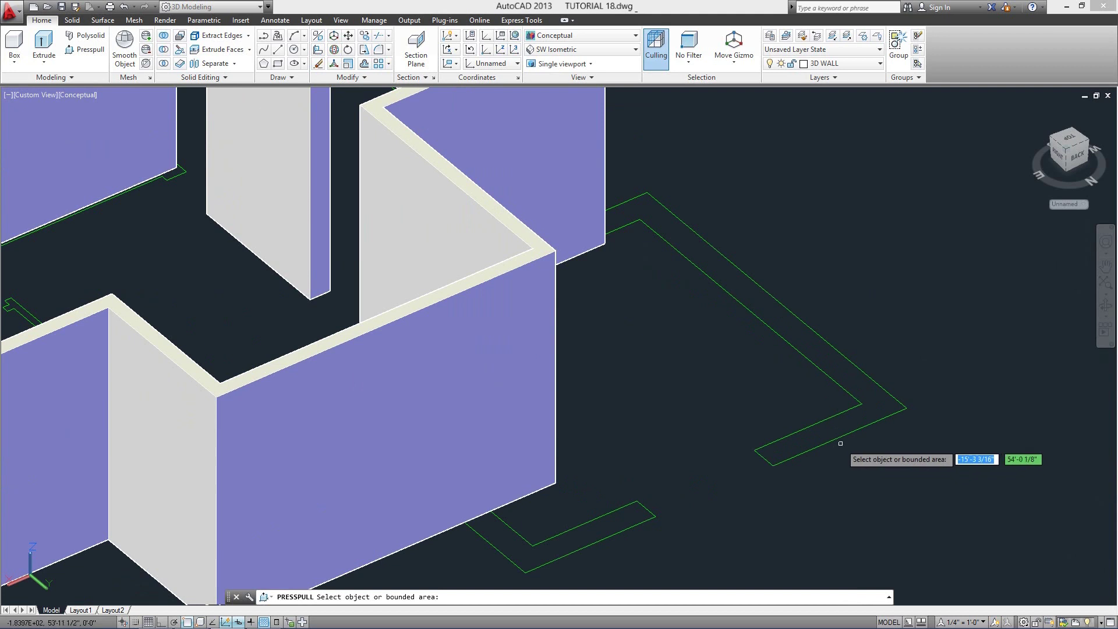
pyautogui.click(854, 420)
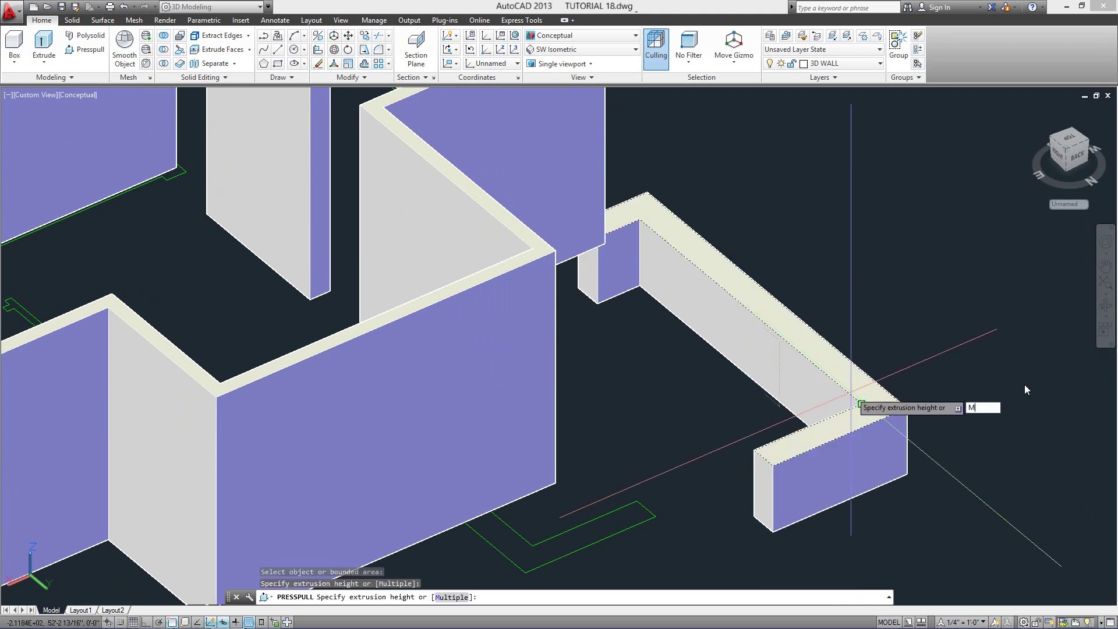
pyautogui.write('M')
pyautogui.press('Return')
pyautogui.click(633, 520)
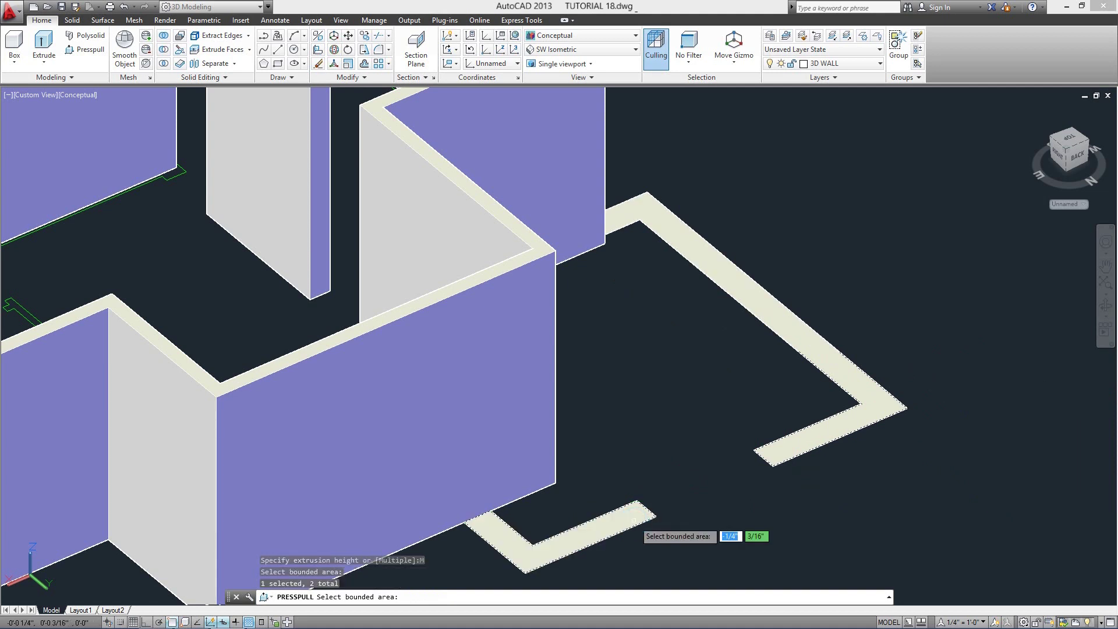
pyautogui.press('Return')
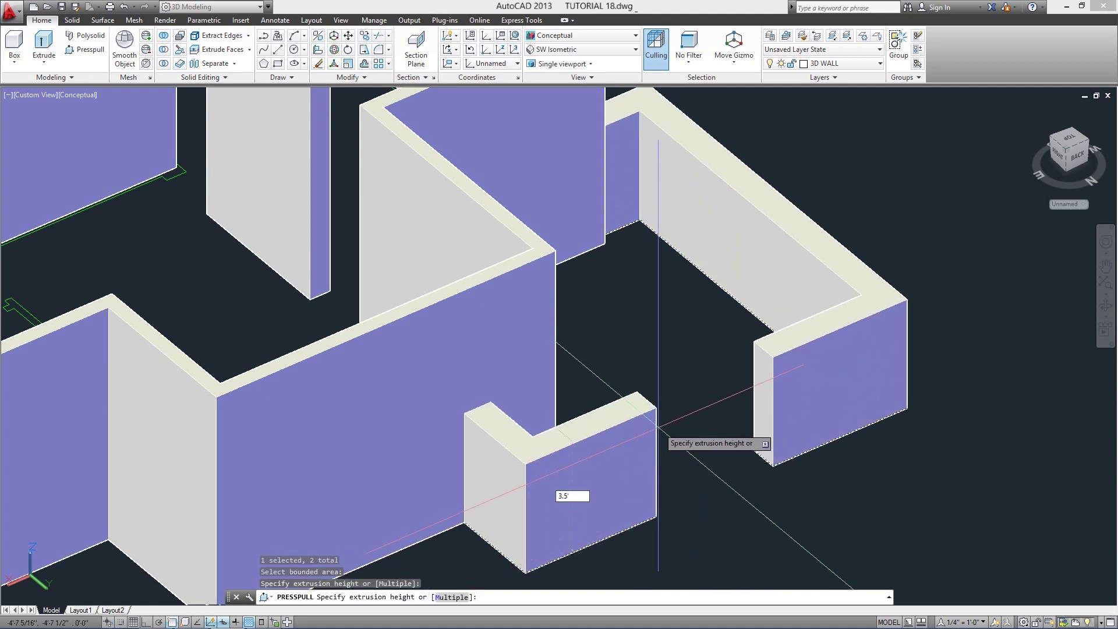
pyautogui.press('Return')
pyautogui.scroll(-6, 658, 427)
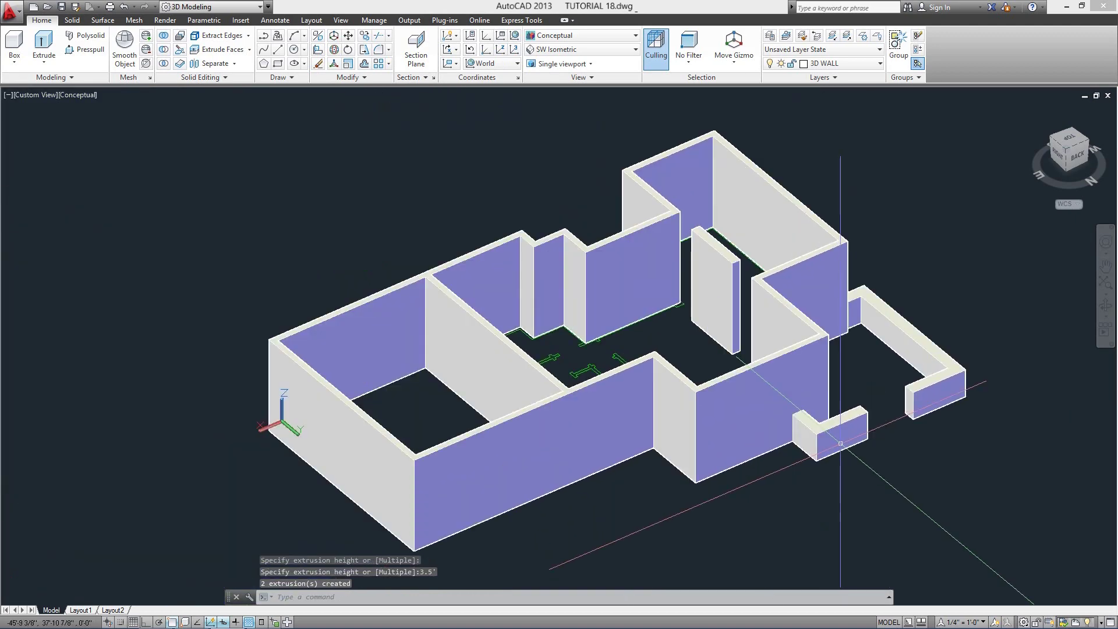
pyautogui.moveTo(840, 443); pyautogui.dragTo(822, 431, button='middle')
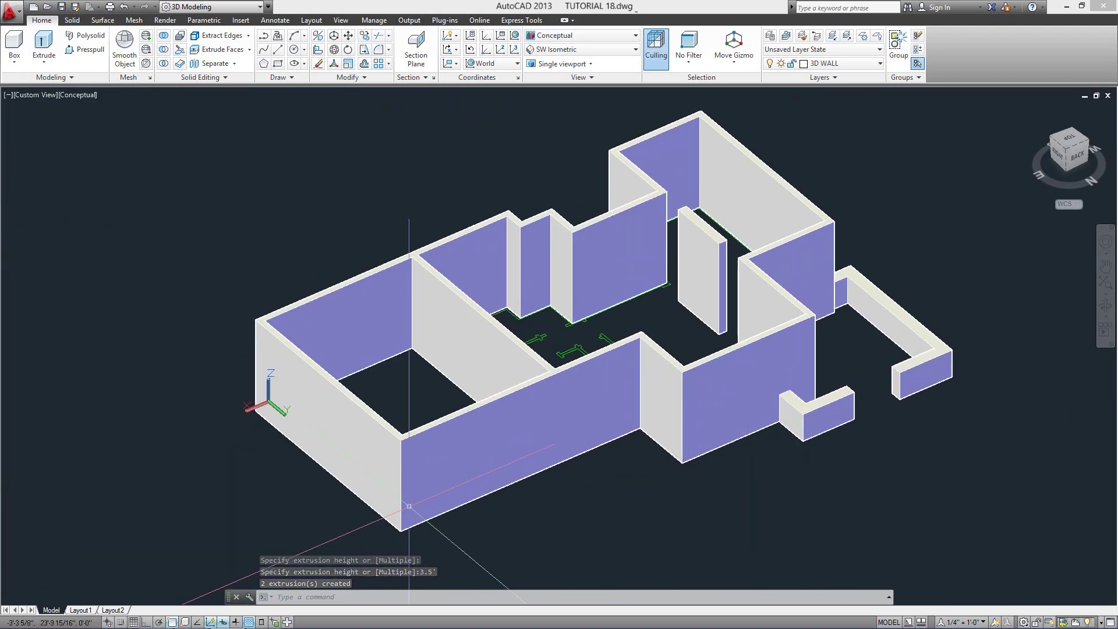
pyautogui.scroll(2, 426, 500)
pyautogui.moveTo(460, 494); pyautogui.dragTo(359, 494, button='middle')
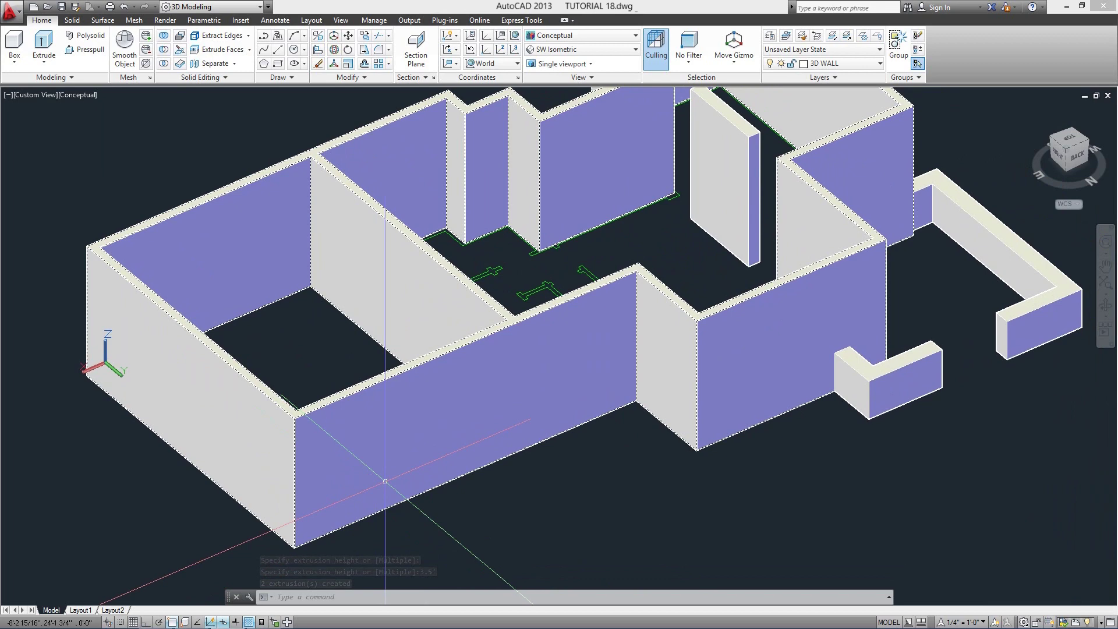
pyautogui.click(768, 35)
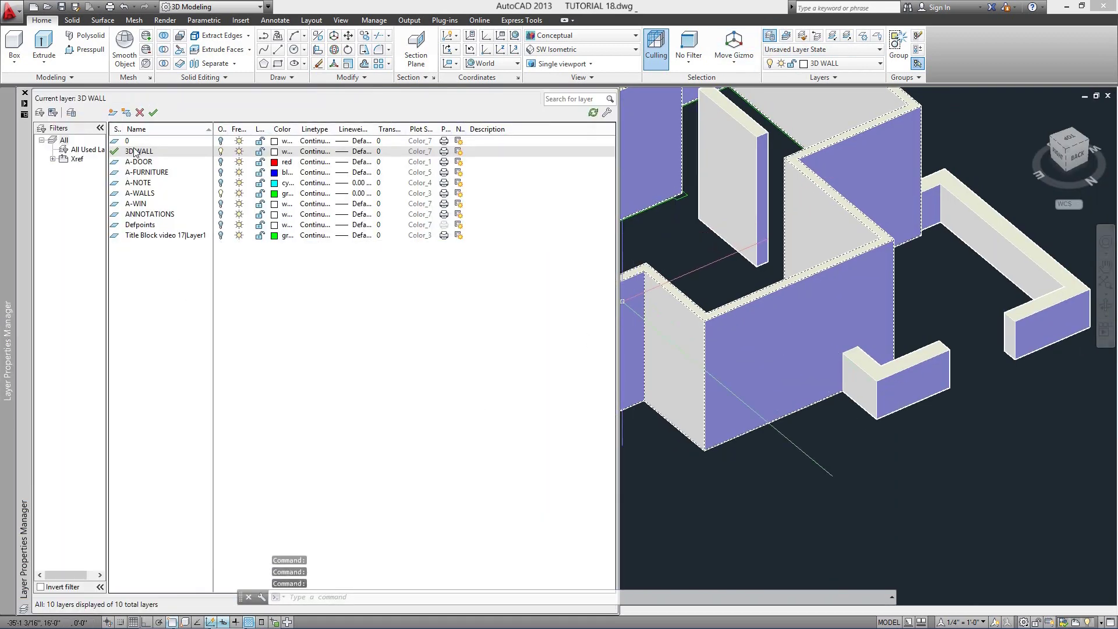
# Turn off the A-WALLS and A-WIN layers and switch the view to 2D Wireframe.
pyautogui.click(221, 194)
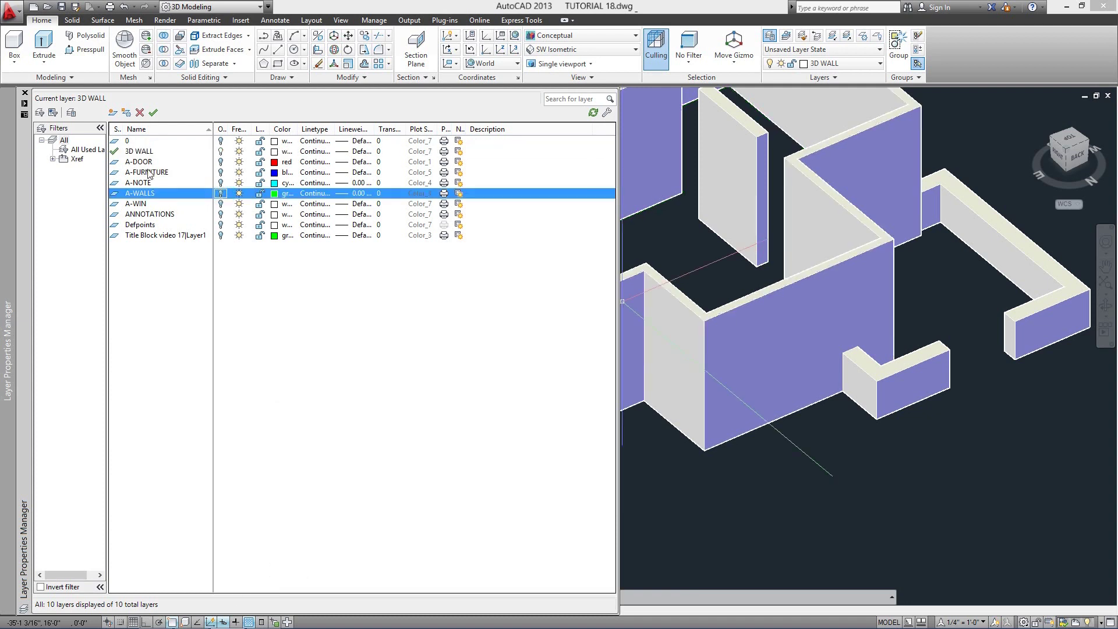
pyautogui.click(222, 204)
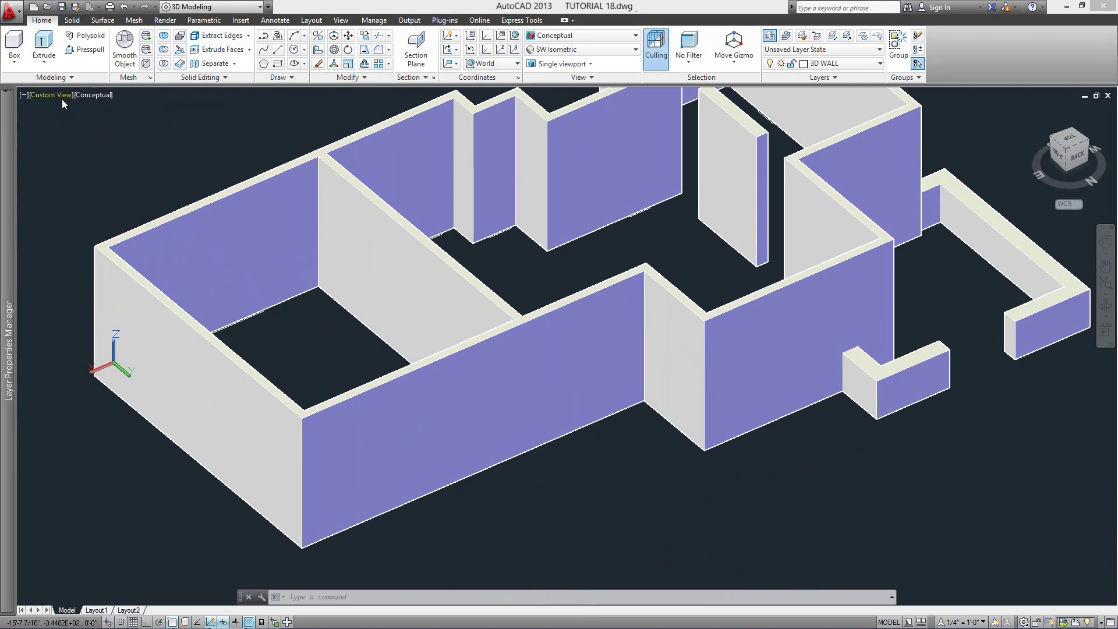
pyautogui.click(87, 96)
pyautogui.click(117, 120)
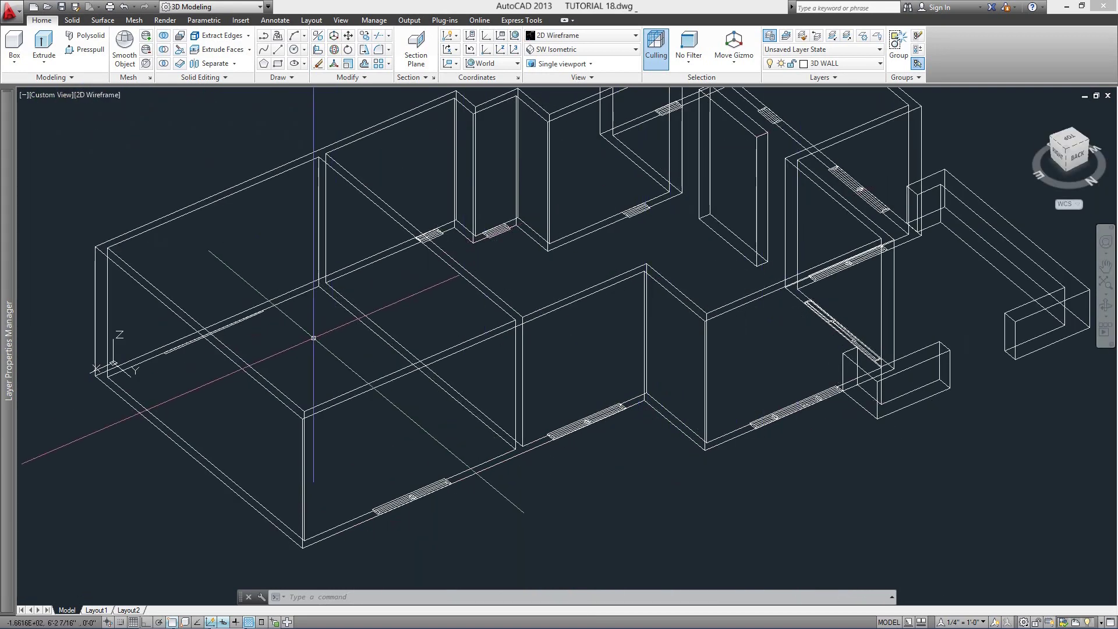
# Draw a box outside the front-wall window by corner, length and width, 48 units tall.
pyautogui.click(18, 43)
pyautogui.scroll(5, 423, 533)
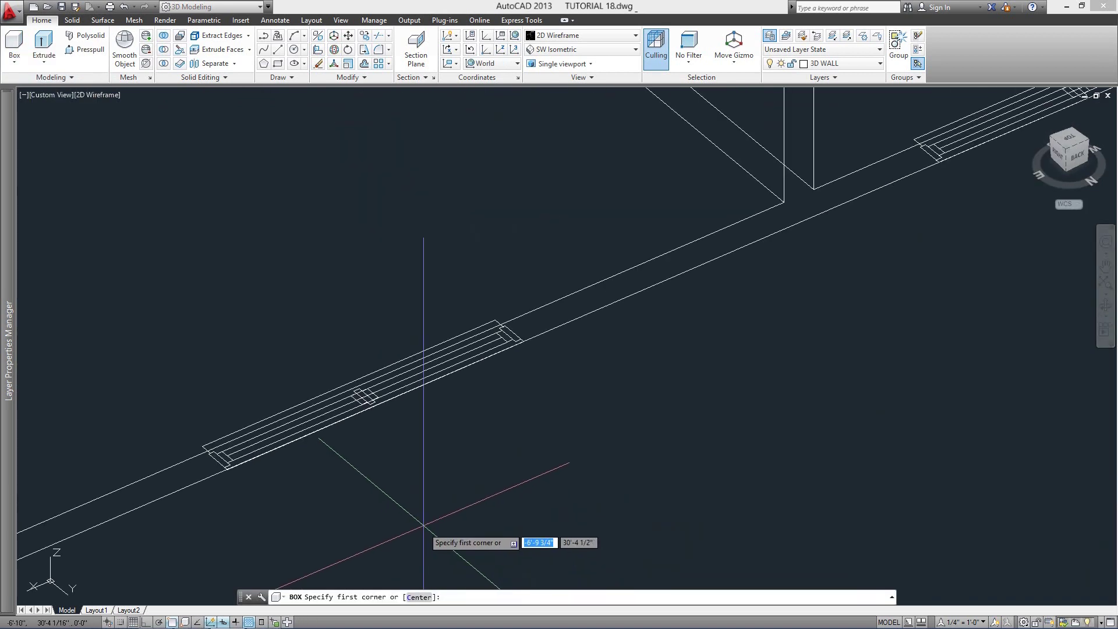
pyautogui.scroll(-5, 472, 463)
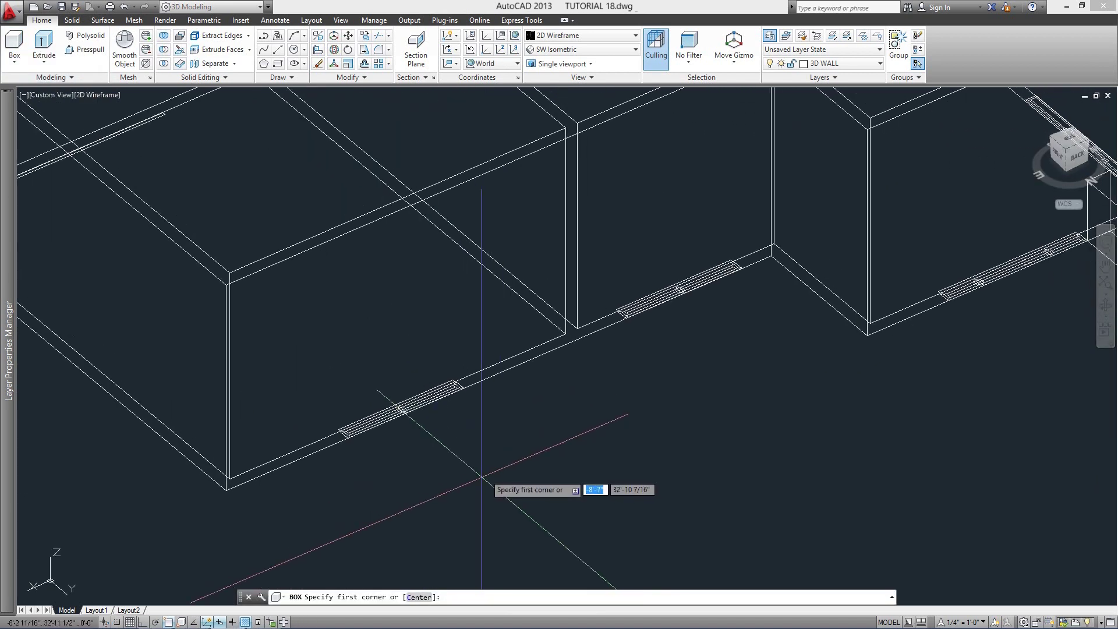
pyautogui.scroll(5, 368, 460)
pyautogui.click(316, 412)
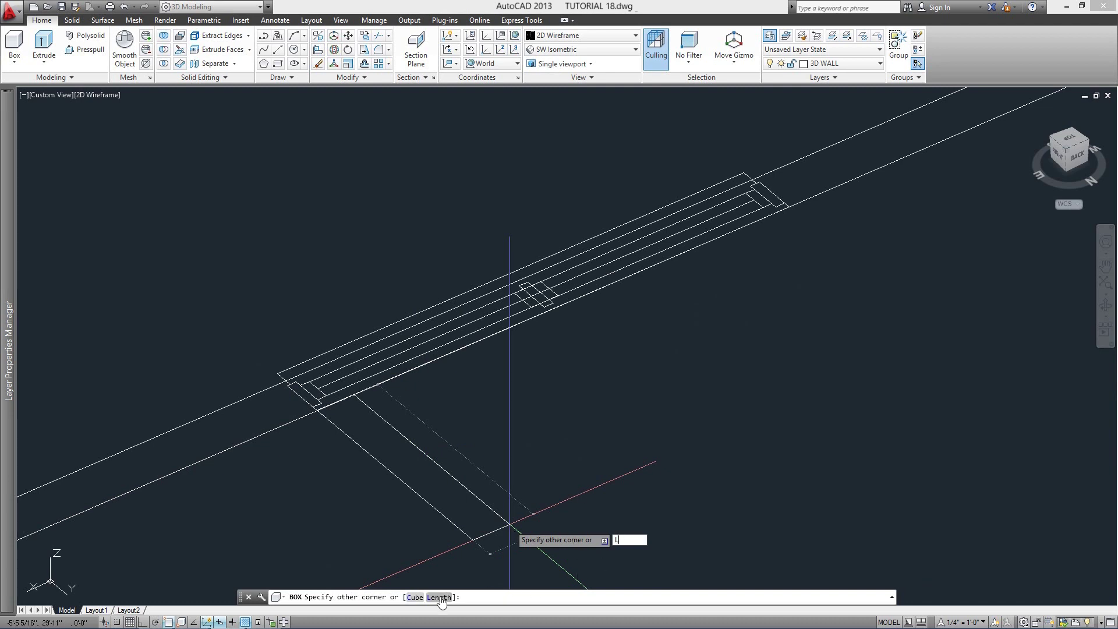
pyautogui.press('Return')
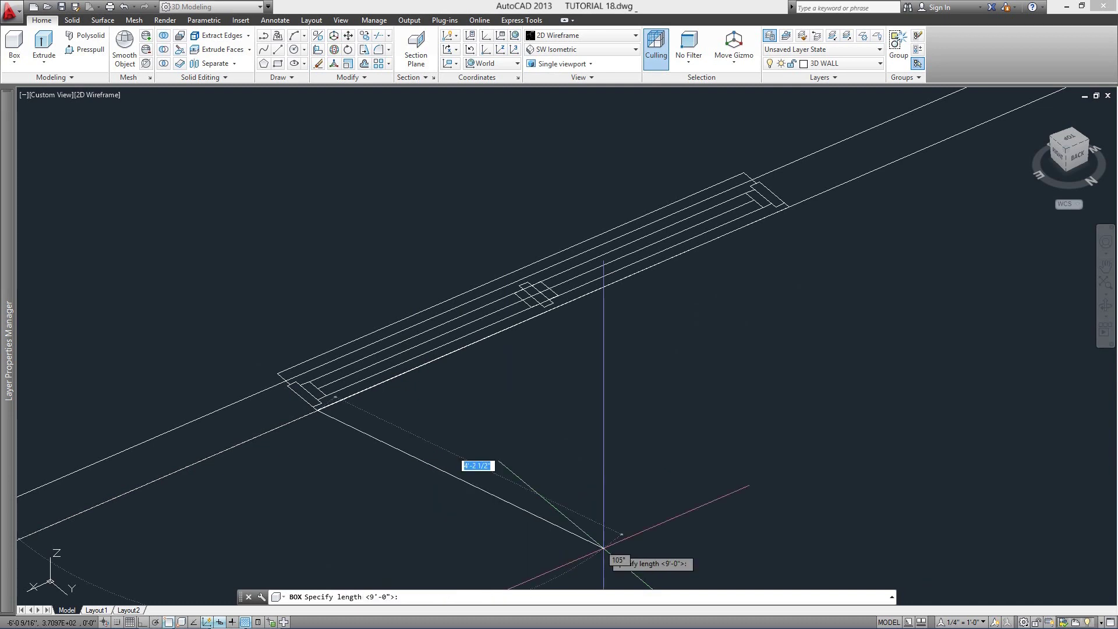
pyautogui.scroll(4, 793, 178)
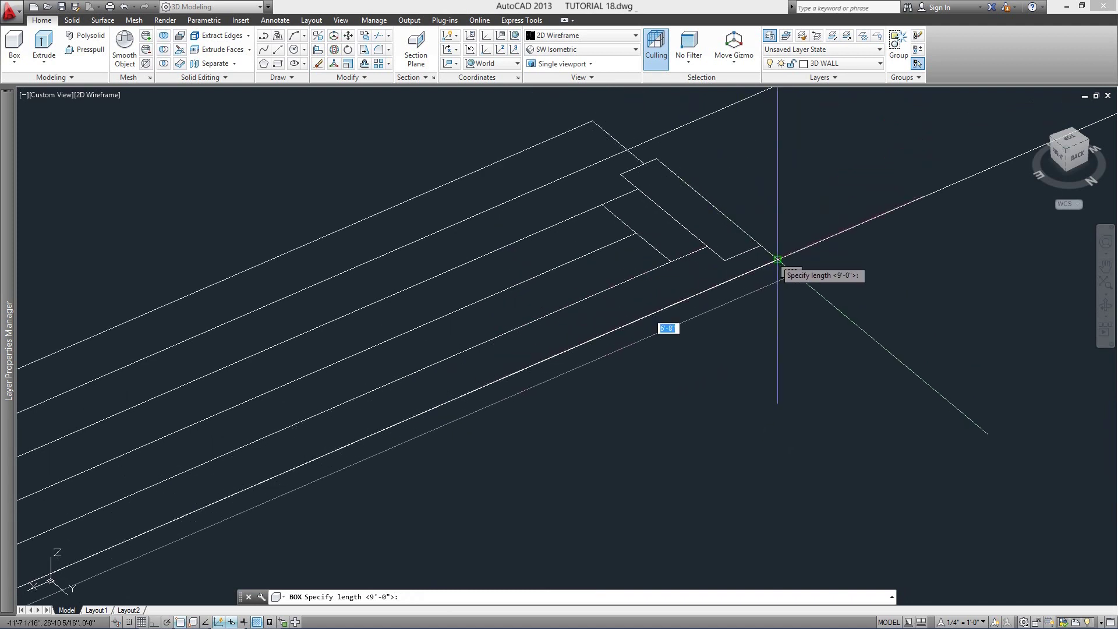
pyautogui.scroll(-5, 777, 259)
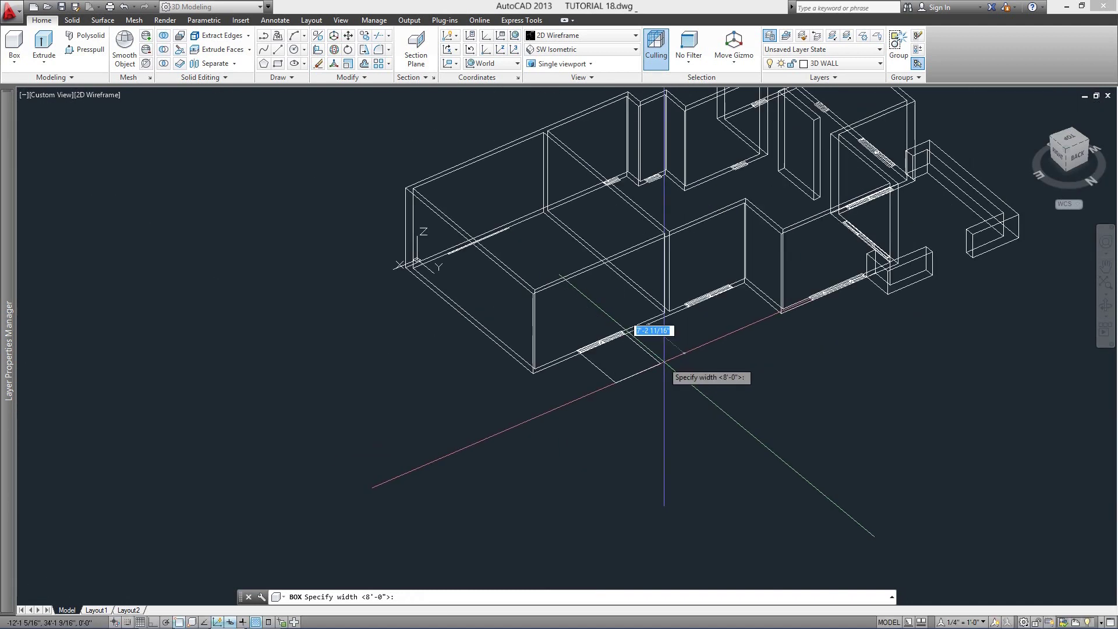
pyautogui.scroll(2, 687, 381)
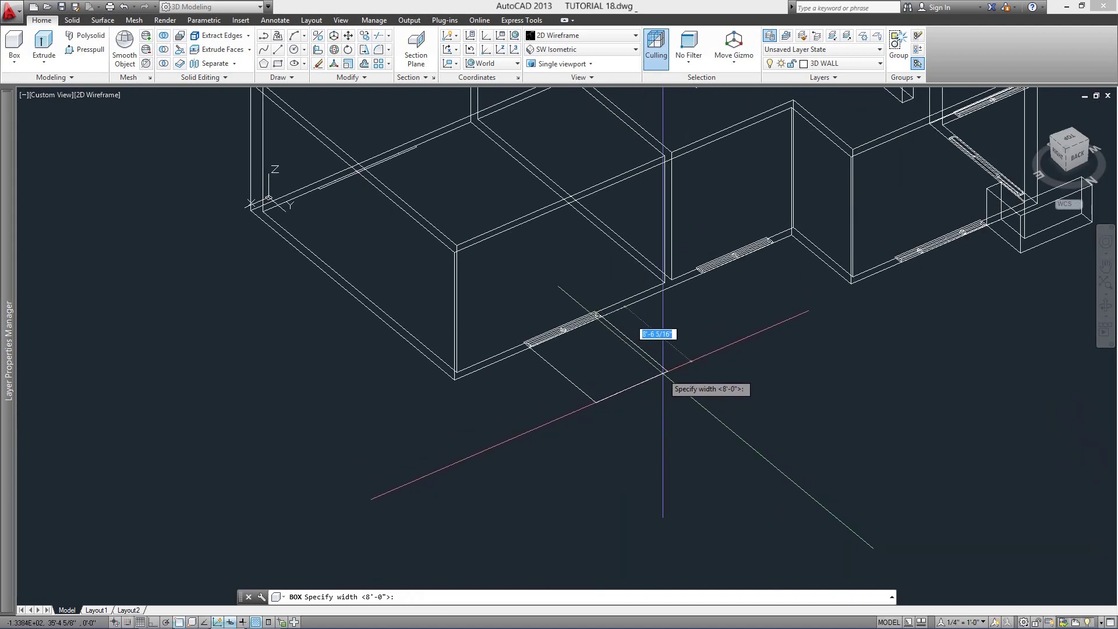
pyautogui.click(656, 360)
pyautogui.scroll(-3, 654, 358)
pyautogui.scroll(3, 644, 404)
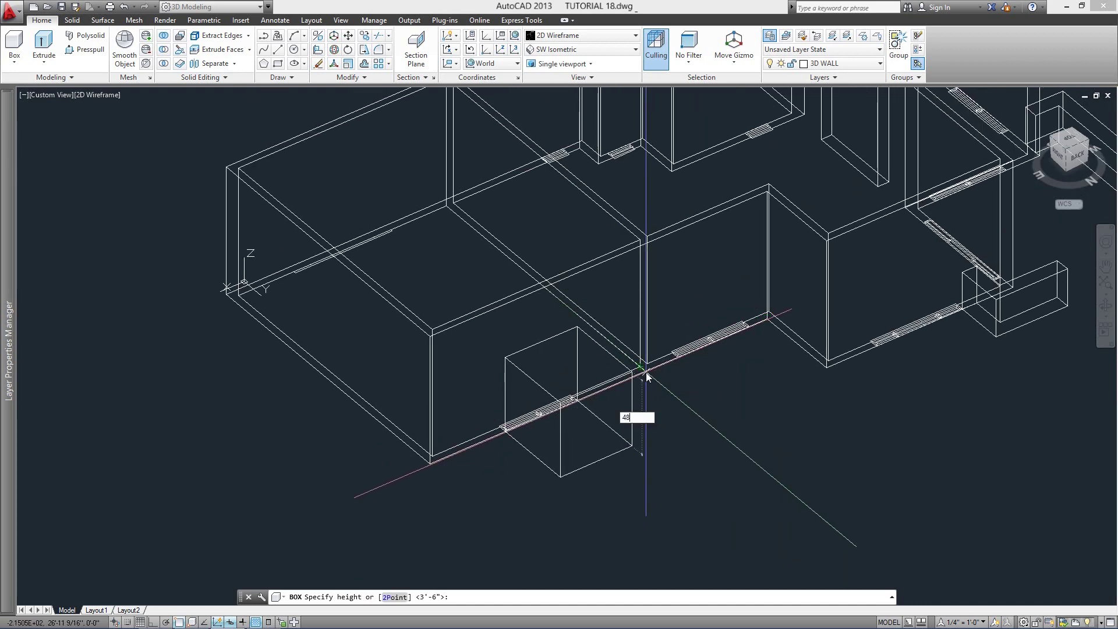
pyautogui.write('48')
pyautogui.press('Return')
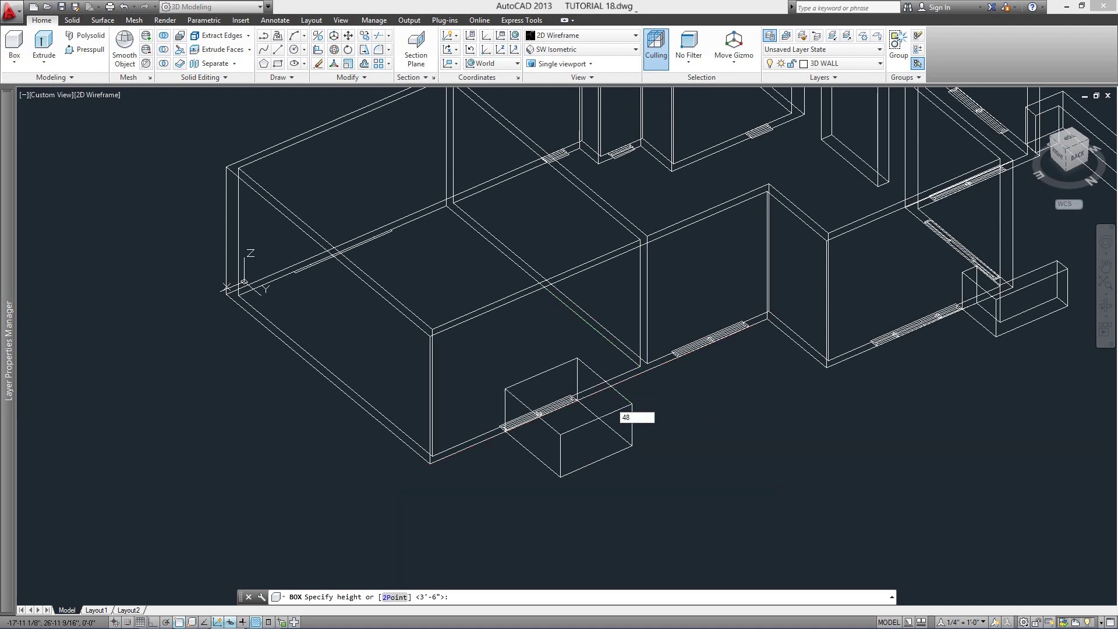
# Pan the view to show the new box and more of the building.
pyautogui.scroll(3, 736, 407)
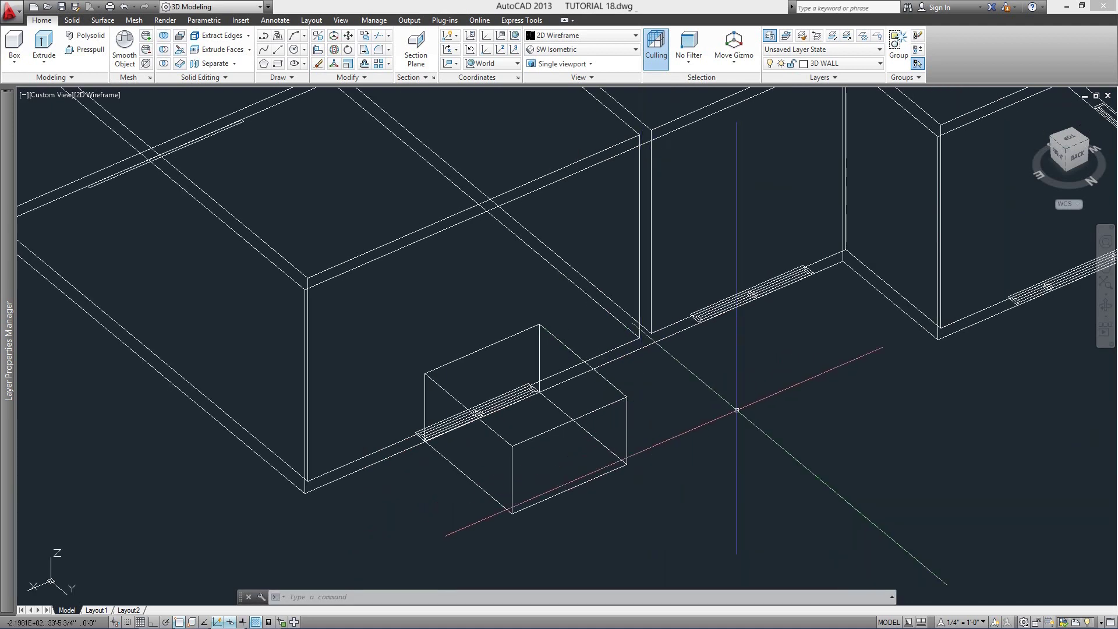
pyautogui.moveTo(722, 425); pyautogui.dragTo(685, 434, button='middle')
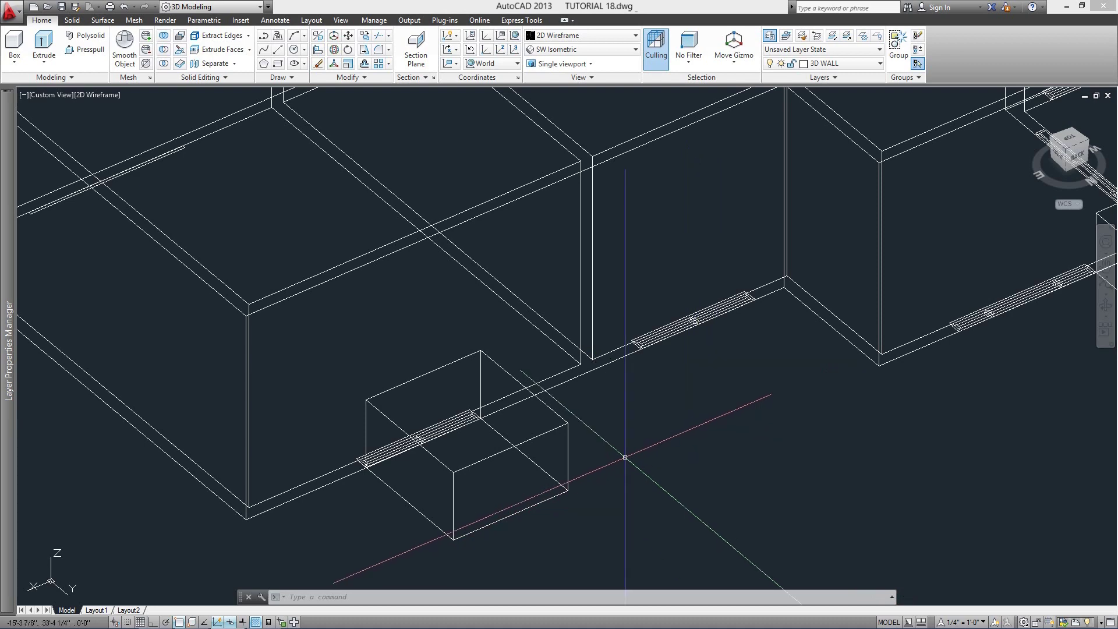
pyautogui.scroll(-3, 666, 466)
pyautogui.moveTo(666, 466); pyautogui.dragTo(605, 472, button='middle')
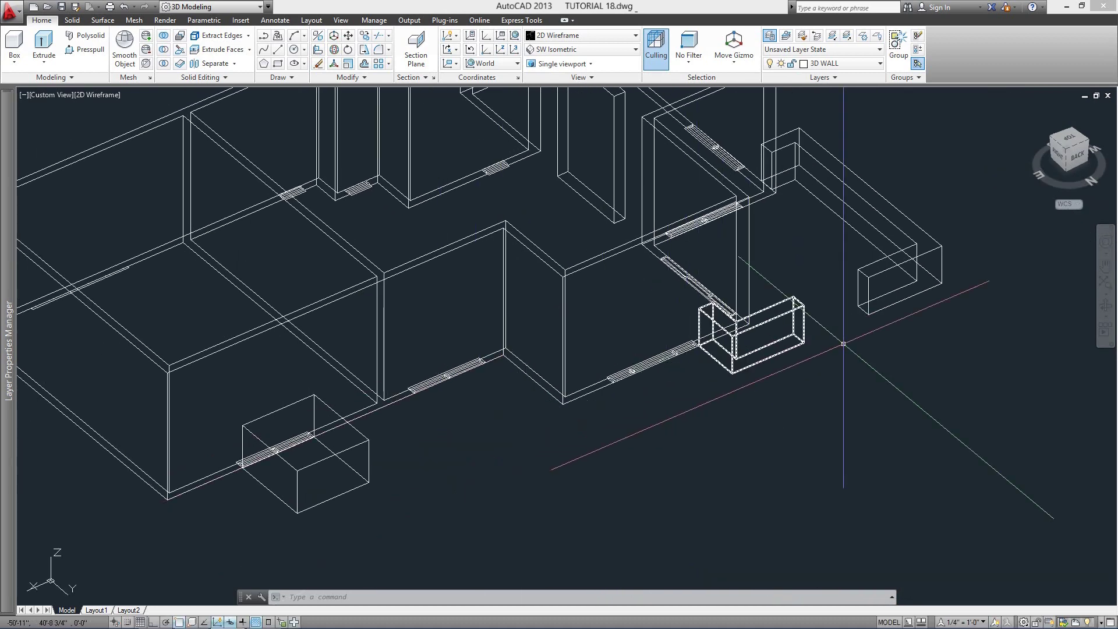
pyautogui.click(364, 36)
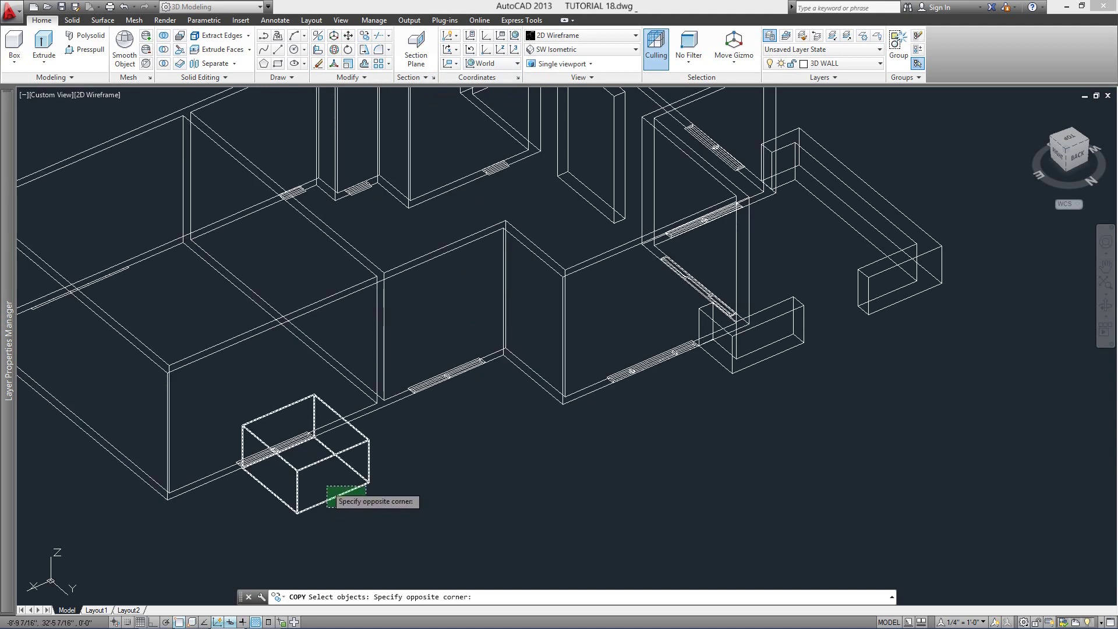
# Copy the box from its corner base point to two more windows.
pyautogui.press('Return')
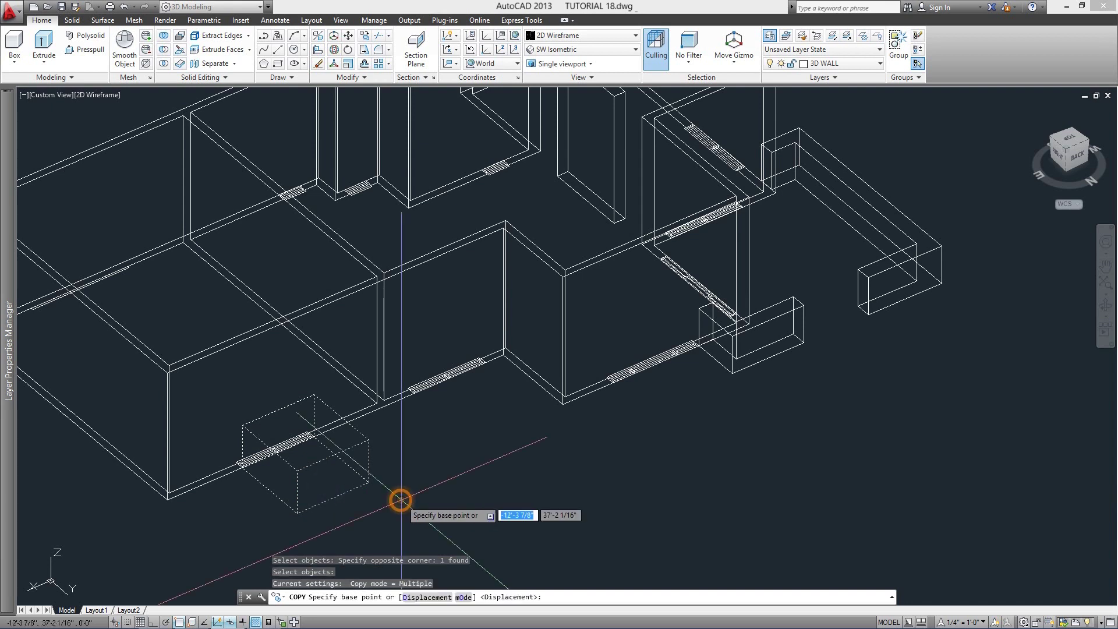
pyautogui.scroll(6, 402, 500)
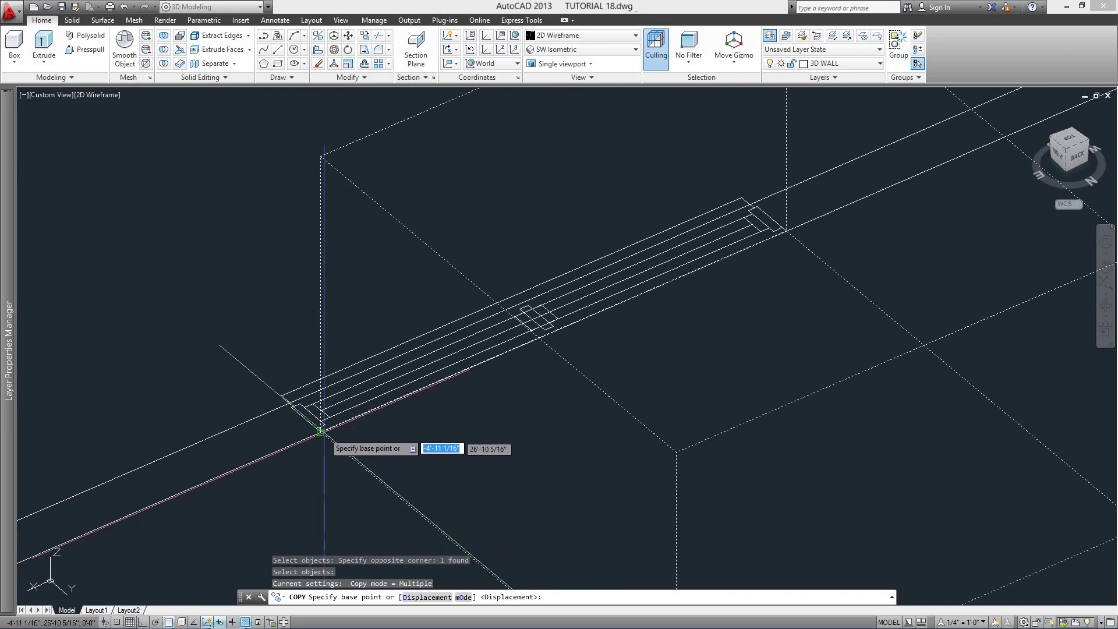
pyautogui.click(321, 433)
pyautogui.scroll(-5, 320, 429)
pyautogui.scroll(5, 439, 386)
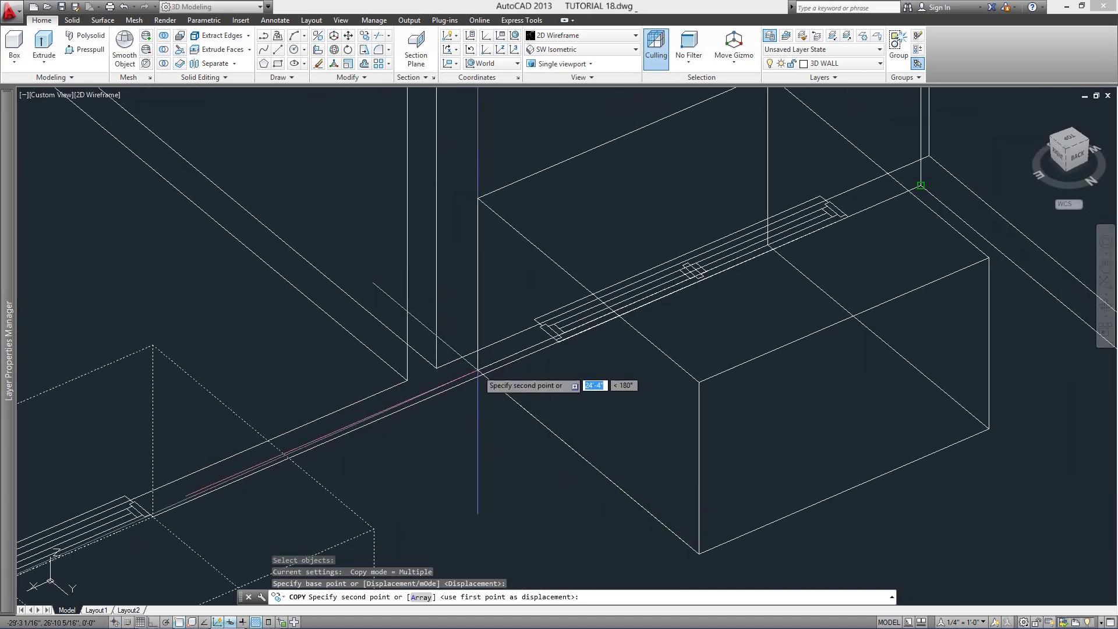
pyautogui.click(605, 326)
pyautogui.scroll(-4, 608, 343)
pyautogui.scroll(4, 569, 394)
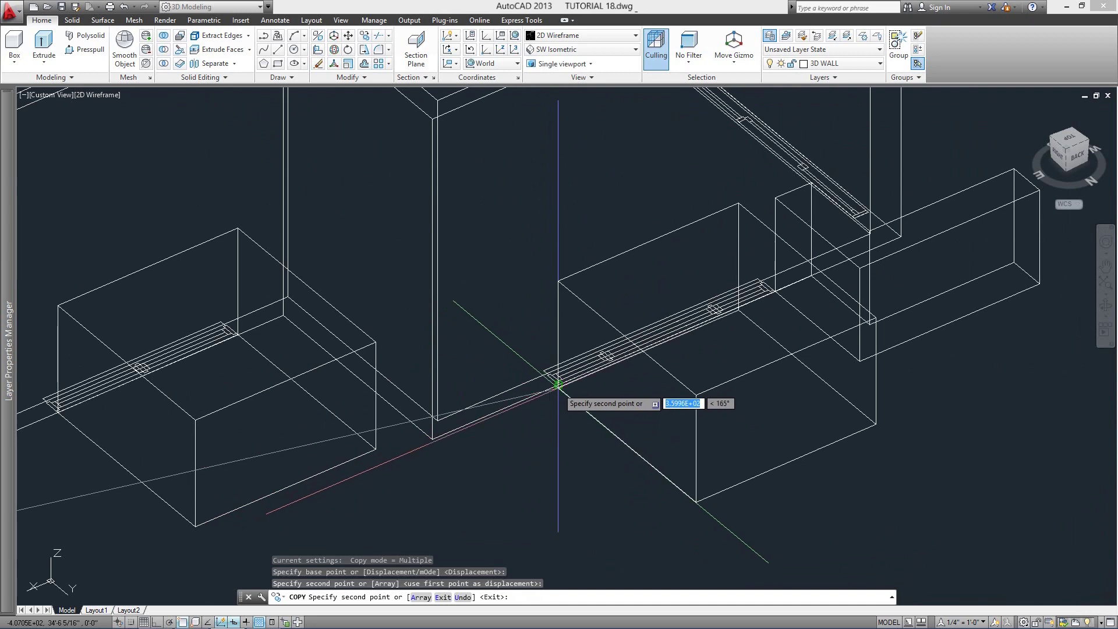
pyautogui.click(558, 385)
# Place a final box copy at the far wall corner and finish copying.
pyautogui.scroll(-4, 559, 387)
pyautogui.scroll(5, 609, 410)
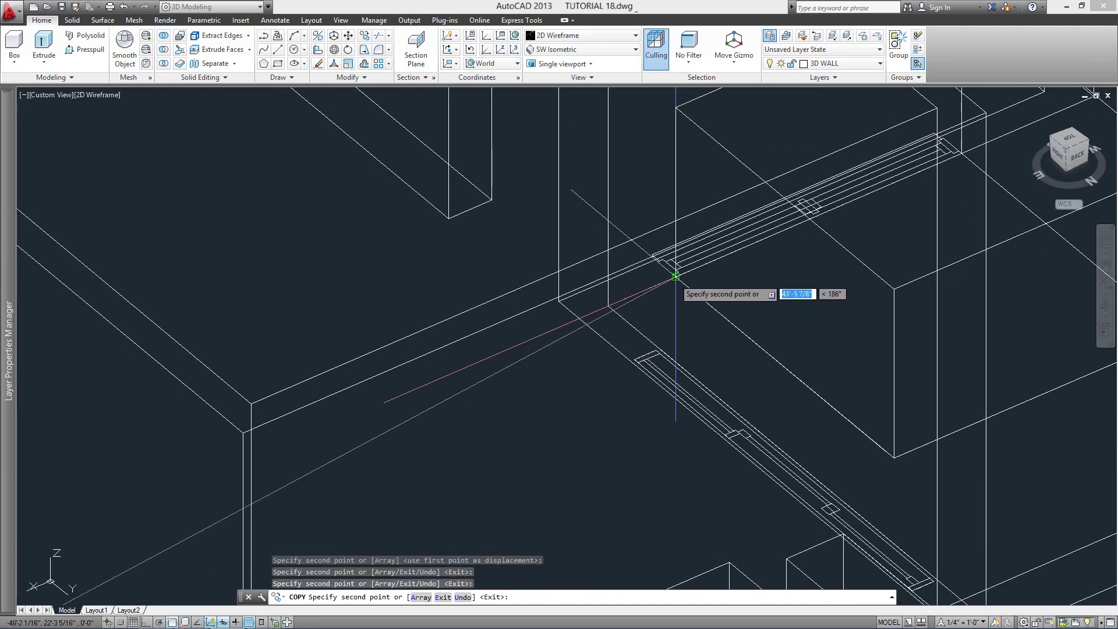
pyautogui.scroll(-4, 676, 275)
pyautogui.scroll(4, 467, 507)
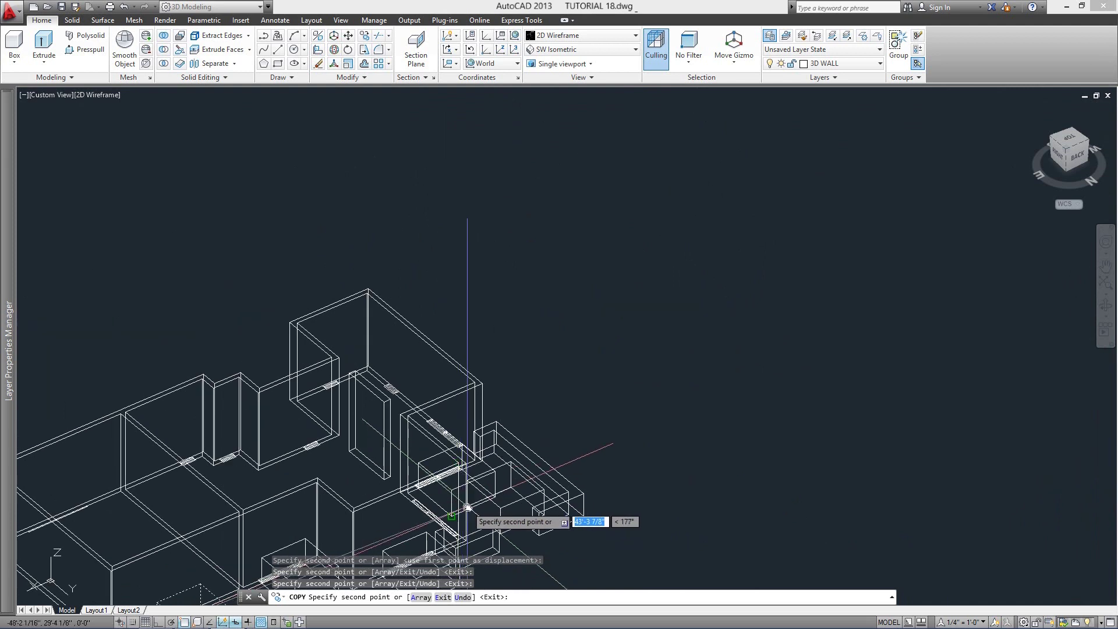
pyautogui.scroll(-3, 467, 507)
pyautogui.moveTo(749, 375); pyautogui.dragTo(691, 287, button='middle')
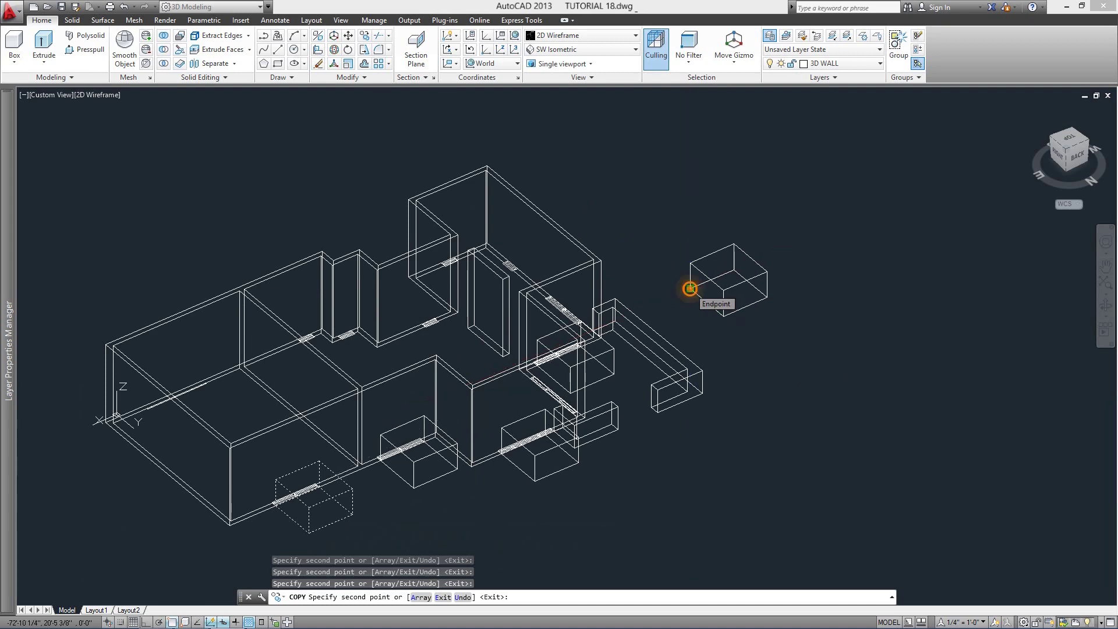
pyautogui.click(690, 289)
pyautogui.press('Return')
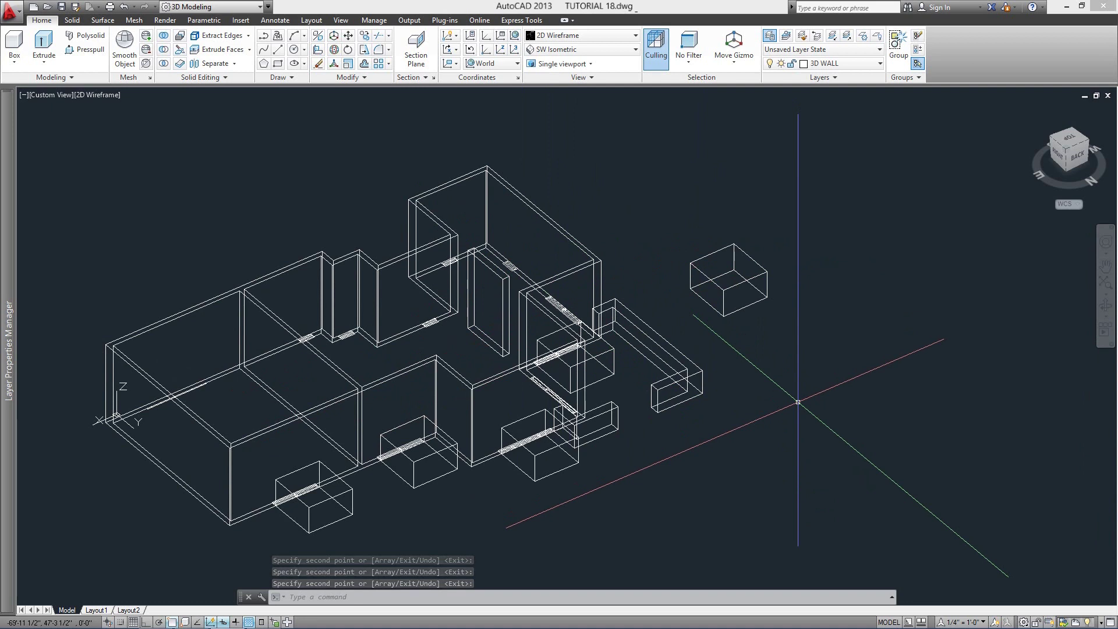
pyautogui.moveTo(709, 461); pyautogui.dragTo(798, 450, button='middle')
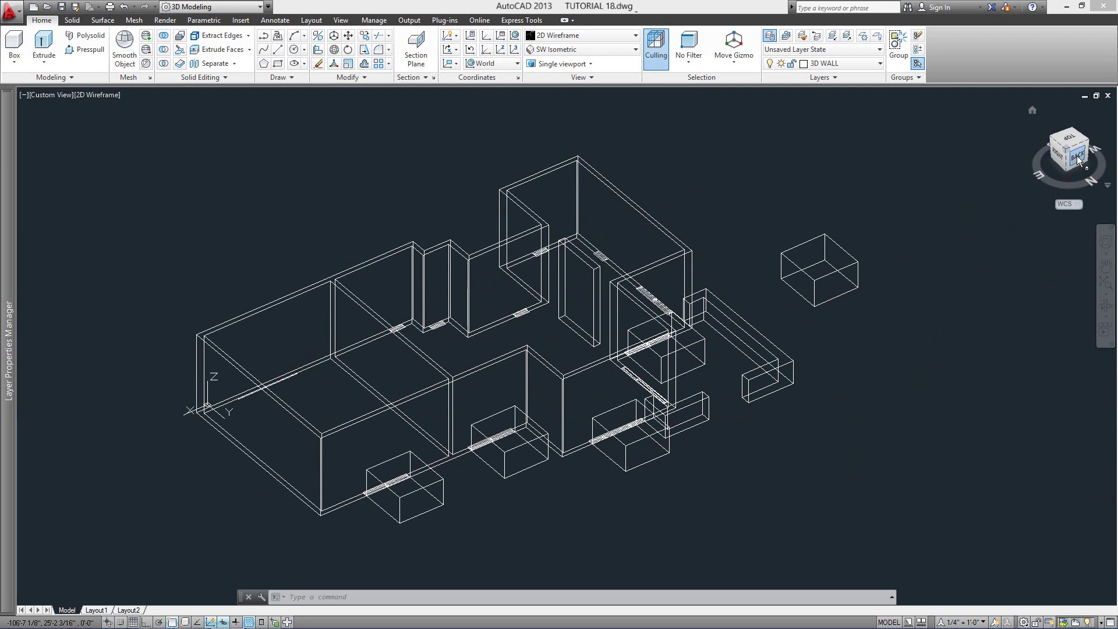
# Select the whole model, cancel the selection, and pan the model to the left.
pyautogui.scroll(5, 200, 407)
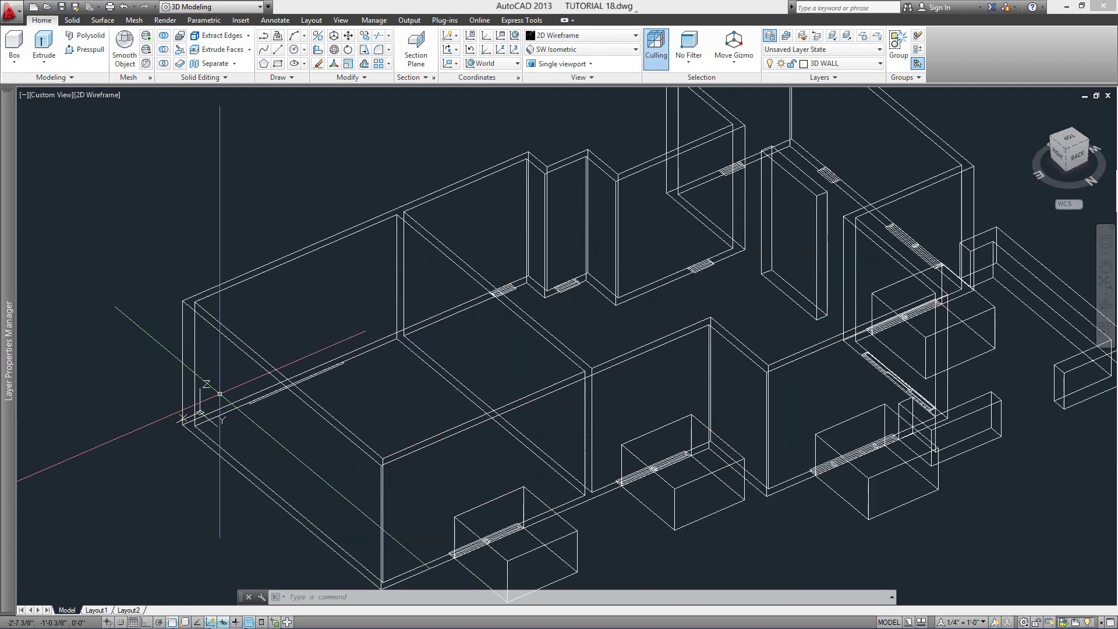
pyautogui.scroll(-3, 212, 446)
pyautogui.scroll(3, 347, 330)
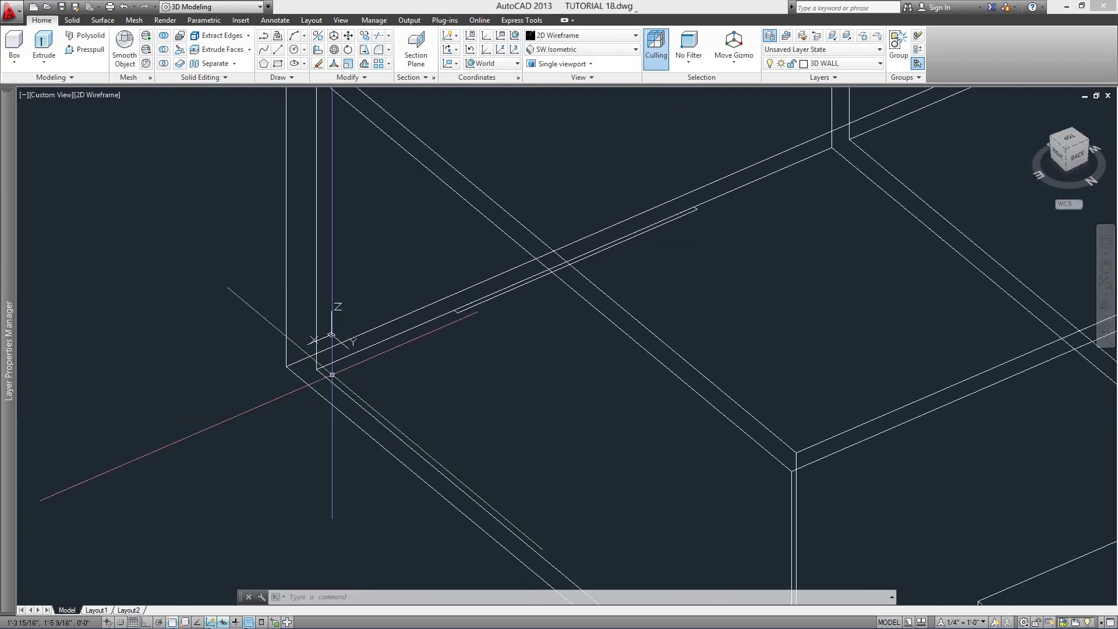
pyautogui.click(326, 323)
pyautogui.click(386, 321)
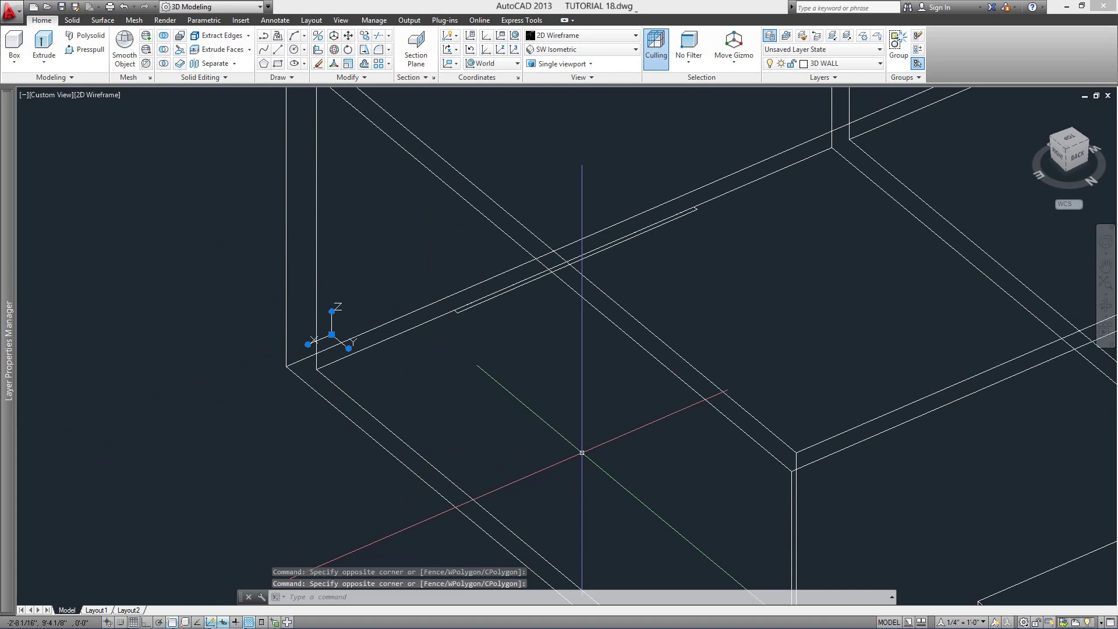
pyautogui.press('Escape')
pyautogui.scroll(-3, 592, 430)
pyautogui.moveTo(592, 431); pyautogui.dragTo(278, 367, button='middle')
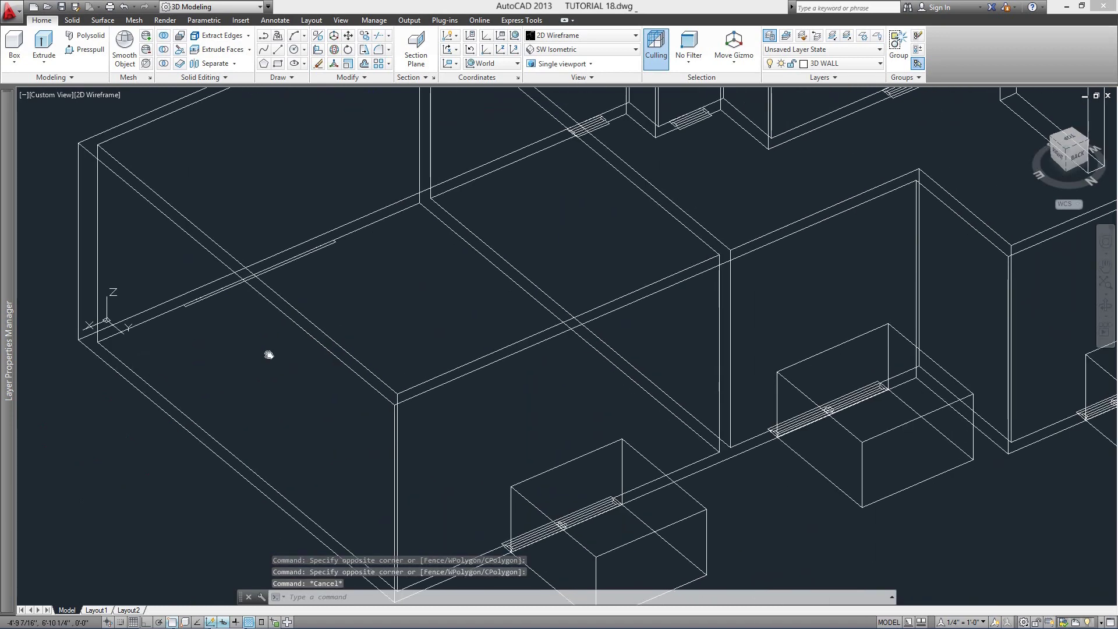
pyautogui.scroll(-2, 274, 352)
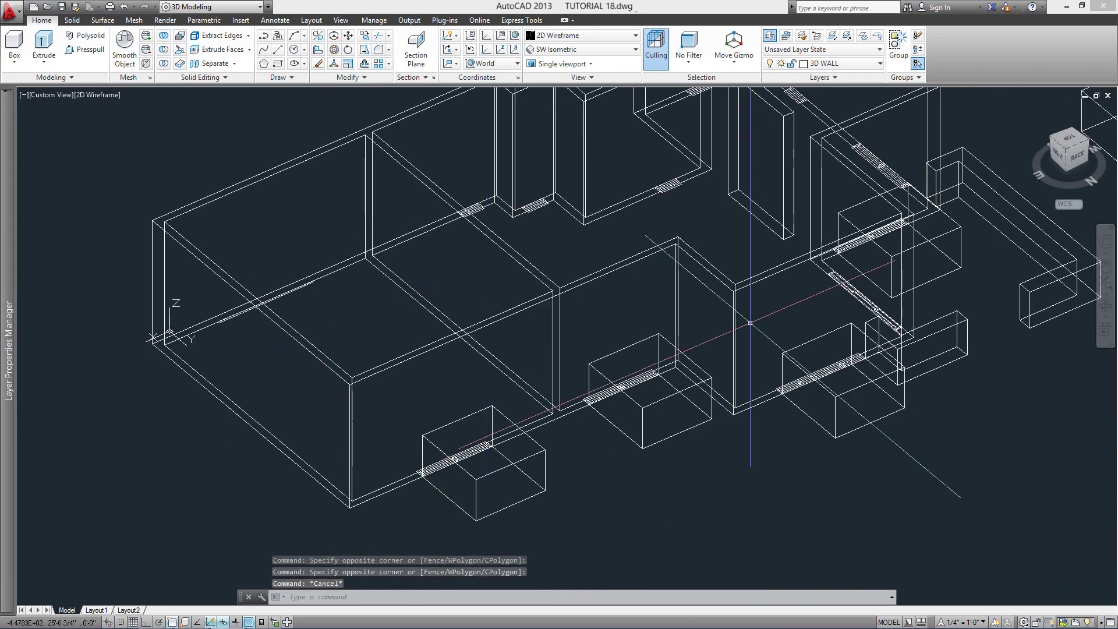
# Inspect the model from back and left views, then return to an isometric corner view.
pyautogui.click(1076, 155)
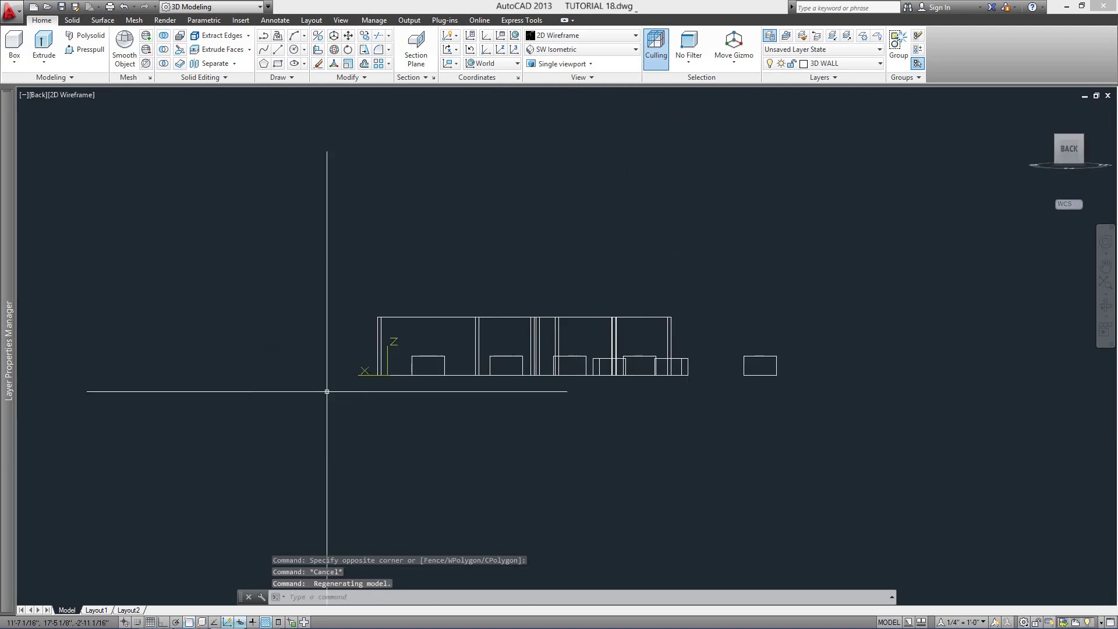
pyautogui.moveTo(1035, 155)
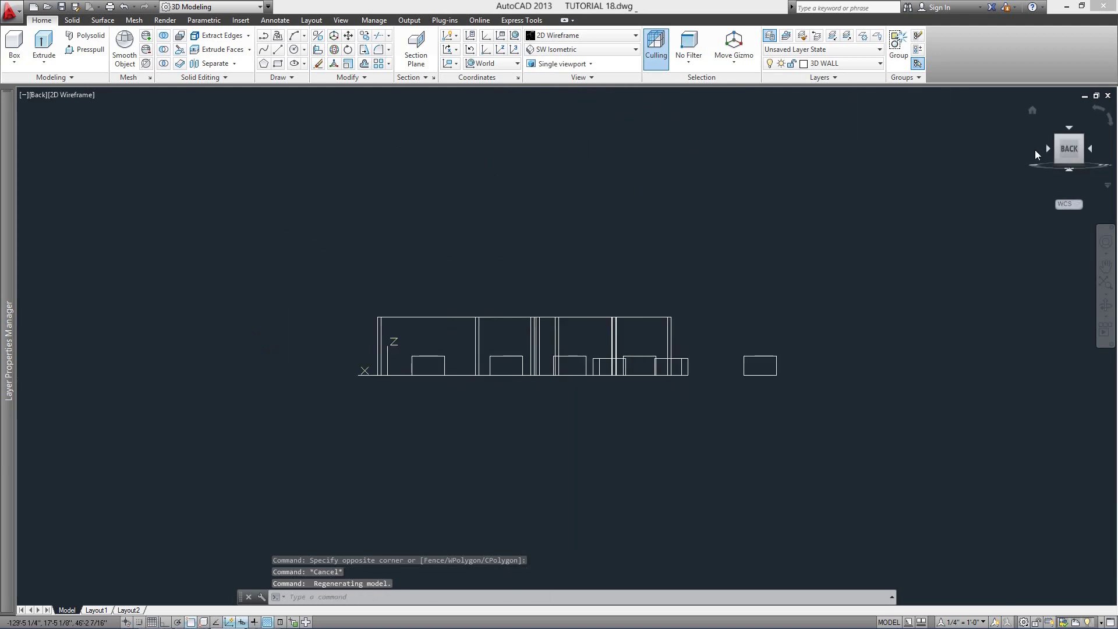
pyautogui.click(1090, 151)
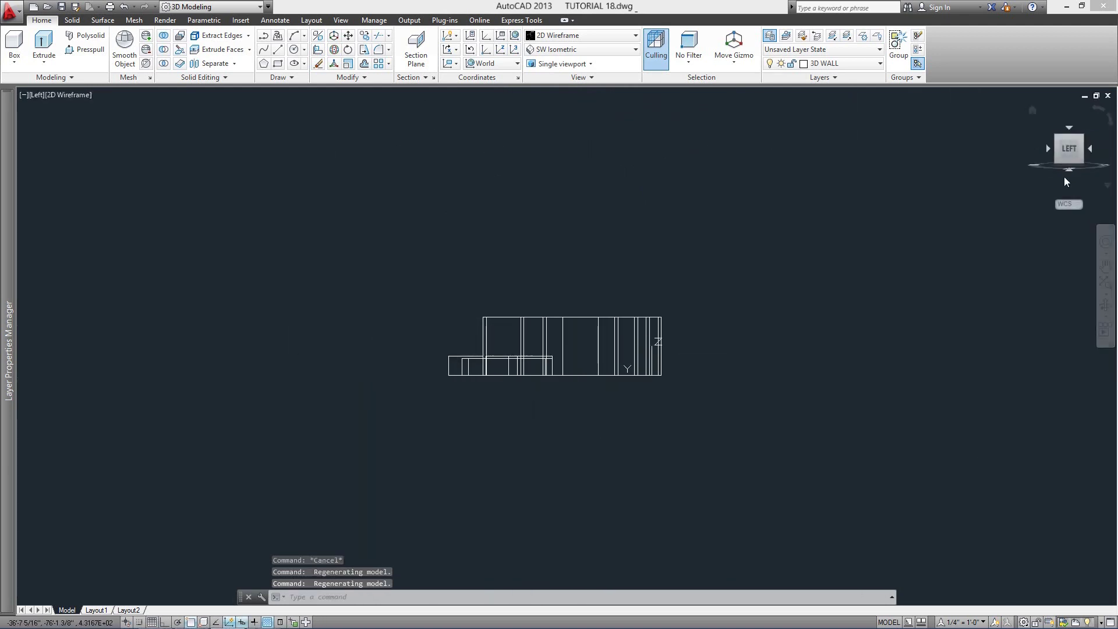
pyautogui.click(1055, 137)
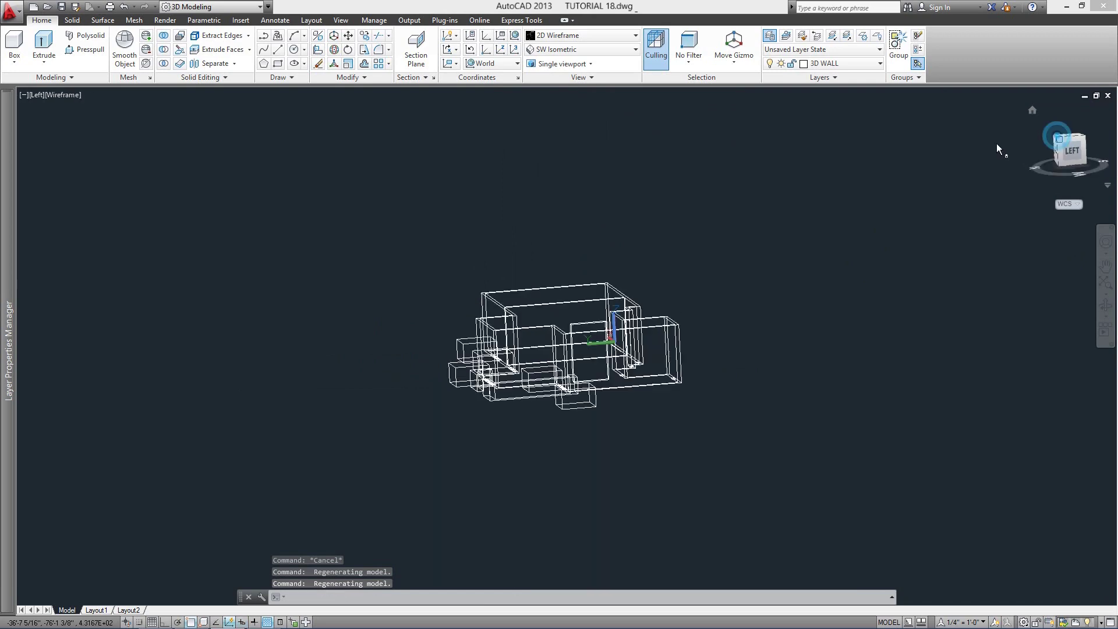
pyautogui.scroll(3, 618, 391)
pyautogui.scroll(-3, 681, 351)
pyautogui.keyDown('shift'); pyautogui.moveTo(681, 351); pyautogui.dragTo(653, 431, button='middle'); pyautogui.keyUp('shift')
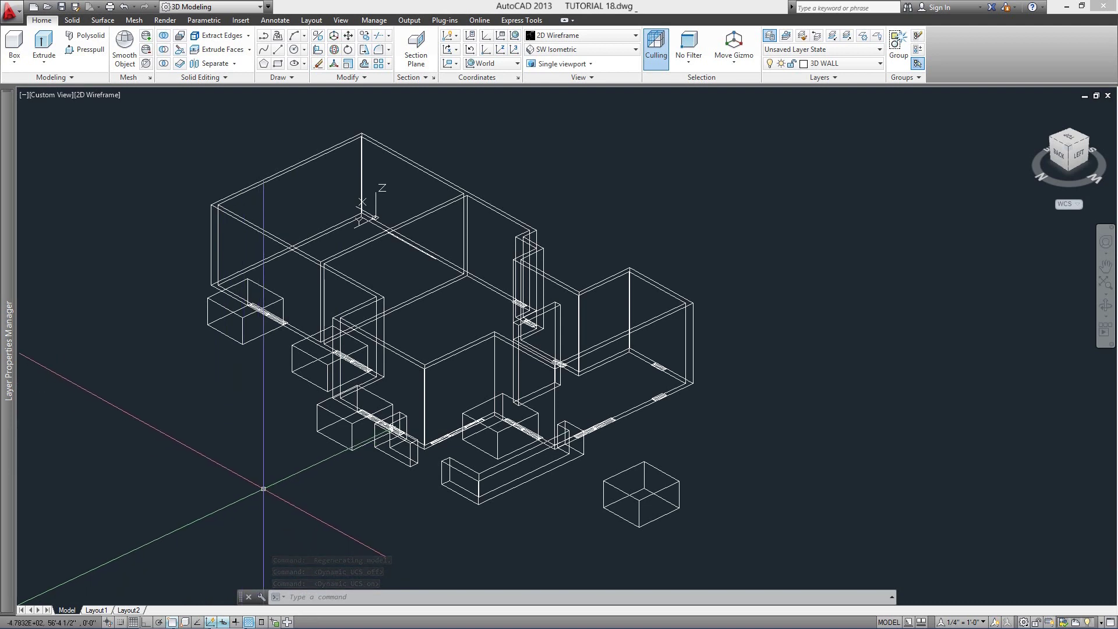
# Toggle dynamic UCS with F6 and zoom around the house model.
pyautogui.press('F6')
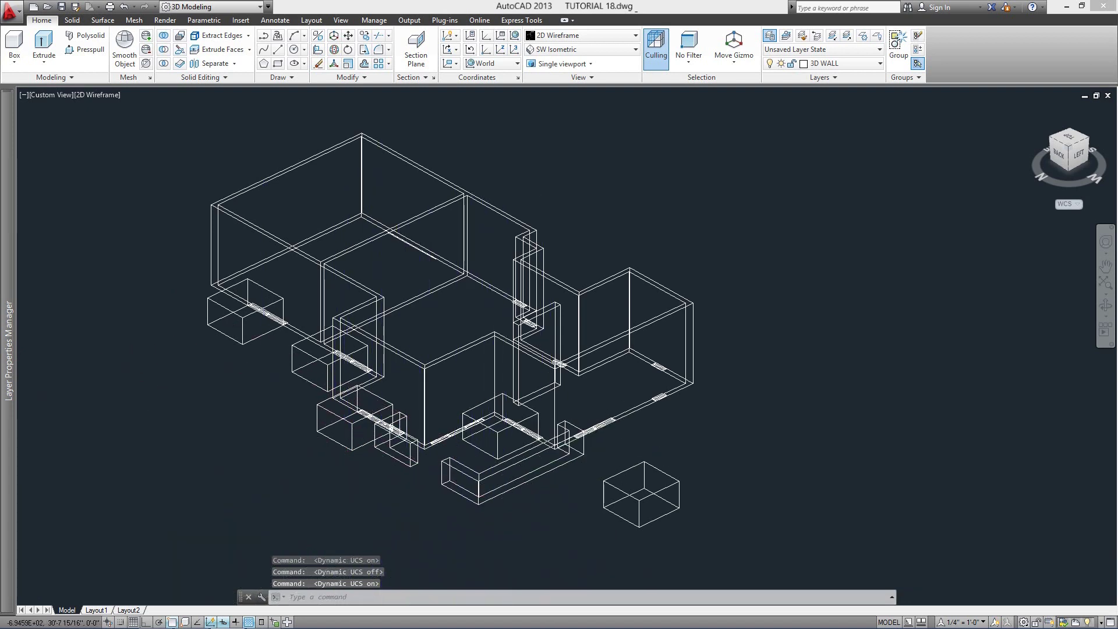
pyautogui.scroll(3, 454, 460)
pyautogui.scroll(-5, 687, 250)
pyautogui.scroll(2, 415, 215)
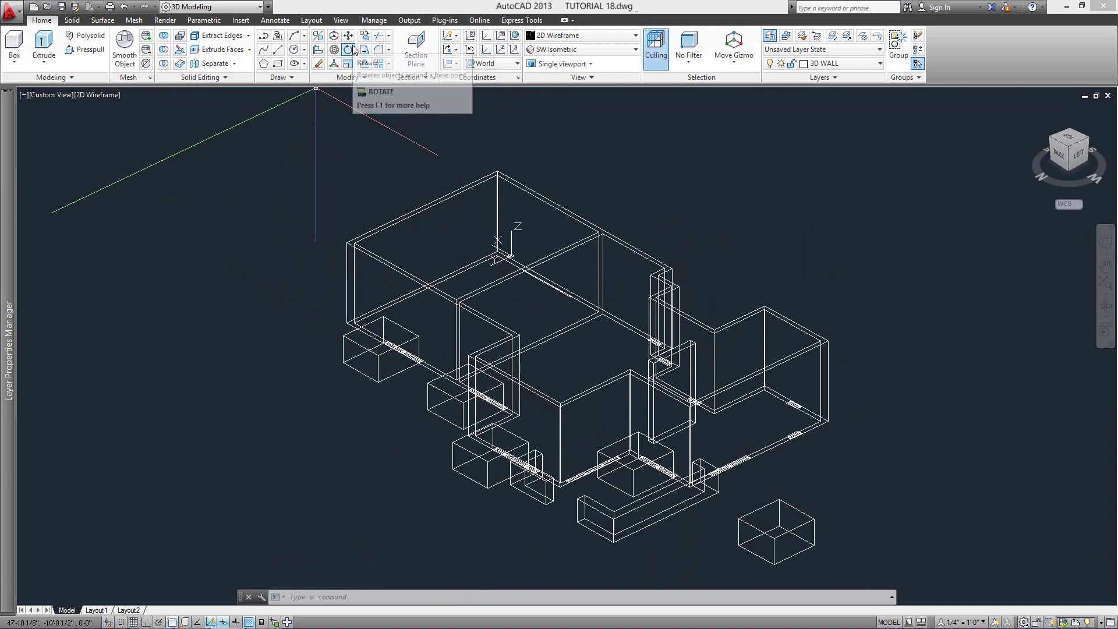
# Rotate the lone box 90° about the vertical Z axis with 3D Rotate.
pyautogui.click(334, 50)
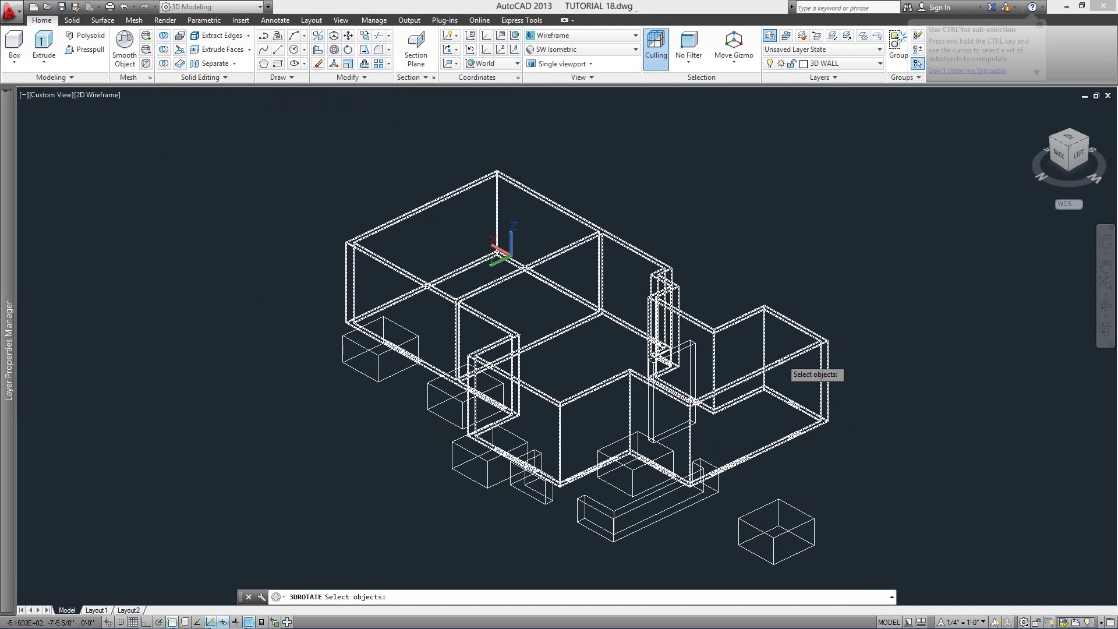
pyautogui.click(823, 550)
pyautogui.click(789, 506)
pyautogui.press('Return')
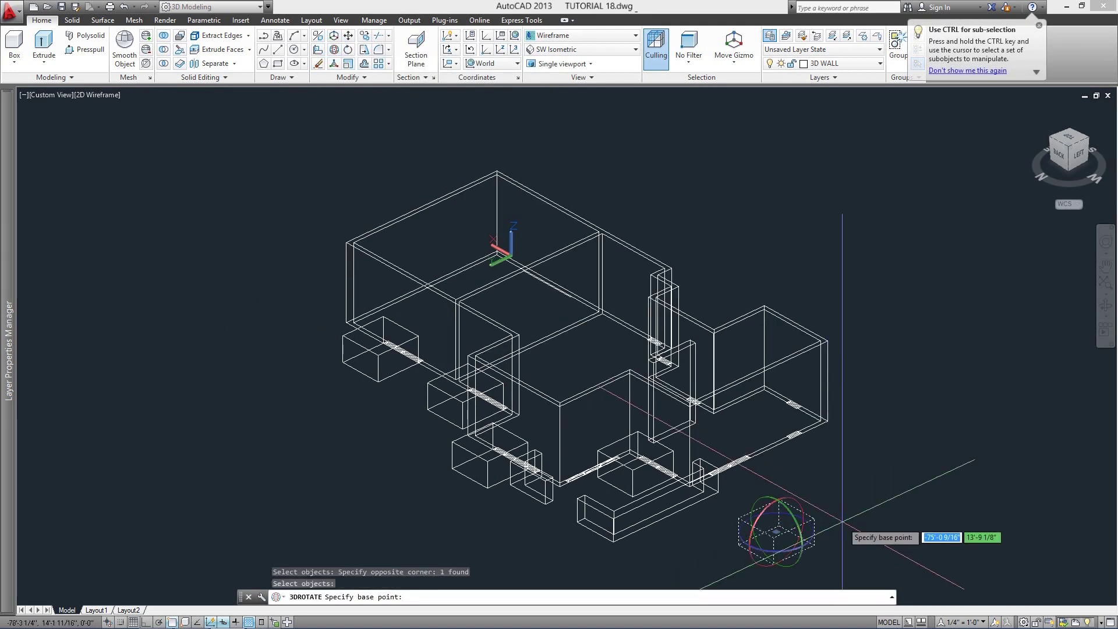
pyautogui.scroll(5, 789, 504)
pyautogui.moveTo(789, 504); pyautogui.dragTo(739, 429, button='middle')
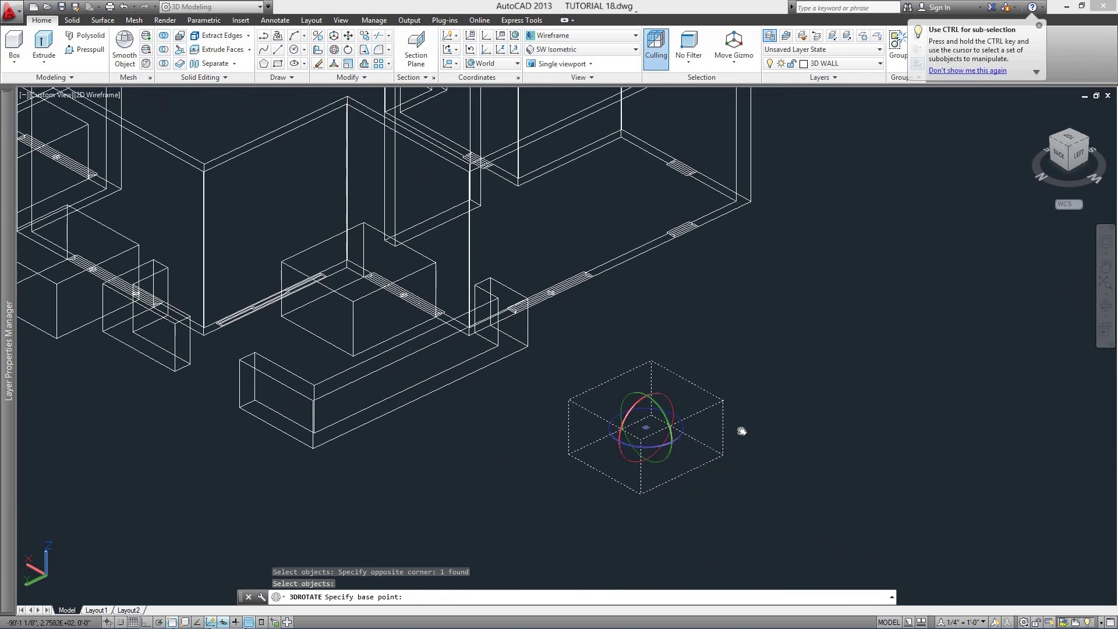
pyautogui.click(723, 455)
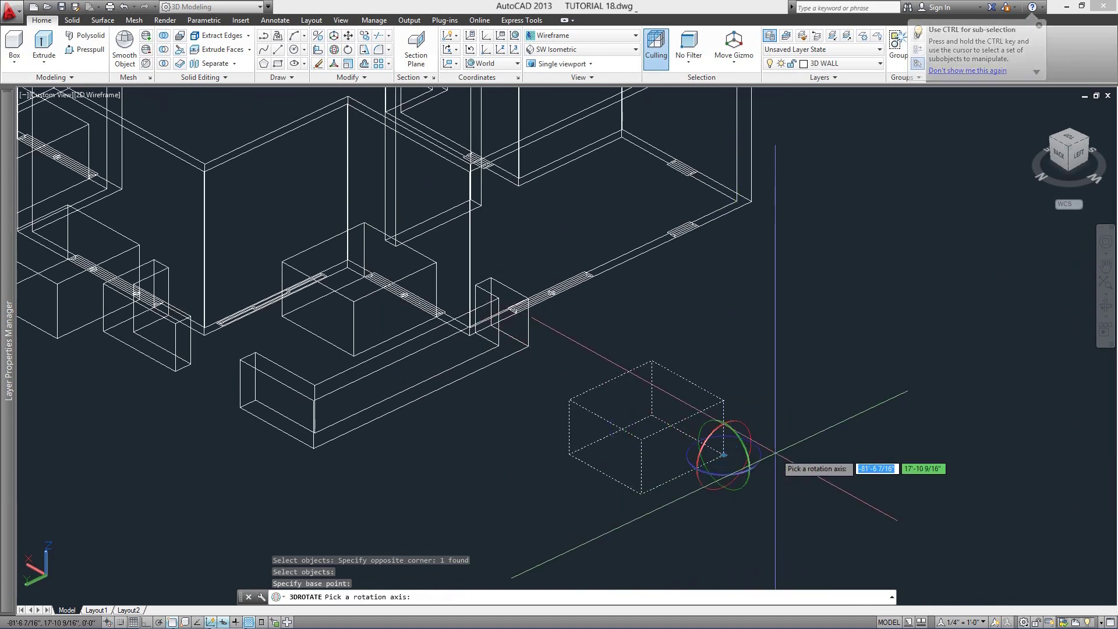
pyautogui.scroll(3, 755, 479)
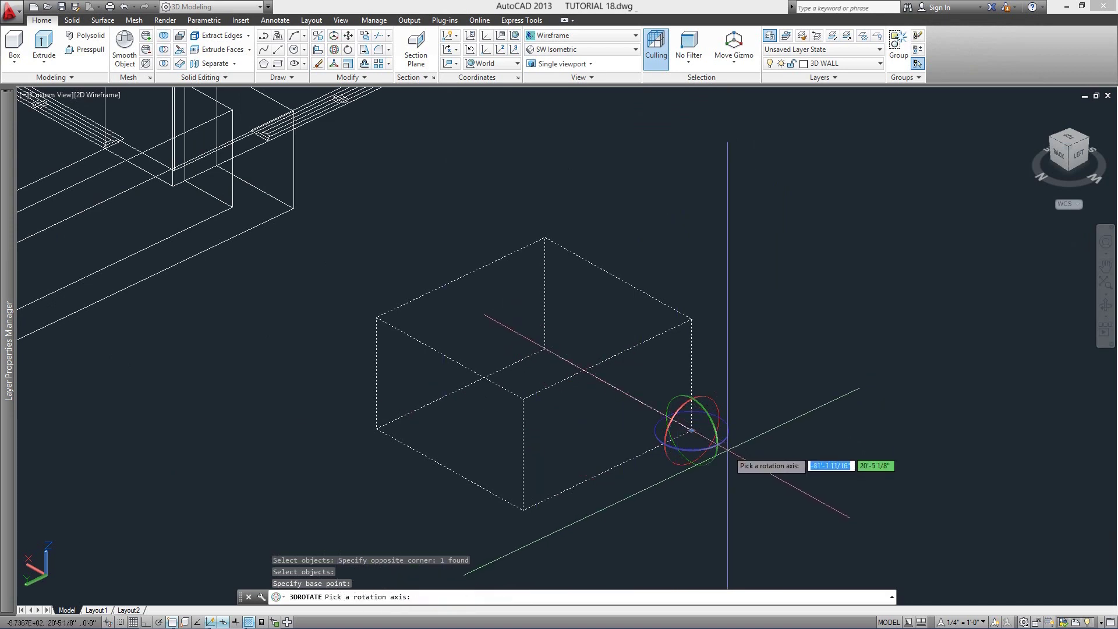
pyautogui.click(725, 438)
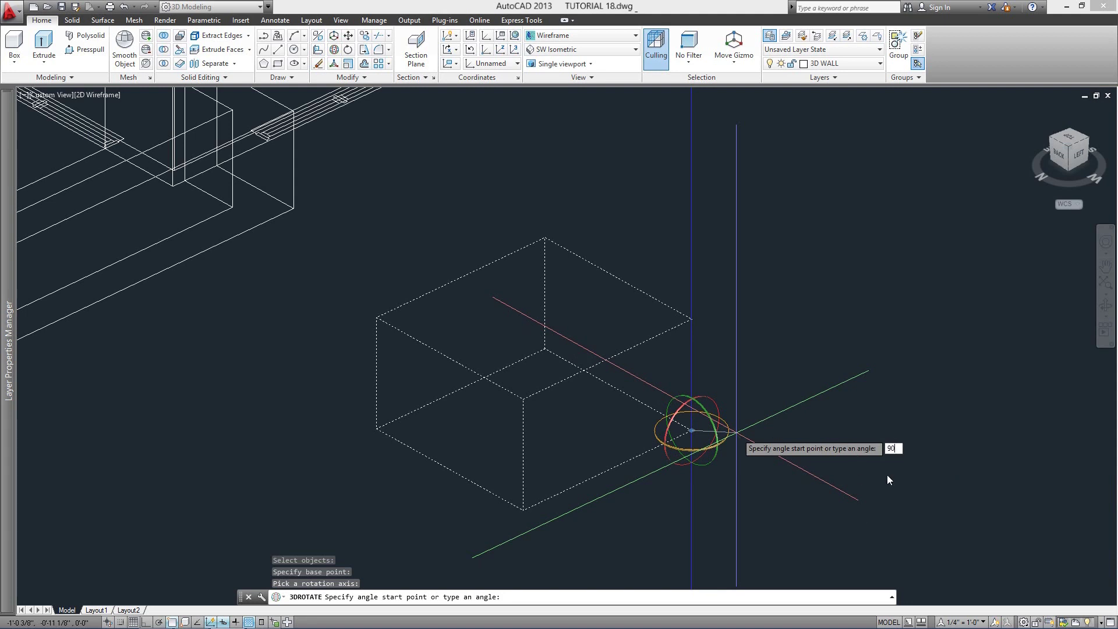
pyautogui.write('90')
pyautogui.press('Return')
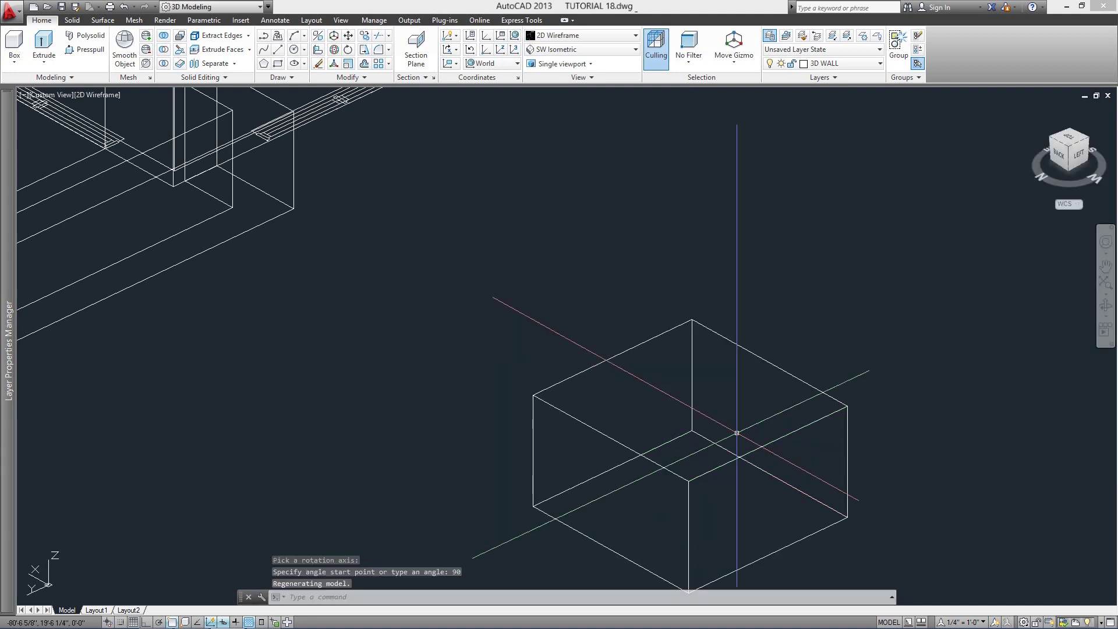
pyautogui.scroll(-4, 736, 433)
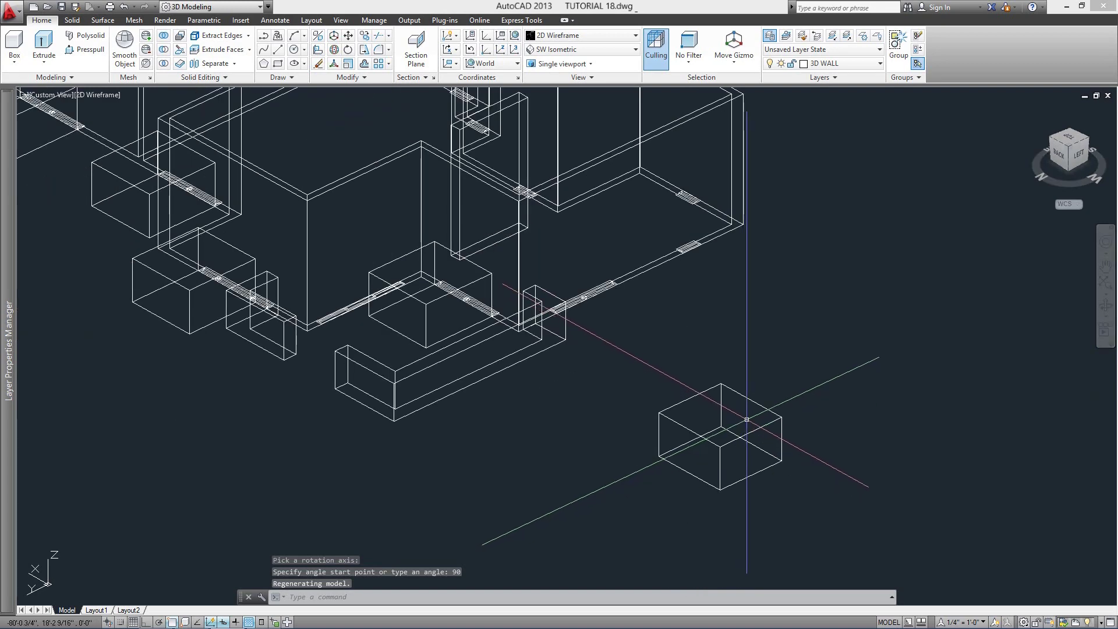
# 3D Move the box from its corner to the house's front wall corner.
pyautogui.click(335, 36)
pyautogui.click(765, 380)
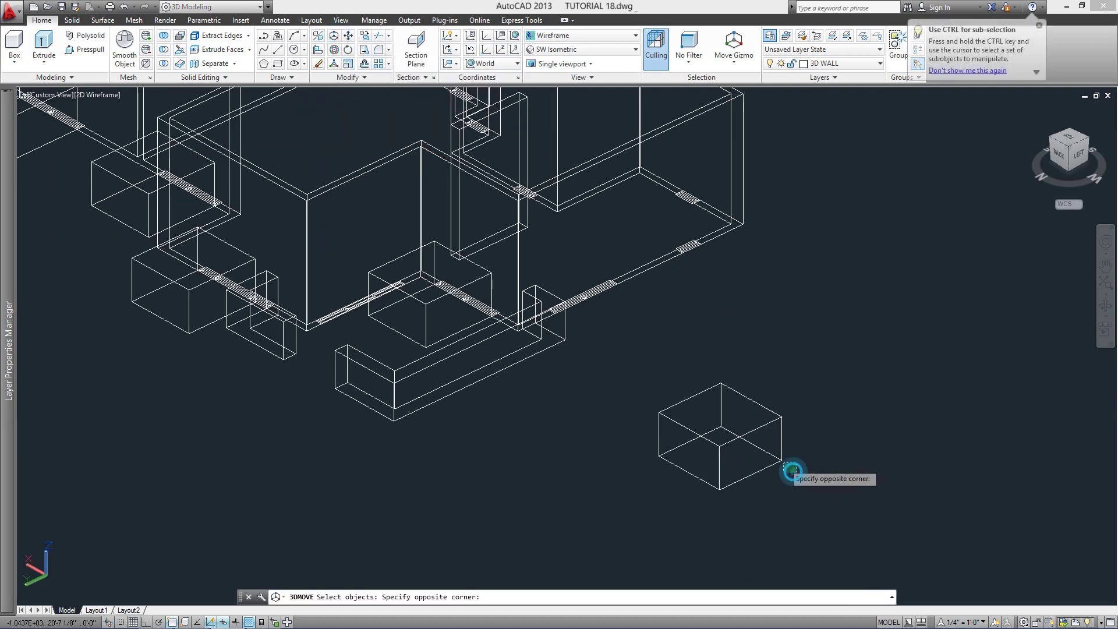
pyautogui.click(753, 414)
pyautogui.press('Return')
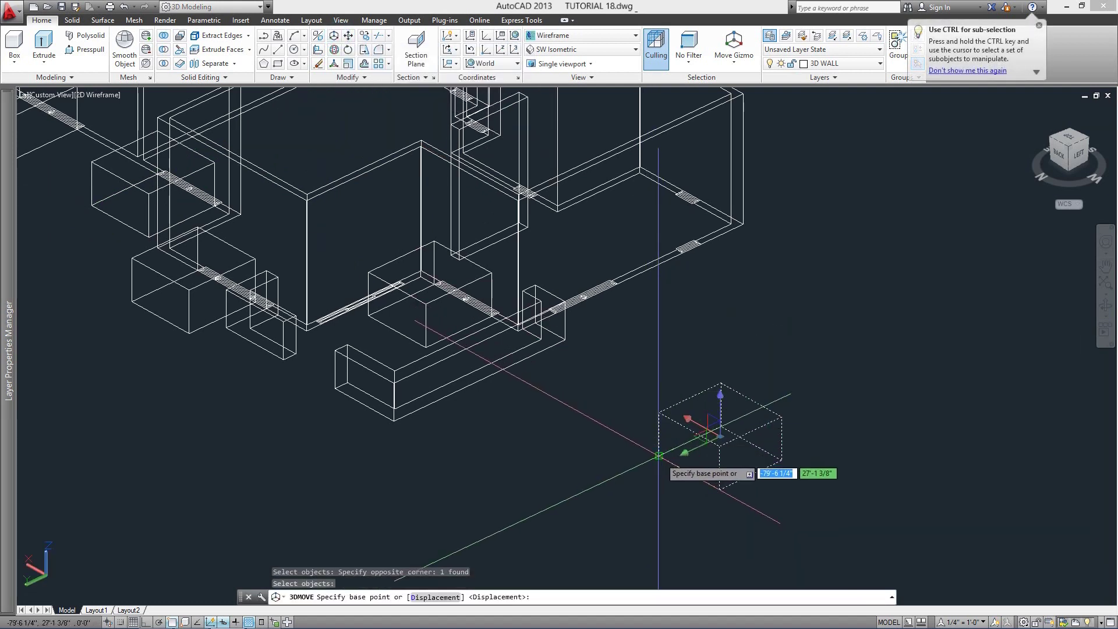
pyautogui.click(658, 455)
pyautogui.scroll(5, 547, 341)
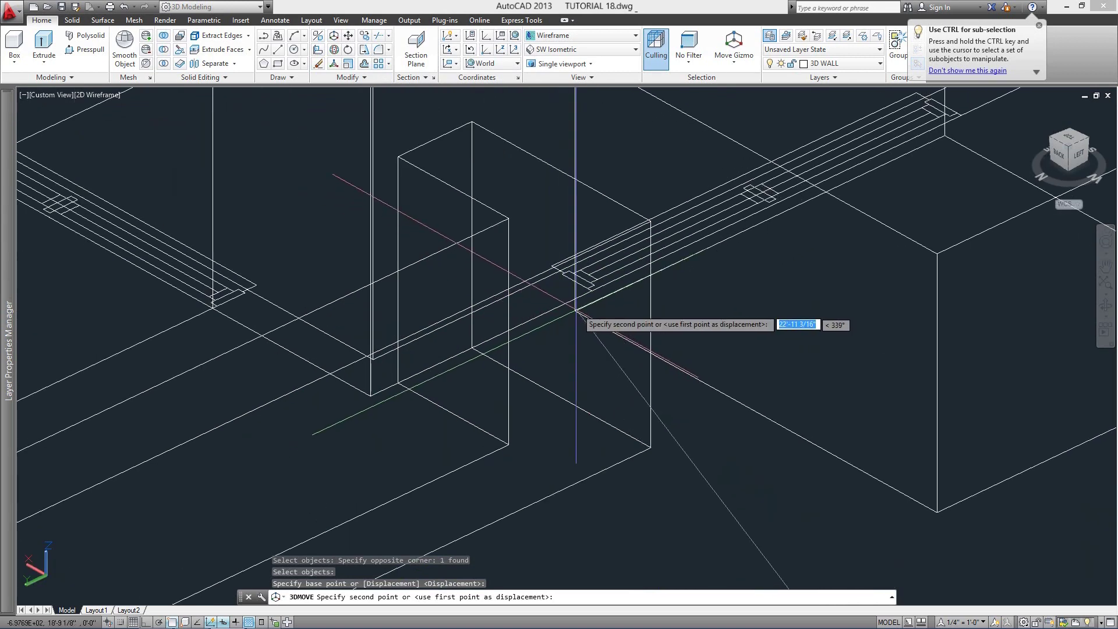
pyautogui.click(592, 289)
pyautogui.scroll(-5, 606, 326)
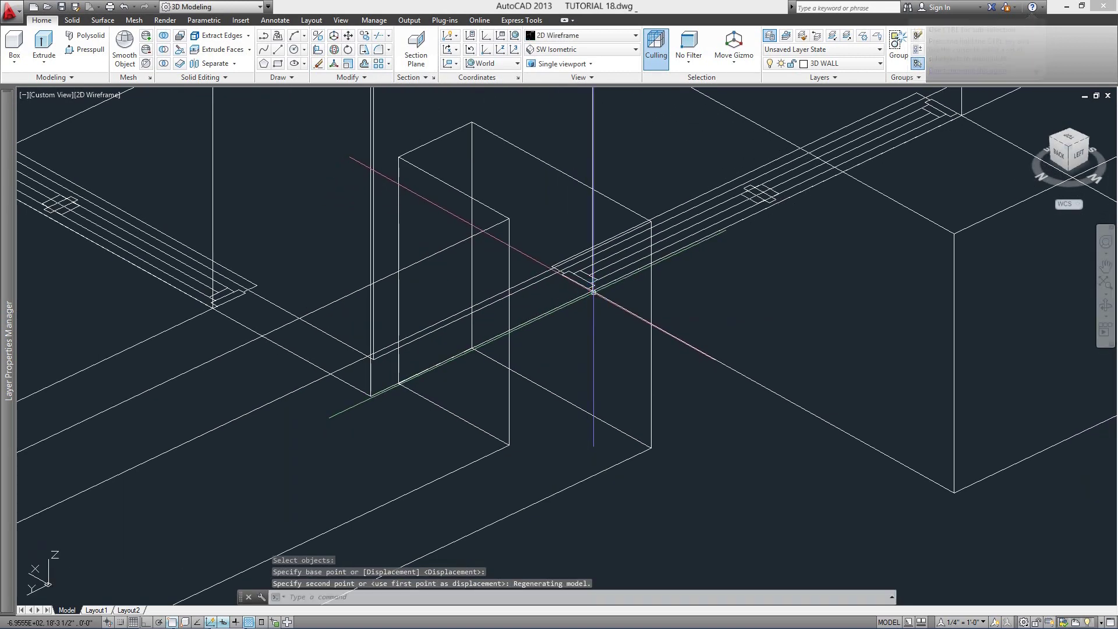
pyautogui.moveTo(661, 358); pyautogui.dragTo(723, 405, button='middle')
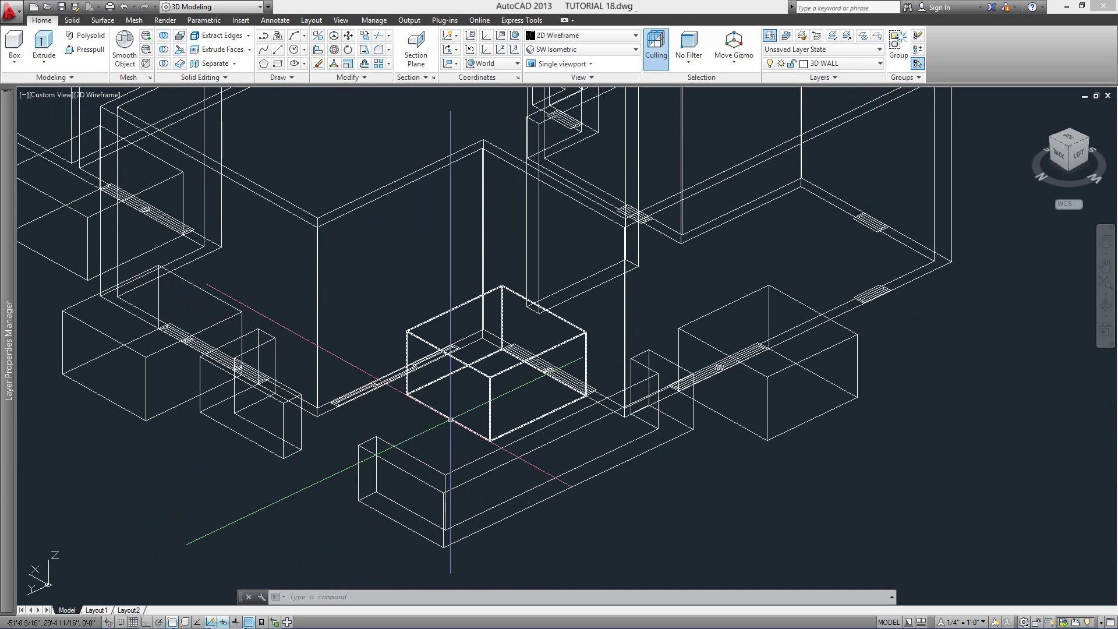
pyautogui.click(12, 44)
pyautogui.scroll(5, 361, 460)
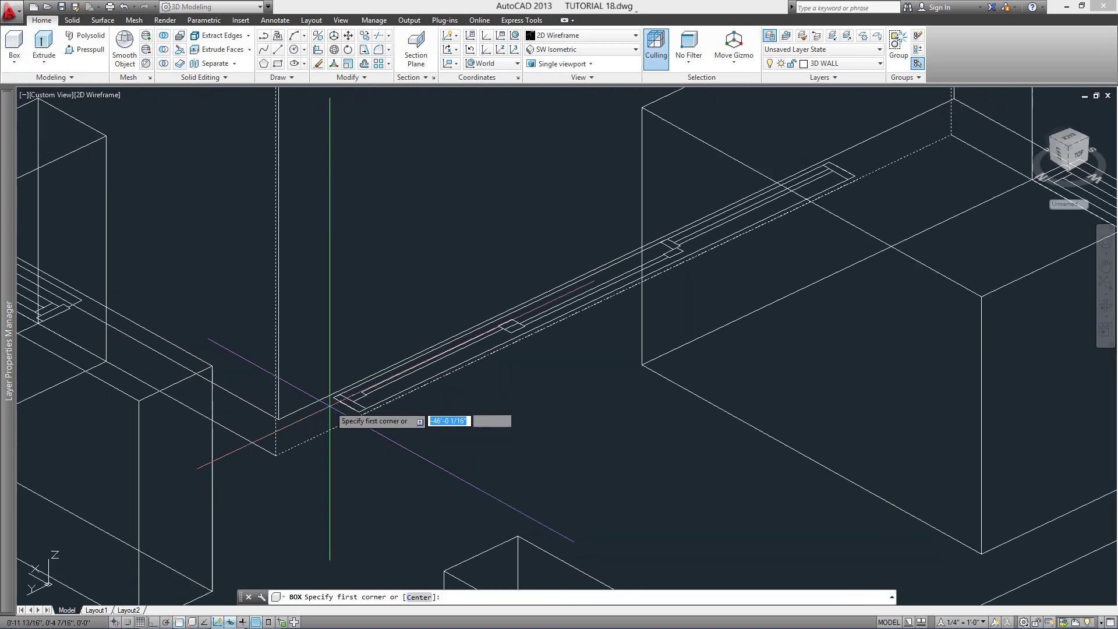
pyautogui.scroll(5, 452, 396)
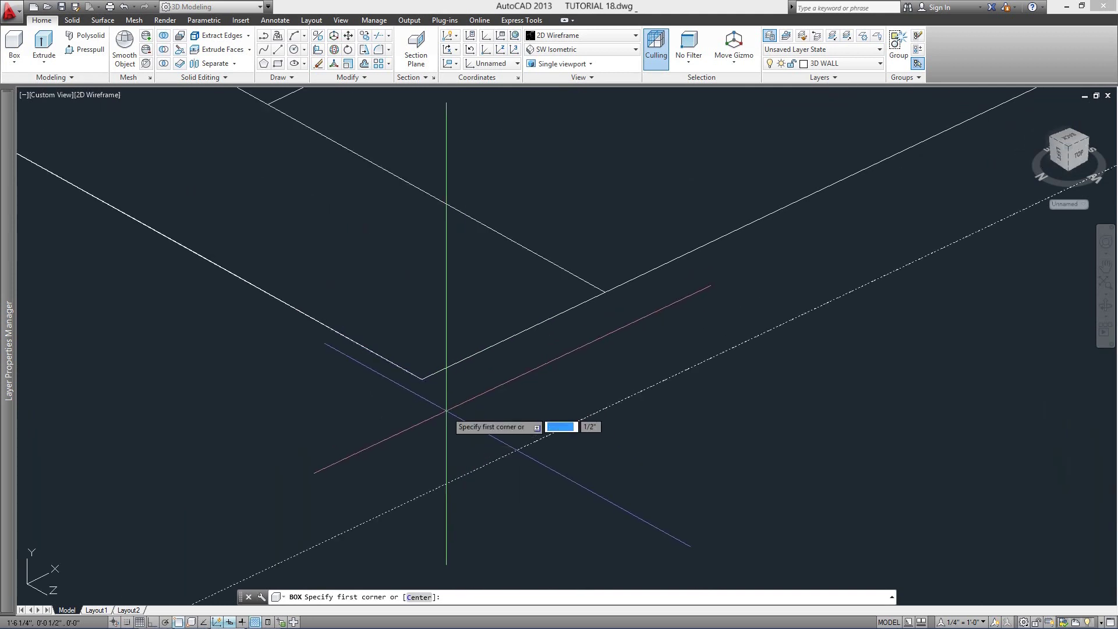
pyautogui.scroll(5, 419, 378)
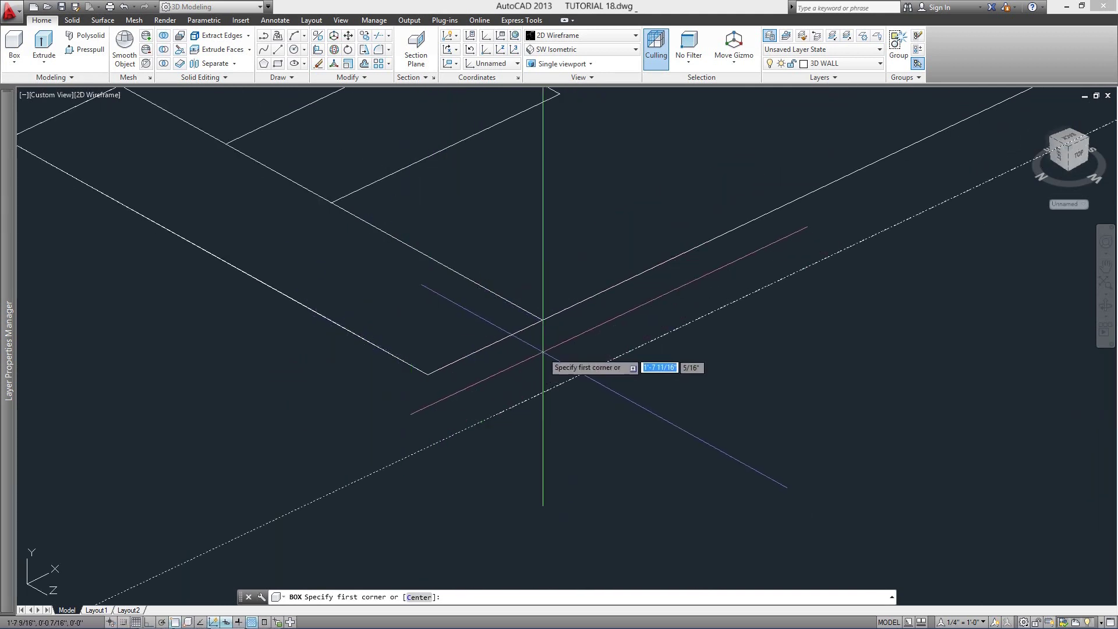
pyautogui.keyDown('shift'); pyautogui.moveTo(545, 320); pyautogui.dragTo(604, 441, button='middle'); pyautogui.keyUp('shift')
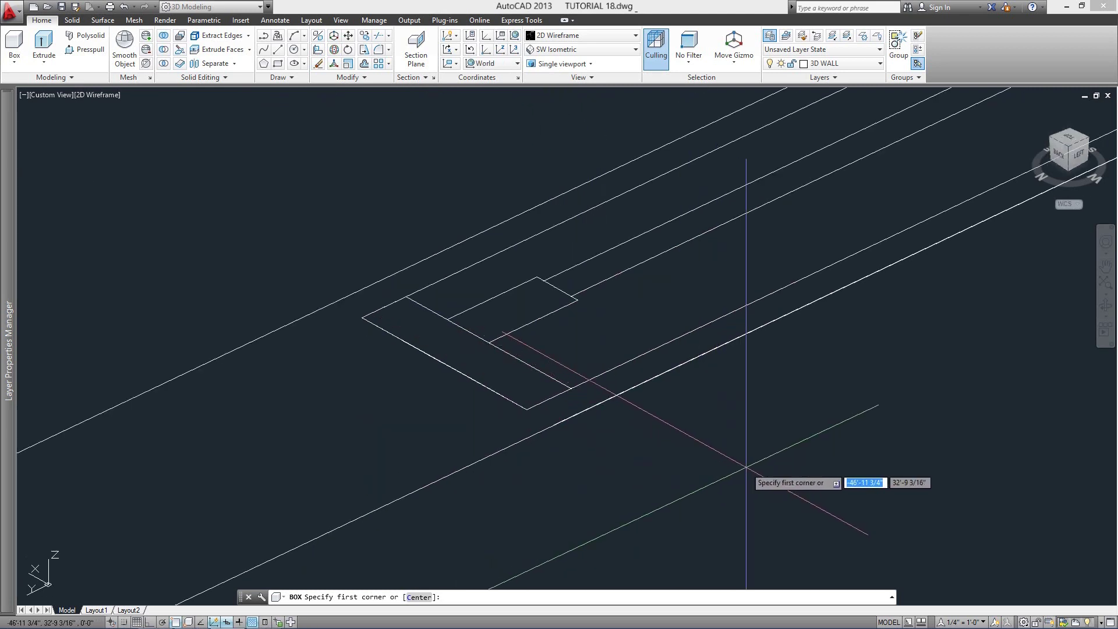
pyautogui.write('D')
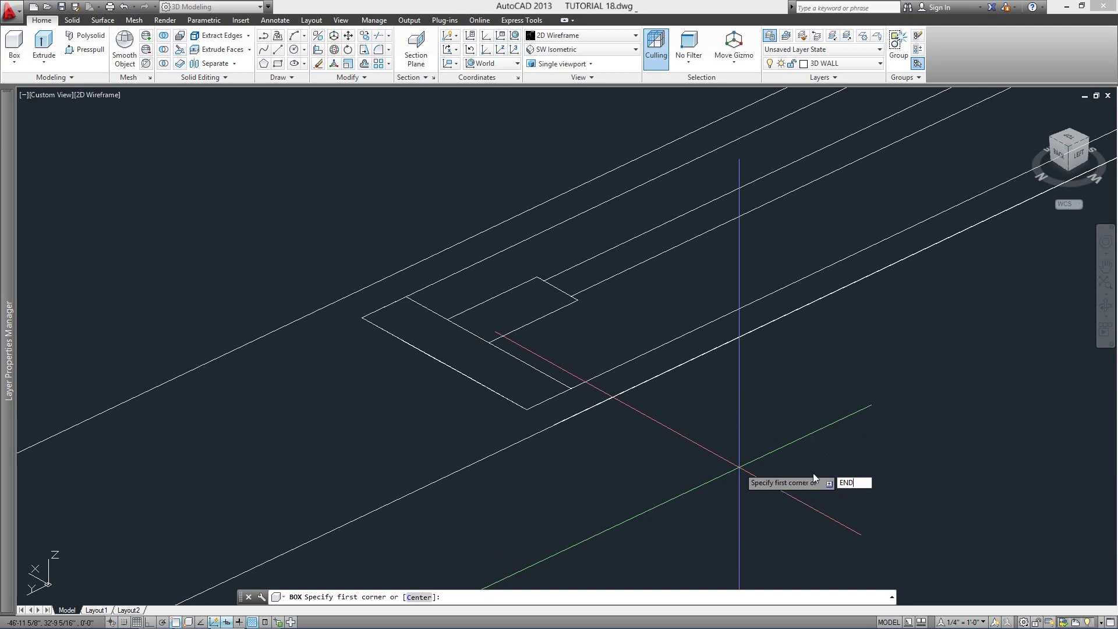
pyautogui.press('Return')
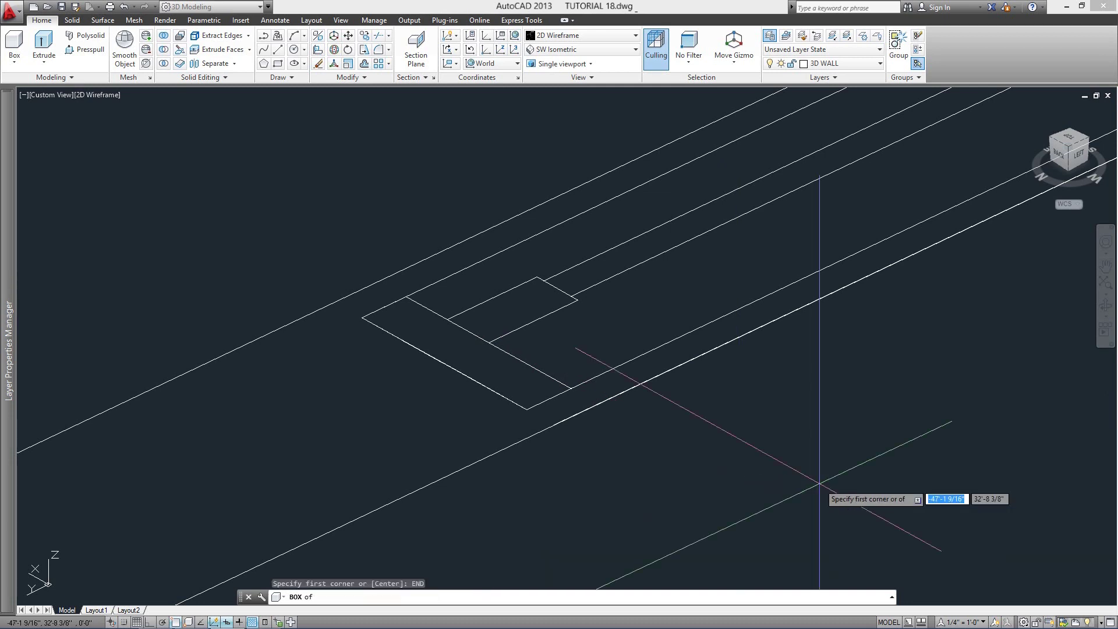
pyautogui.keyDown('shift'); pyautogui.moveTo(526, 409); pyautogui.dragTo(777, 424, button='middle'); pyautogui.keyUp('shift')
pyautogui.scroll(5, 697, 418)
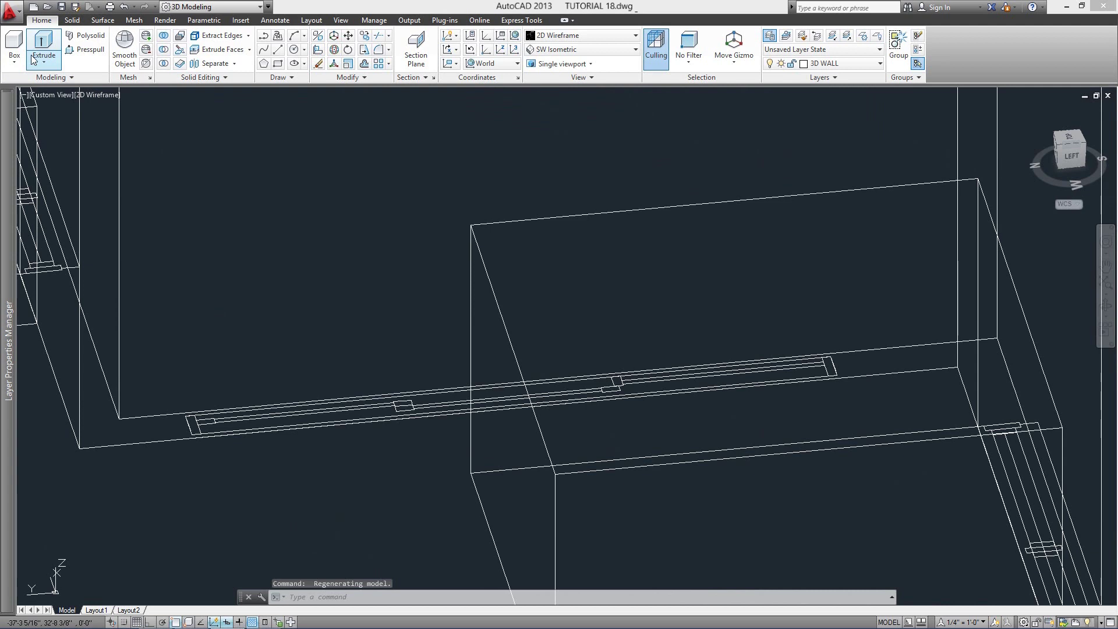
pyautogui.click(15, 44)
# Draw a box from the opening endpoint by length: 6'-8" by 7'-0 7/8", 8 tall.
pyautogui.scroll(5, 204, 437)
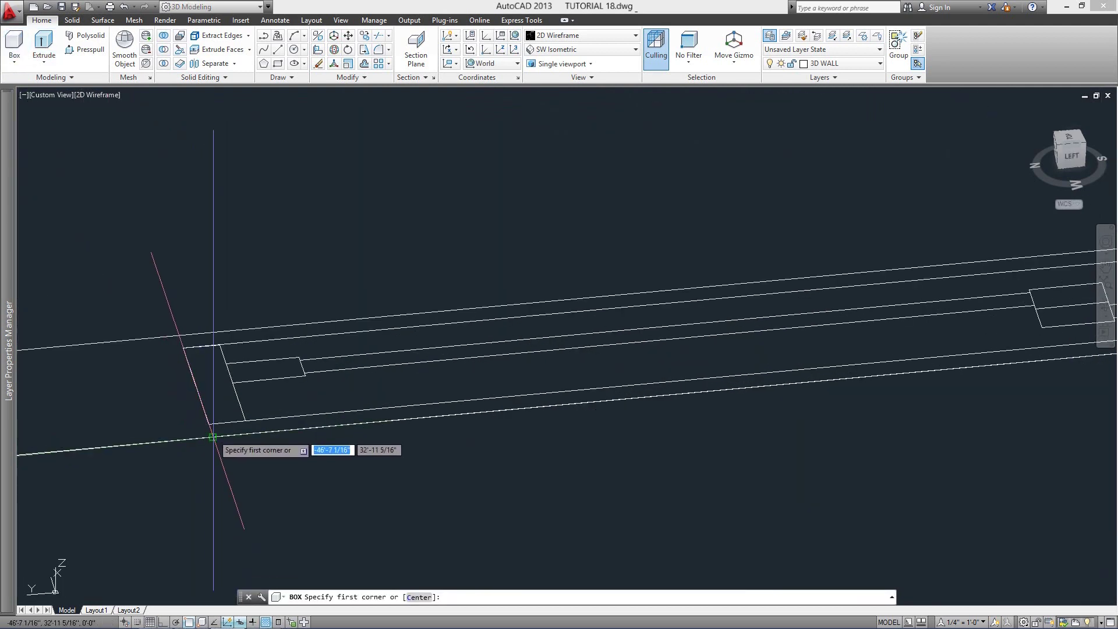
pyautogui.click(209, 424)
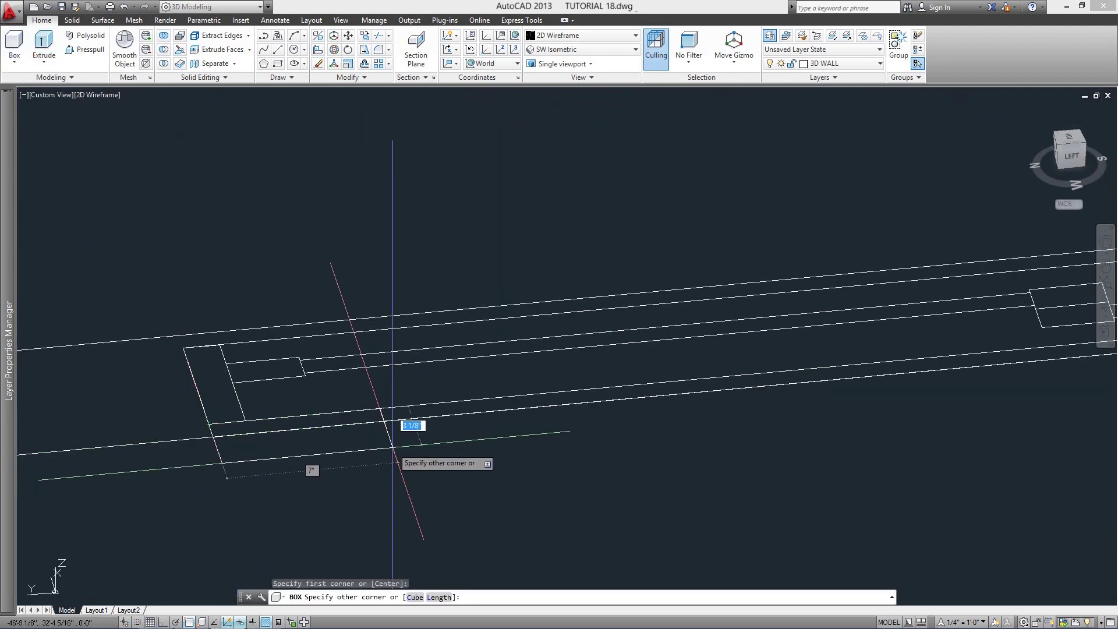
pyautogui.scroll(3, 582, 460)
pyautogui.scroll(-4, 627, 471)
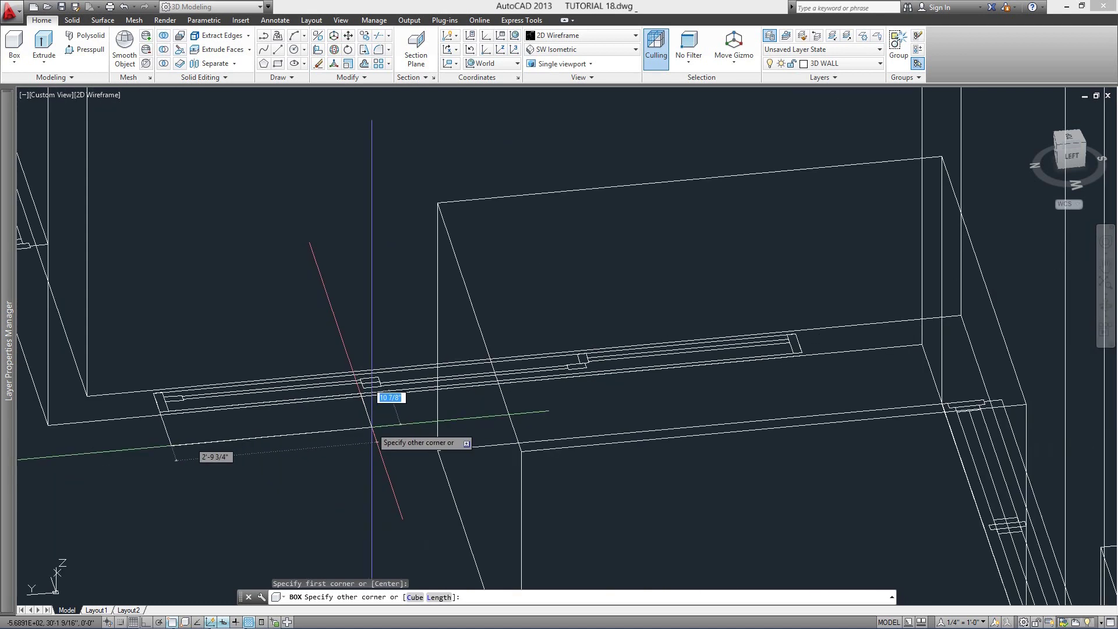
pyautogui.scroll(2, 790, 379)
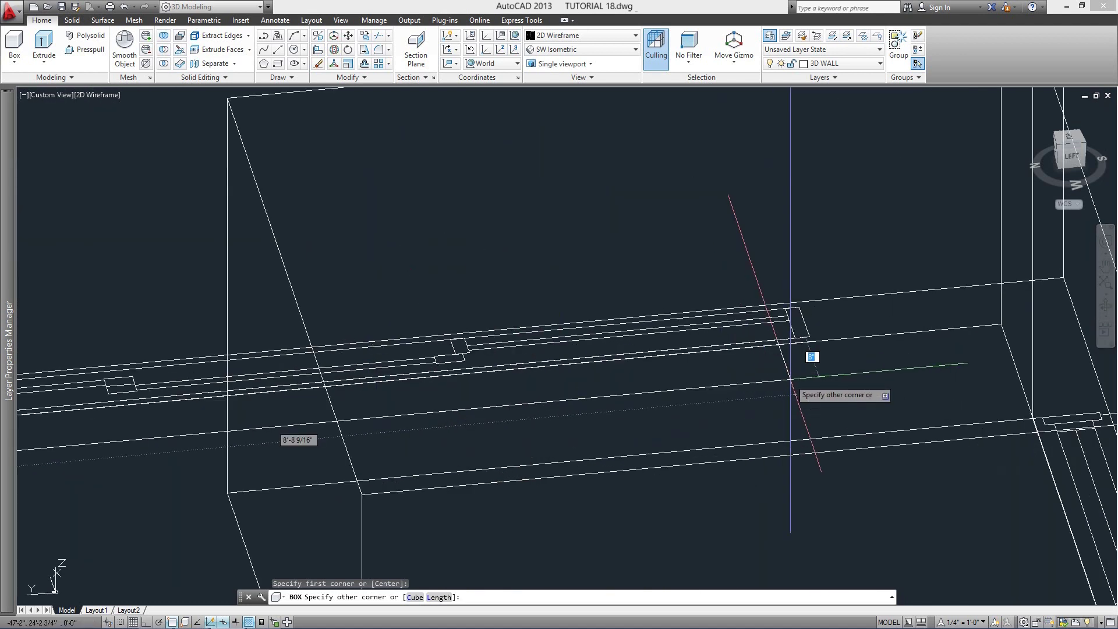
pyautogui.write('L')
pyautogui.press('Return')
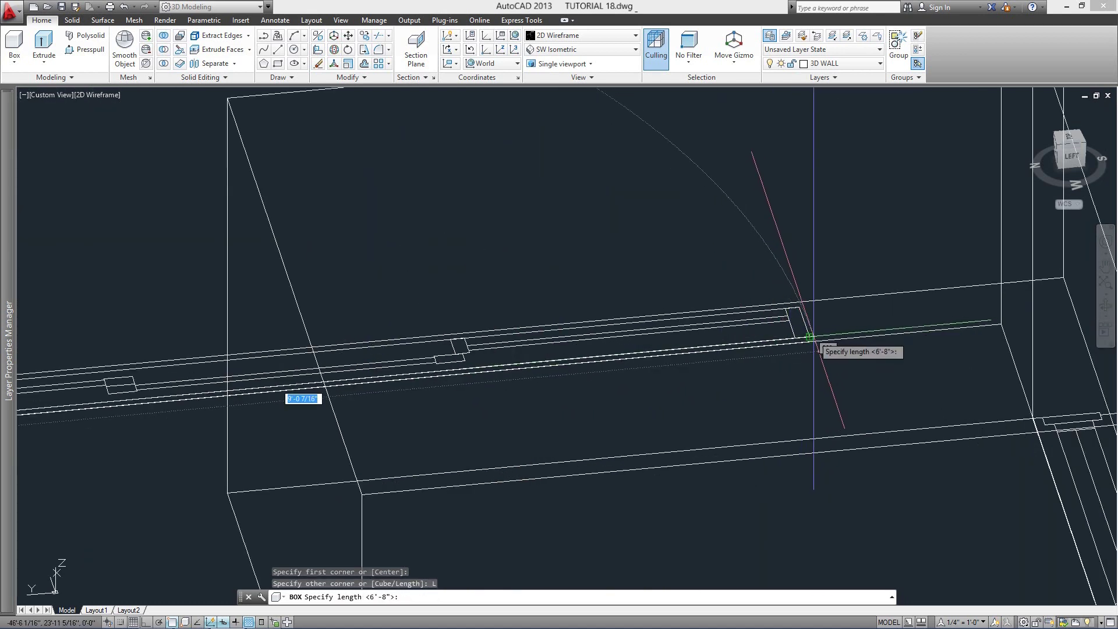
pyautogui.scroll(-3, 810, 337)
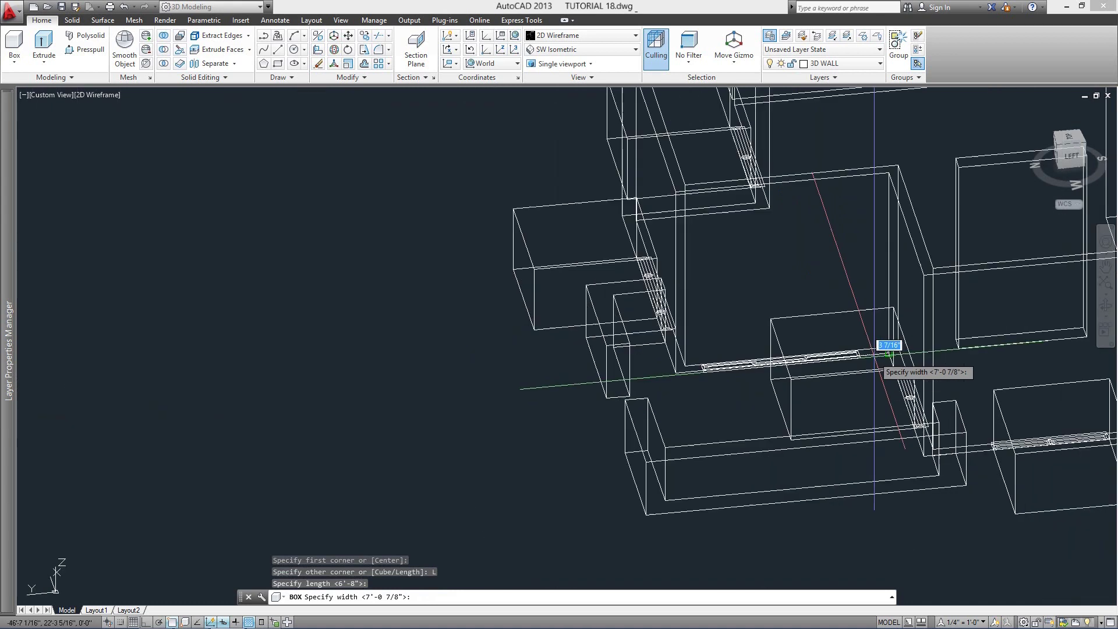
pyautogui.click(739, 428)
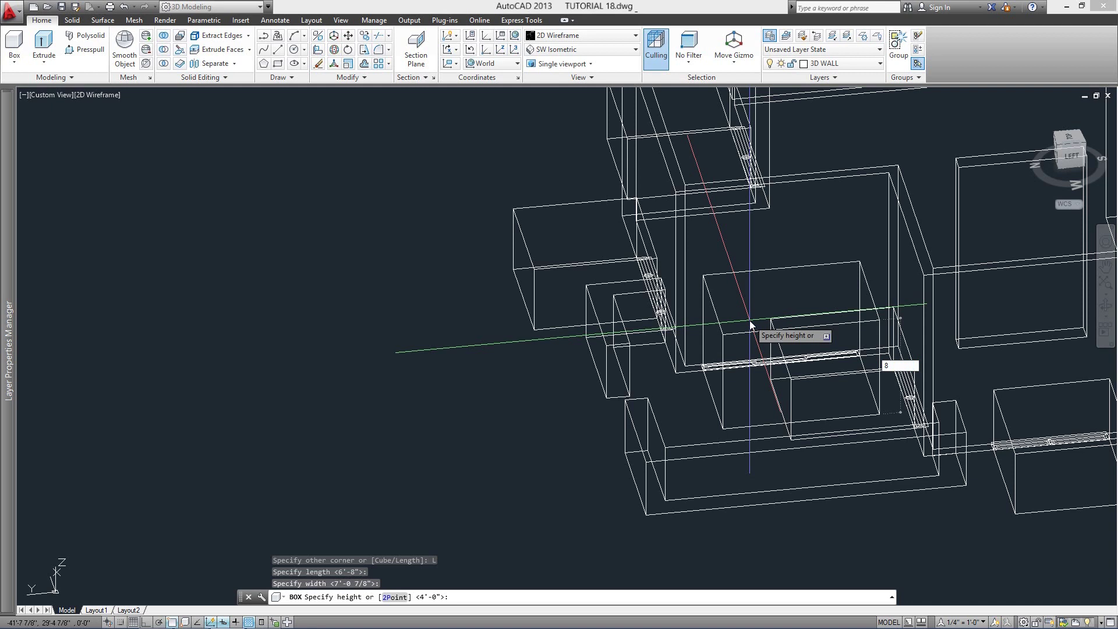
pyautogui.press('Return')
pyautogui.scroll(-2, 750, 319)
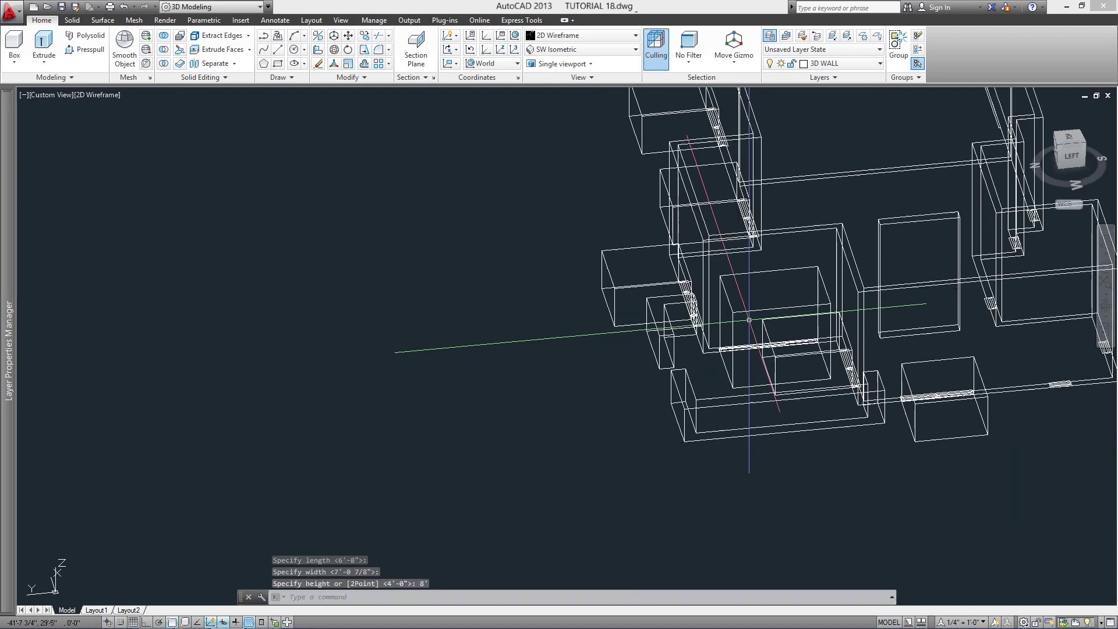
pyautogui.moveTo(786, 312); pyautogui.dragTo(471, 425, button='middle')
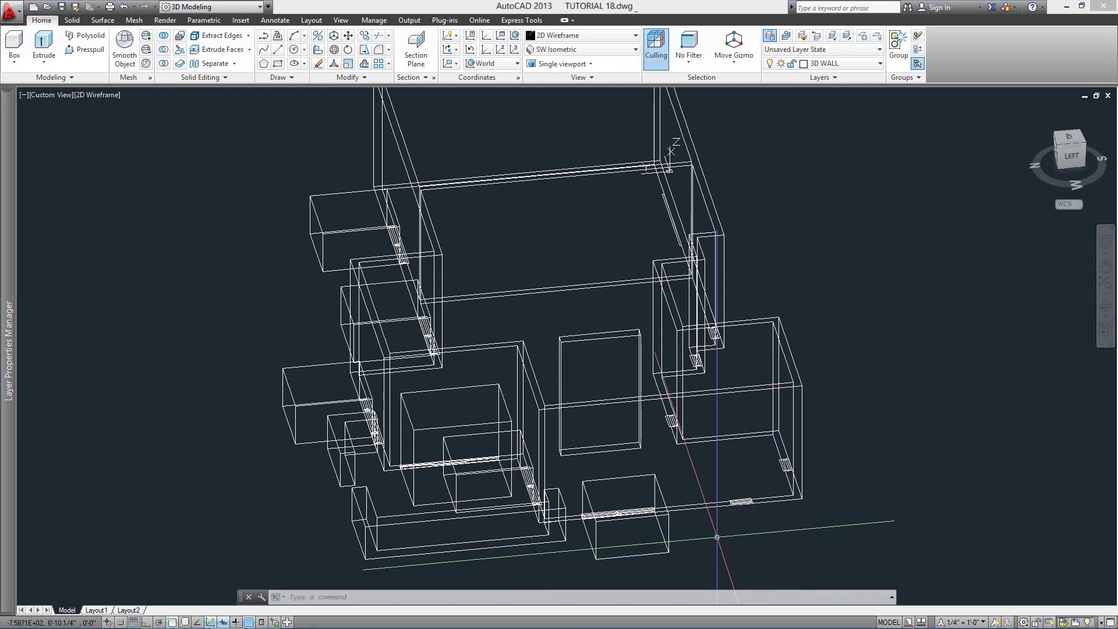
# Draw a 48-tall box at the first window opening on the wall.
pyautogui.click(15, 41)
pyautogui.scroll(6, 699, 507)
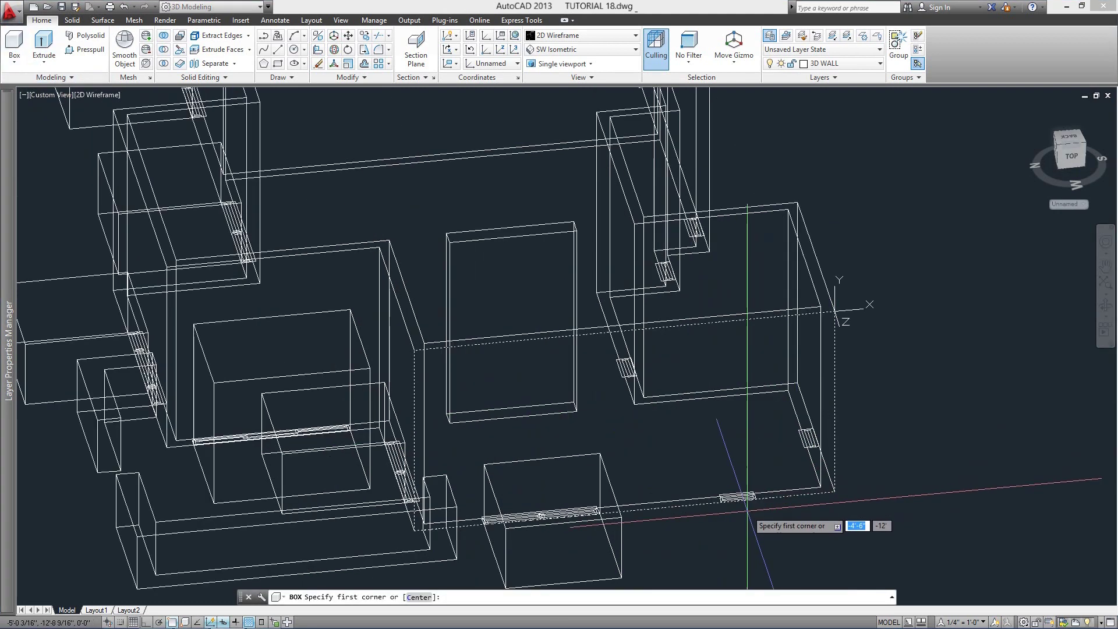
pyautogui.click(680, 489)
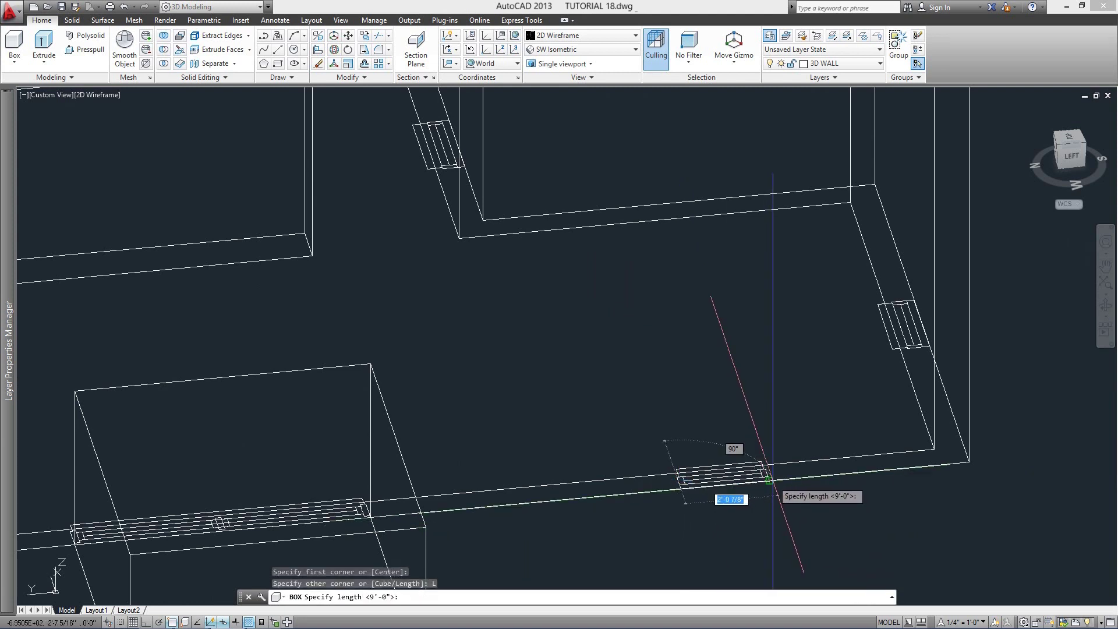
pyautogui.click(769, 481)
pyautogui.scroll(-5, 768, 481)
pyautogui.click(818, 534)
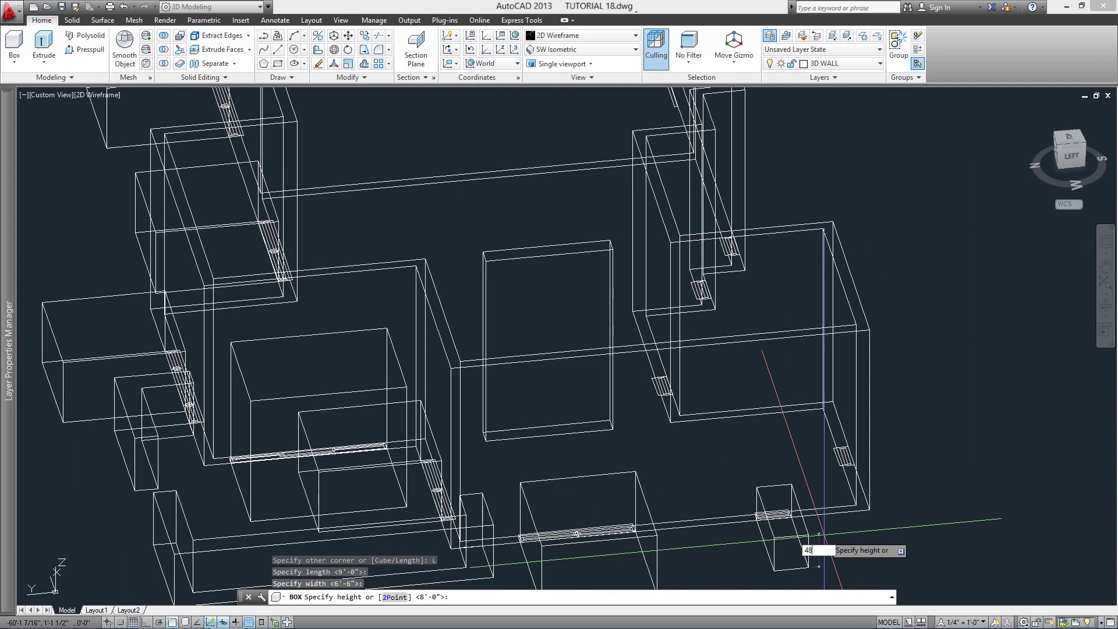
pyautogui.press('Return')
pyautogui.scroll(-3, 823, 534)
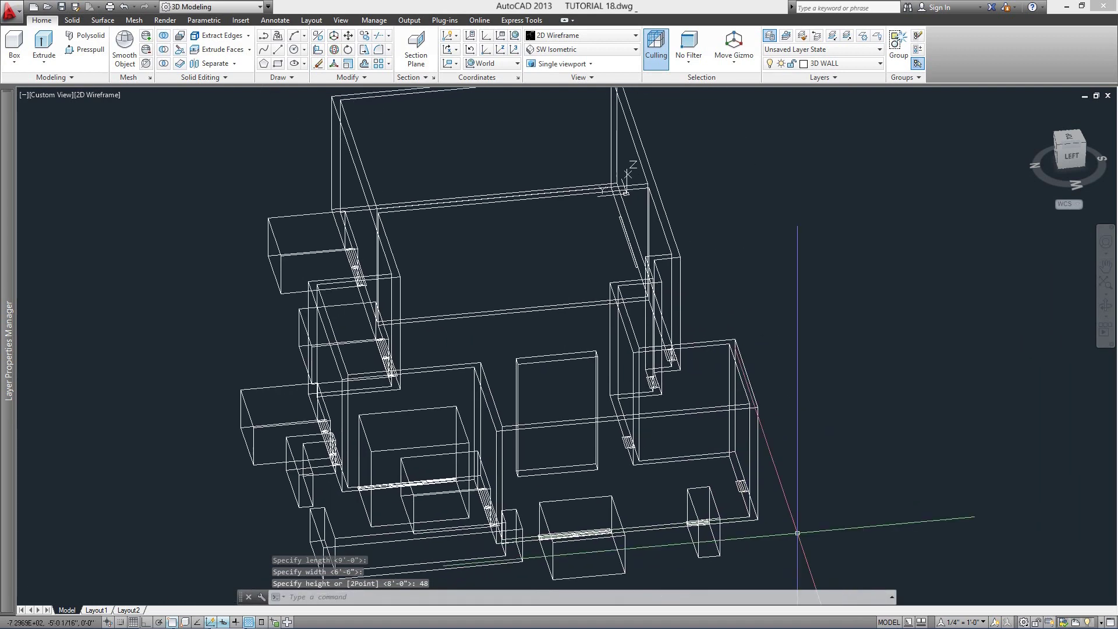
# Draw a second box by length at the window edge, 2'-0" by 5'-7 1/16", 48 tall.
pyautogui.keyDown('shift'); pyautogui.moveTo(850, 513); pyautogui.dragTo(656, 519, button='middle'); pyautogui.keyUp('shift')
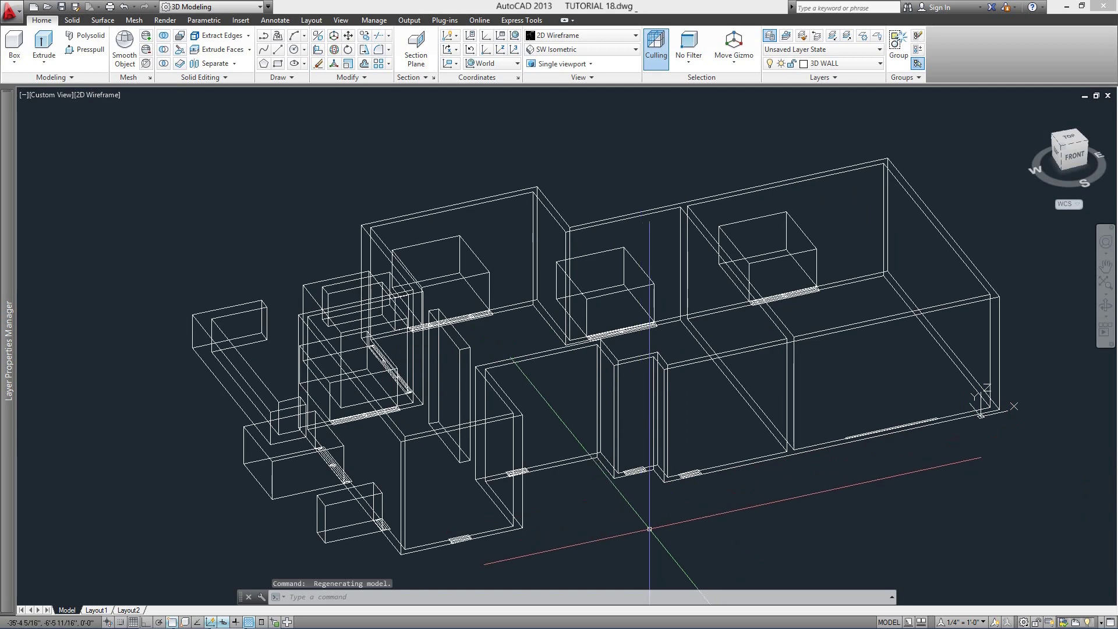
pyautogui.click(17, 43)
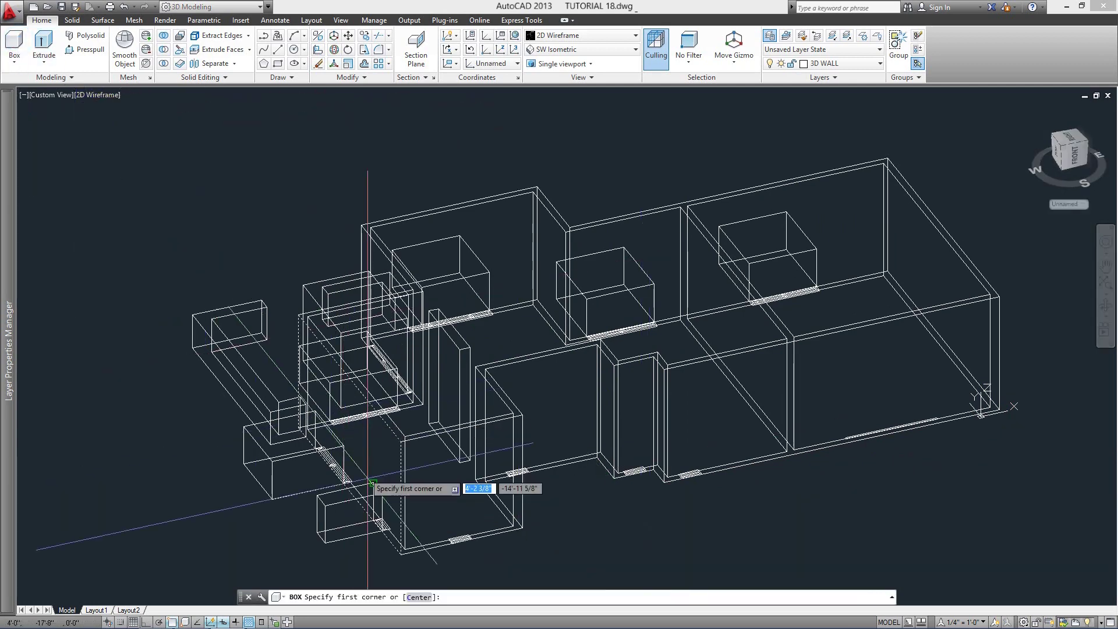
pyautogui.scroll(5, 376, 484)
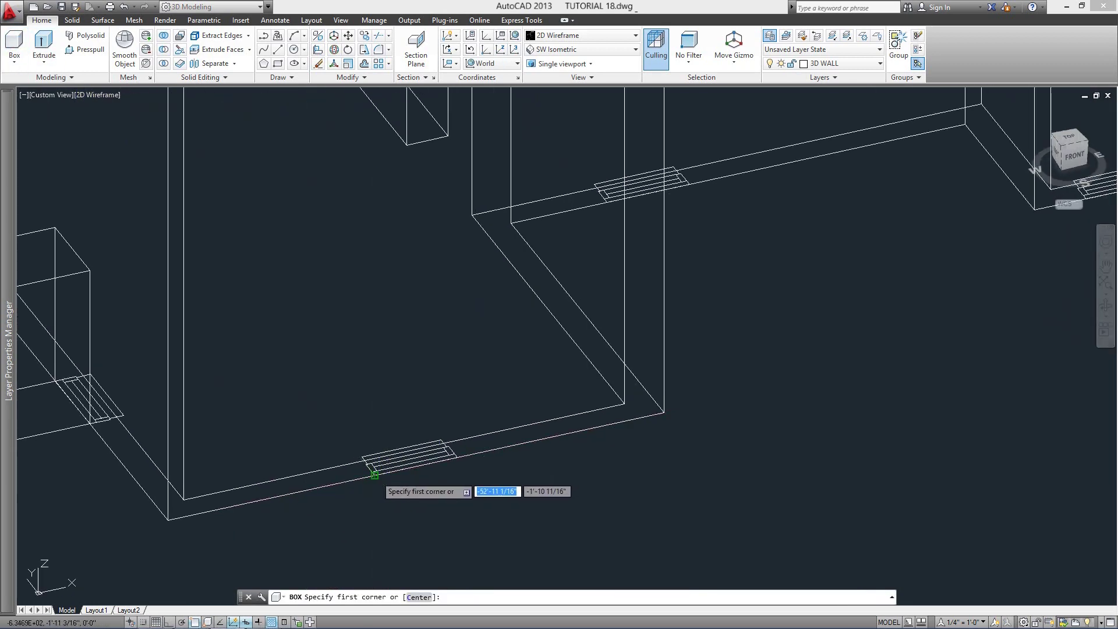
pyautogui.click(371, 471)
pyautogui.write('L')
pyautogui.press('Return')
pyautogui.click(457, 456)
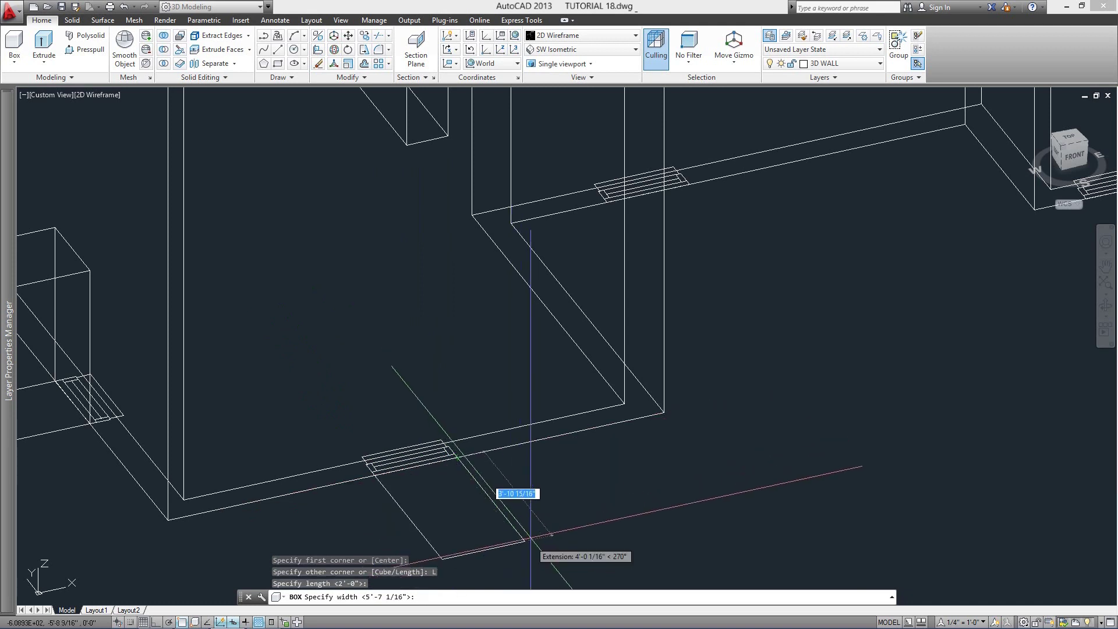
pyautogui.scroll(-5, 515, 513)
pyautogui.click(550, 499)
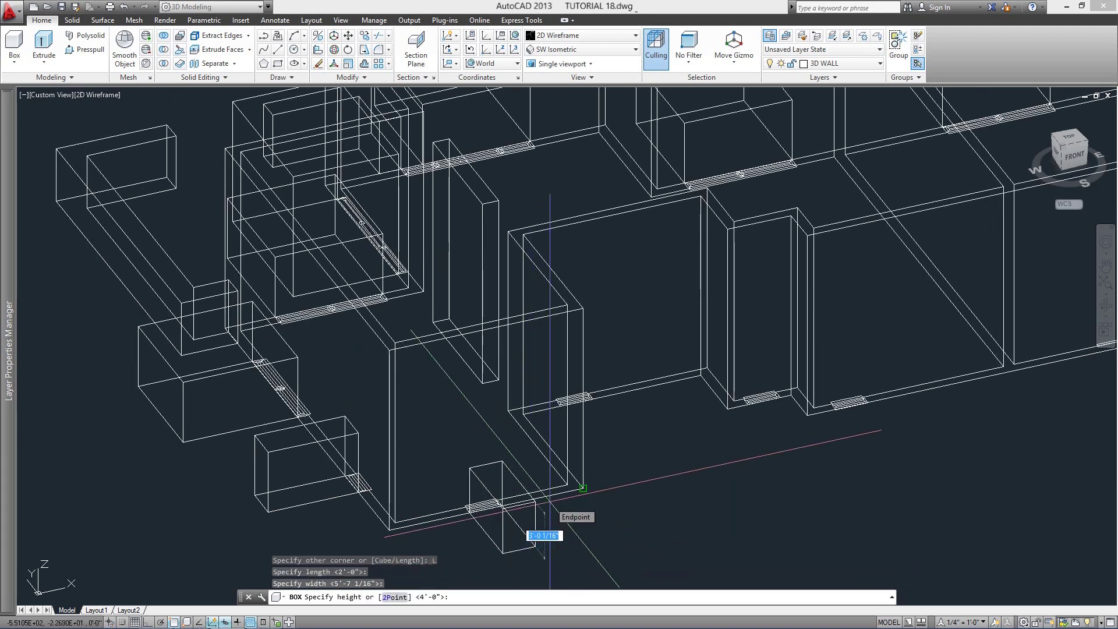
pyautogui.write('48')
pyautogui.press('Return')
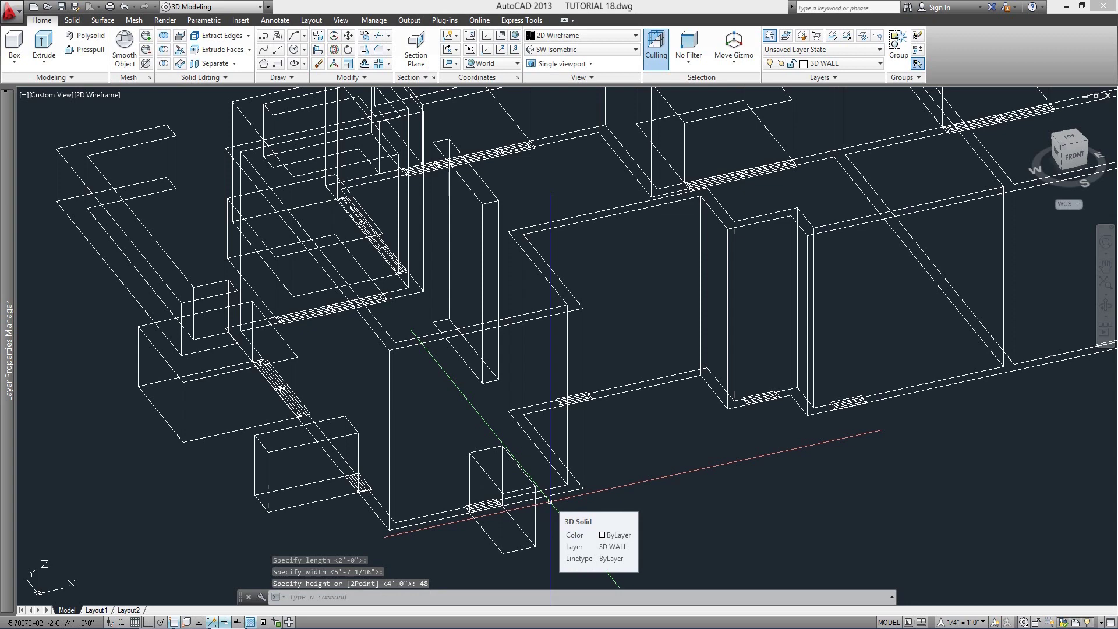
pyautogui.click(365, 37)
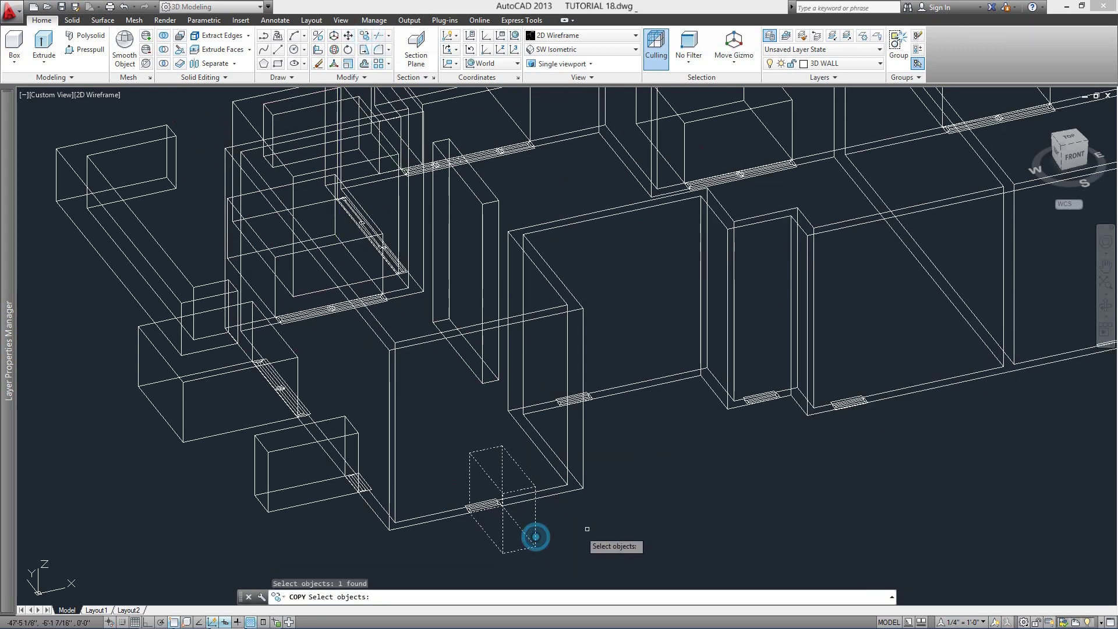
# Copy the 48-inch box from its corner onto two further window openings.
pyautogui.press('Return')
pyautogui.scroll(5, 586, 531)
pyautogui.click(484, 495)
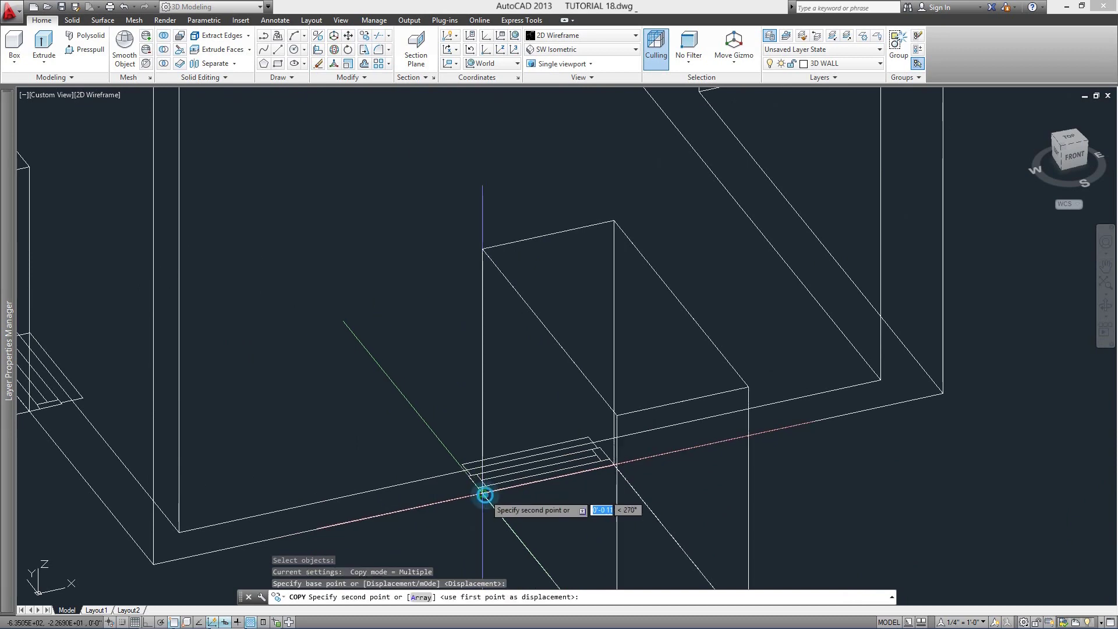
pyautogui.scroll(-5, 485, 494)
pyautogui.scroll(6, 518, 564)
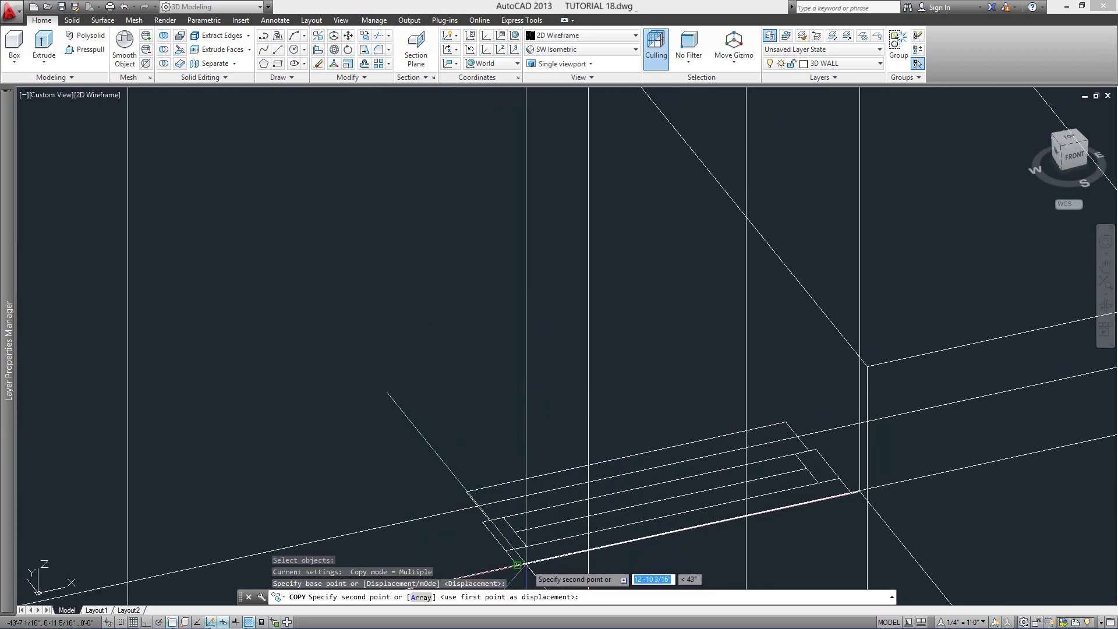
pyautogui.scroll(-4, 519, 564)
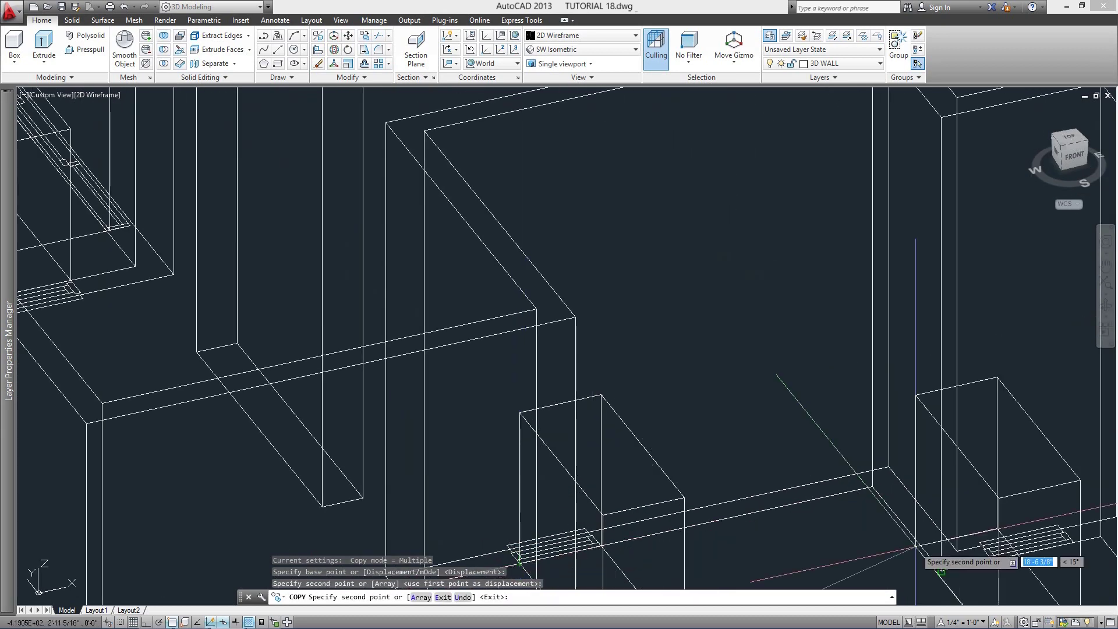
pyautogui.scroll(4, 604, 362)
pyautogui.click(520, 348)
pyautogui.scroll(-4, 568, 407)
pyautogui.scroll(4, 677, 388)
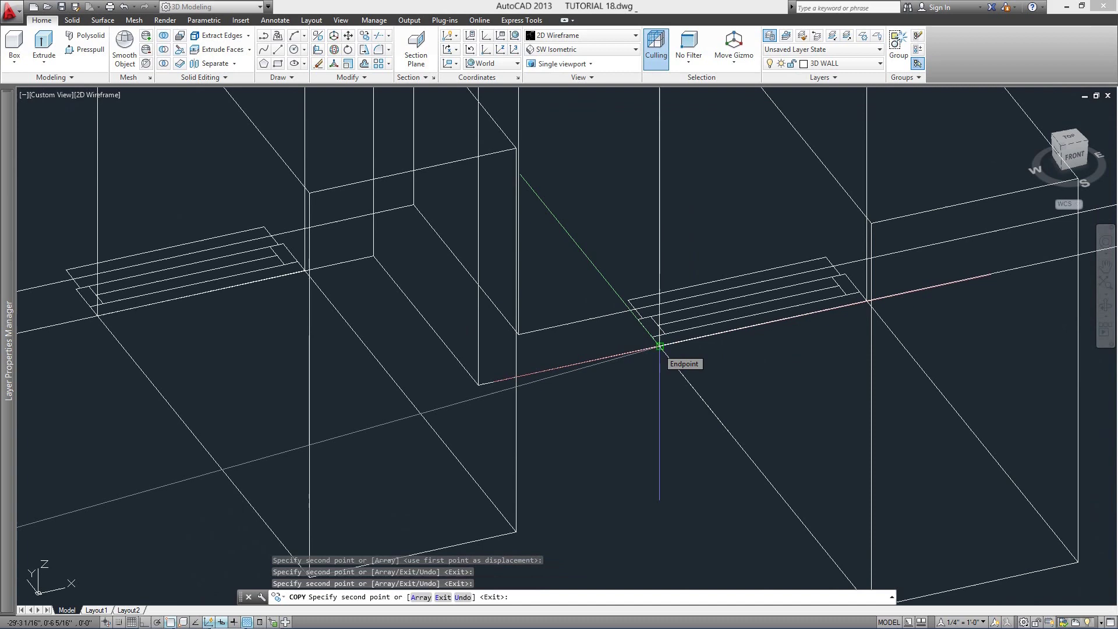
pyautogui.click(659, 346)
pyautogui.press('Return')
pyautogui.scroll(-4, 659, 345)
pyautogui.moveTo(598, 412); pyautogui.dragTo(684, 492, button='middle')
pyautogui.scroll(4, 614, 464)
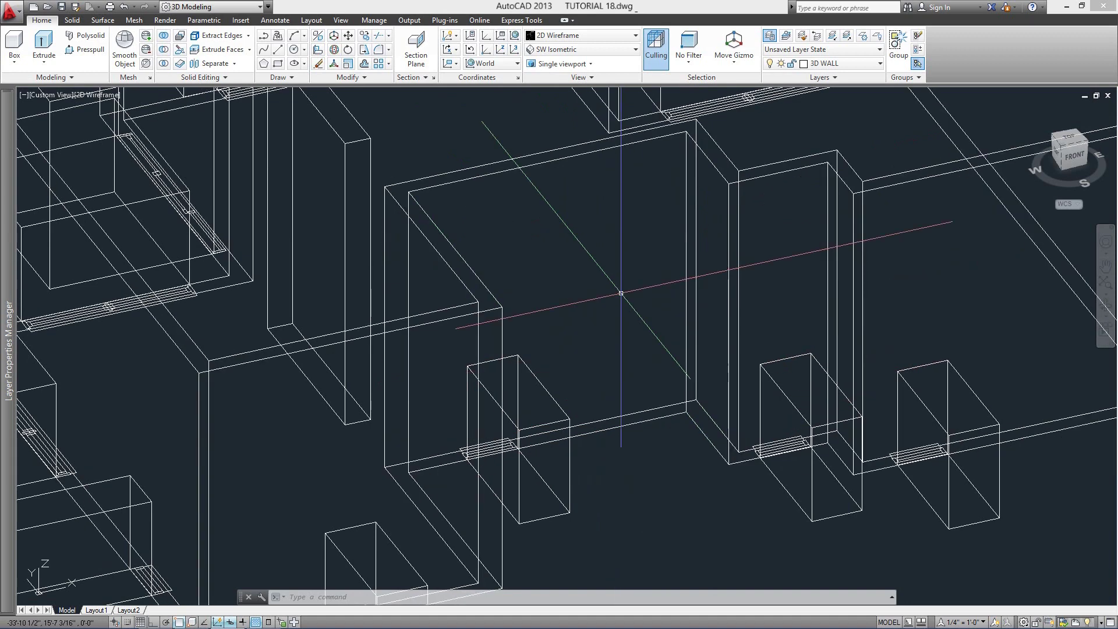
# Draw a box at the wall corner with Ortho on: 36 long, 4'-10 1/2" wide, 80 tall.
pyautogui.click(19, 44)
pyautogui.scroll(2, 701, 466)
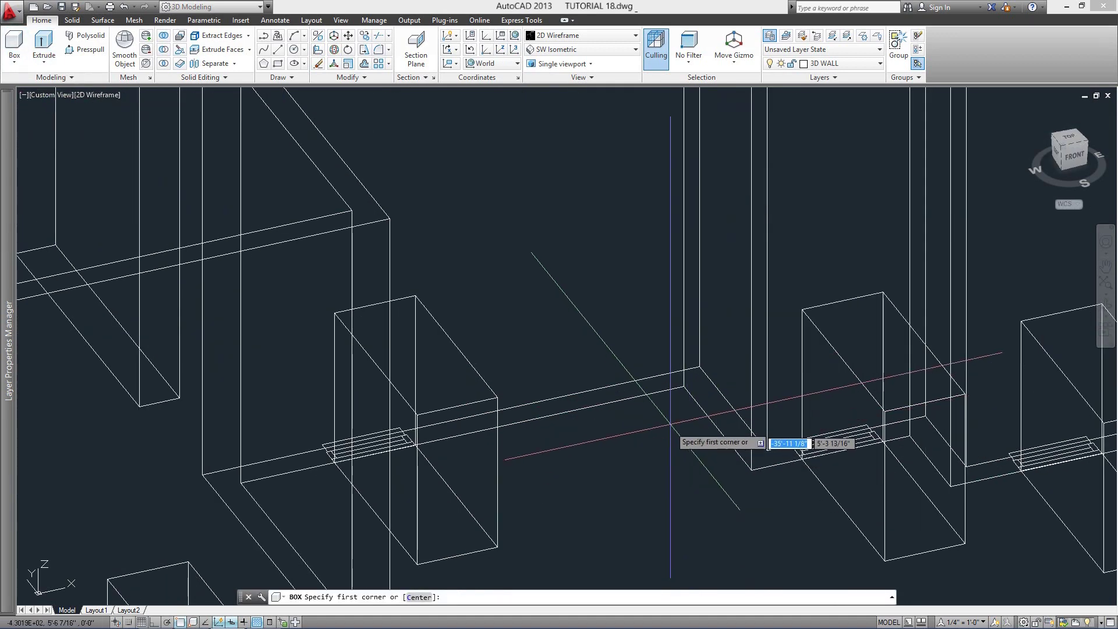
pyautogui.click(681, 385)
pyautogui.write('L')
pyautogui.press('Return')
pyautogui.press('F8')
pyautogui.write('36')
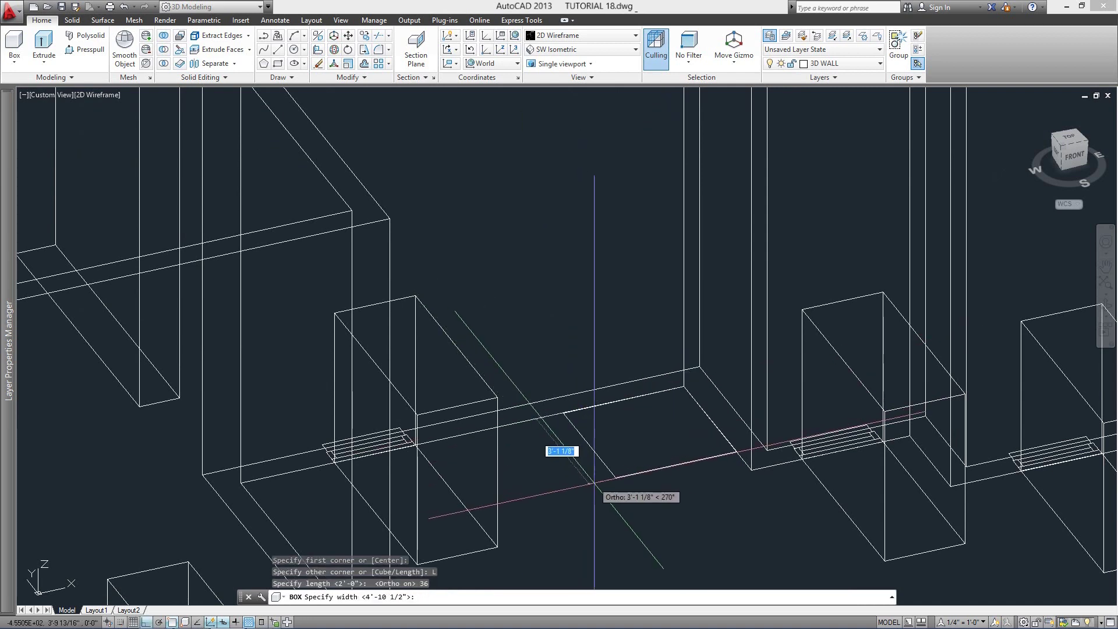
pyautogui.scroll(2, 617, 513)
pyautogui.click(629, 524)
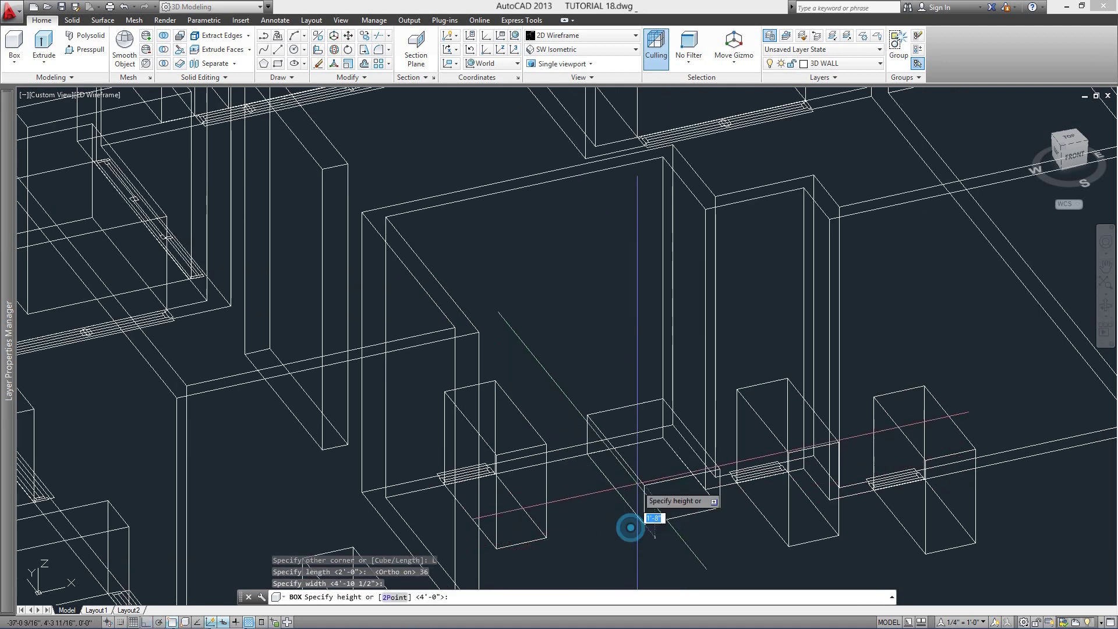
pyautogui.write('80')
pyautogui.press('Return')
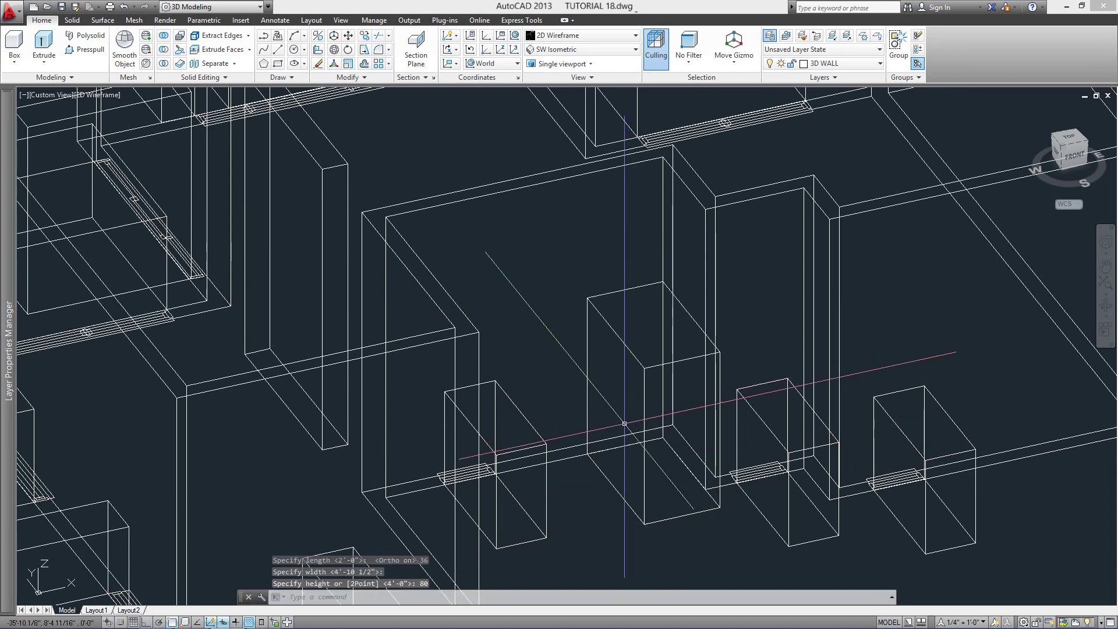
pyautogui.click(335, 36)
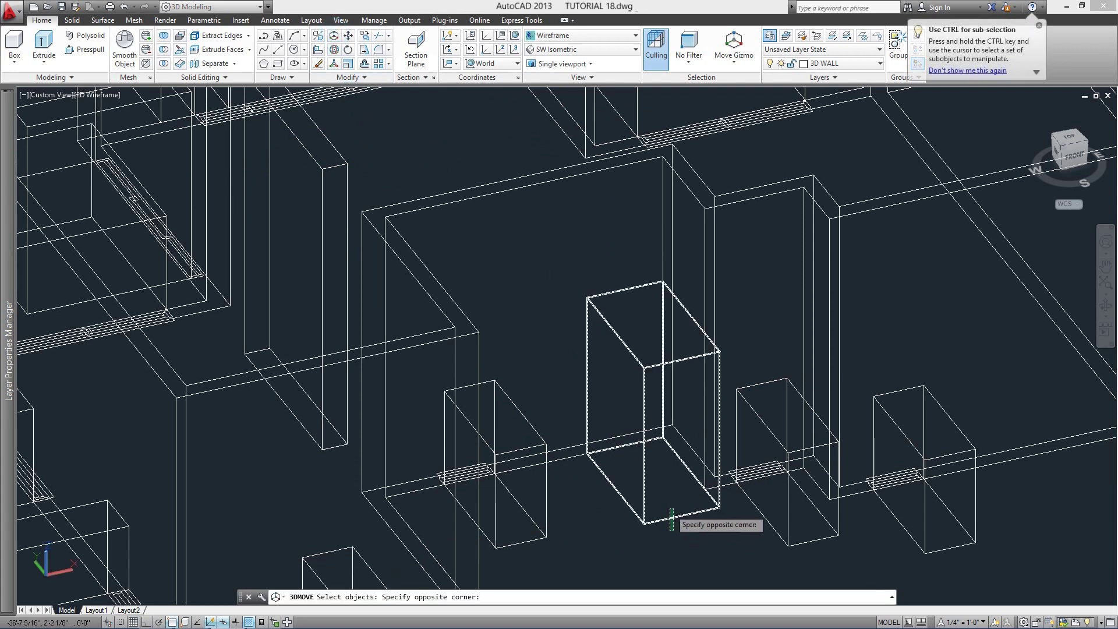
# Move the 80-tall box from its corner to the nearest point on the wall.
pyautogui.press('Return')
pyautogui.scroll(4, 675, 498)
pyautogui.click(715, 482)
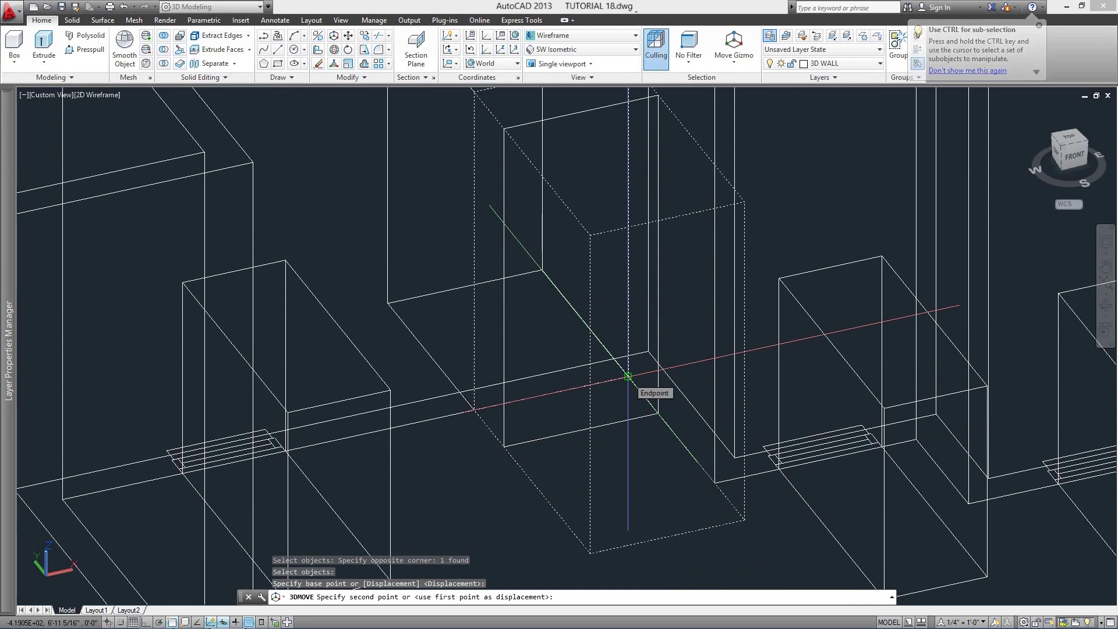
pyautogui.press('Return')
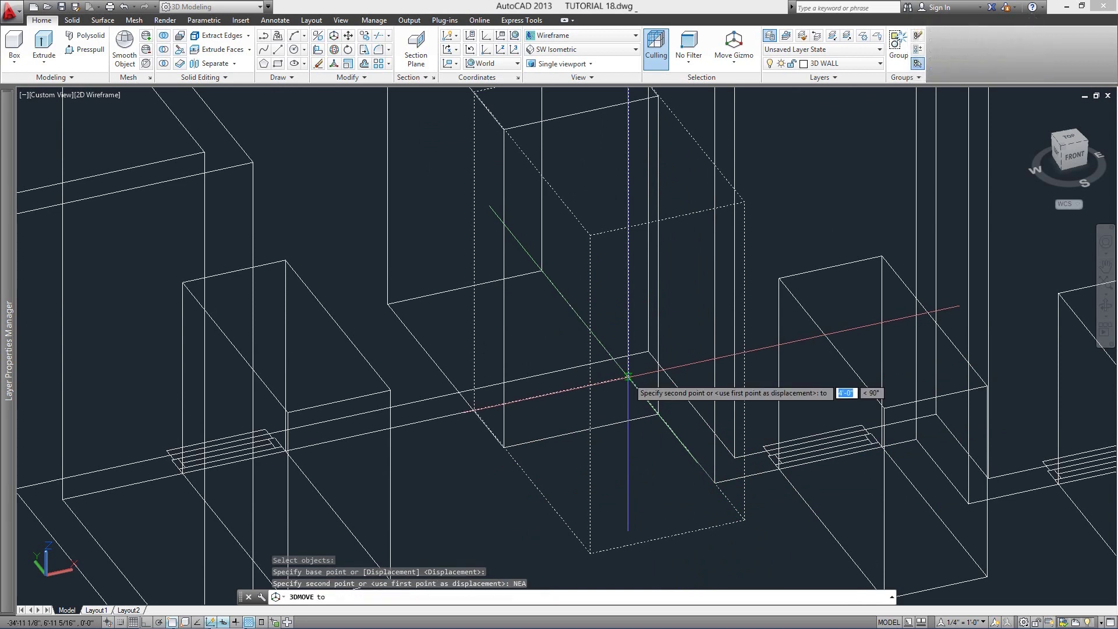
pyautogui.click(583, 385)
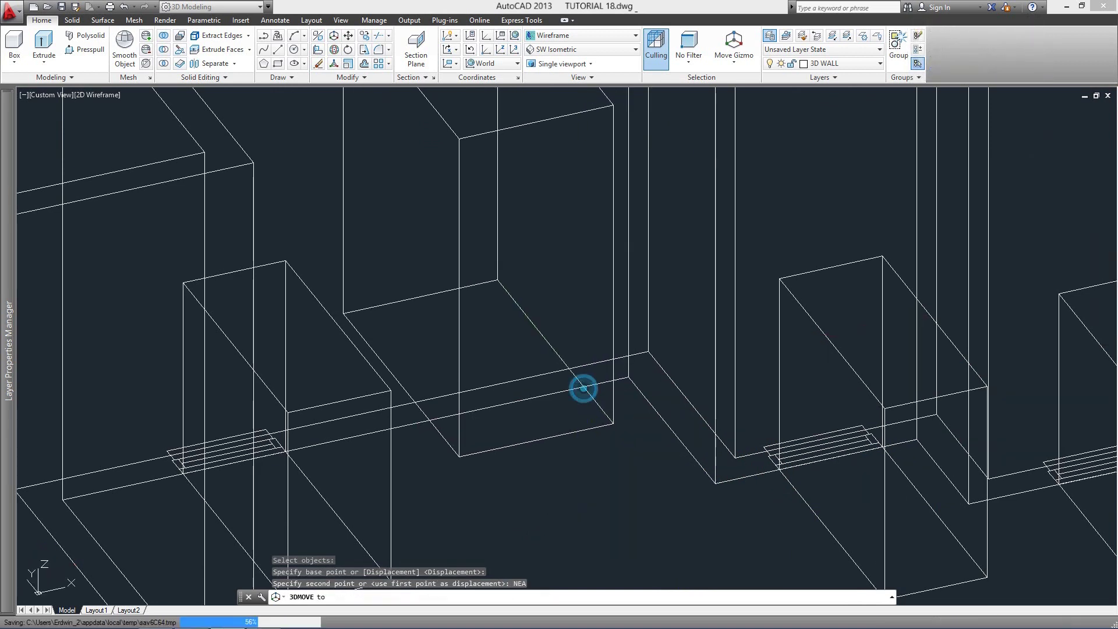
pyautogui.scroll(-2, 623, 502)
pyautogui.scroll(-3, 622, 501)
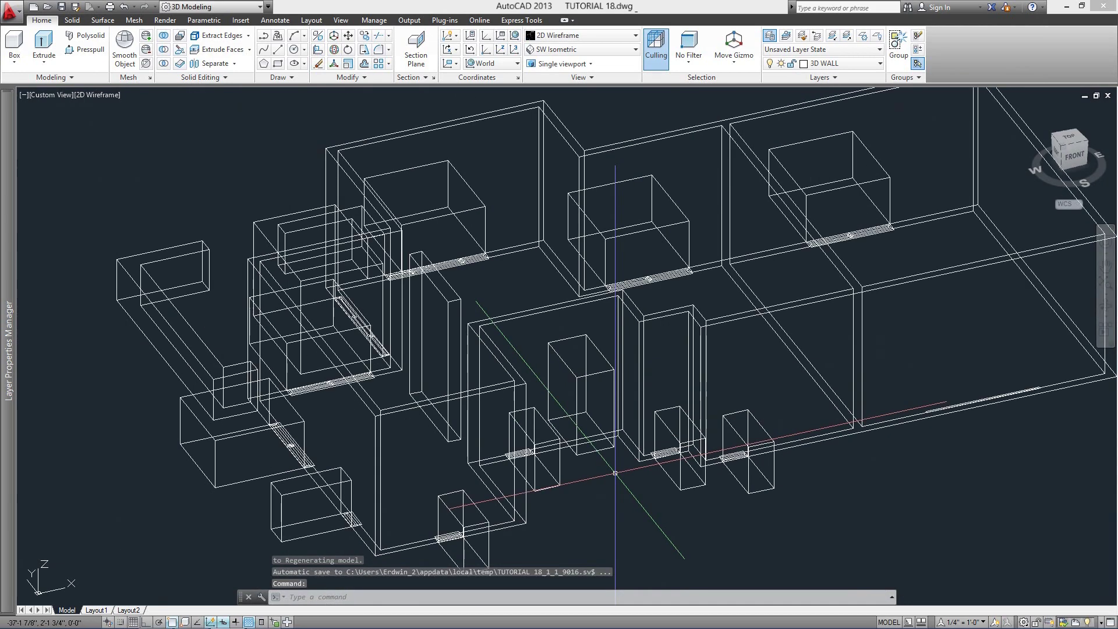
pyautogui.scroll(2, 74, 170)
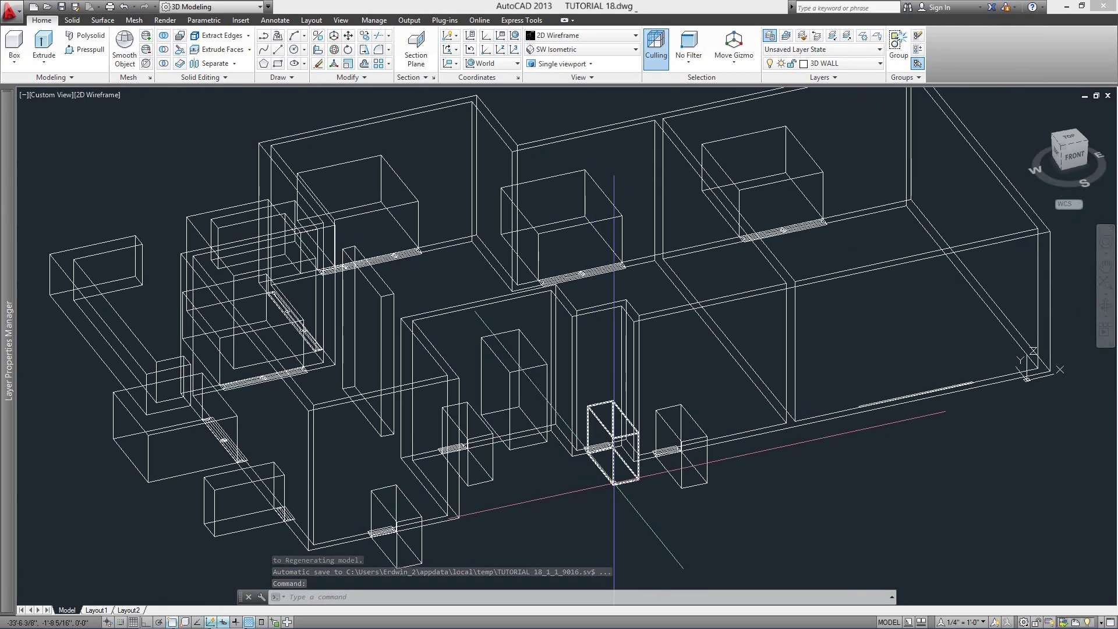
# Start a box with its first corner snapped to the right-side wall endpoint.
pyautogui.click(14, 47)
pyautogui.scroll(2, 879, 434)
pyautogui.scroll(2, 879, 431)
pyautogui.scroll(-3, 893, 392)
pyautogui.scroll(3, 493, 457)
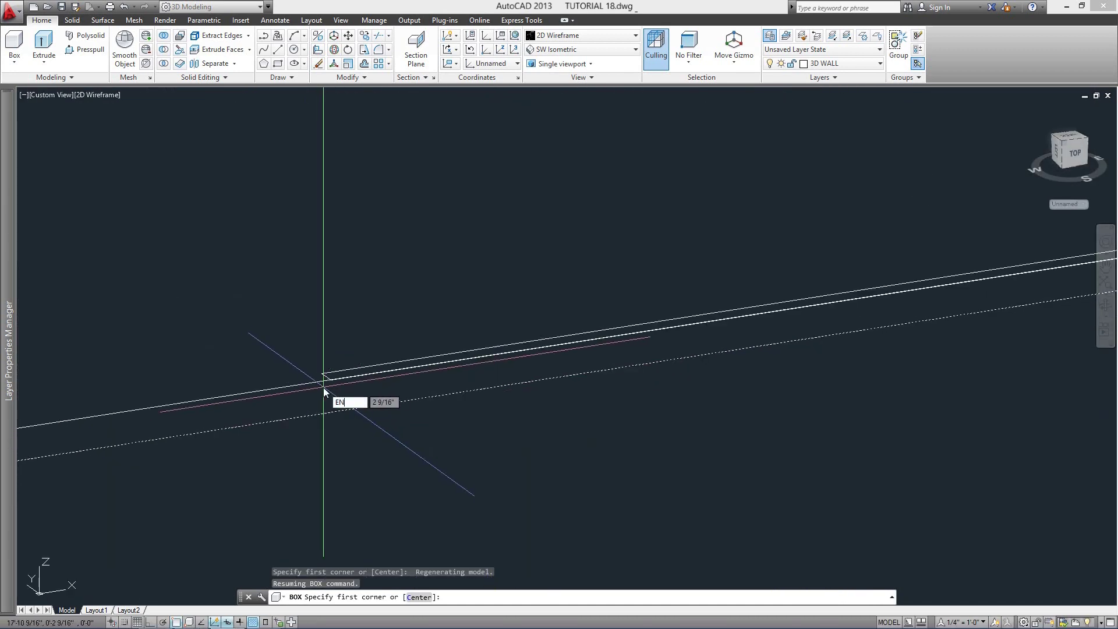
pyautogui.write('END')
pyautogui.press('Return')
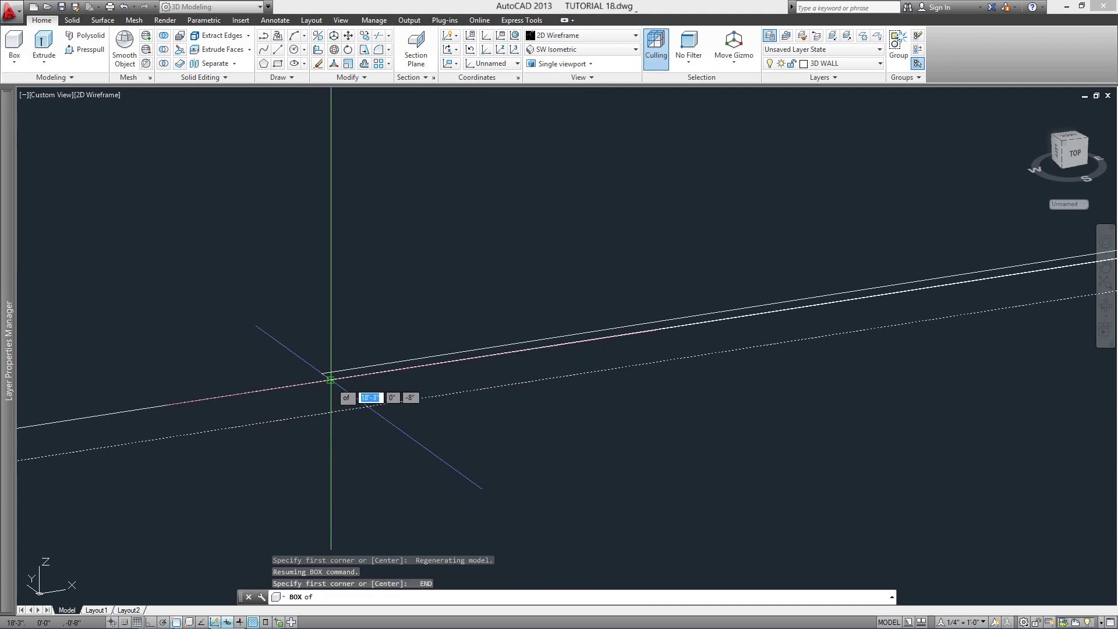
pyautogui.click(324, 380)
pyautogui.moveTo(324, 379); pyautogui.dragTo(372, 410, button='middle')
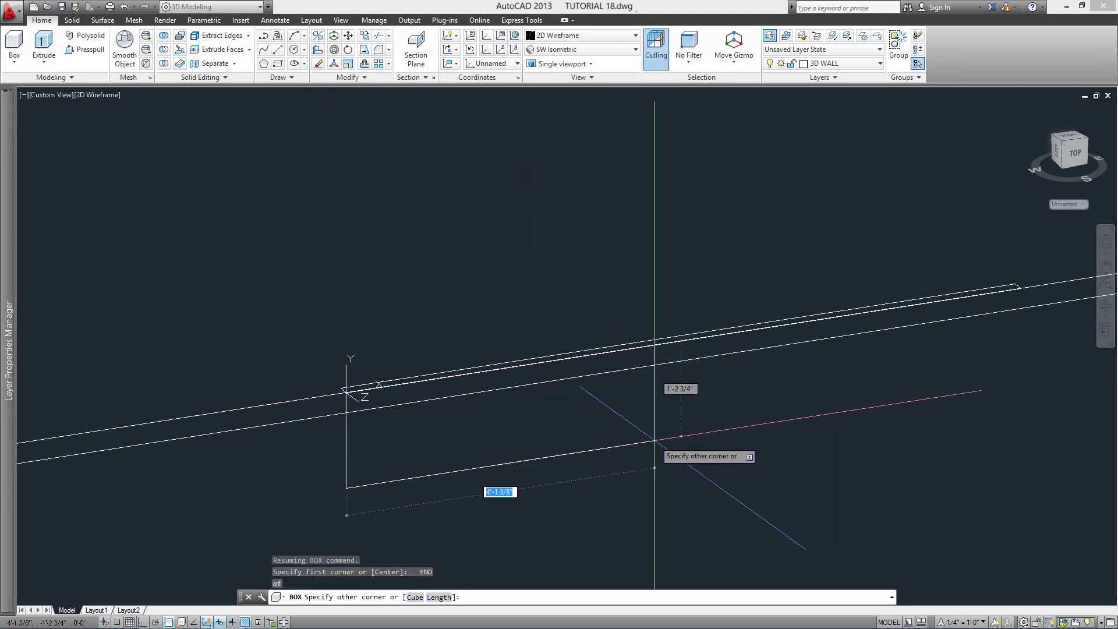
# Size the box by length: 3'-0" long, 8" wide and 6'-8" tall.
pyautogui.write('L')
pyautogui.press('Return')
pyautogui.scroll(5, 655, 445)
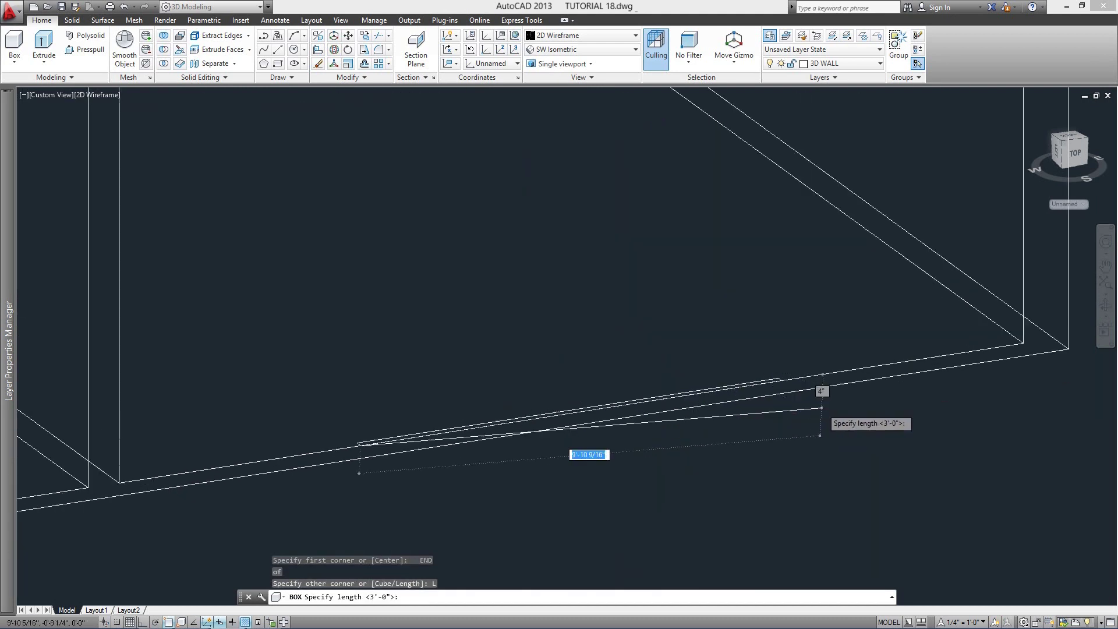
pyautogui.moveTo(635, 316); pyautogui.dragTo(581, 271, button='middle')
pyautogui.click(575, 244)
pyautogui.scroll(-3, 675, 372)
pyautogui.scroll(4, 683, 372)
pyautogui.moveTo(693, 295); pyautogui.dragTo(676, 271, button='middle')
pyautogui.scroll(-3, 676, 276)
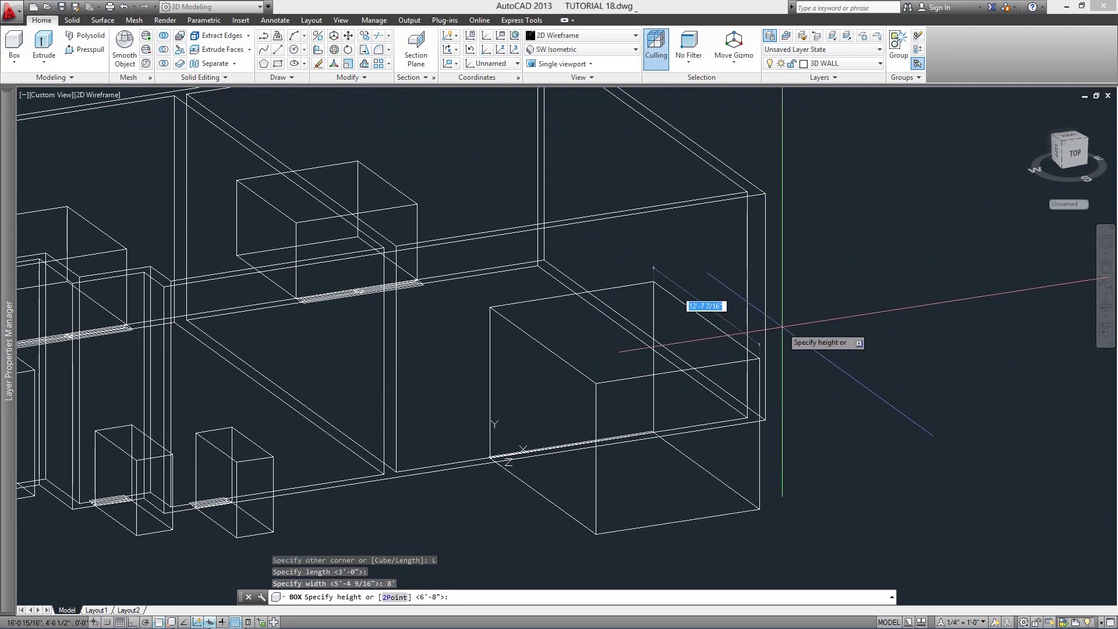
pyautogui.click(802, 286)
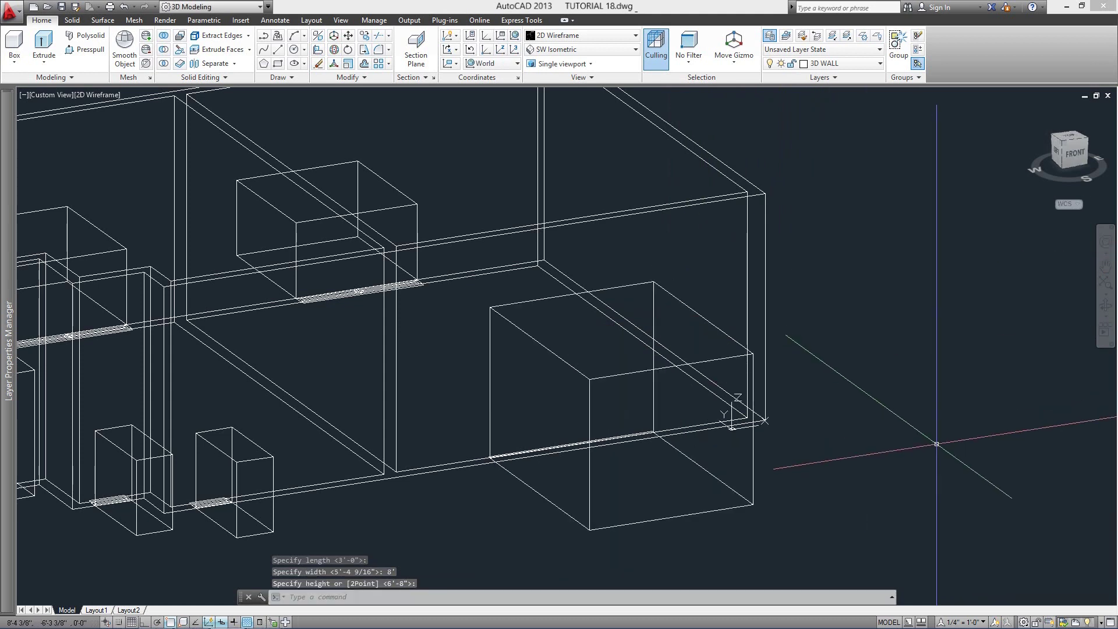
pyautogui.scroll(-4, 926, 445)
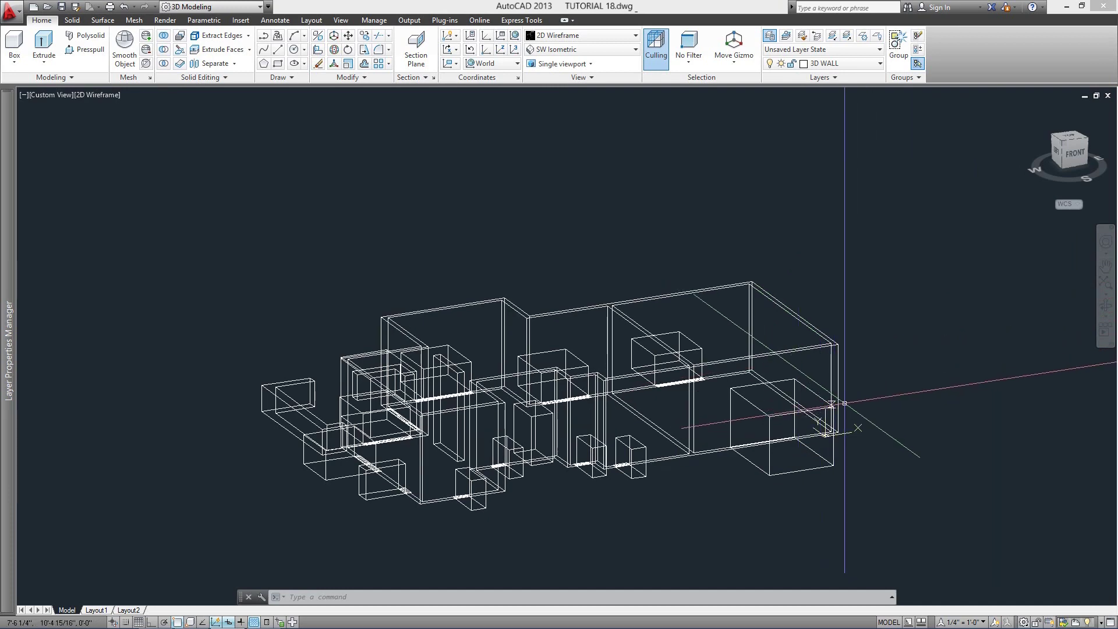
pyautogui.scroll(5, 844, 403)
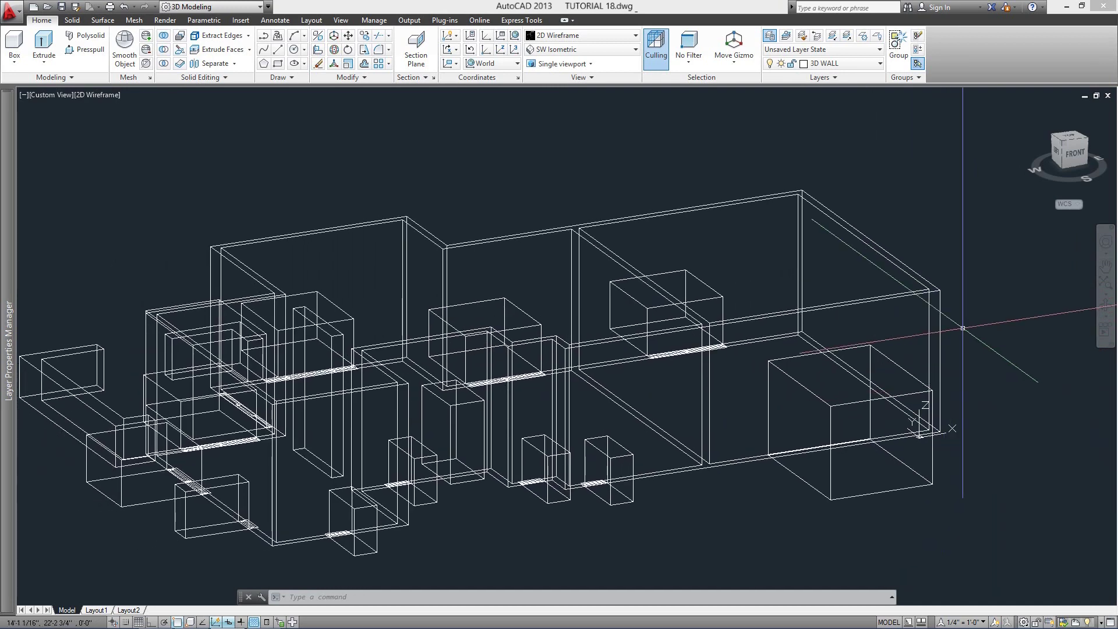
# In top view, move the five lower opening boxes up onto the wall.
pyautogui.click(1070, 140)
pyautogui.scroll(3, 749, 340)
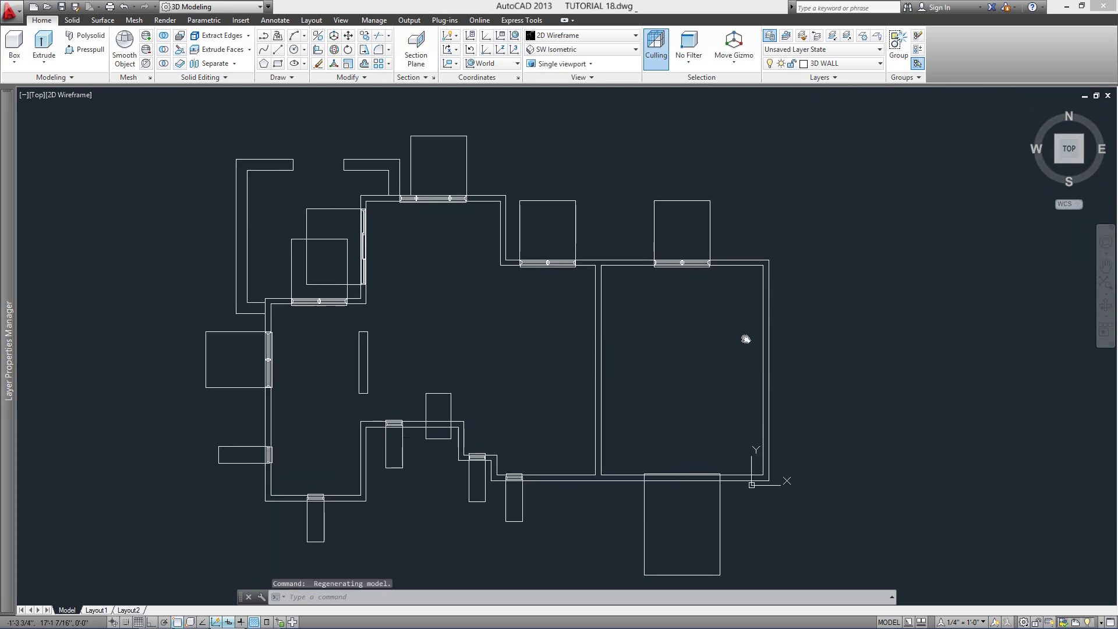
pyautogui.moveTo(745, 339); pyautogui.dragTo(757, 321, button='middle')
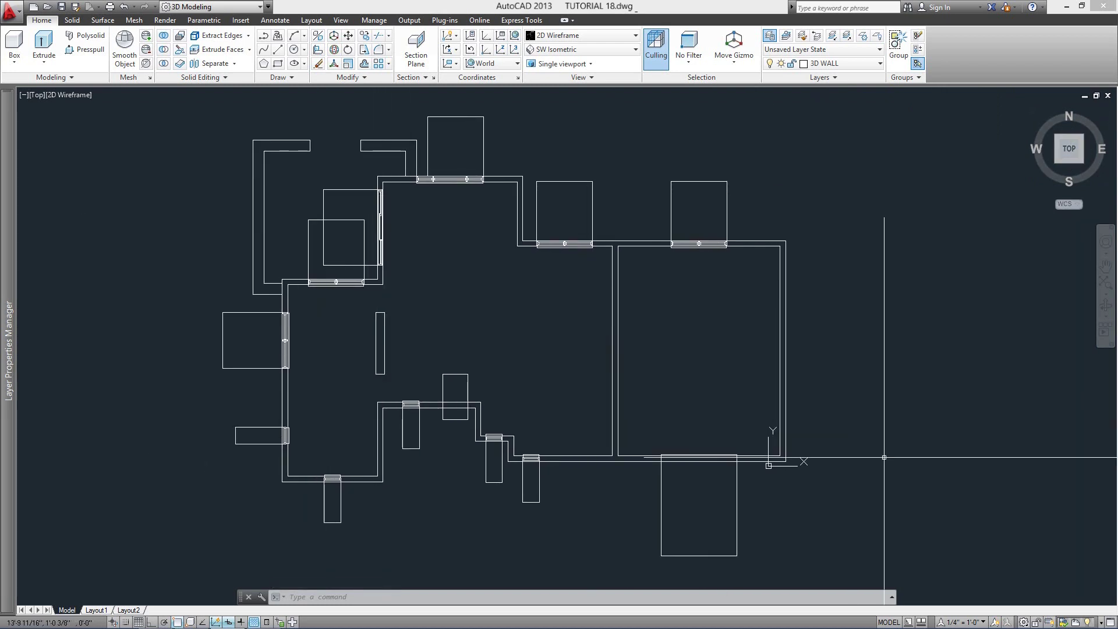
pyautogui.write('m')
pyautogui.press('Return')
pyautogui.click(802, 551)
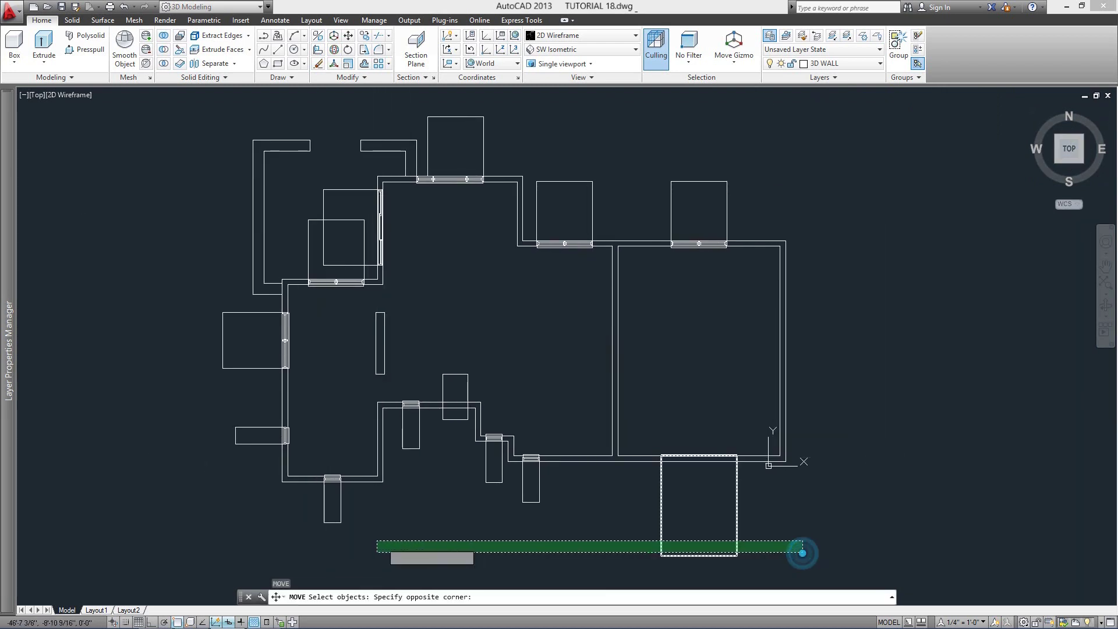
pyautogui.click(297, 495)
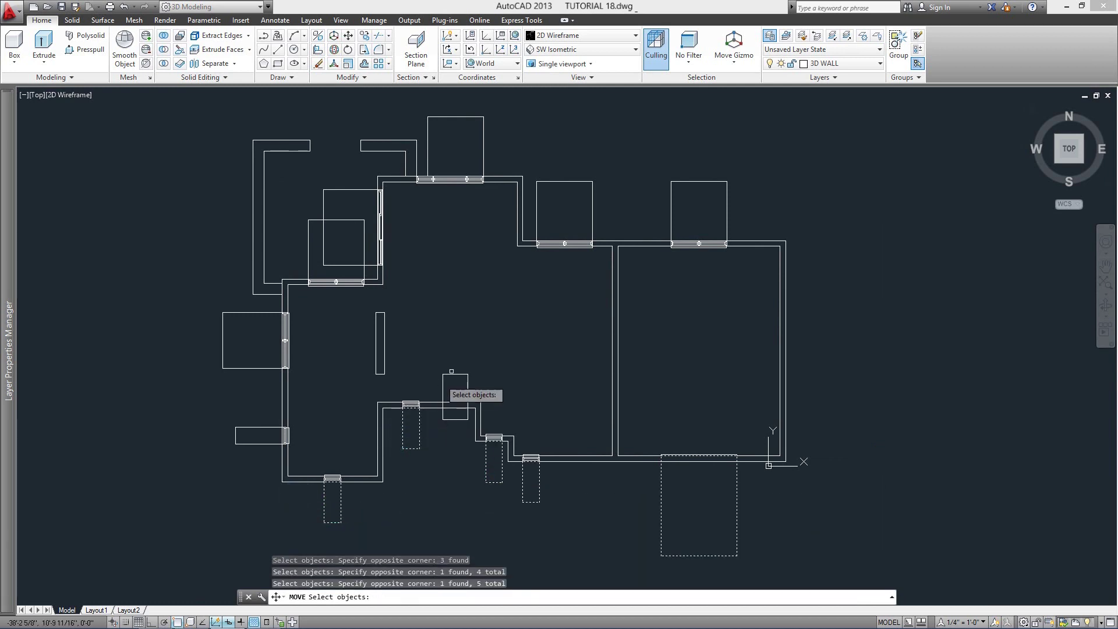
pyautogui.press('Return')
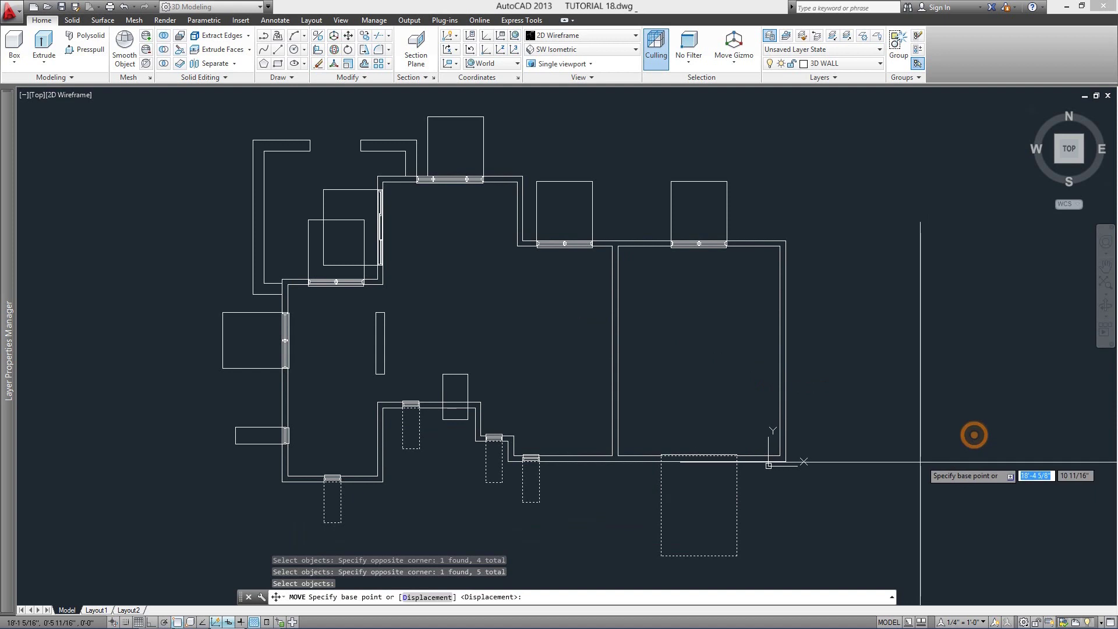
pyautogui.click(914, 507)
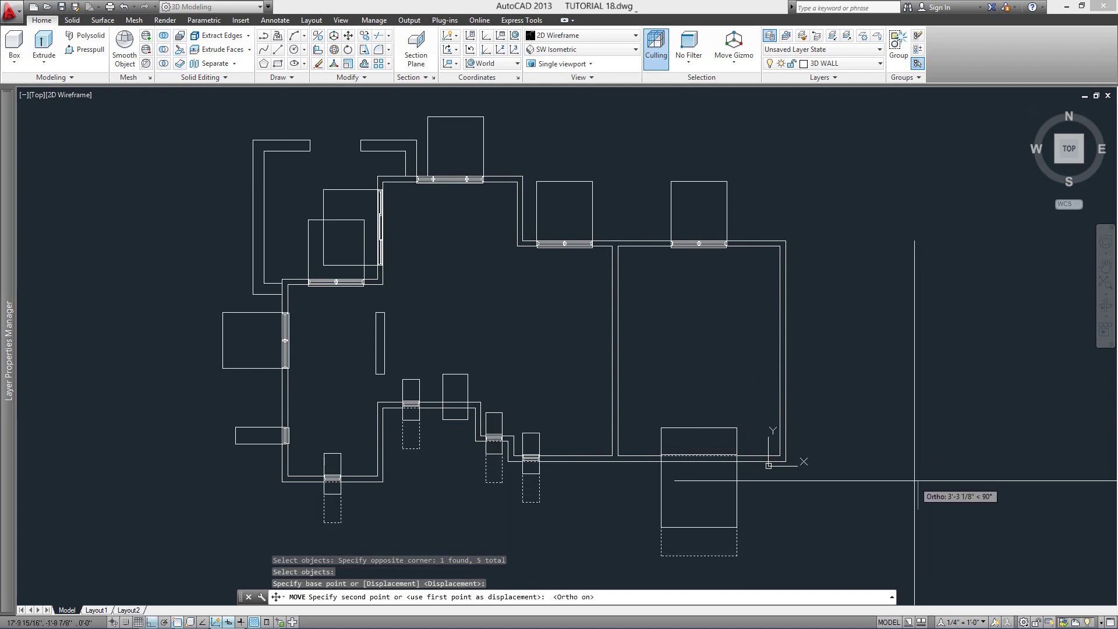
pyautogui.click(914, 478)
# Move the four boxes along the top wall down onto the wall.
pyautogui.press('Return')
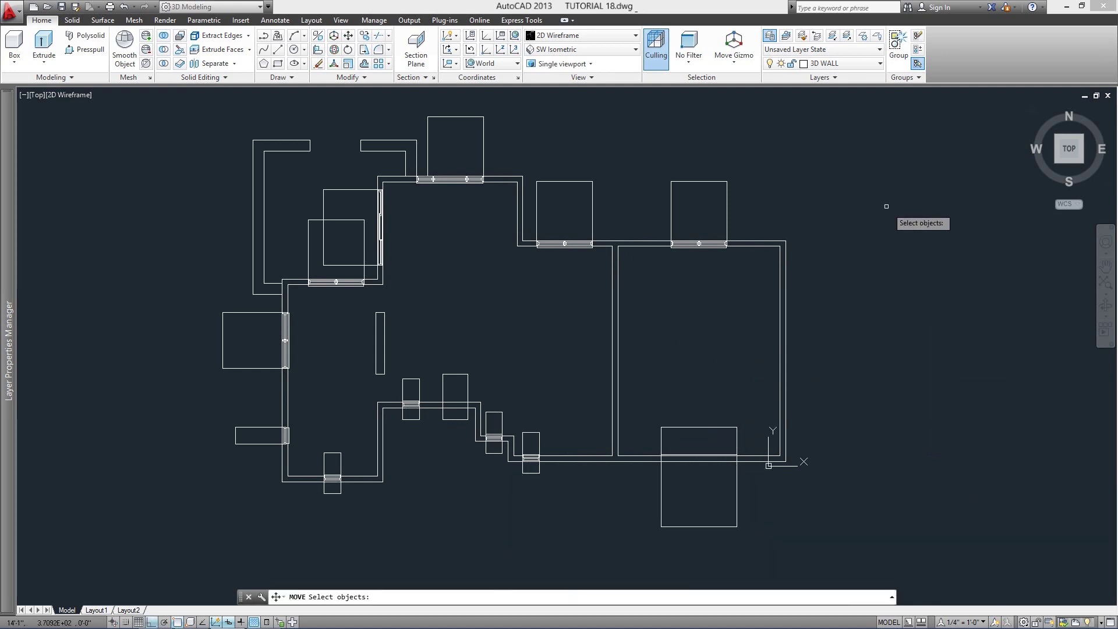
pyautogui.click(589, 170)
pyautogui.click(544, 142)
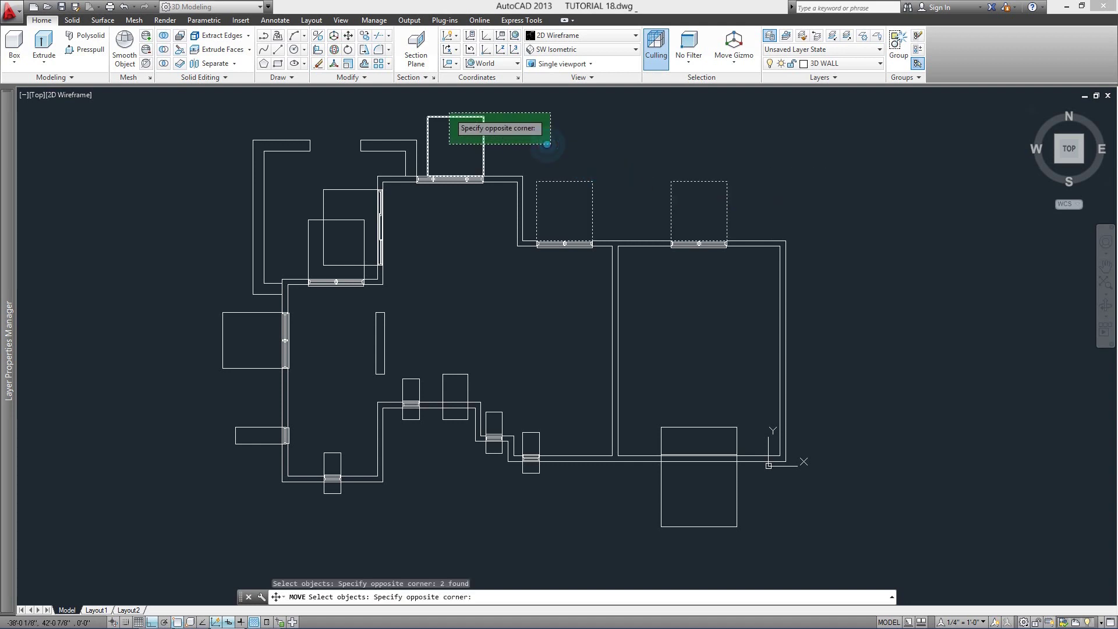
pyautogui.click(424, 114)
pyautogui.click(308, 231)
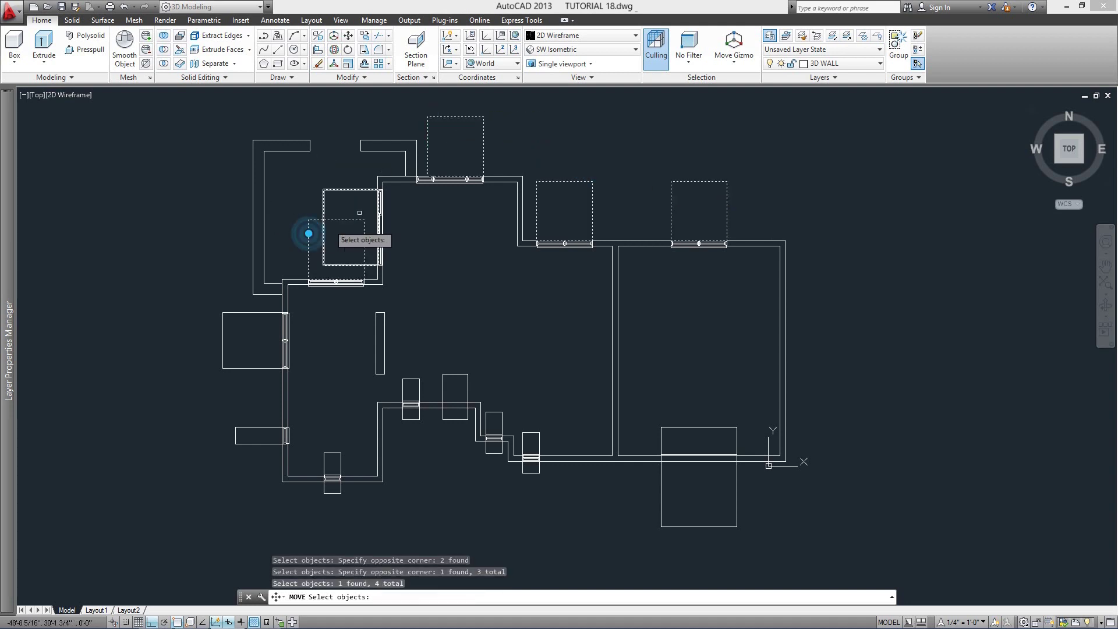
pyautogui.press('Return')
pyautogui.click(930, 180)
pyautogui.click(930, 217)
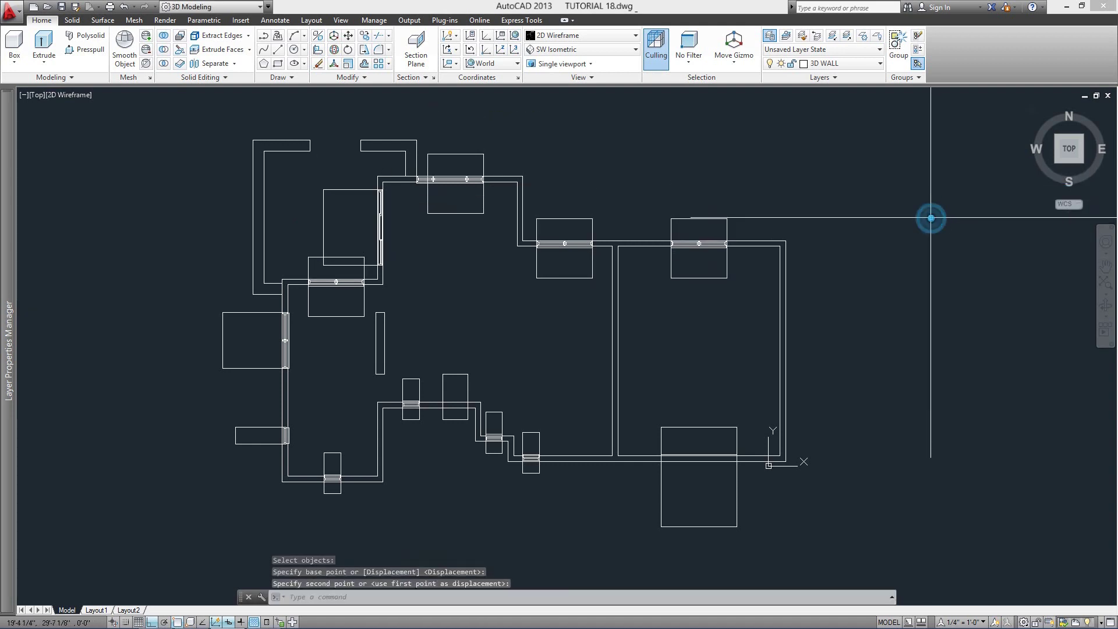
# Move the three upper-left and left-side boxes right onto the walls.
pyautogui.press('Return')
pyautogui.click(352, 213)
pyautogui.click(310, 197)
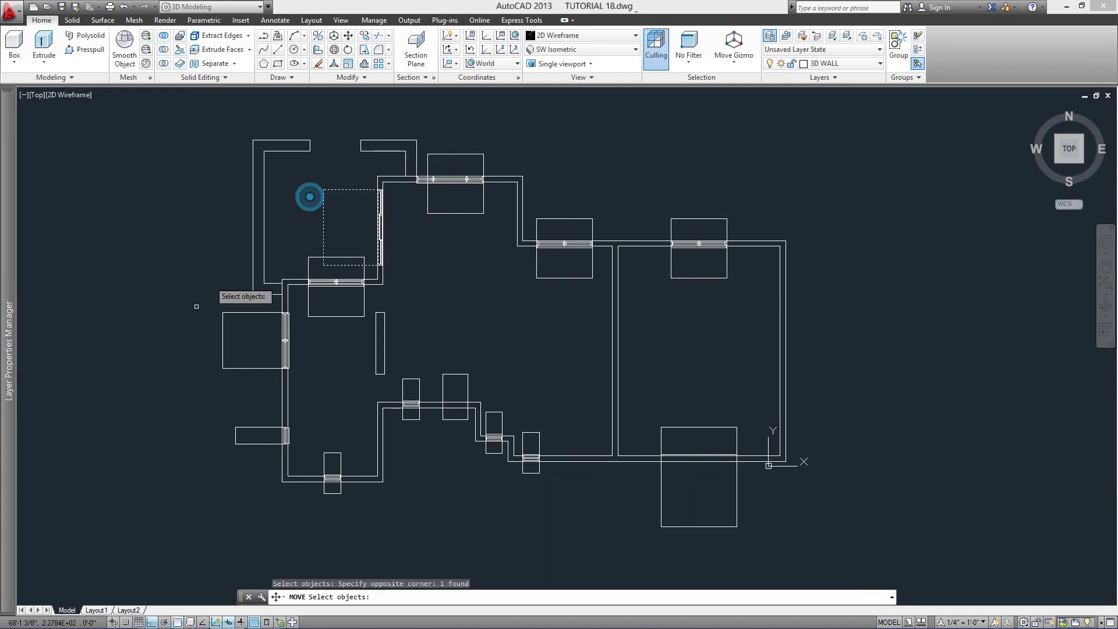
pyautogui.click(237, 475)
pyautogui.click(187, 369)
pyautogui.press('Return')
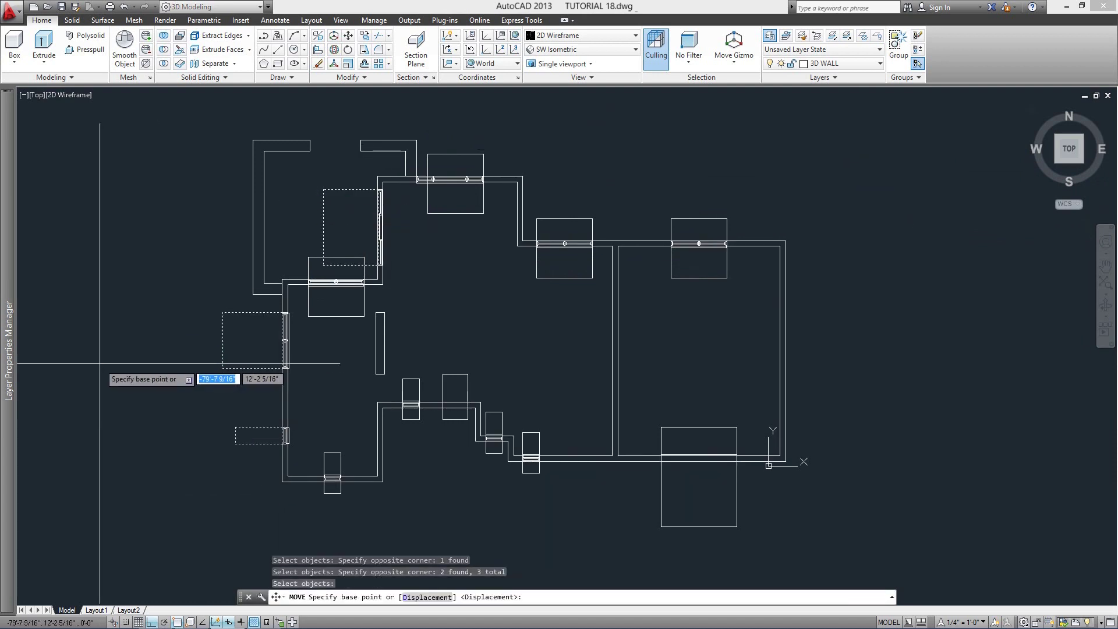
pyautogui.click(99, 364)
pyautogui.click(125, 364)
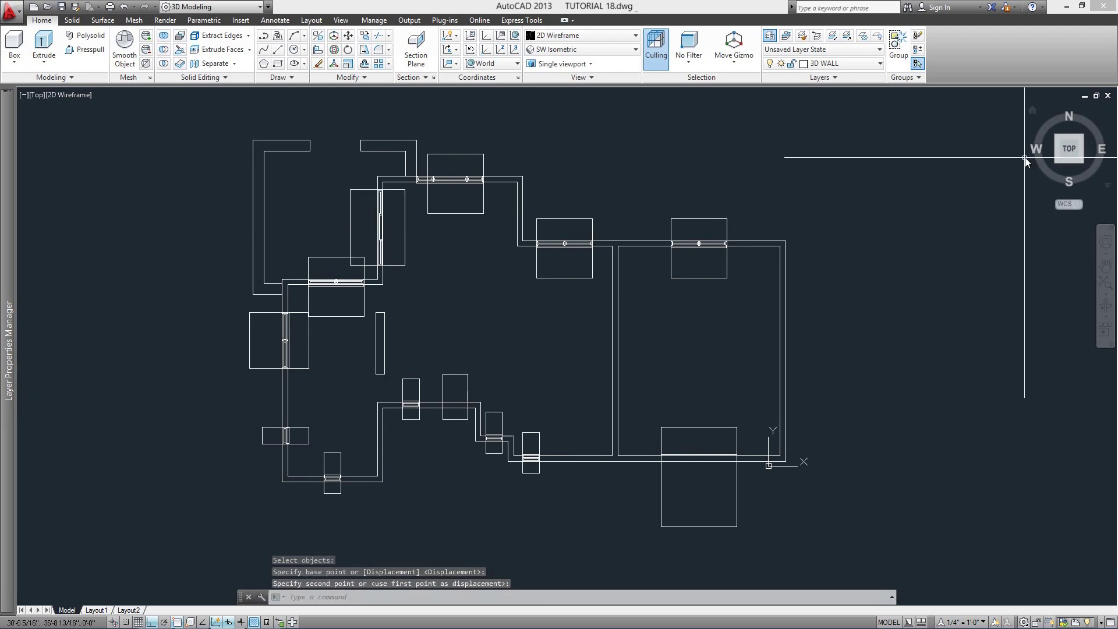
# Return to SW Isometric view and select a small opening box for 3D Move.
pyautogui.click(1054, 162)
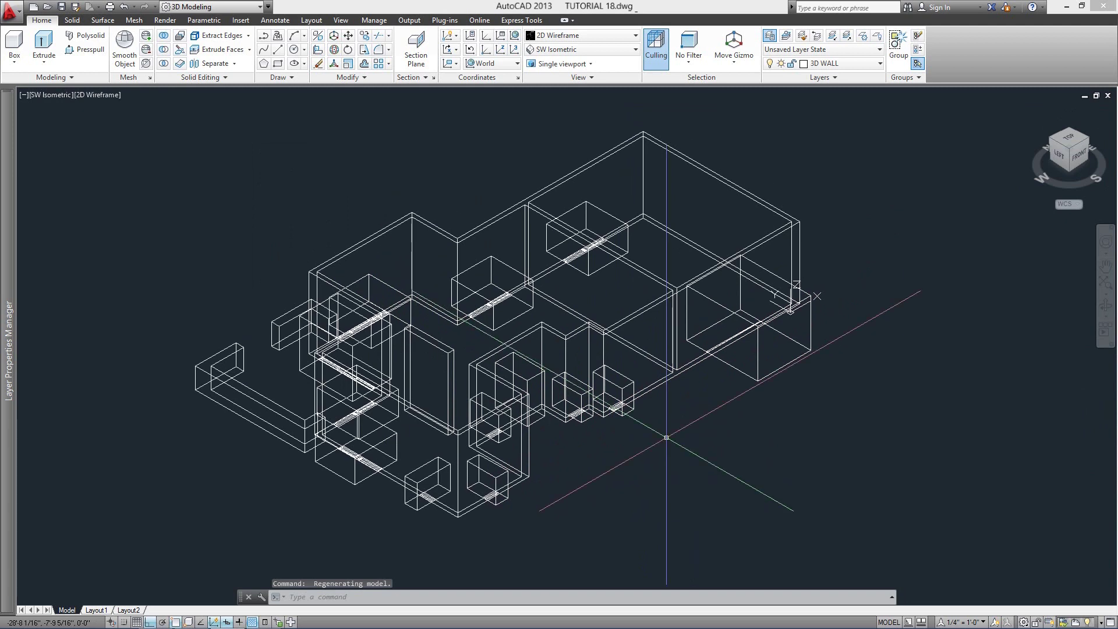
pyautogui.click(334, 38)
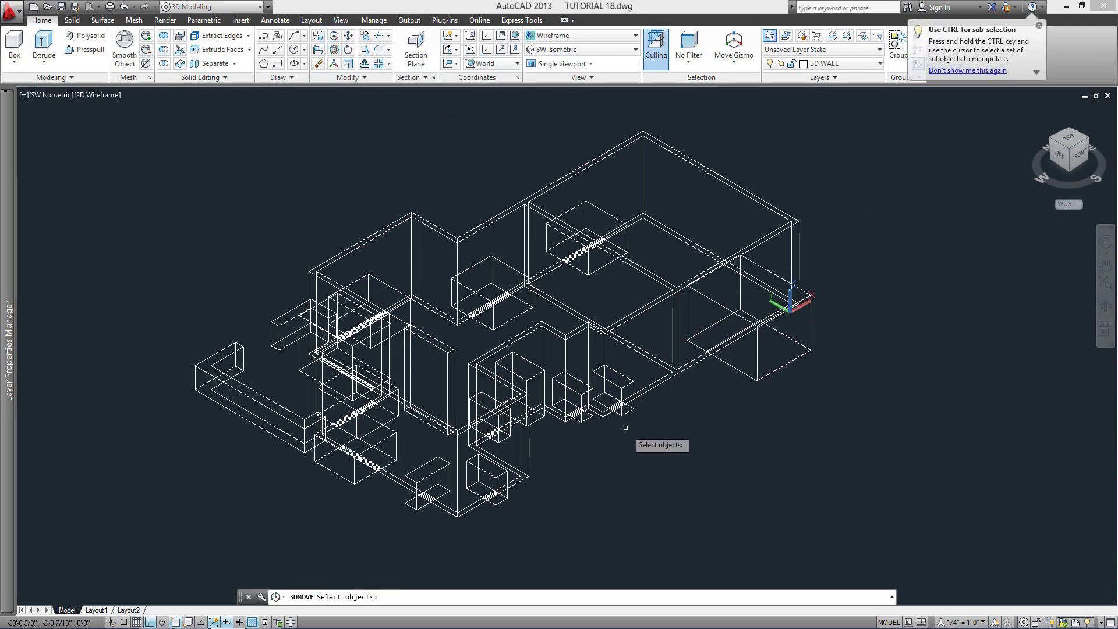
pyautogui.click(582, 421)
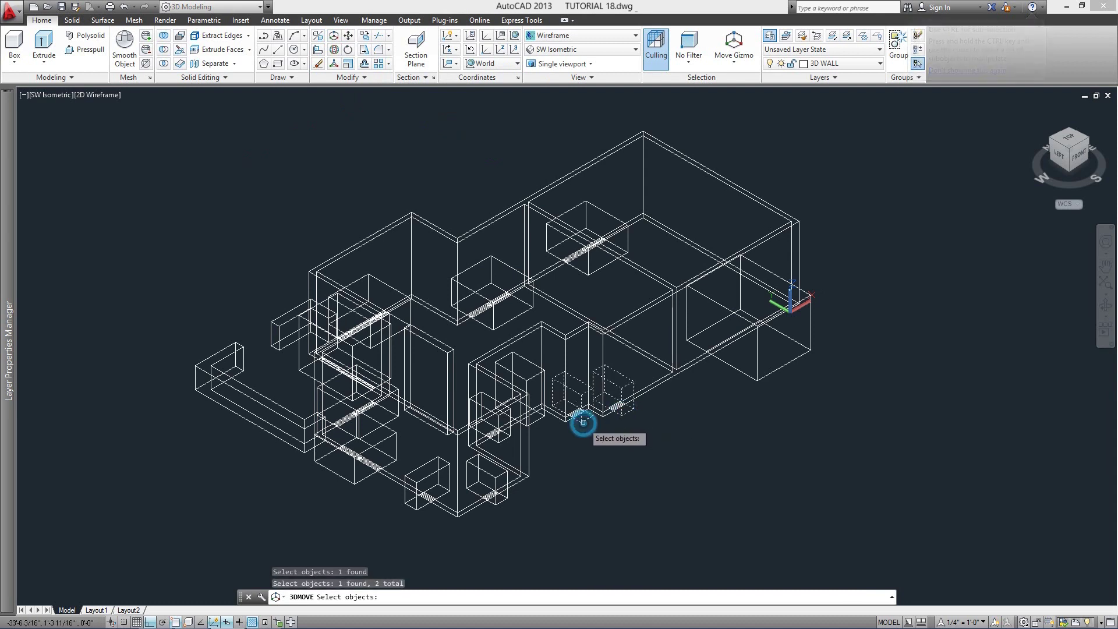
# Select all ten window and door boxes for the 3D move.
pyautogui.click(500, 440)
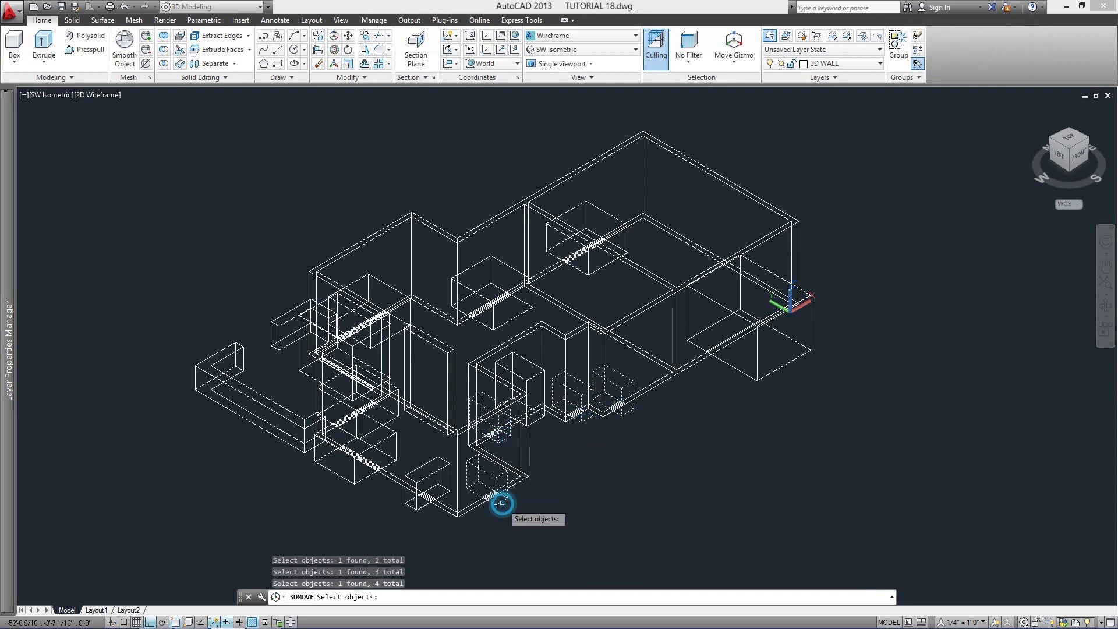
pyautogui.click(423, 504)
pyautogui.click(350, 482)
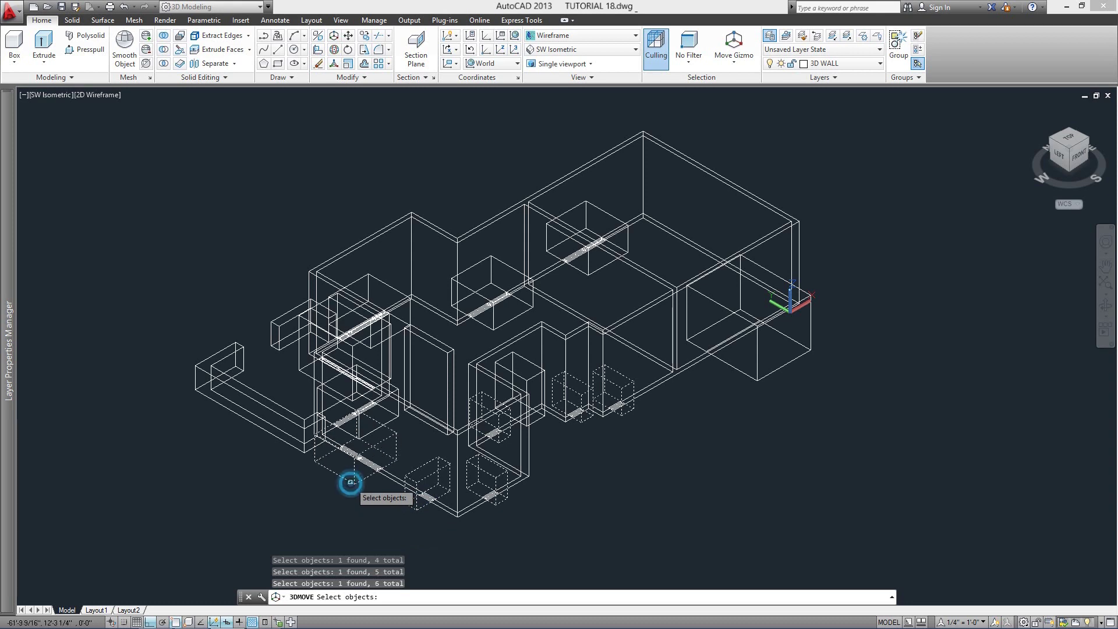
pyautogui.scroll(2, 343, 416)
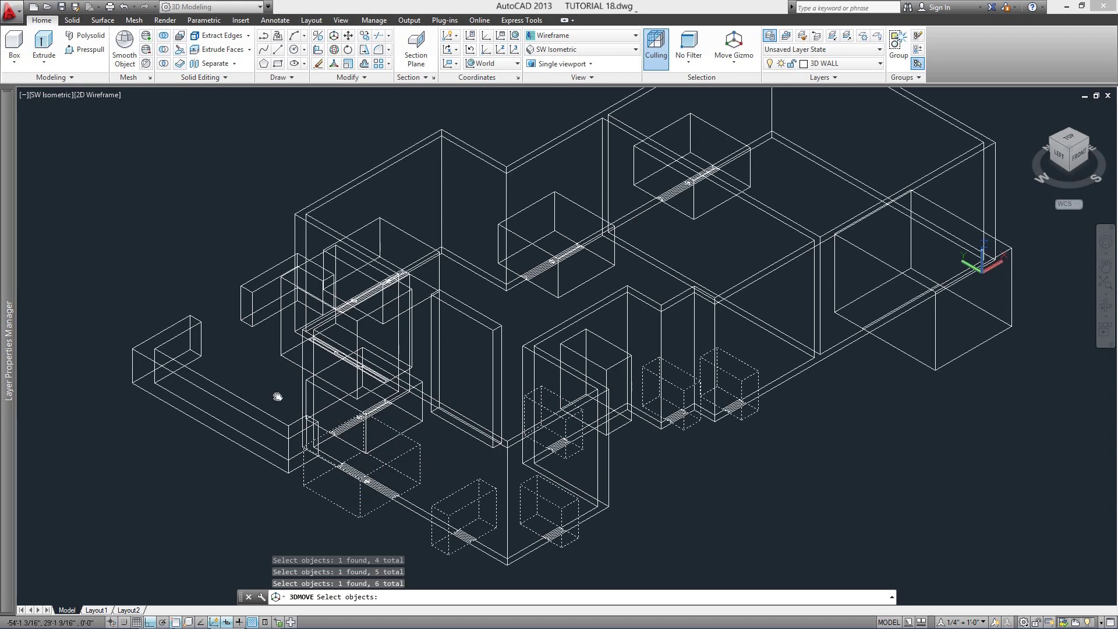
pyautogui.moveTo(278, 396); pyautogui.dragTo(301, 421, button='middle')
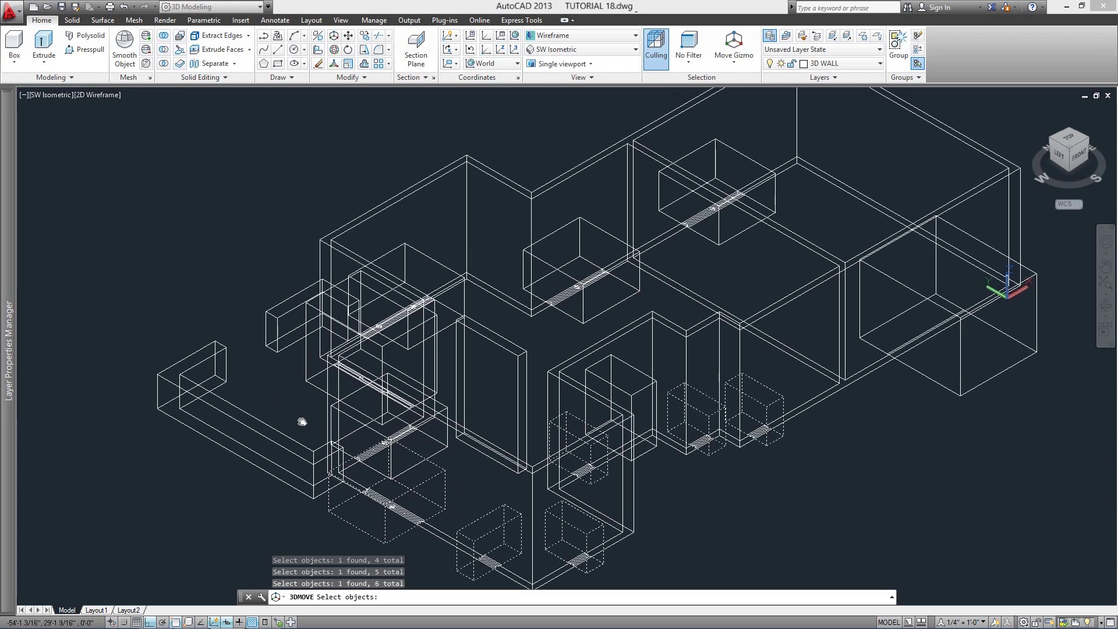
pyautogui.click(350, 418)
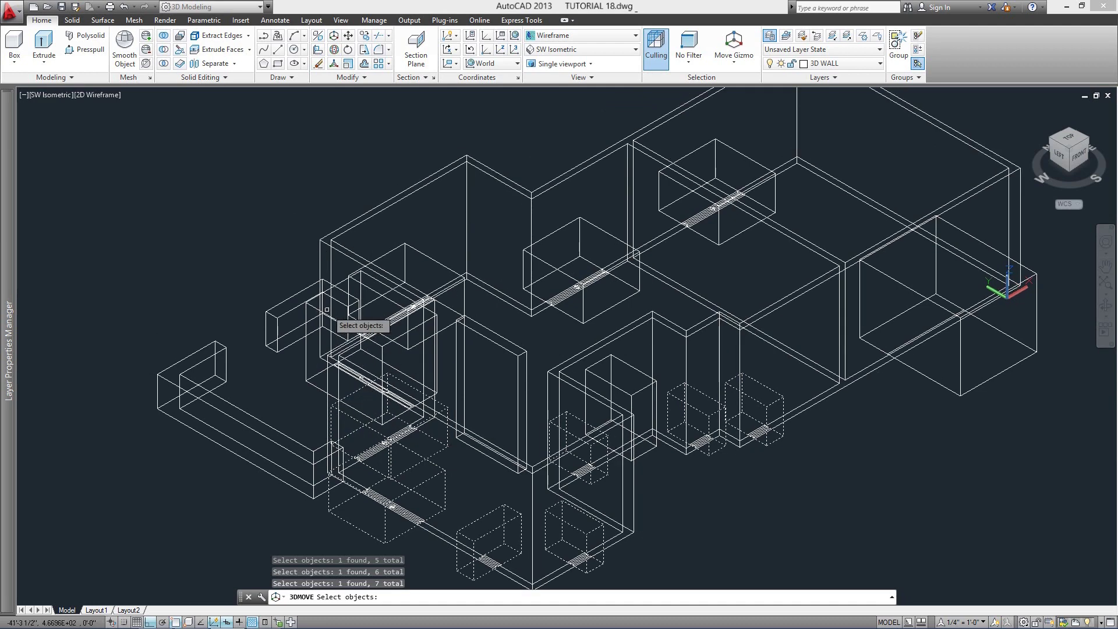
pyautogui.click(424, 256)
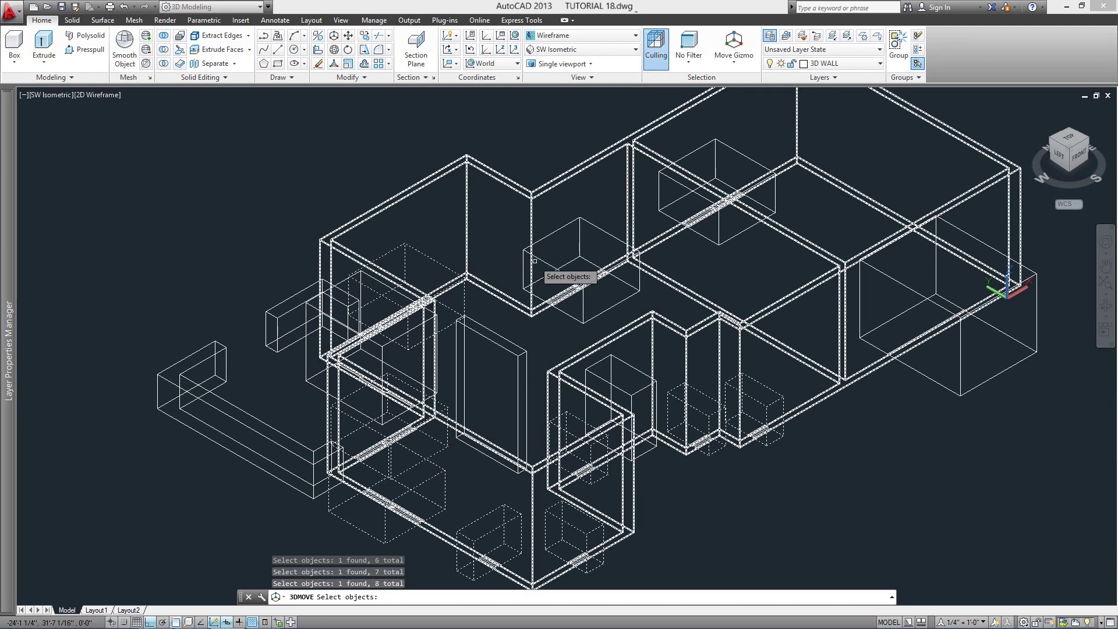
pyautogui.click(554, 267)
pyautogui.click(670, 215)
pyautogui.press('Return')
# Move the selected boxes straight up by a displacement of 0,0,3.5'.
pyautogui.scroll(-2, 819, 453)
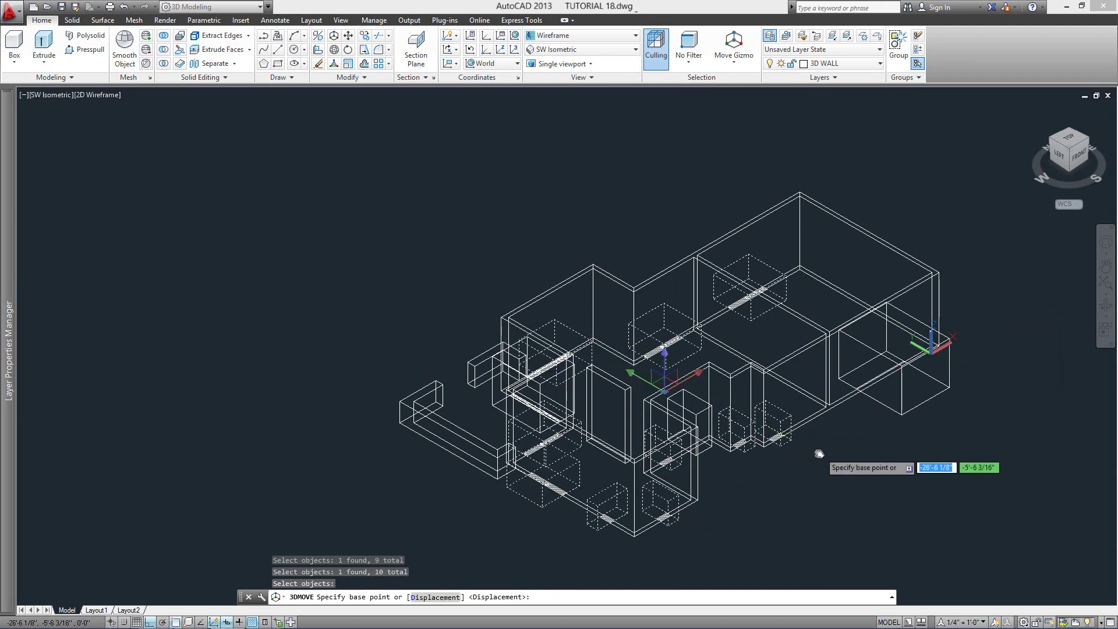
pyautogui.moveTo(819, 454); pyautogui.dragTo(693, 420, button='middle')
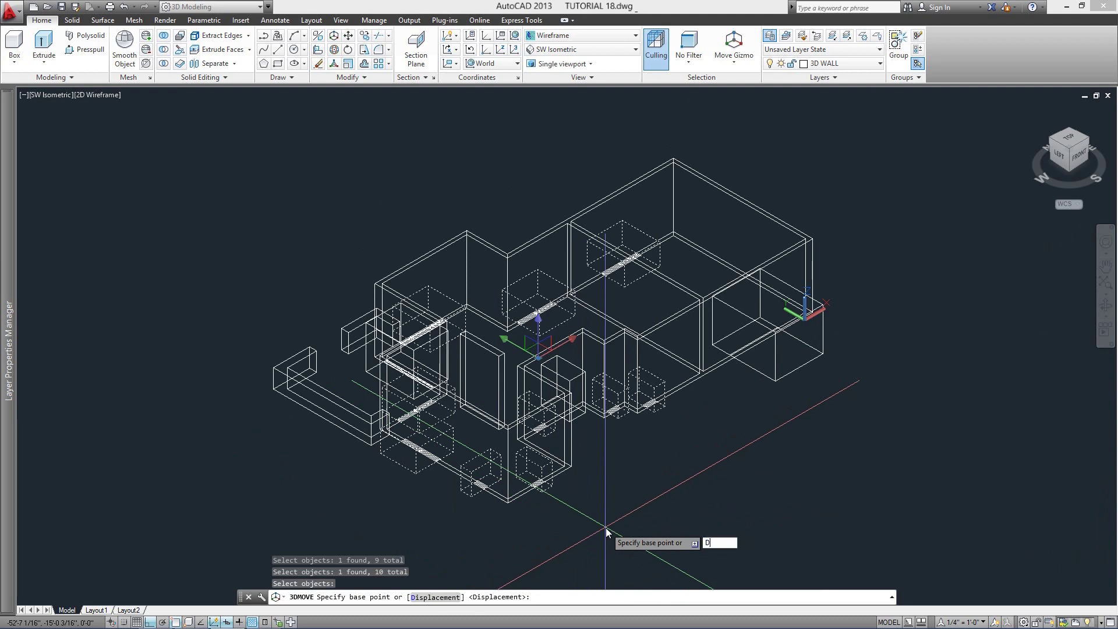
pyautogui.write('D')
pyautogui.press('Return')
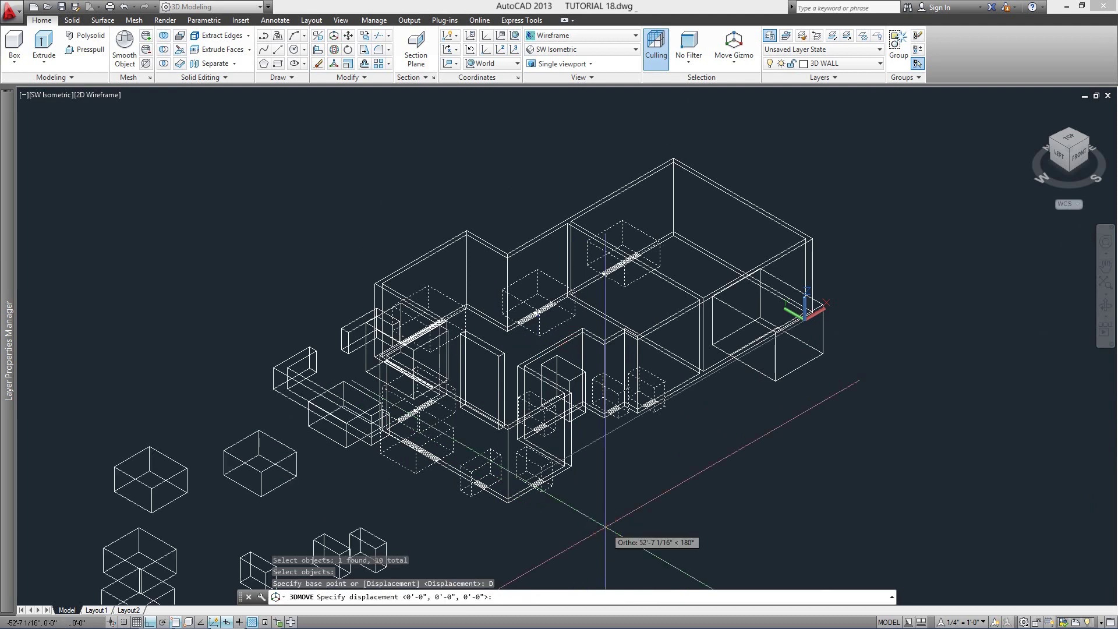
pyautogui.write('0,')
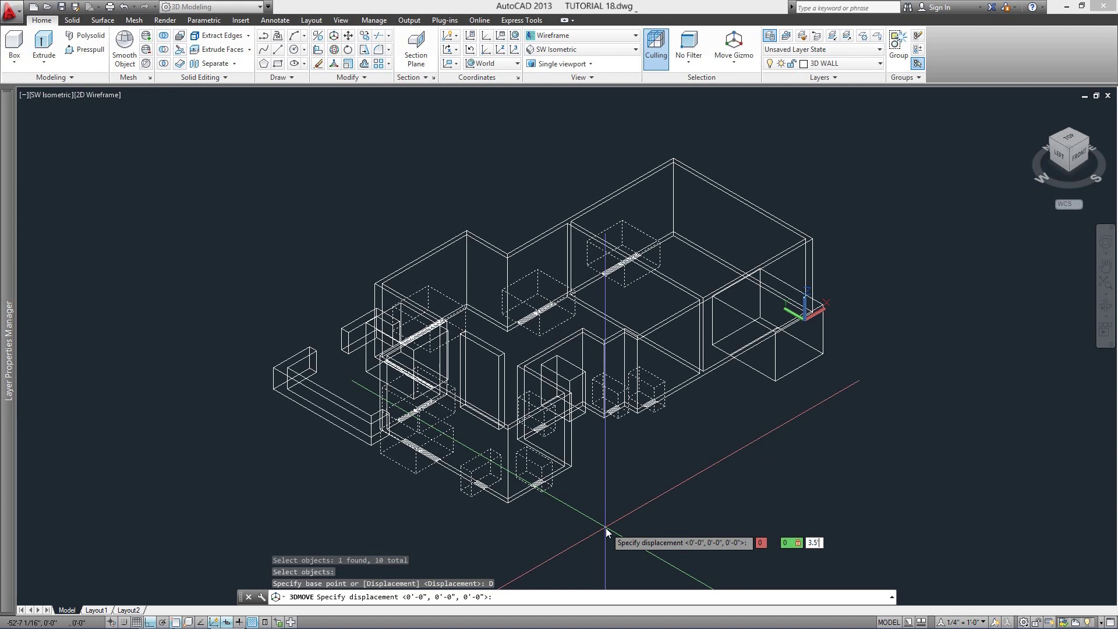
pyautogui.write("0,3.5'")
pyautogui.press('Return')
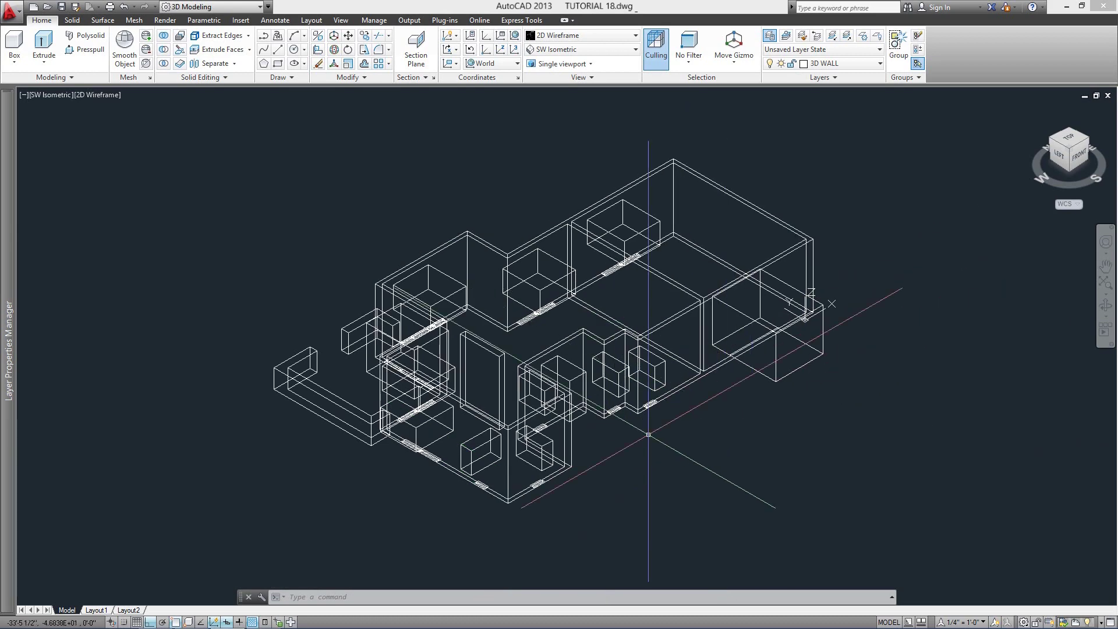
# Switch the viewport to the SW Isometric preset view.
pyautogui.click(47, 95)
pyautogui.click(86, 200)
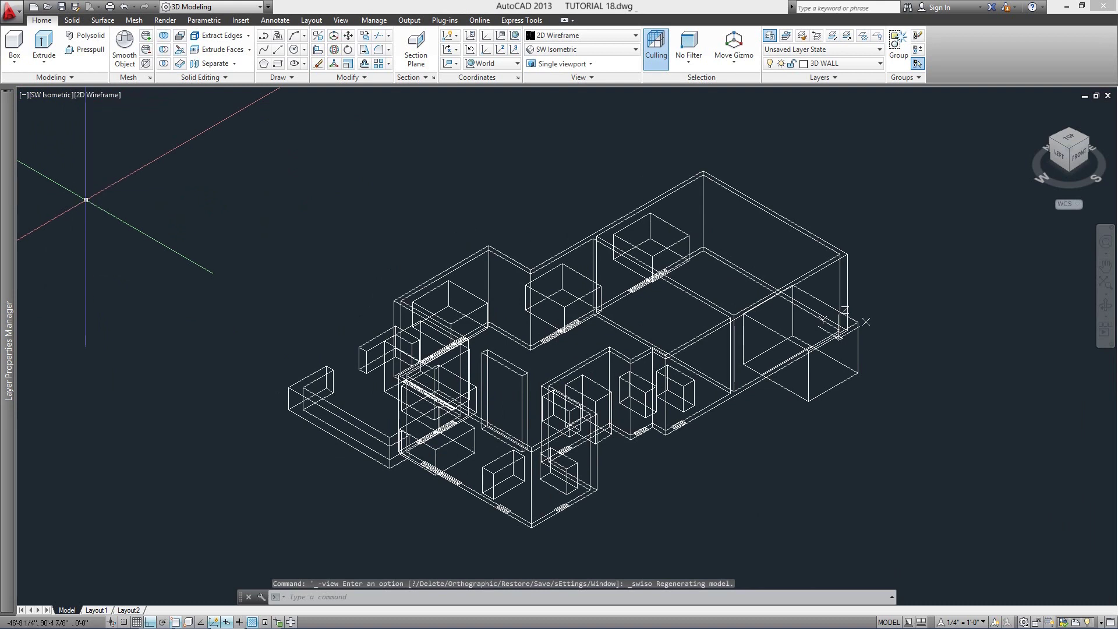
pyautogui.scroll(3, 532, 348)
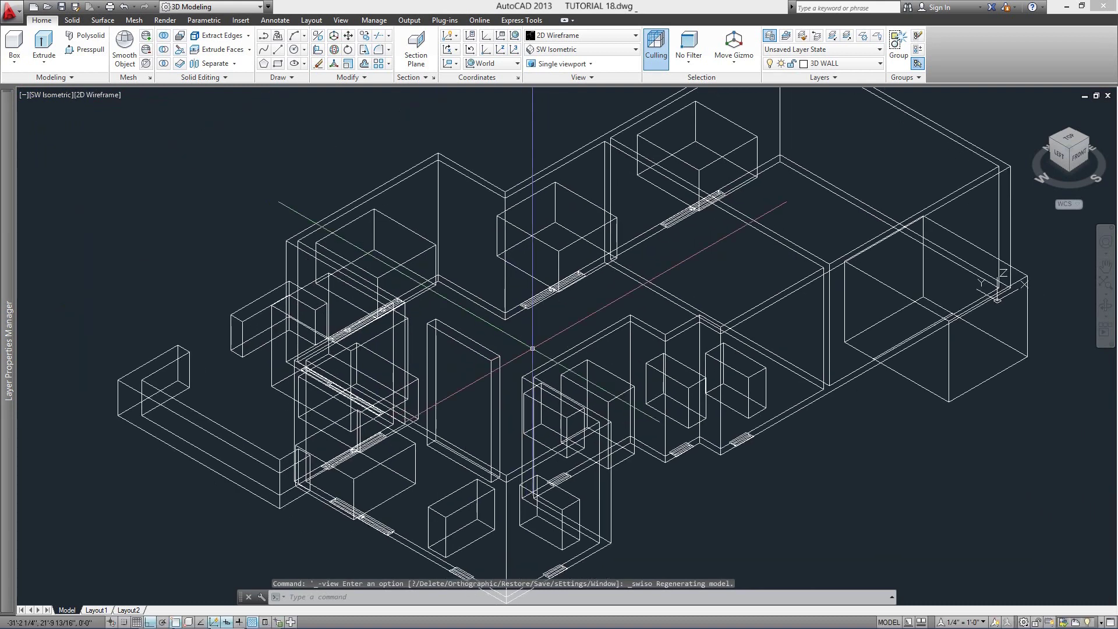
# Shade the house model in the Conceptual visual style.
pyautogui.click(99, 102)
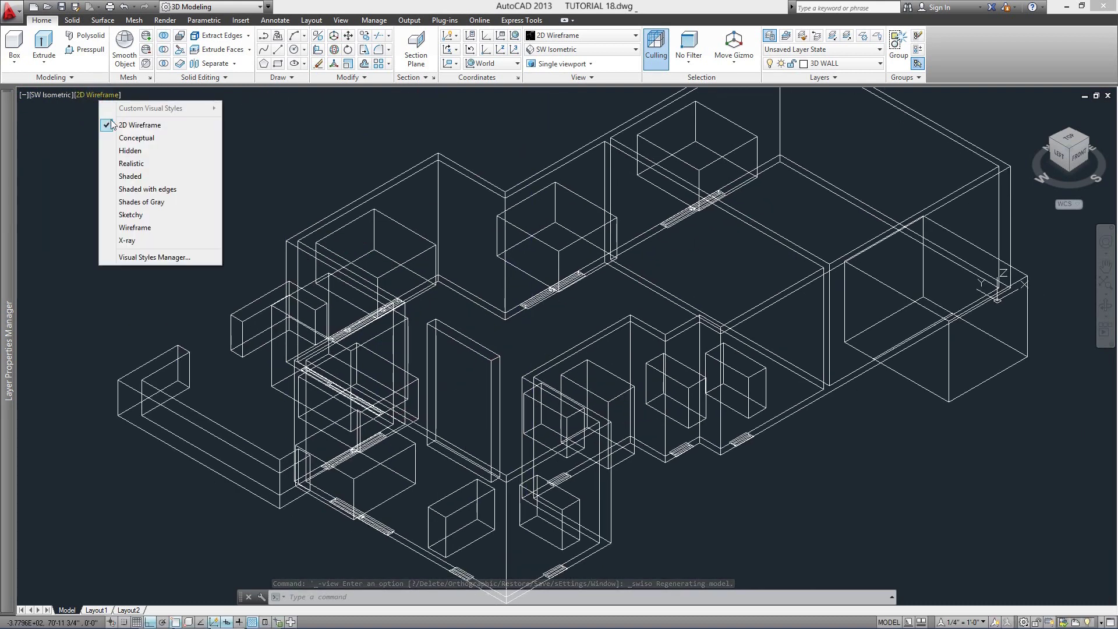
pyautogui.click(131, 137)
pyautogui.scroll(-3, 615, 329)
pyautogui.moveTo(615, 329); pyautogui.dragTo(490, 348, button='middle')
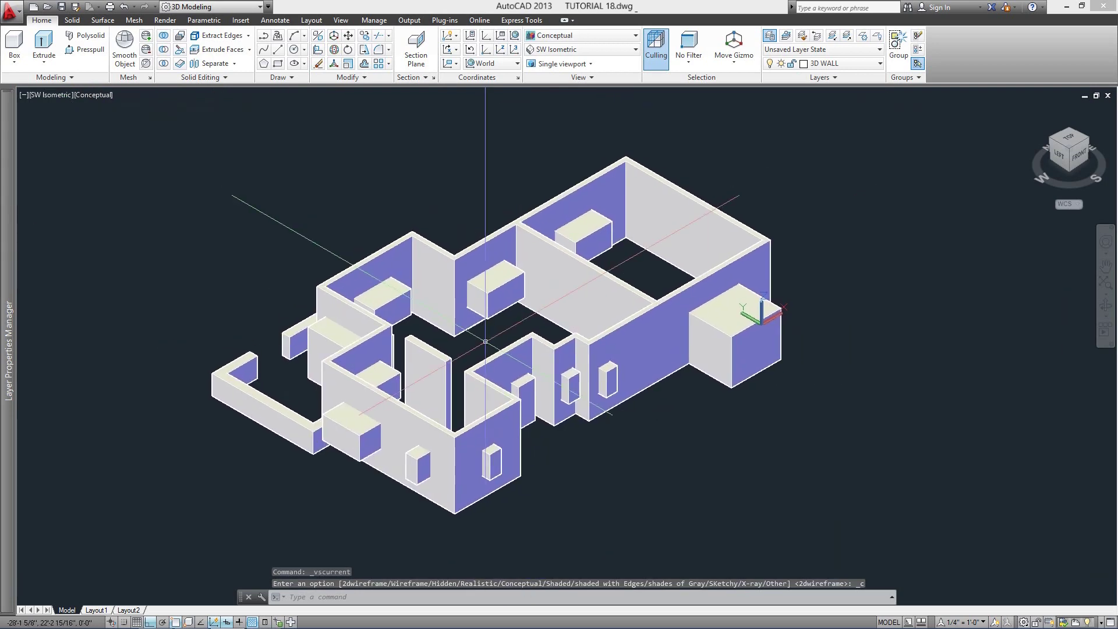
pyautogui.scroll(2, 471, 359)
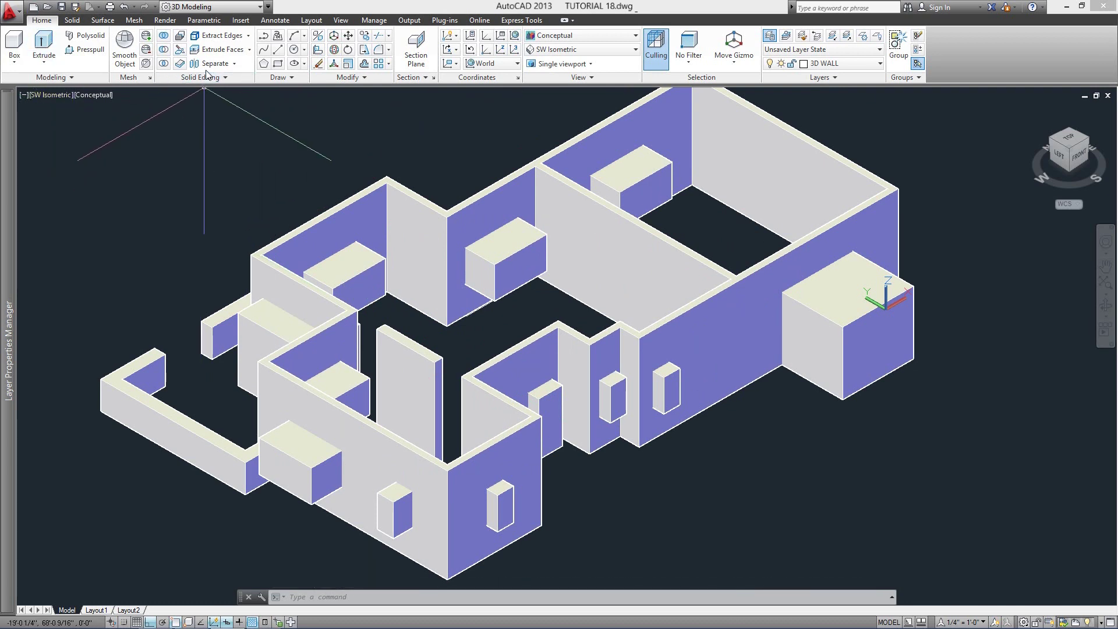
pyautogui.click(164, 51)
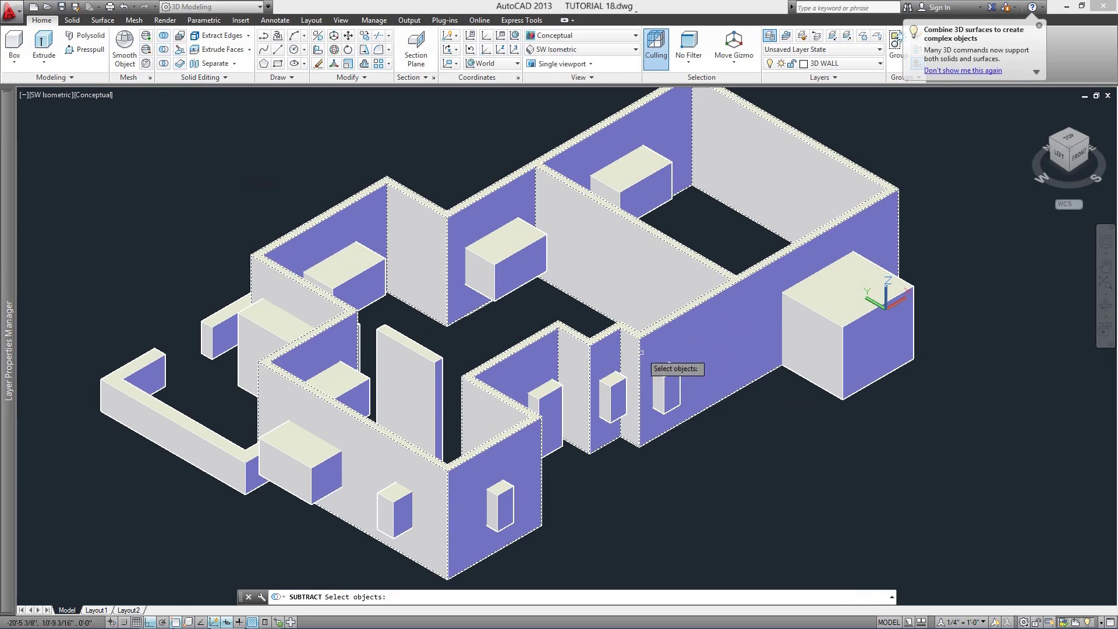
# Subtract all the window and door boxes from the walls to cut the openings.
pyautogui.click(762, 334)
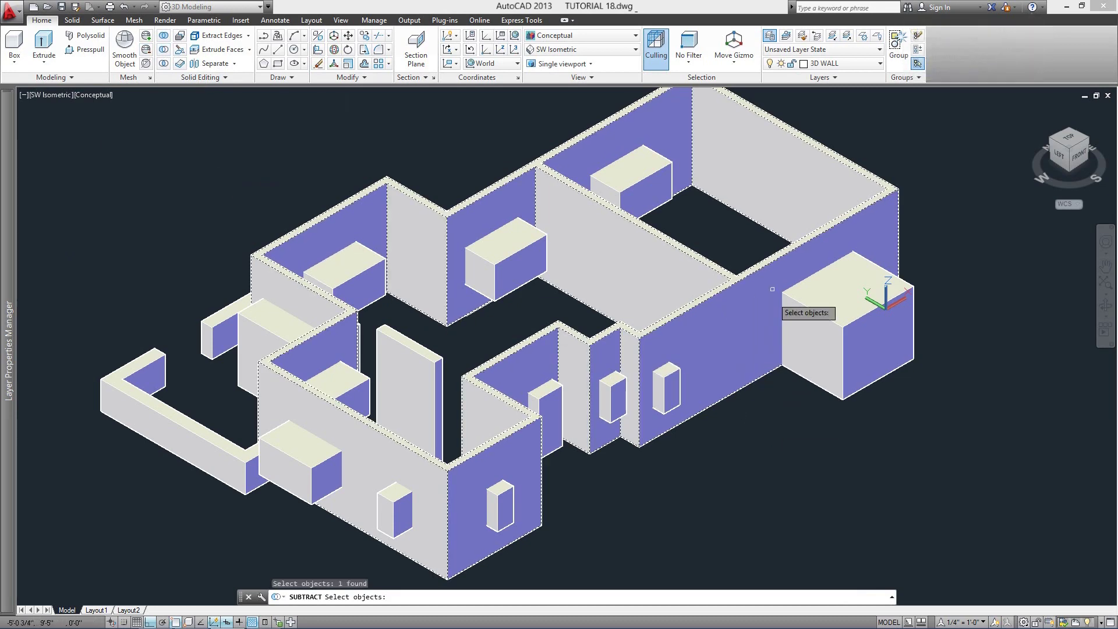
pyautogui.rightClick(780, 454)
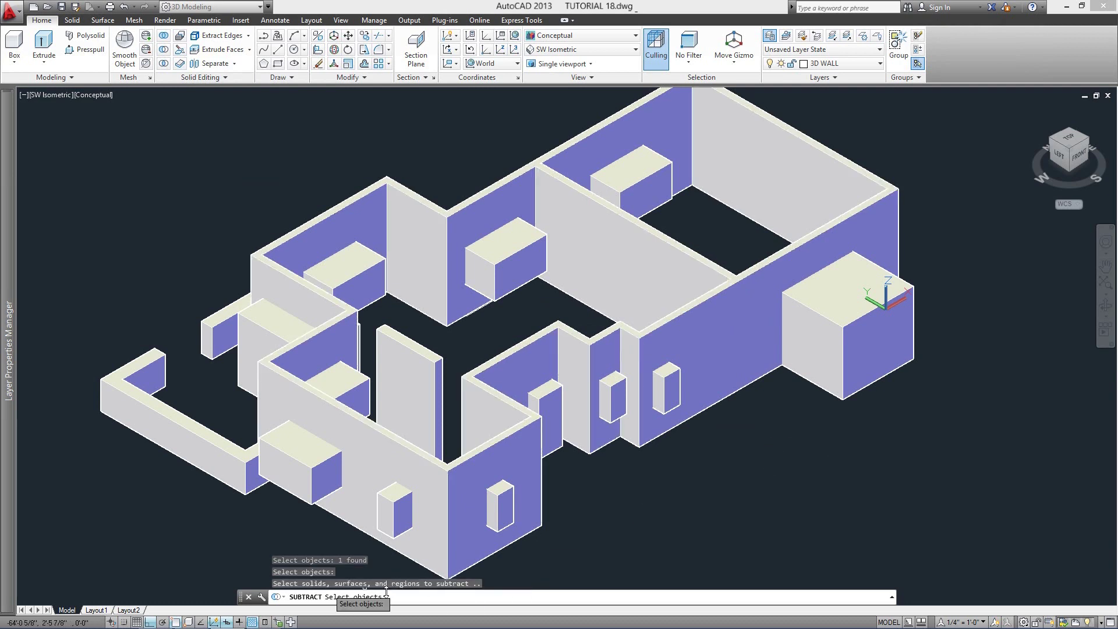
pyautogui.click(829, 359)
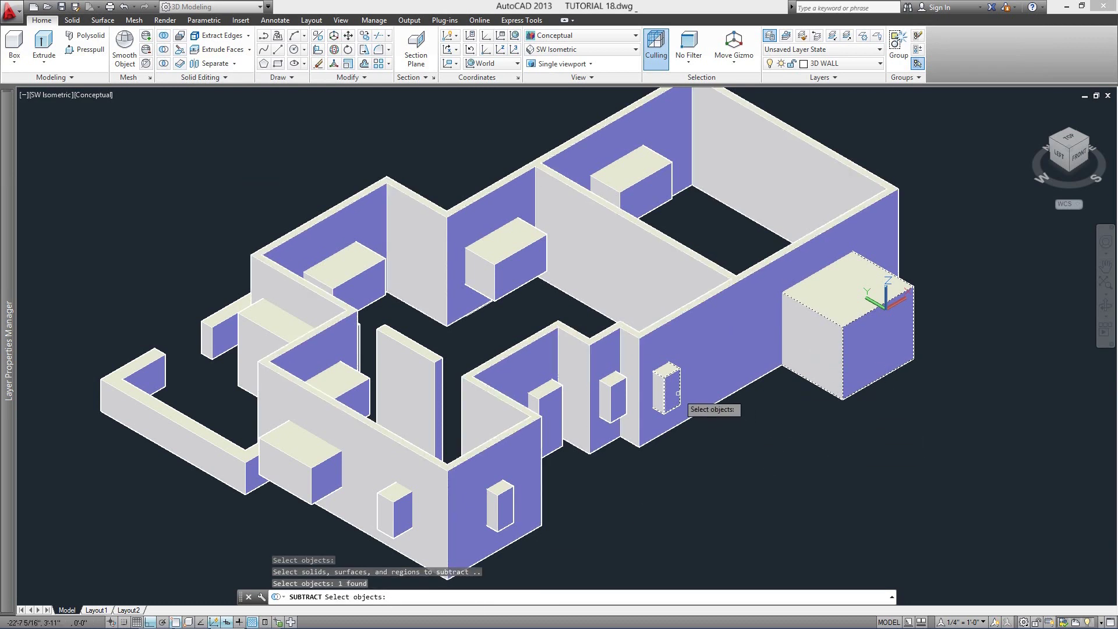
pyautogui.click(676, 394)
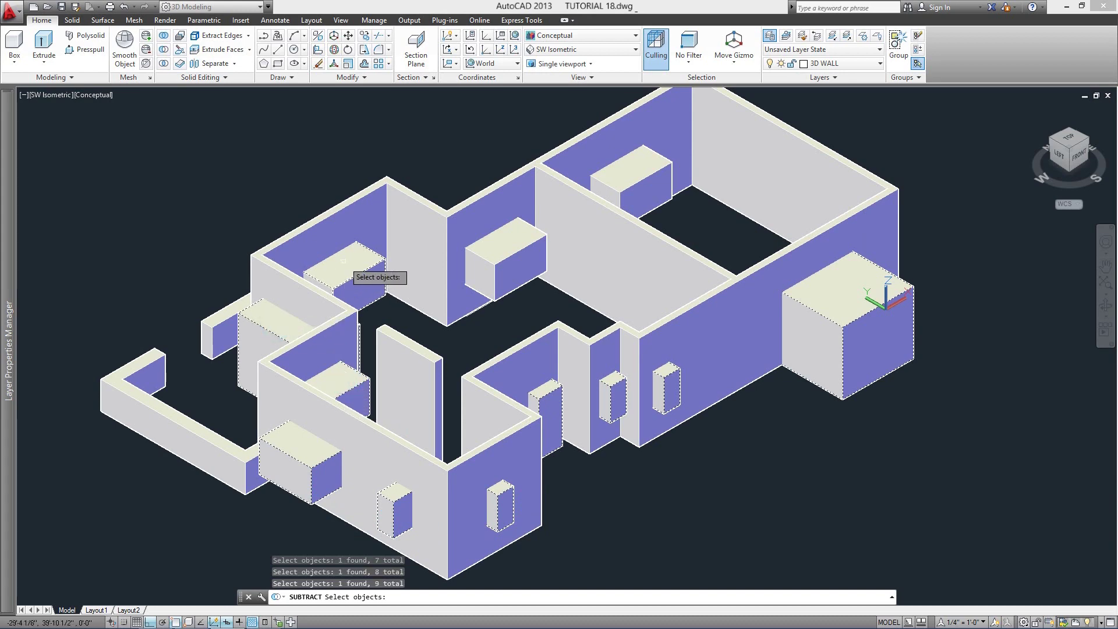
pyautogui.keyDown('shift'); pyautogui.moveTo(697, 202); pyautogui.dragTo(665, 207, button='middle'); pyautogui.keyUp('shift')
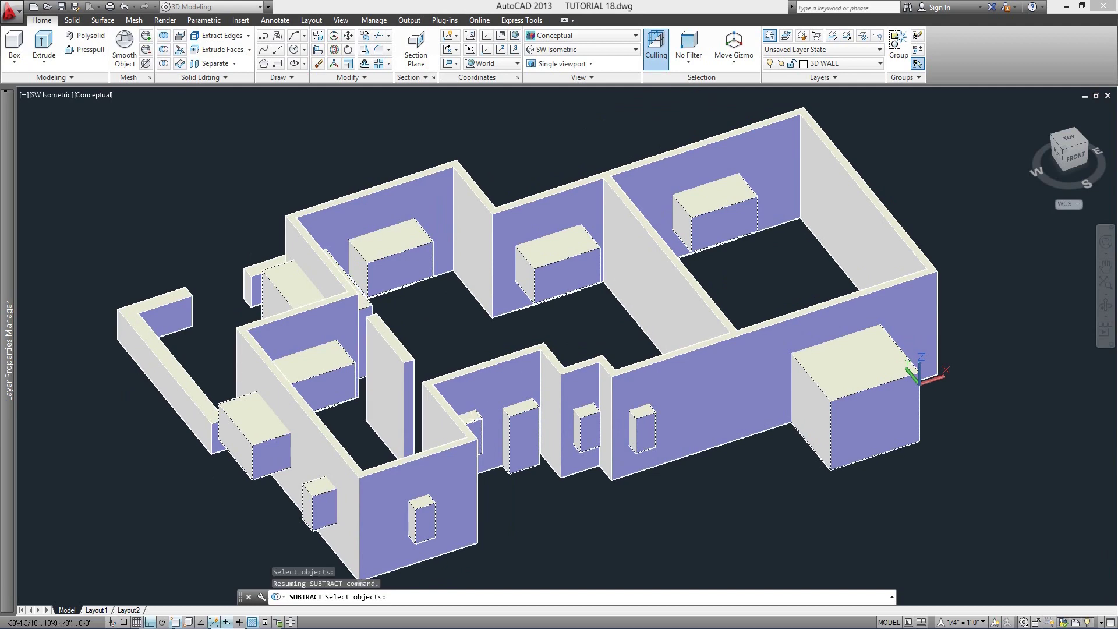
pyautogui.click(511, 436)
pyautogui.press('Return')
pyautogui.keyDown('shift'); pyautogui.moveTo(557, 466); pyautogui.dragTo(326, 245, button='middle'); pyautogui.keyUp('shift')
pyautogui.moveTo(10, 253)
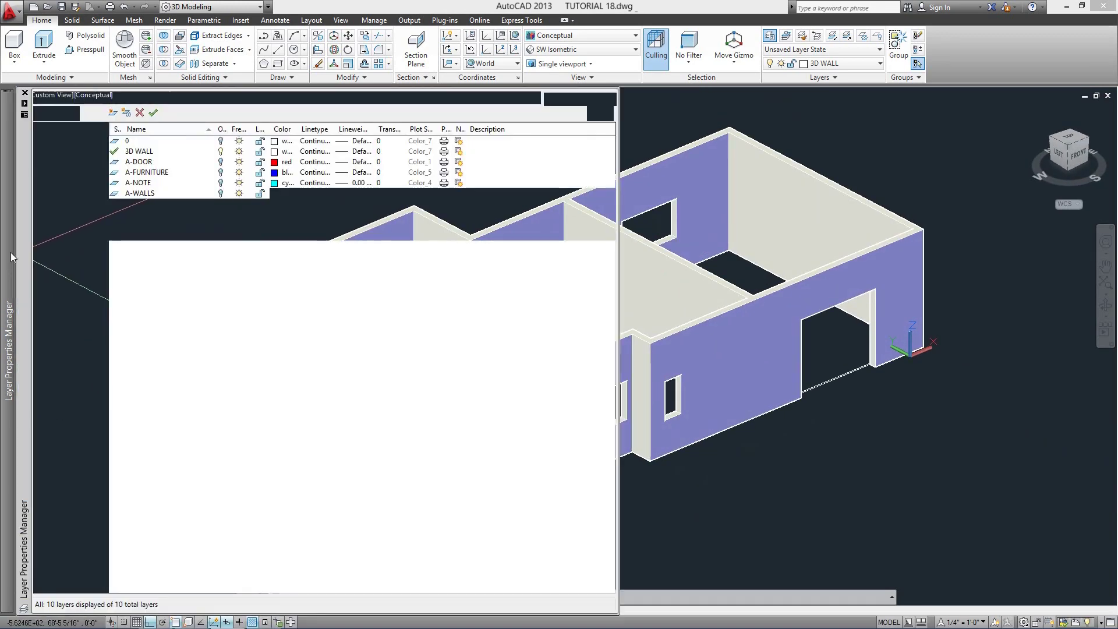
# Create a new layer named 3D ROOF, colour it red and make it current.
pyautogui.click(114, 112)
pyautogui.write('3D ROOF')
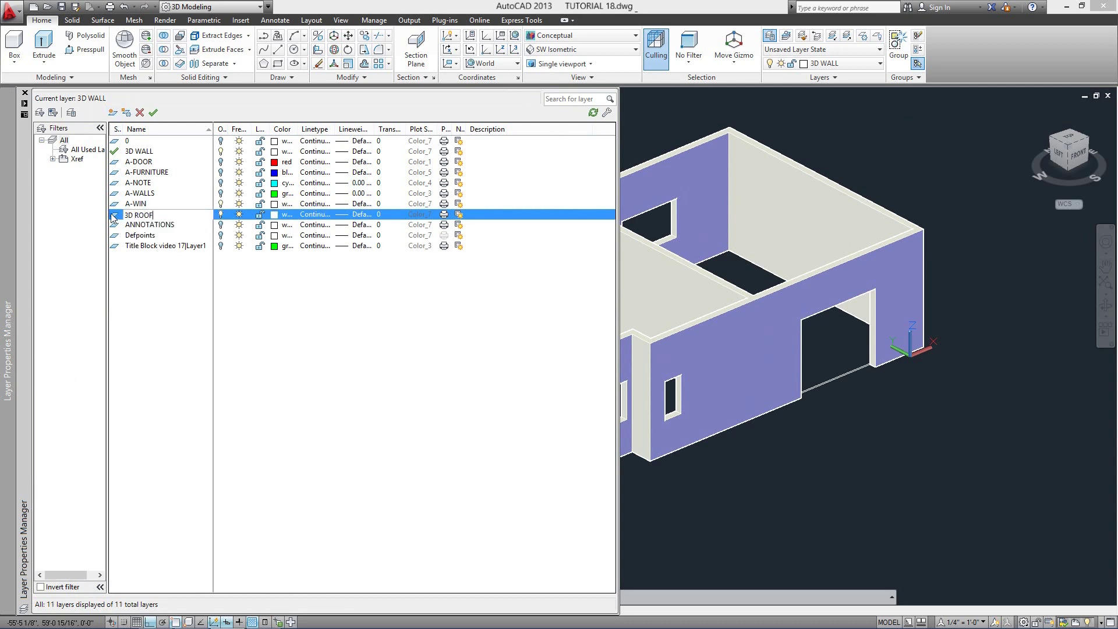
pyautogui.click(274, 215)
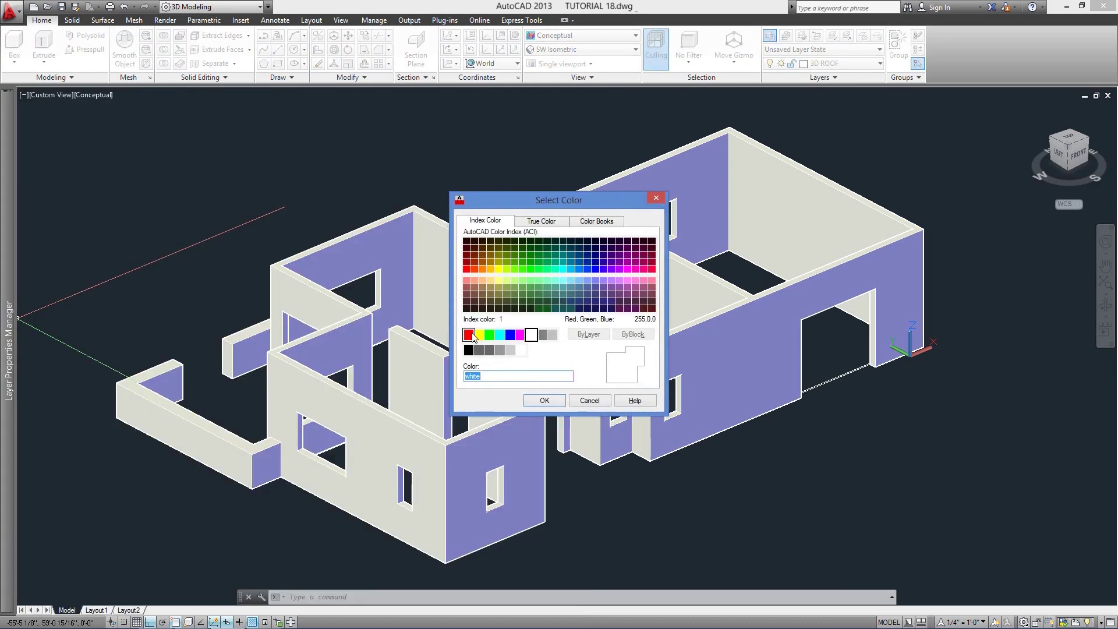
pyautogui.click(468, 335)
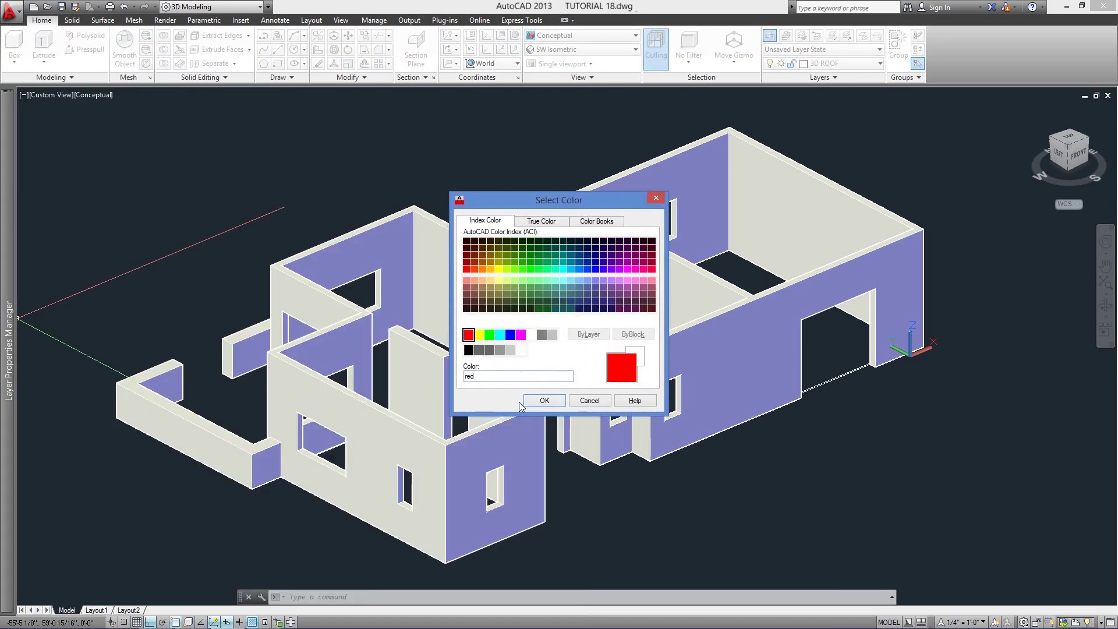
pyautogui.click(540, 400)
pyautogui.keyDown('shift'); pyautogui.moveTo(722, 297); pyautogui.dragTo(749, 288, button='middle'); pyautogui.keyUp('shift')
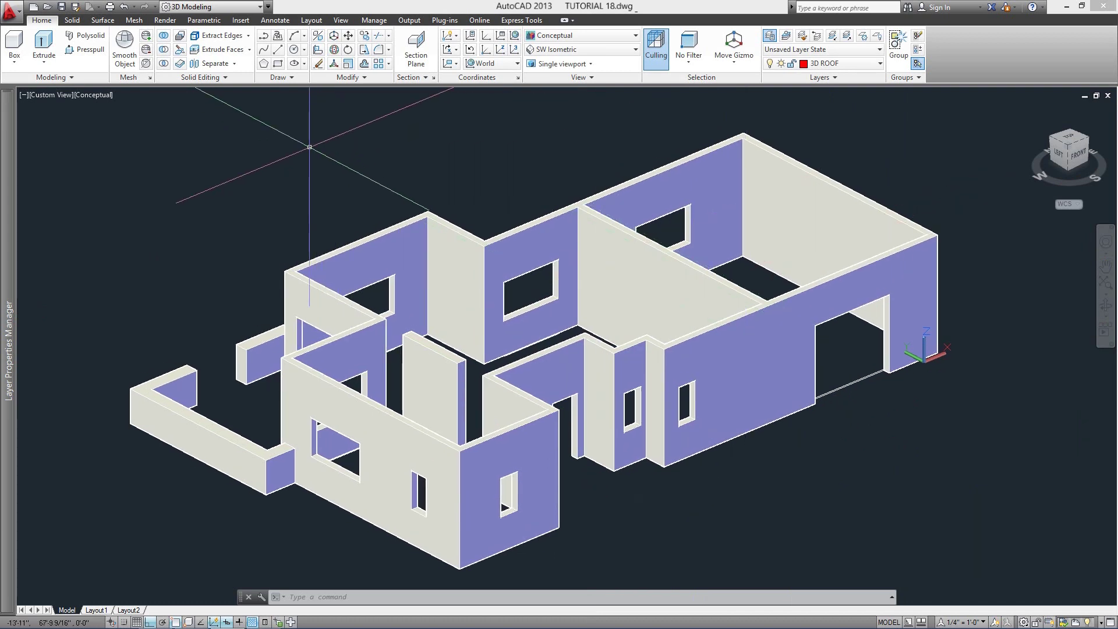
# Start a polyline at a top wall corner and trace the first outline corners.
pyautogui.click(267, 38)
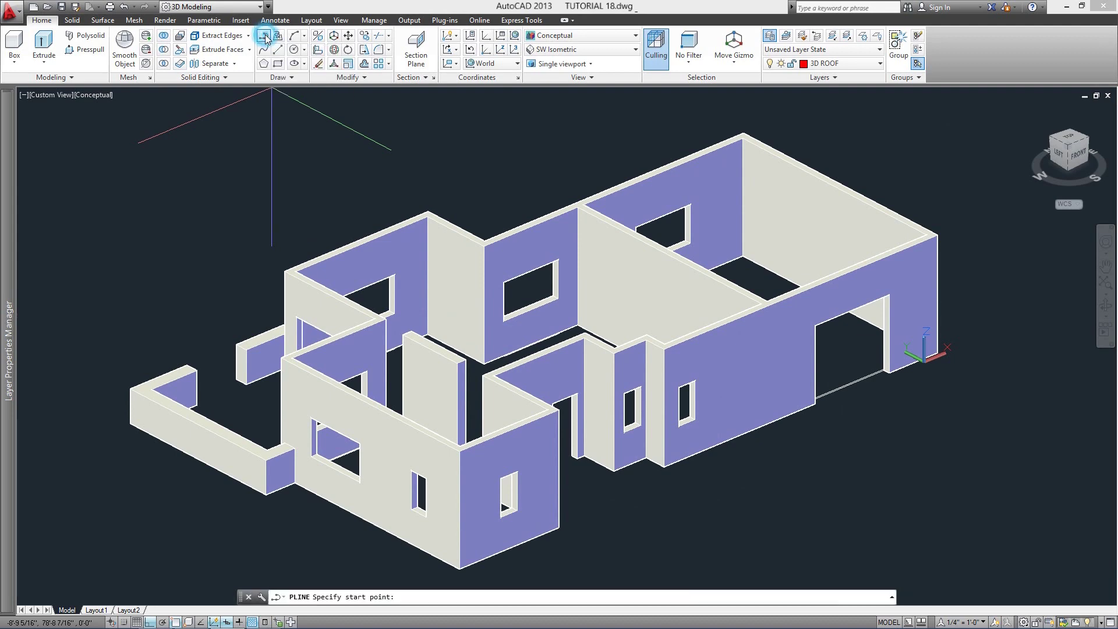
pyautogui.scroll(5, 664, 273)
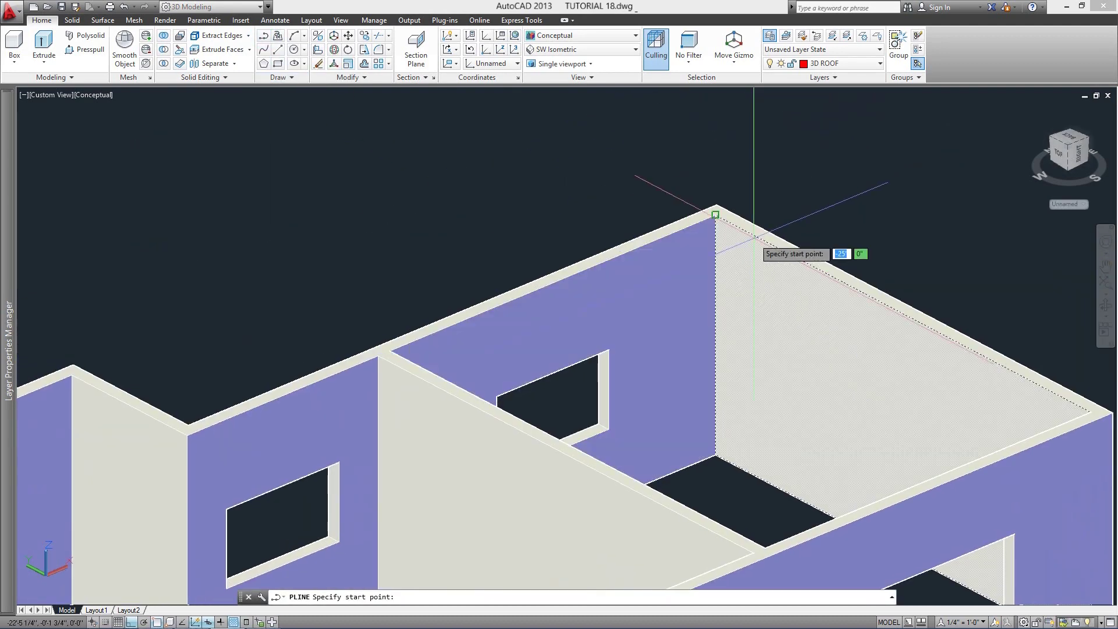
pyautogui.click(716, 205)
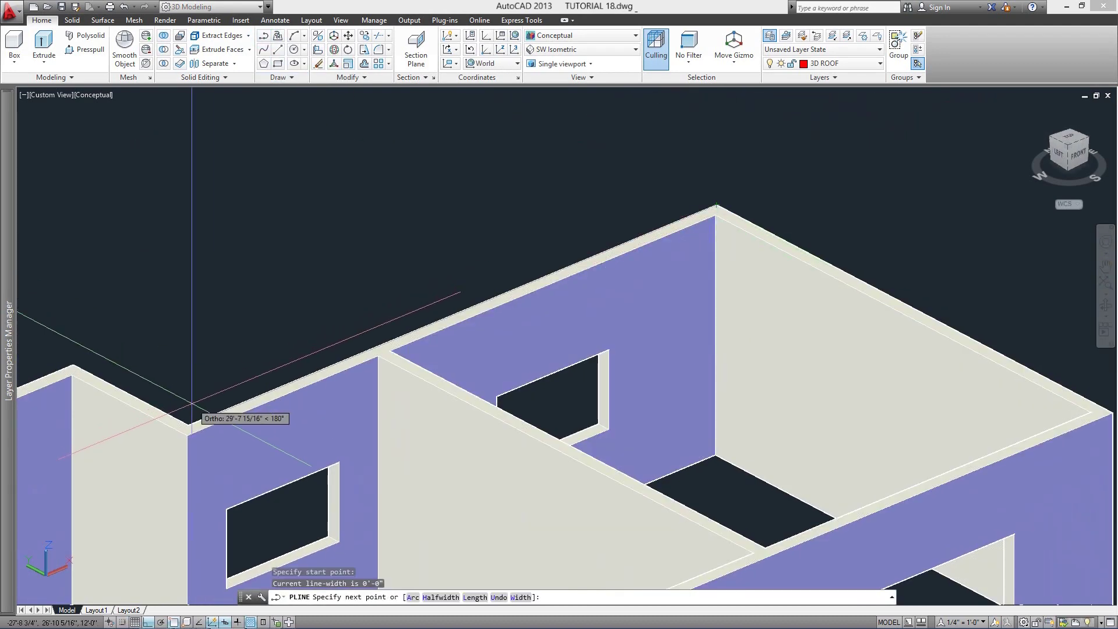
pyautogui.click(188, 432)
pyautogui.click(73, 365)
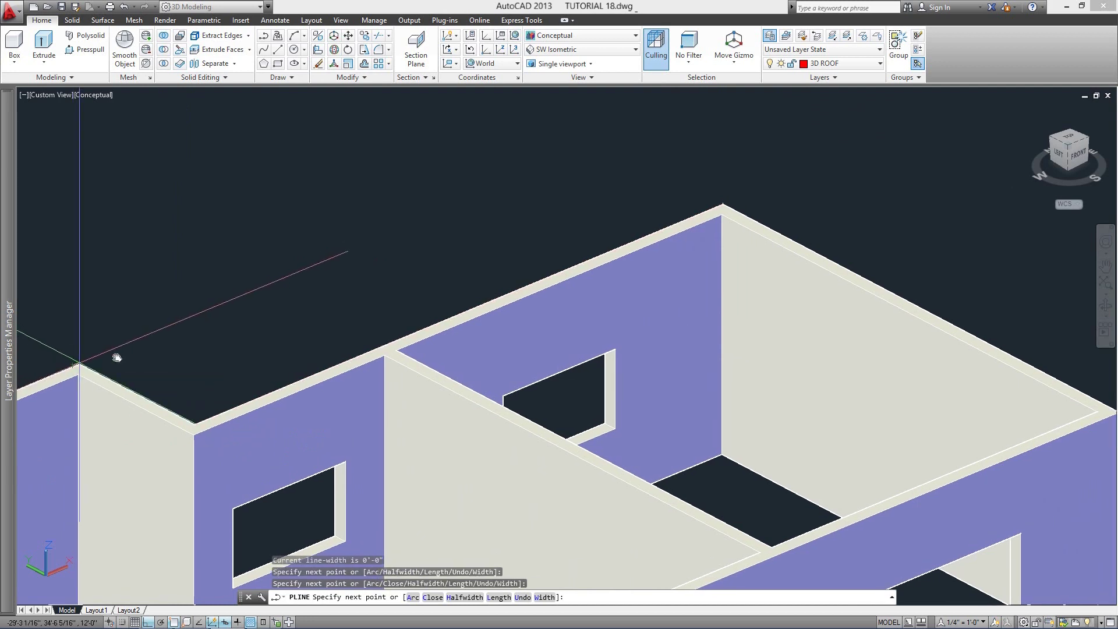
pyautogui.scroll(3, 561, 237)
pyautogui.click(286, 347)
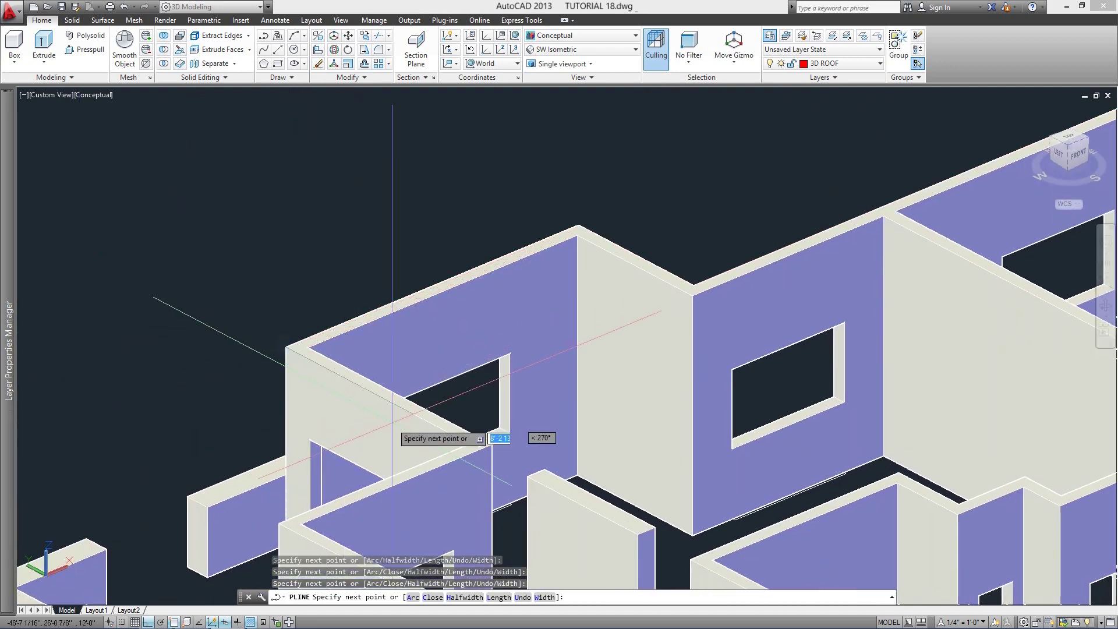
pyautogui.click(459, 446)
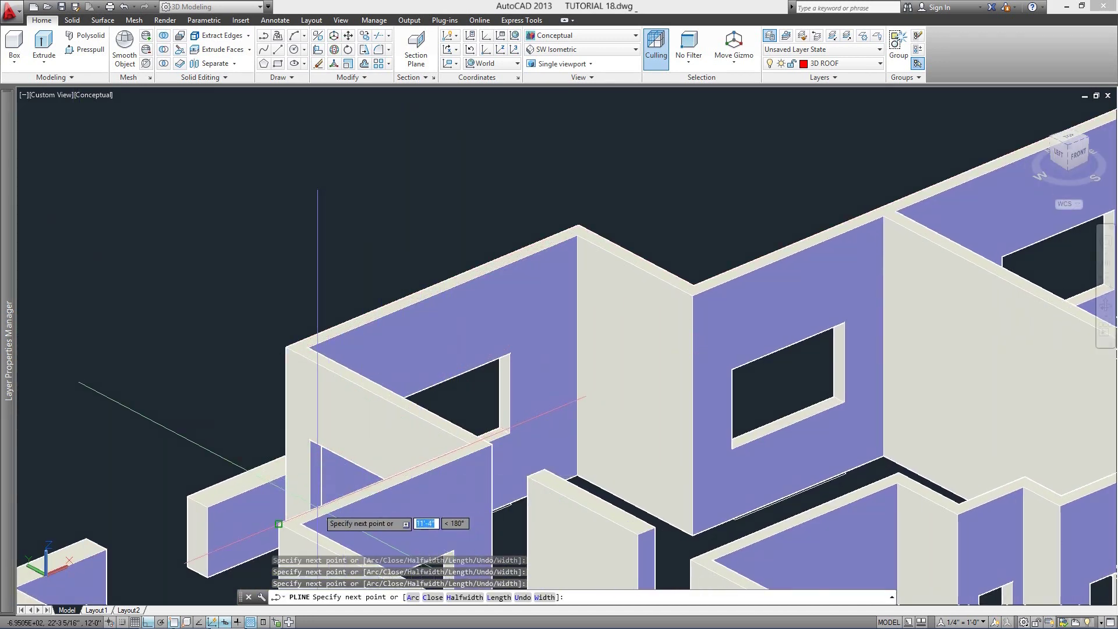
# Add the remaining wall-top corners and close the roof outline with C.
pyautogui.scroll(-4, 278, 524)
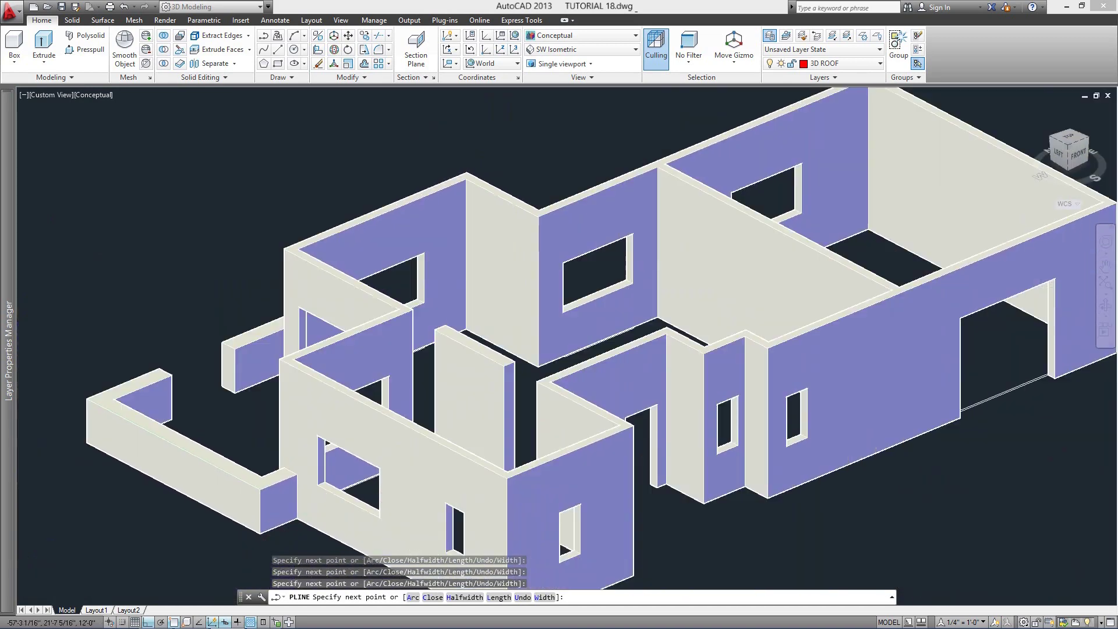
pyautogui.scroll(4, 519, 480)
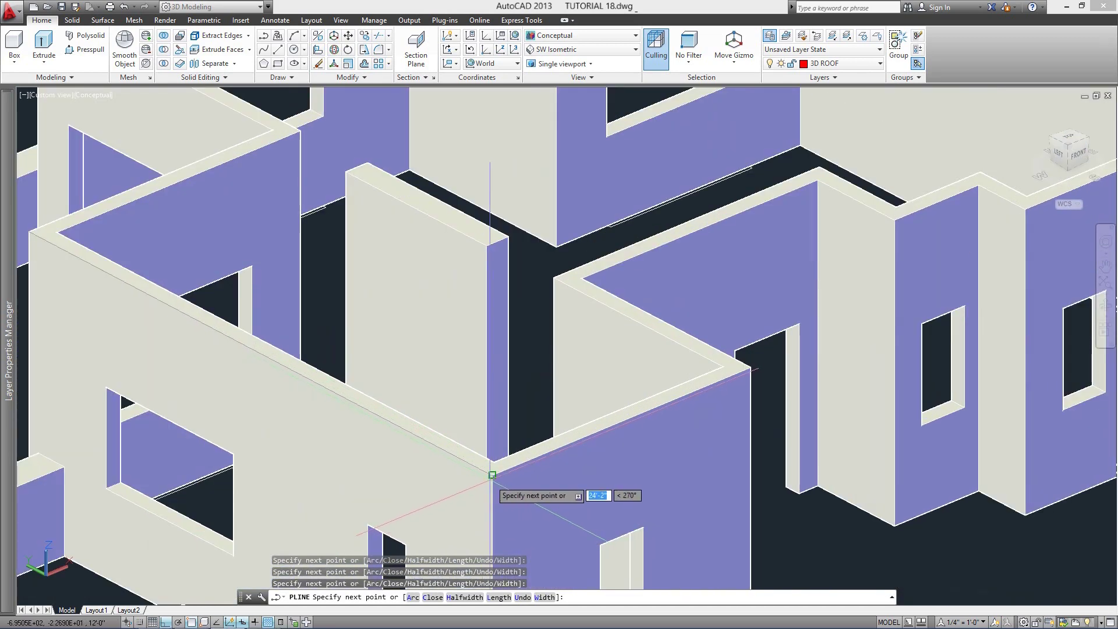
pyautogui.click(749, 367)
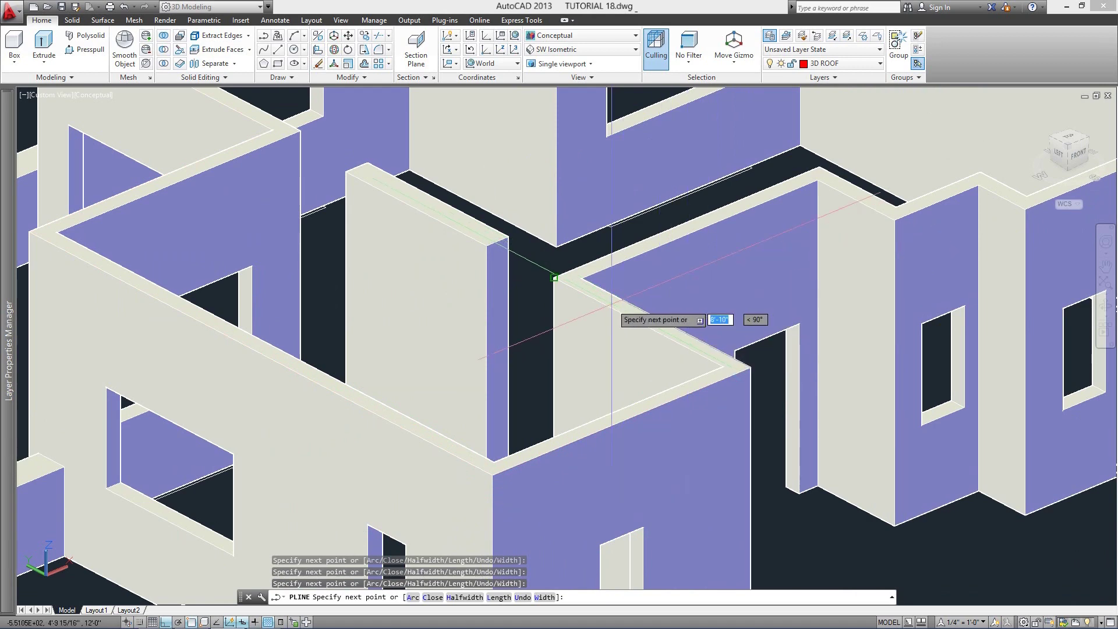
pyautogui.click(580, 277)
pyautogui.click(893, 220)
pyautogui.scroll(3, 893, 220)
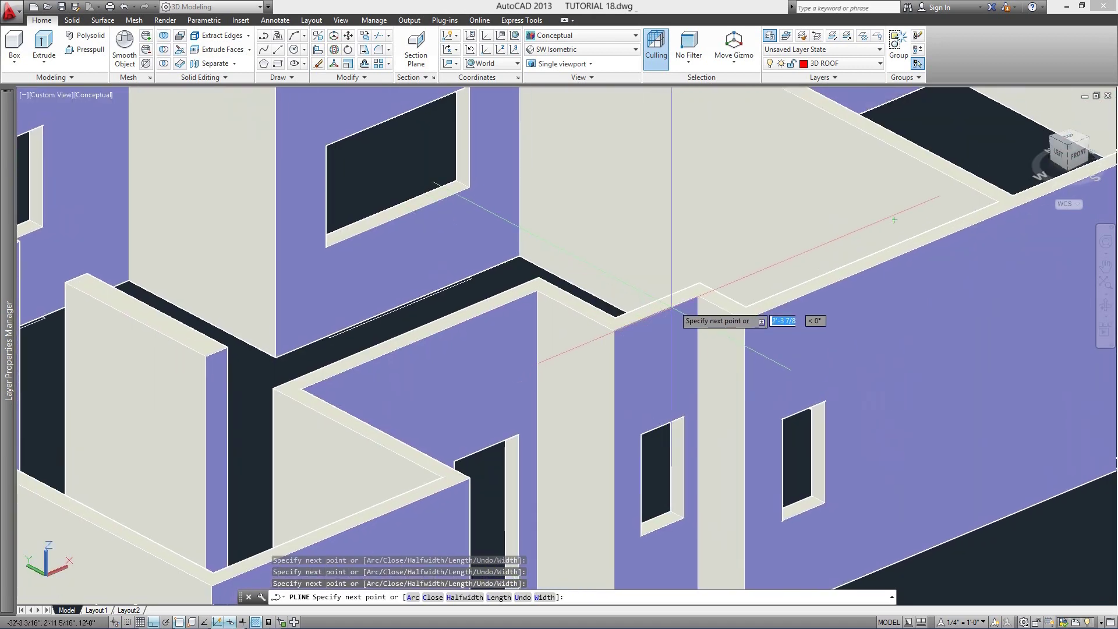
pyautogui.scroll(-5, 734, 326)
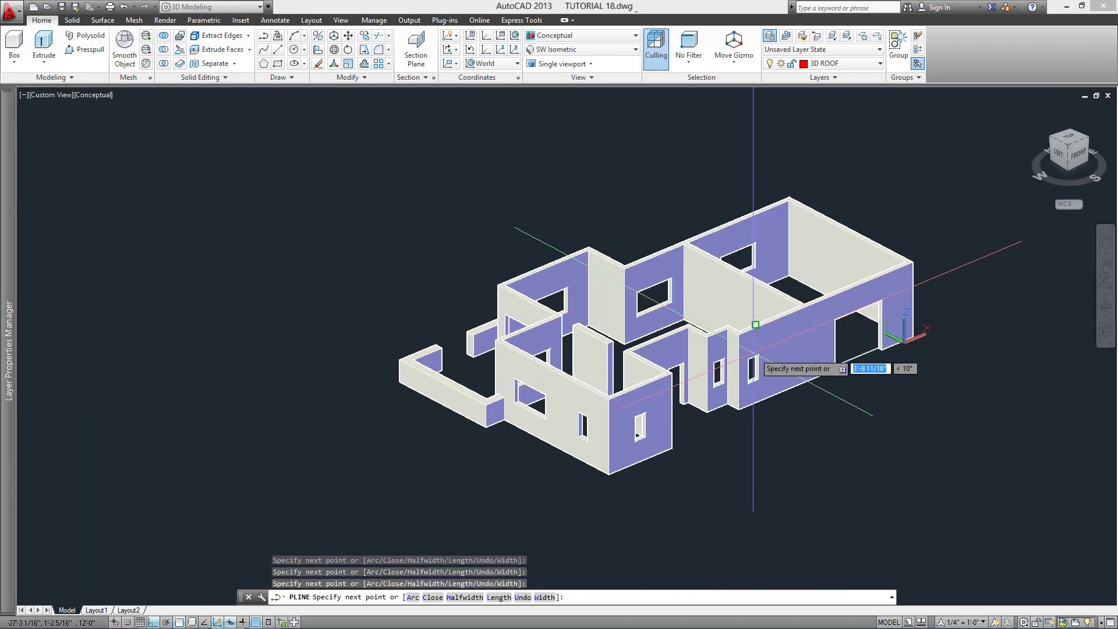
pyautogui.scroll(5, 939, 268)
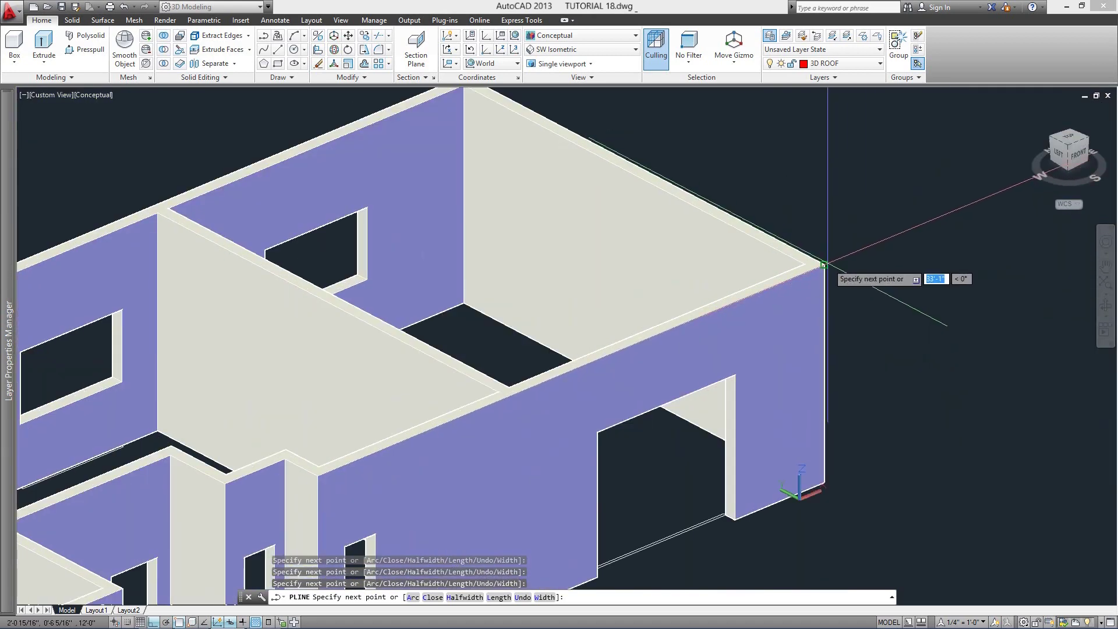
pyautogui.moveTo(641, 122); pyautogui.dragTo(653, 177, button='middle')
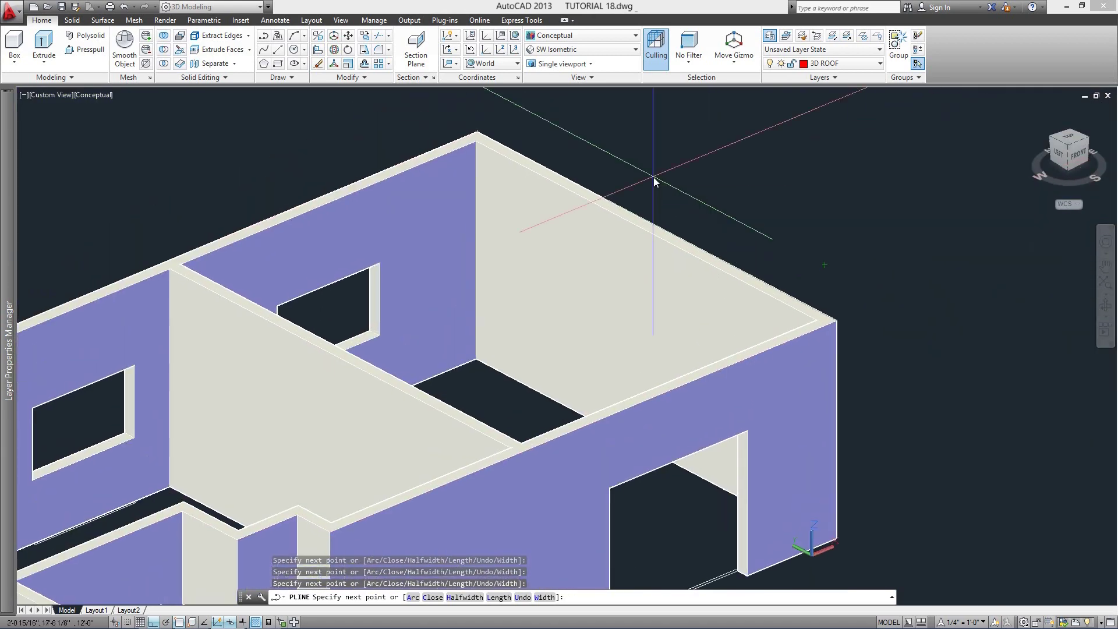
pyautogui.write('C')
pyautogui.press('Return')
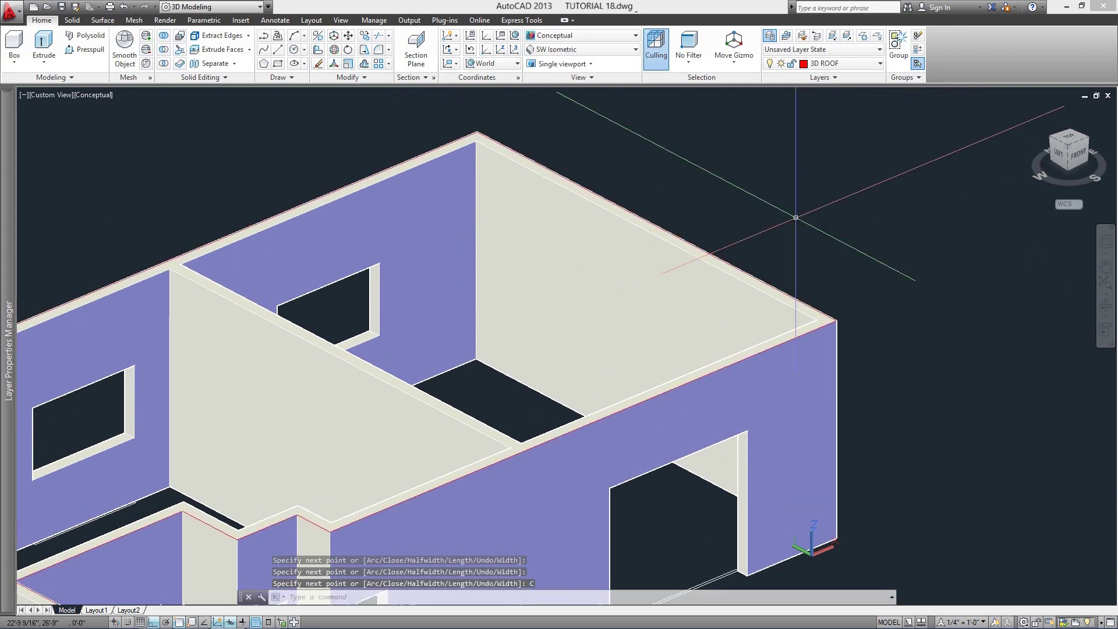
# Offset the roof outline 18 units outward beyond the walls.
pyautogui.keyDown('shift'); pyautogui.moveTo(893, 252); pyautogui.dragTo(766, 277, button='middle'); pyautogui.keyUp('shift')
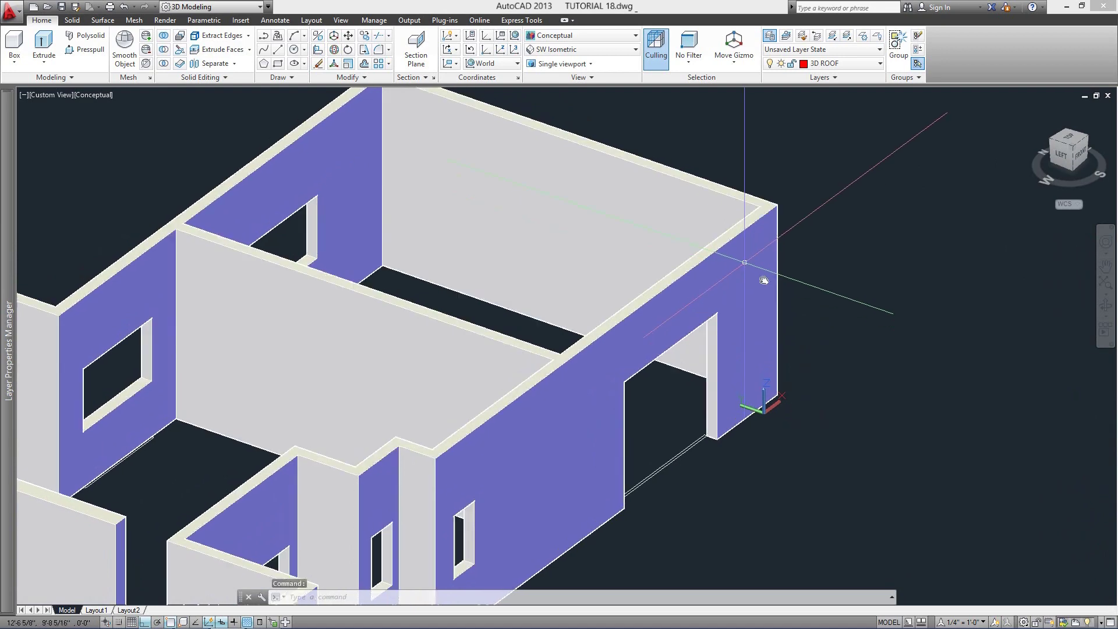
pyautogui.scroll(2, 836, 341)
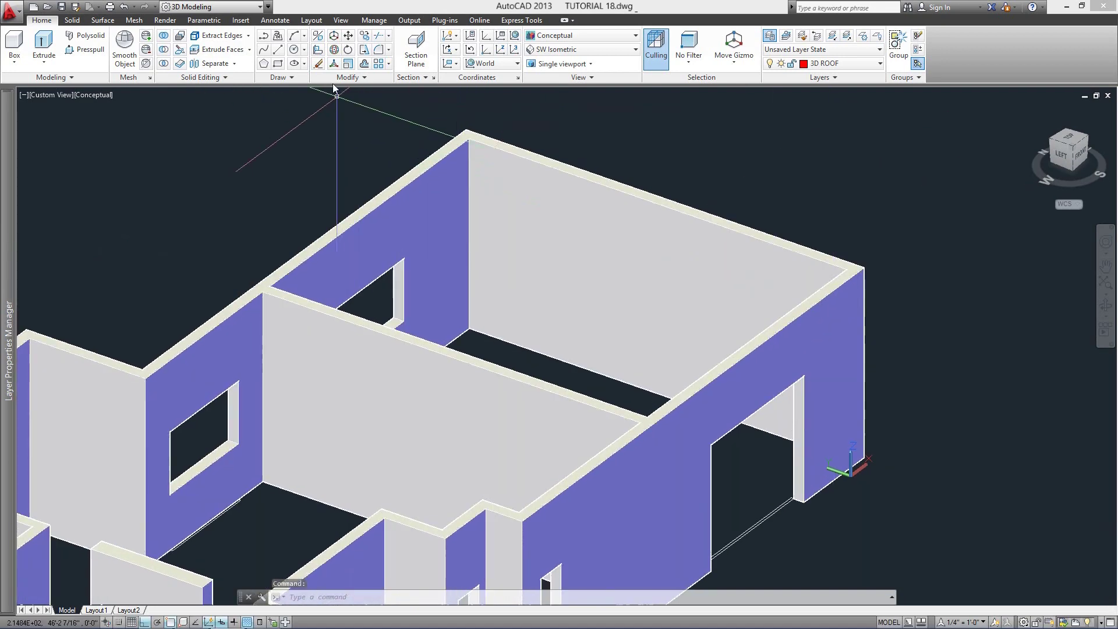
pyautogui.click(364, 64)
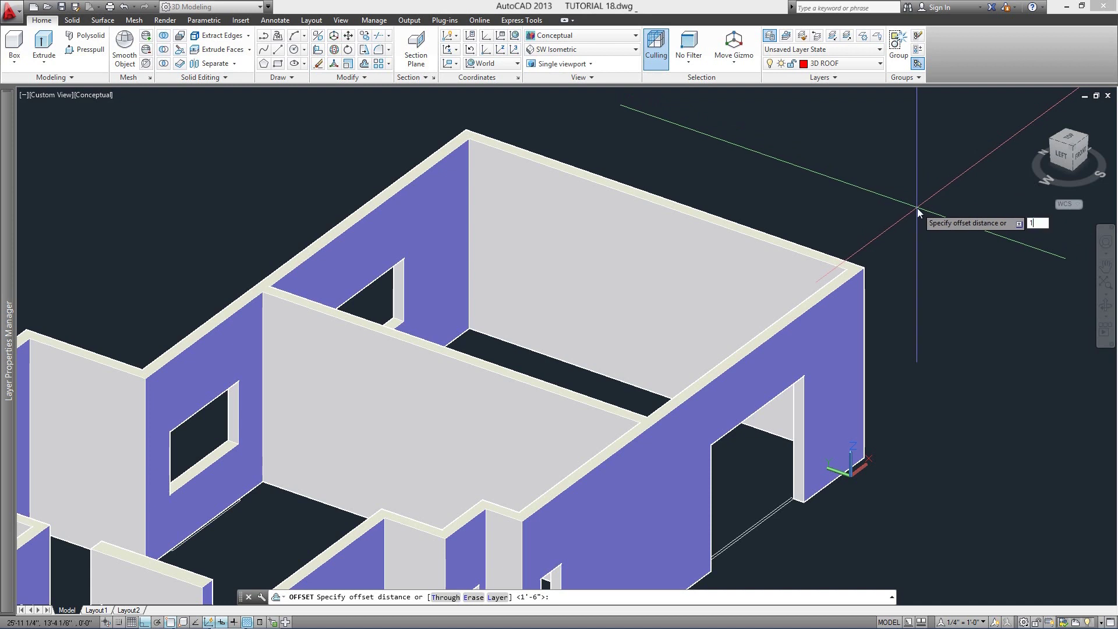
pyautogui.press('Return')
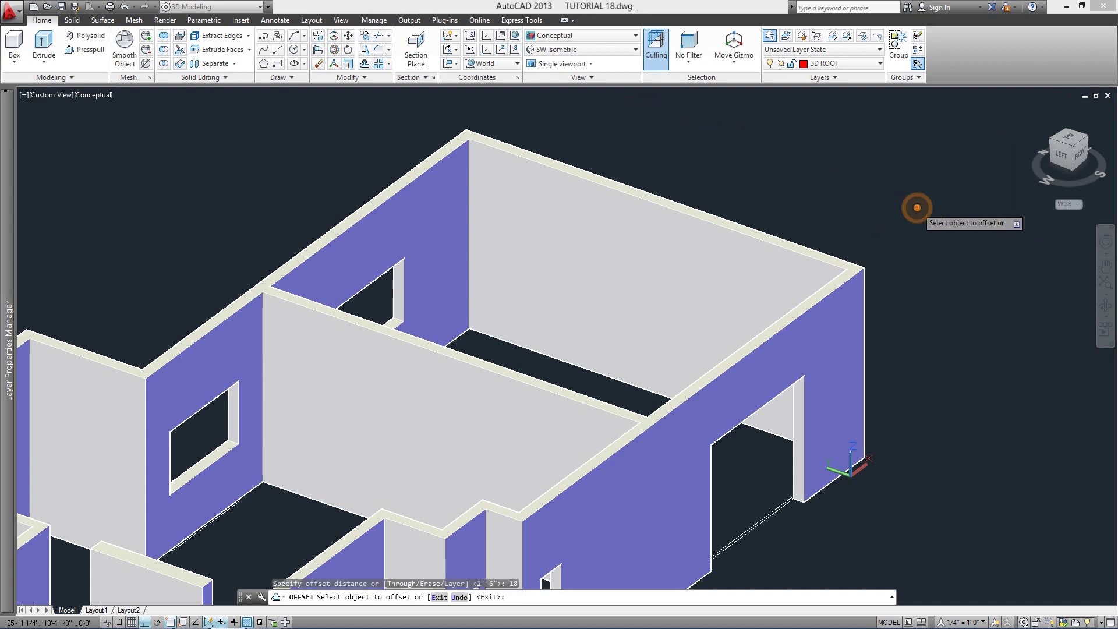
pyautogui.click(841, 286)
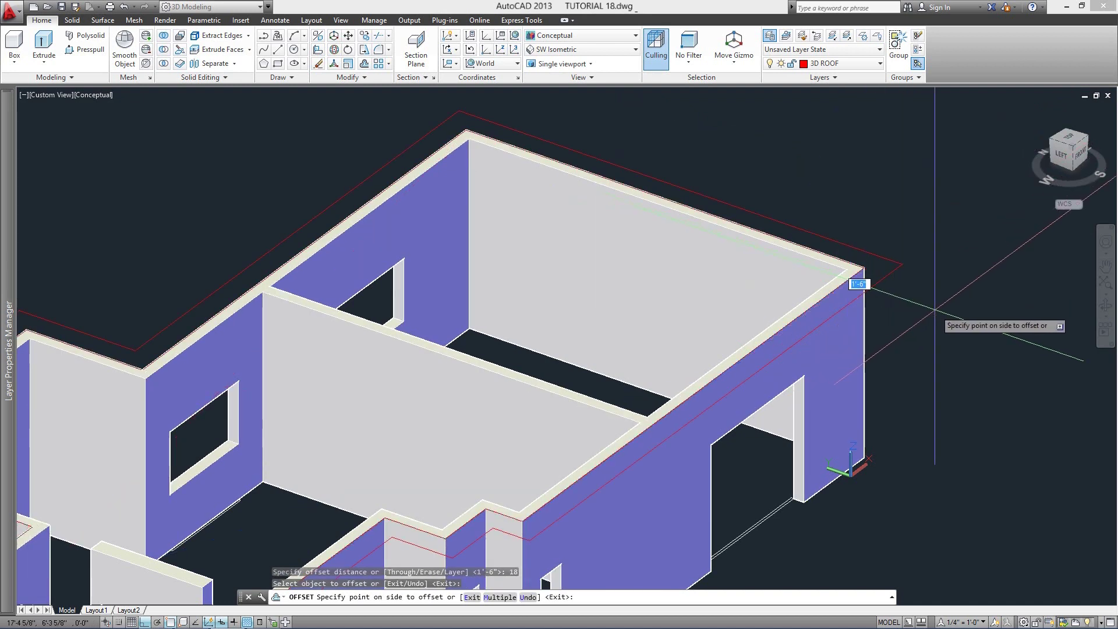
pyautogui.click(939, 308)
pyautogui.press('Return')
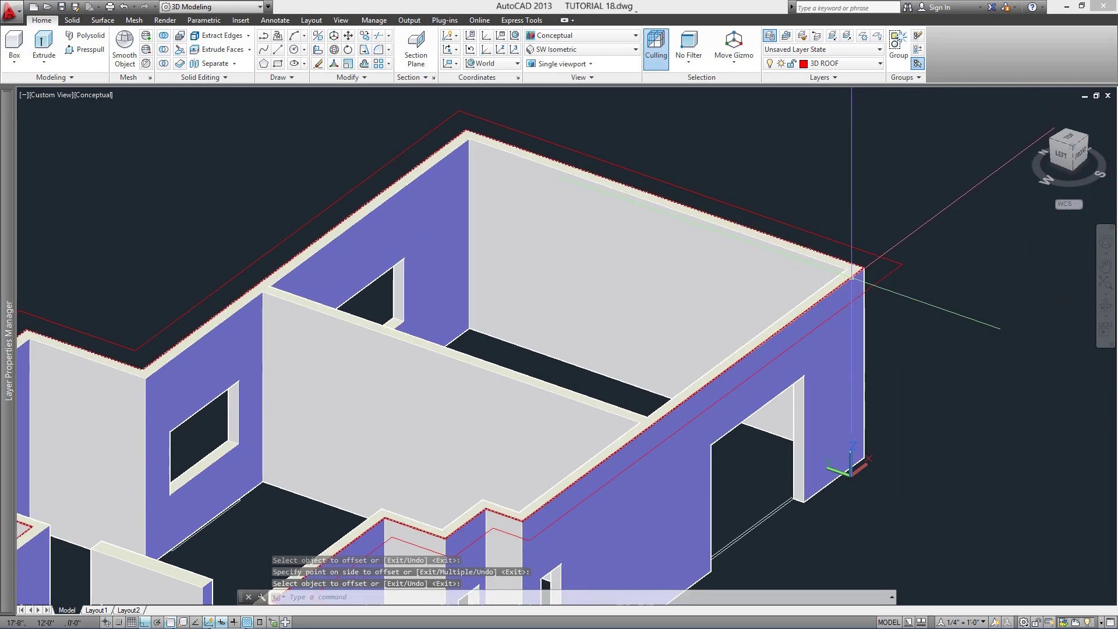
# Delete the original inner wall-top outline.
pyautogui.click(850, 277)
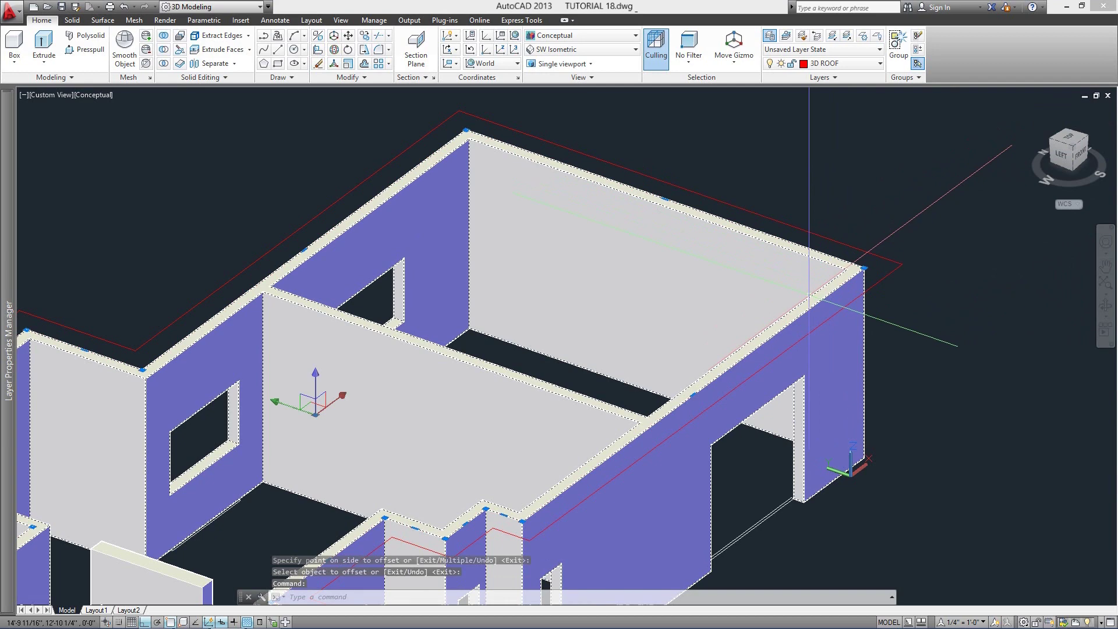
pyautogui.press('Delete')
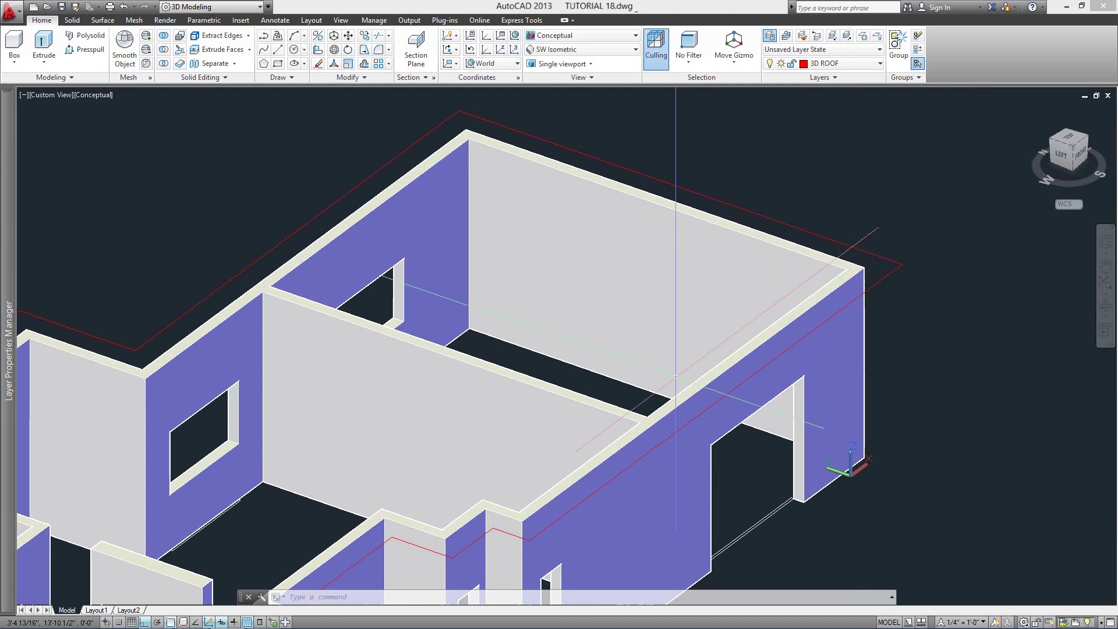
pyautogui.keyDown('shift'); pyautogui.moveTo(863, 368); pyautogui.dragTo(829, 352, button='middle'); pyautogui.keyUp('shift')
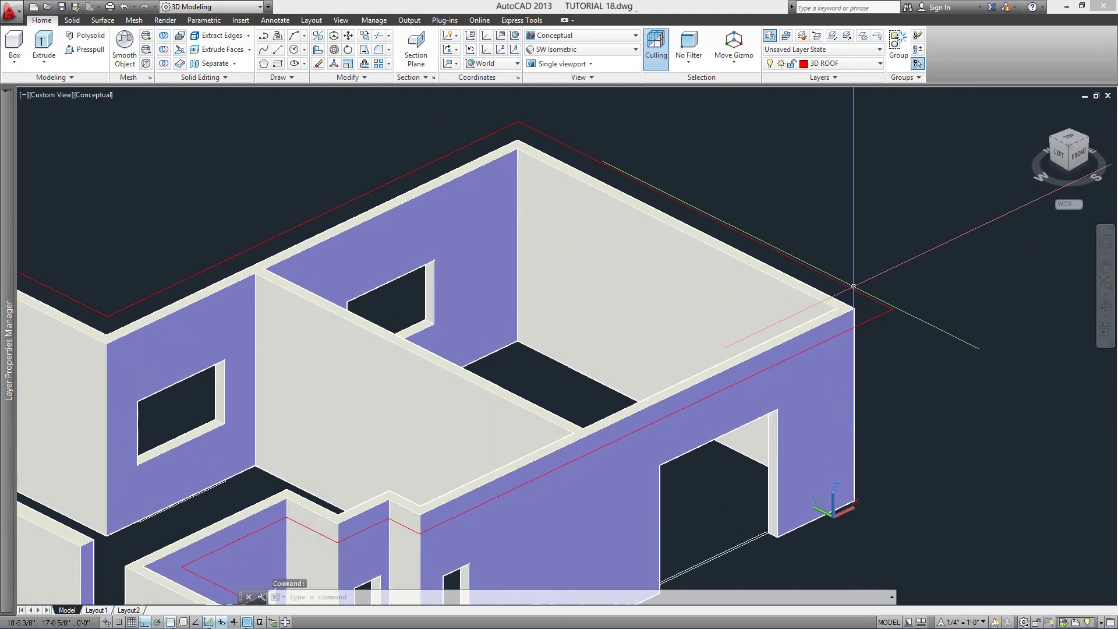
# Move the outer roof outline straight up by a displacement of 0,0,10.
pyautogui.click(348, 36)
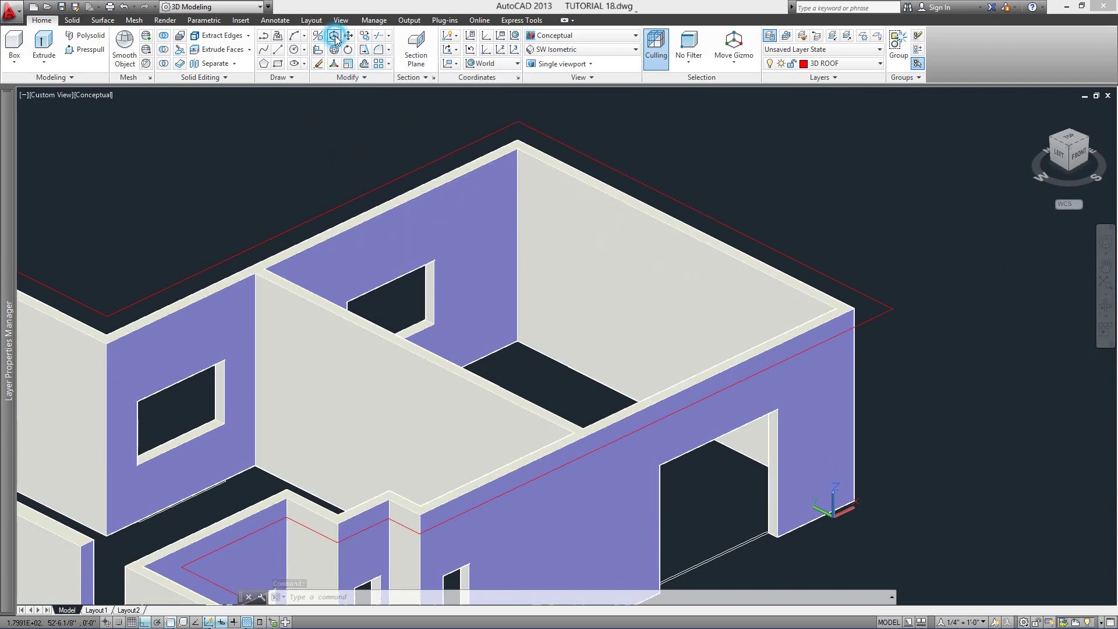
pyautogui.click(861, 292)
pyautogui.press('Return')
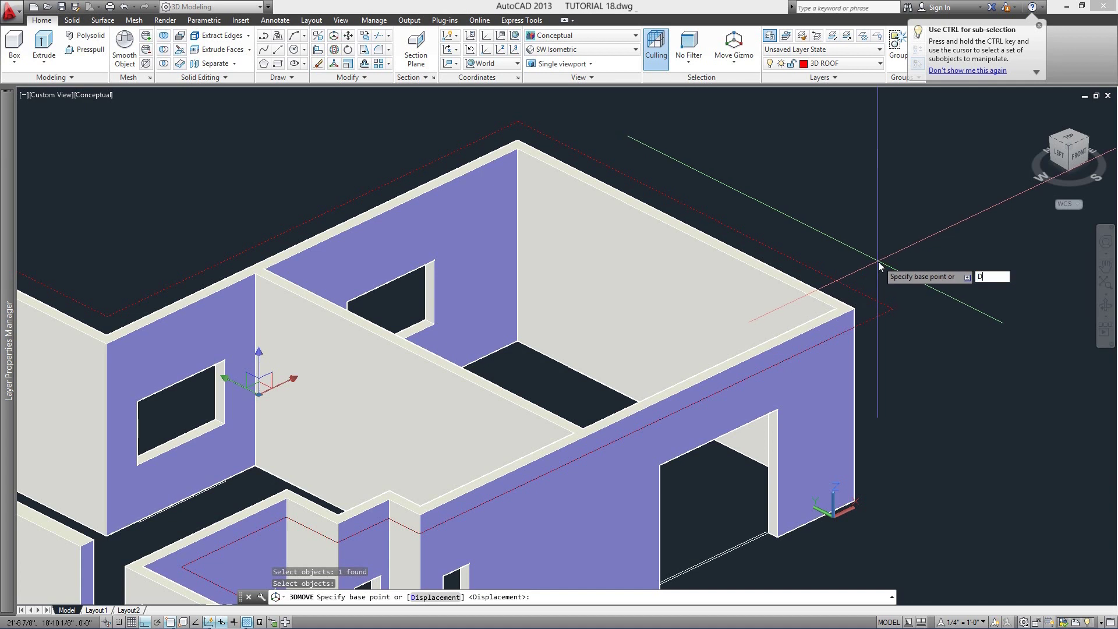
pyautogui.press('Return')
pyautogui.write('0,0,10')
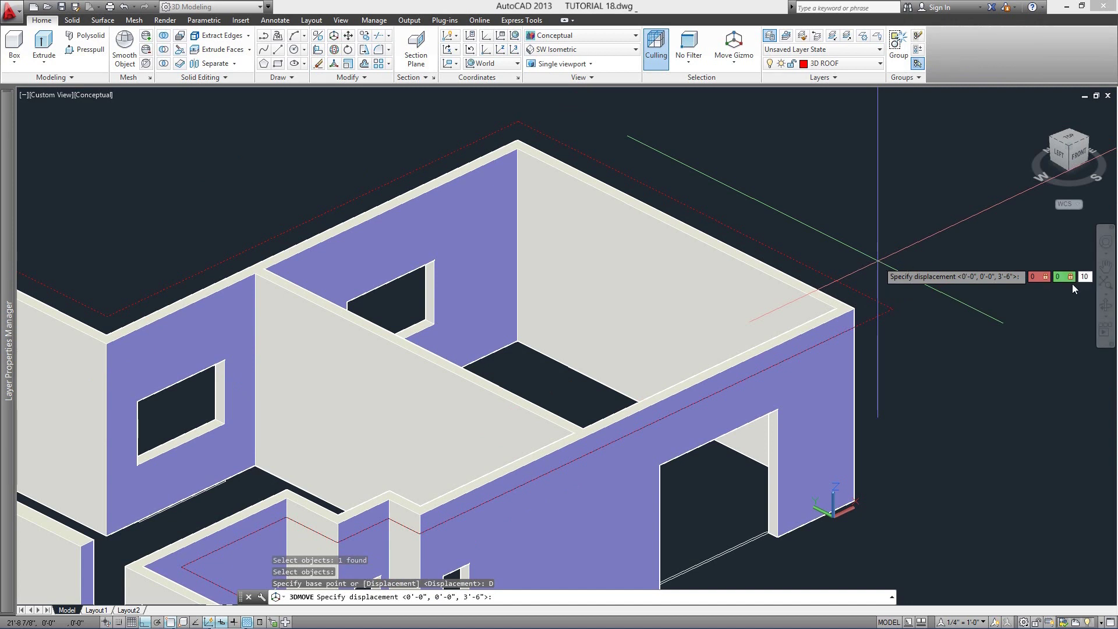
pyautogui.press('Return')
pyautogui.keyDown('shift'); pyautogui.moveTo(811, 274); pyautogui.dragTo(717, 246, button='middle'); pyautogui.keyUp('shift')
pyautogui.scroll(-5, 440, 303)
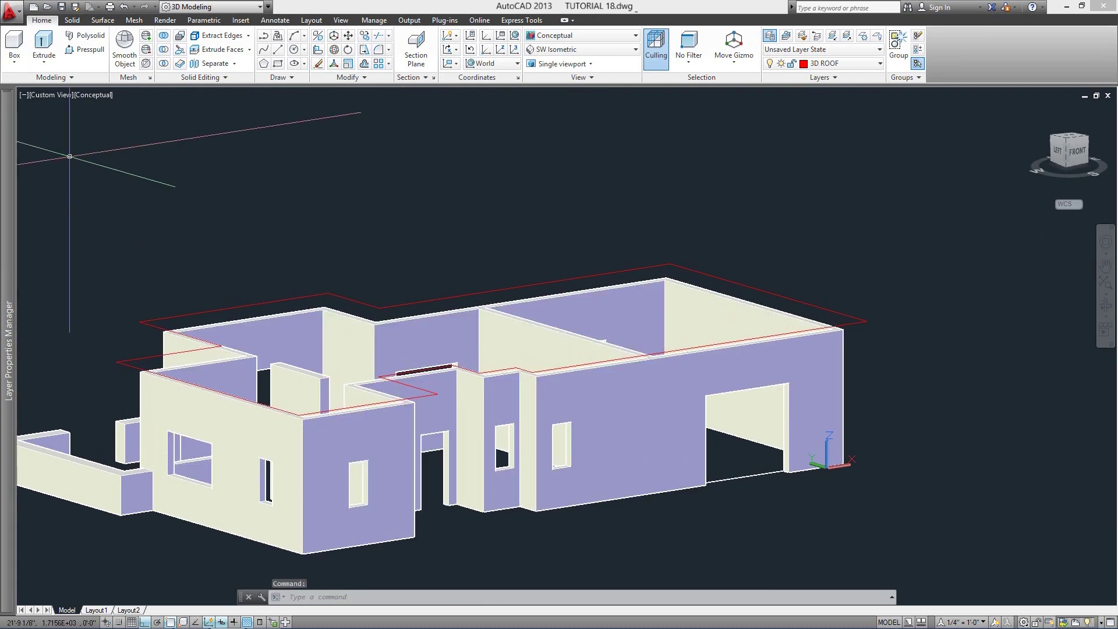
# Extrude the raised outline 50 high with a 57° taper into a hip roof.
pyautogui.click(43, 51)
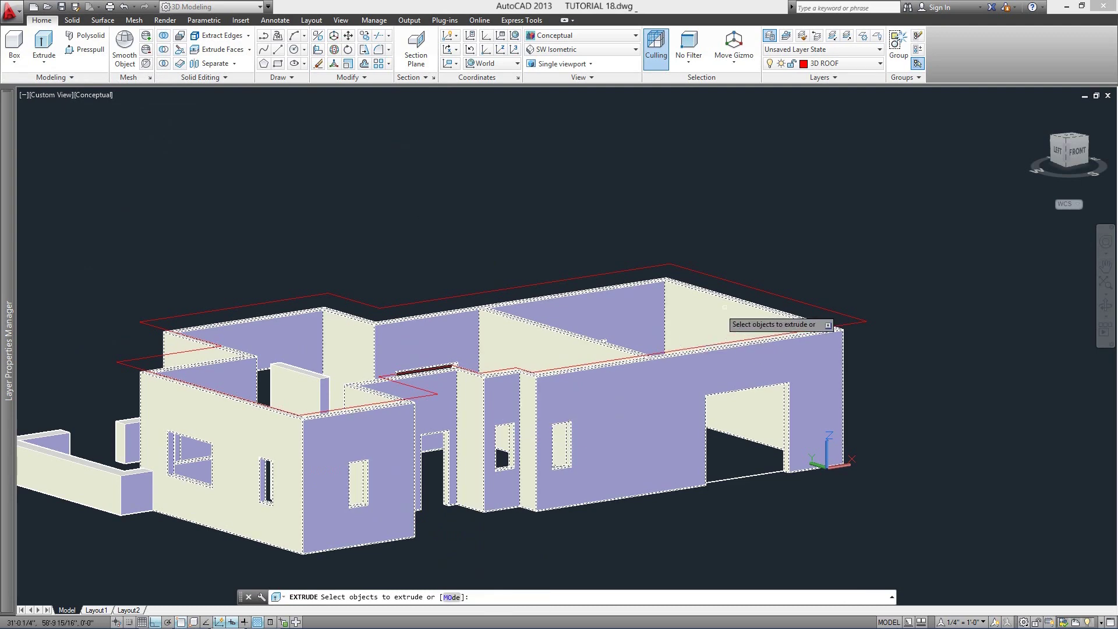
pyautogui.click(770, 294)
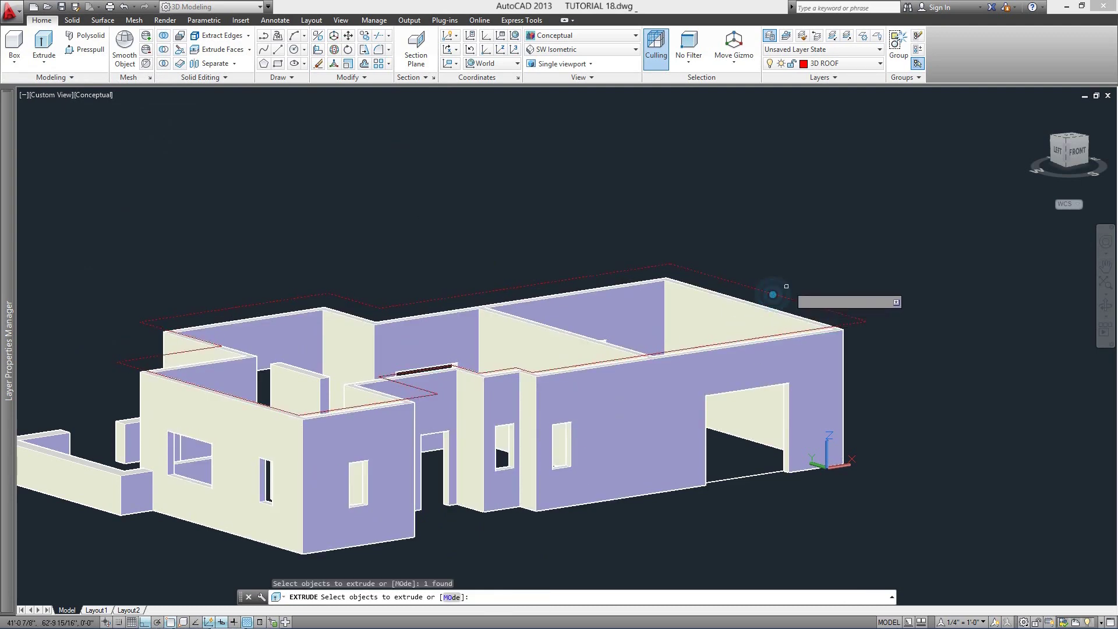
pyautogui.press('Return')
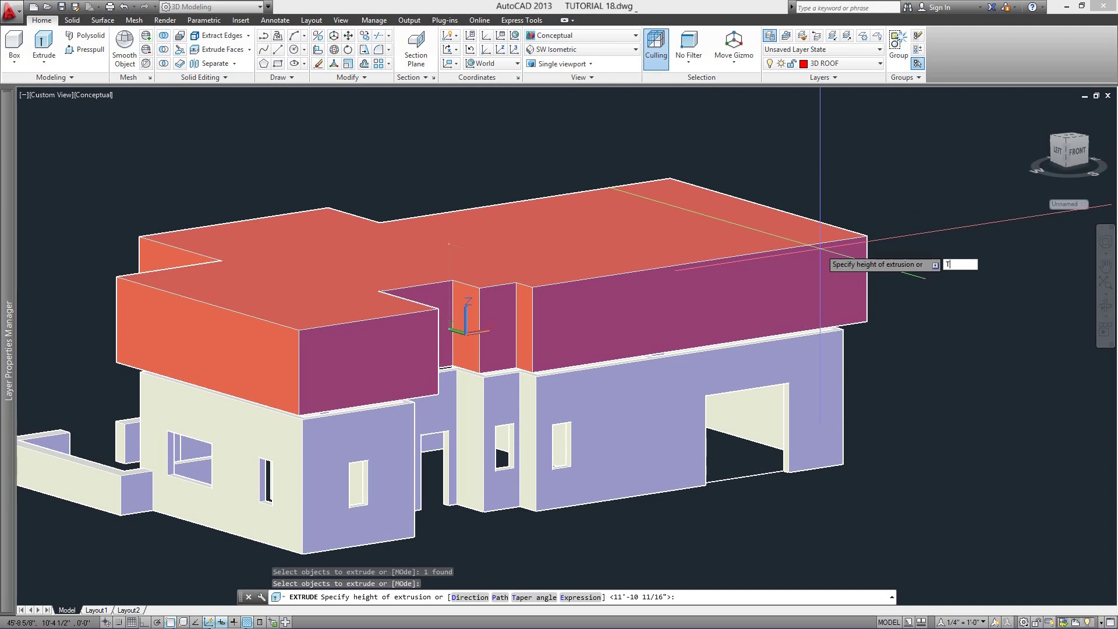
pyautogui.press('Return')
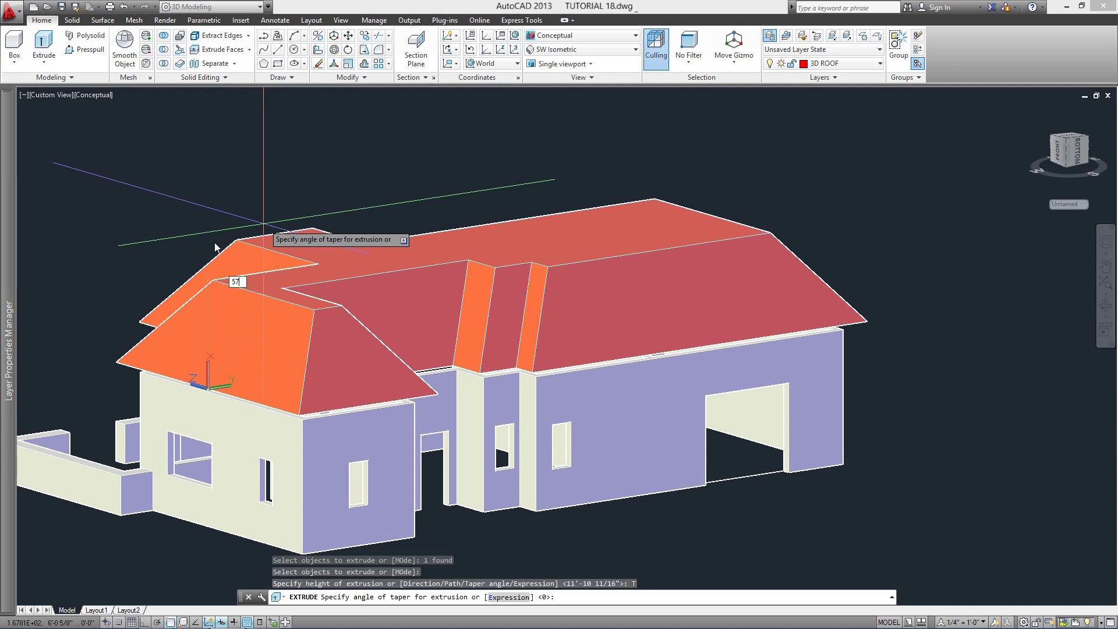
pyautogui.press('Return')
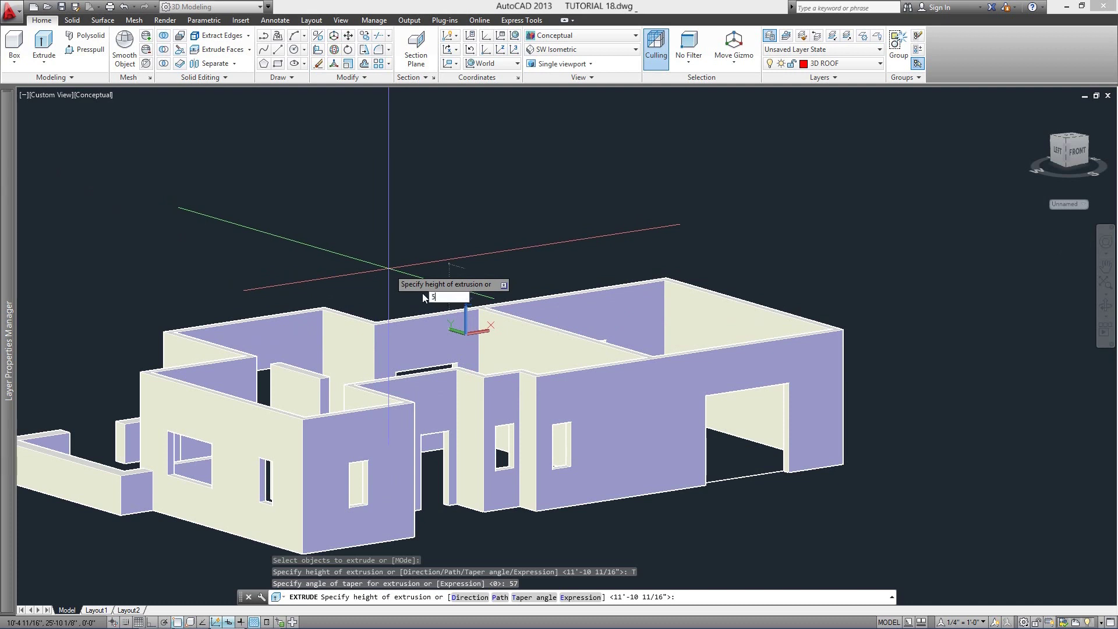
pyautogui.write('0')
pyautogui.press('Return')
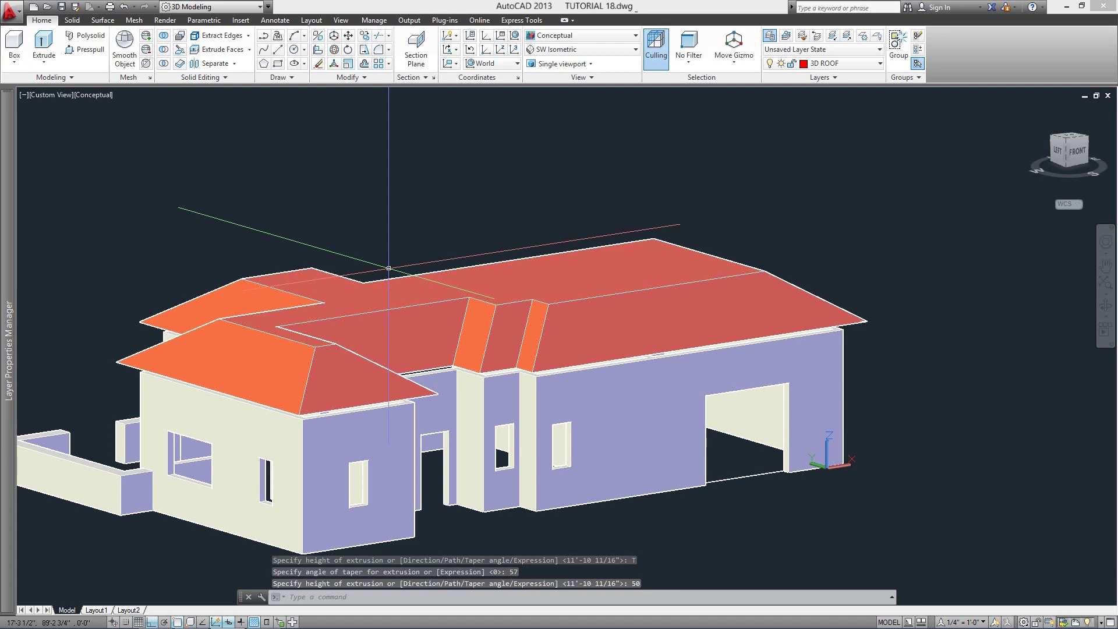
# Orbit to view the roof from behind and inspect the roof solid.
pyautogui.keyDown('shift'); pyautogui.moveTo(380, 312); pyautogui.dragTo(669, 267, button='middle'); pyautogui.keyUp('shift')
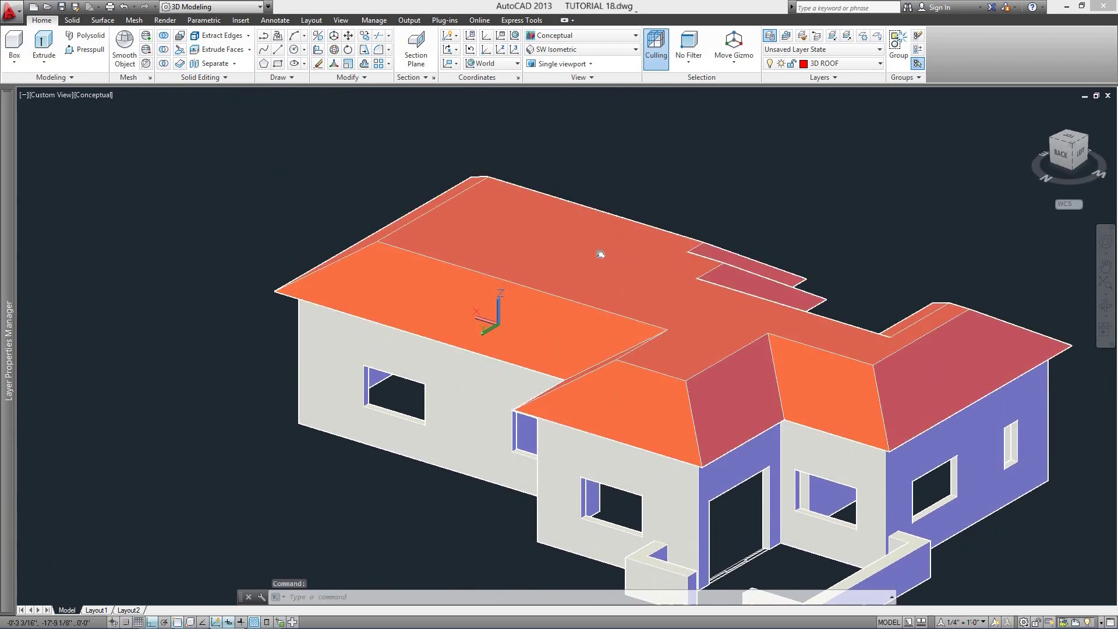
pyautogui.moveTo(600, 253); pyautogui.dragTo(537, 248, button='middle')
pyautogui.click(512, 262)
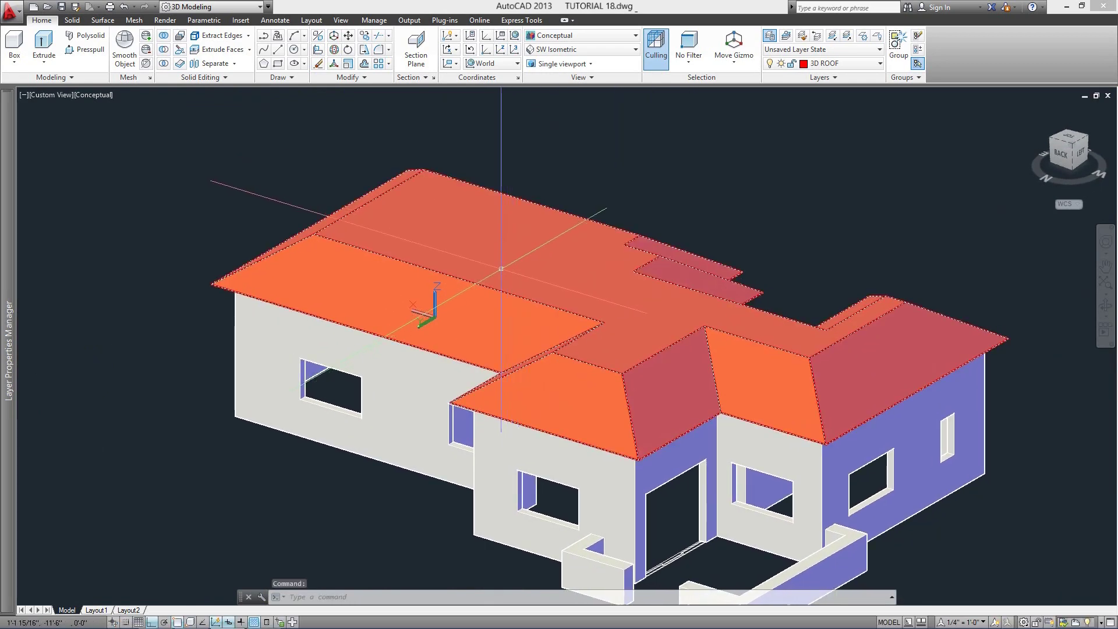
pyautogui.press('Escape')
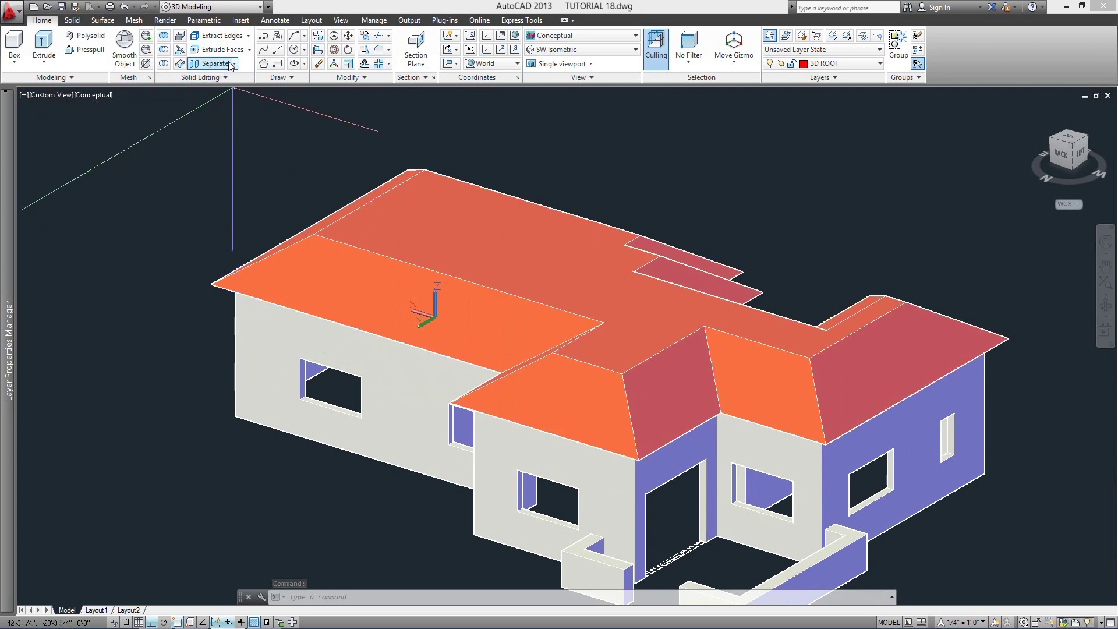
# Remove the flat top face from the roof solid with Delete Faces and exit SOLIDEDIT.
pyautogui.click(250, 49)
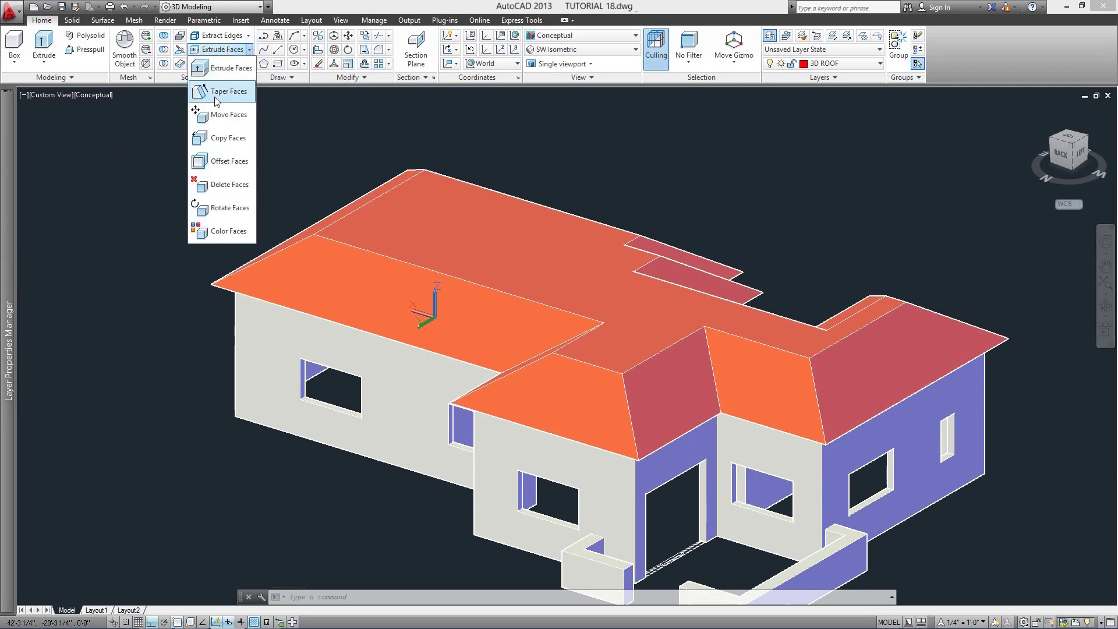
pyautogui.click(214, 192)
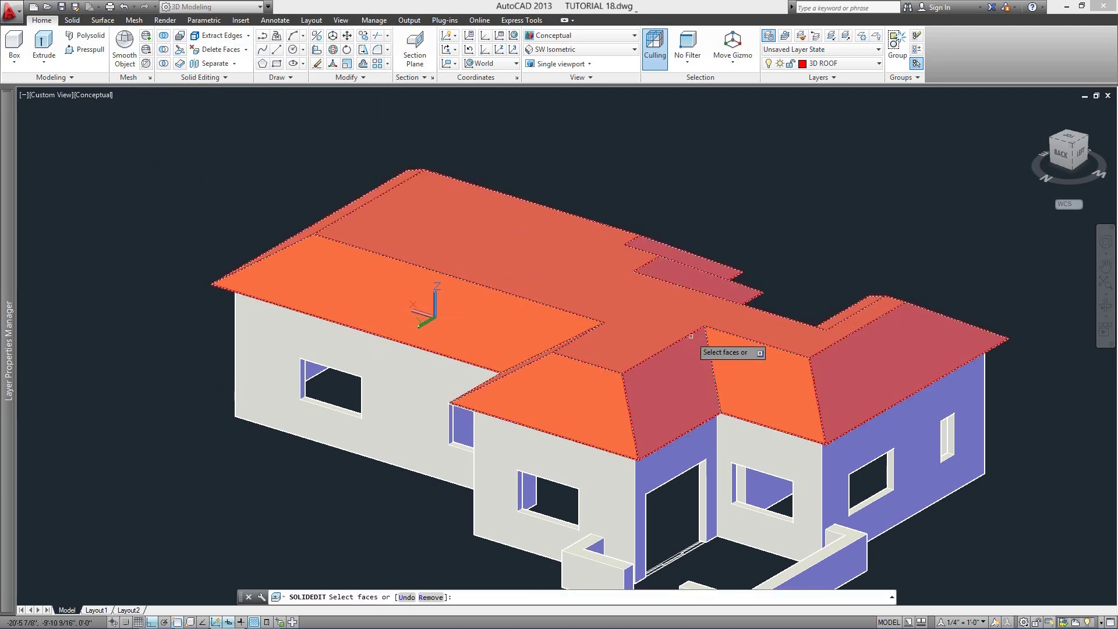
pyautogui.click(474, 228)
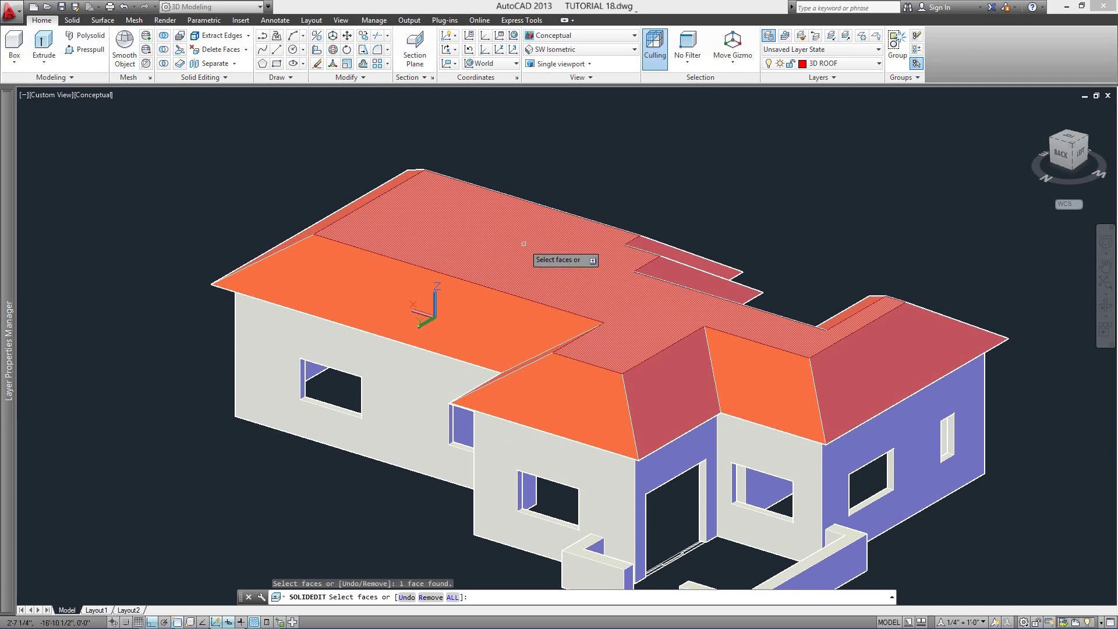
pyautogui.press('Return')
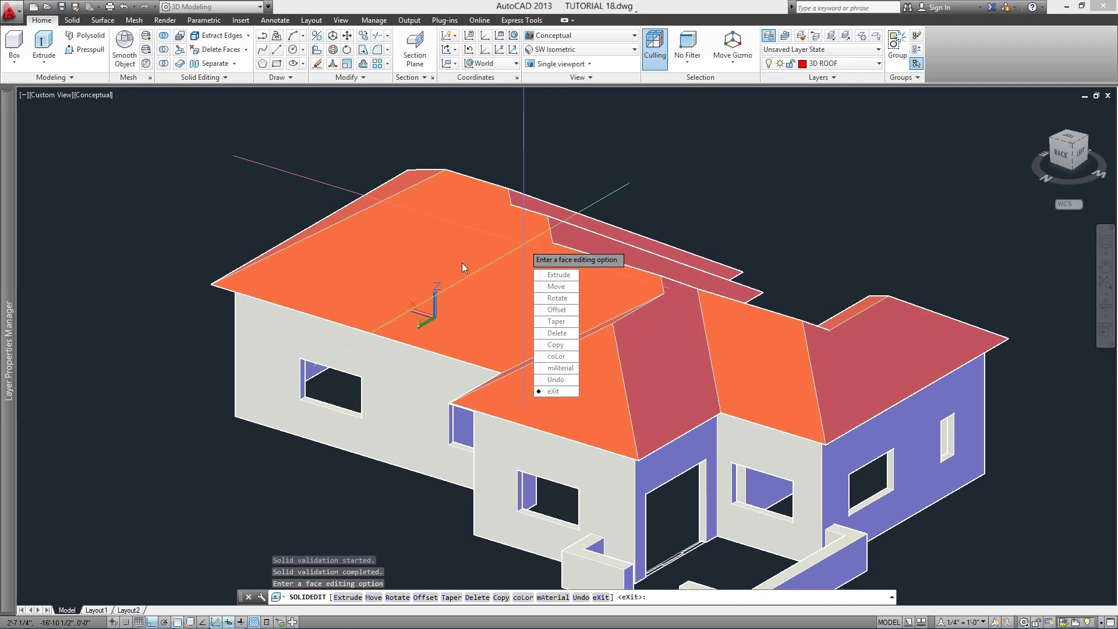
pyautogui.keyDown('shift'); pyautogui.moveTo(494, 399); pyautogui.dragTo(279, 364, button='middle'); pyautogui.keyUp('shift')
pyautogui.keyDown('shift'); pyautogui.moveTo(537, 375); pyautogui.dragTo(564, 381, button='middle'); pyautogui.keyUp('shift')
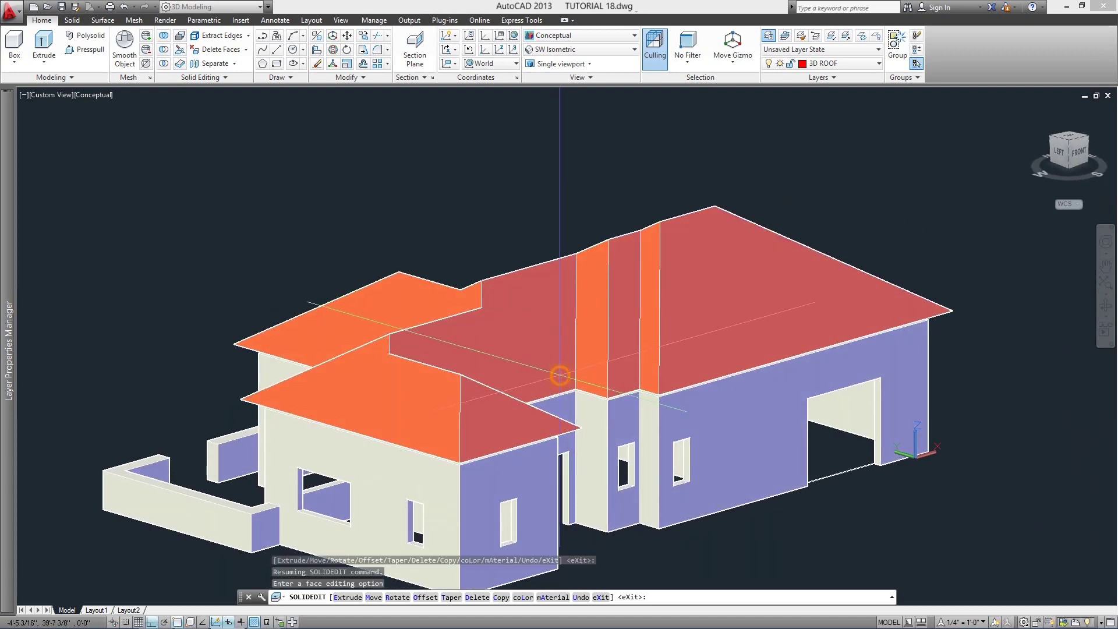
pyautogui.press('Return')
pyautogui.rightClick(560, 375)
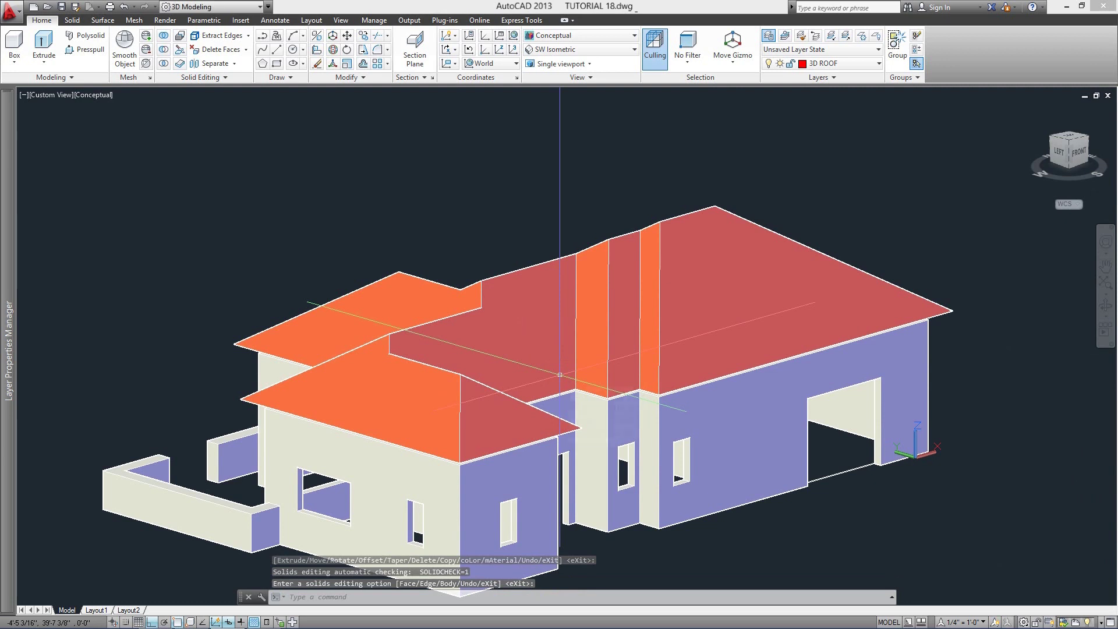
pyautogui.press('Return')
pyautogui.press('Down')
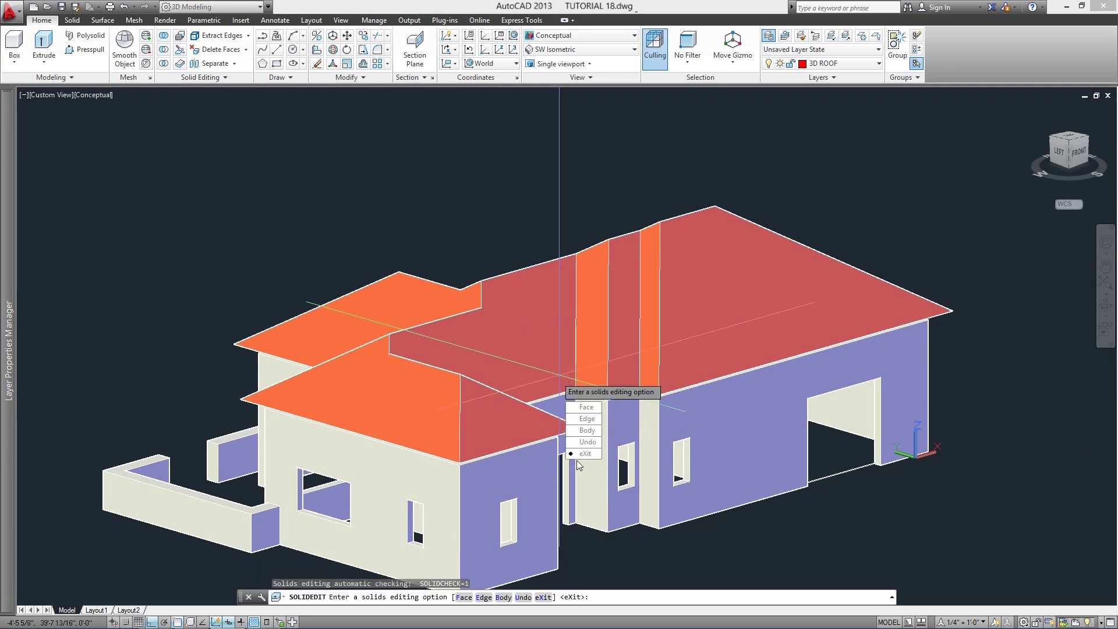
# Orbit and zoom around the house to look up under the roof overhang.
pyautogui.press('Return')
pyautogui.moveTo(708, 515); pyautogui.dragTo(630, 424, button='middle')
pyautogui.click(558, 396)
pyautogui.keyDown('shift'); pyautogui.moveTo(557, 396); pyautogui.dragTo(756, 412, button='middle'); pyautogui.keyUp('shift')
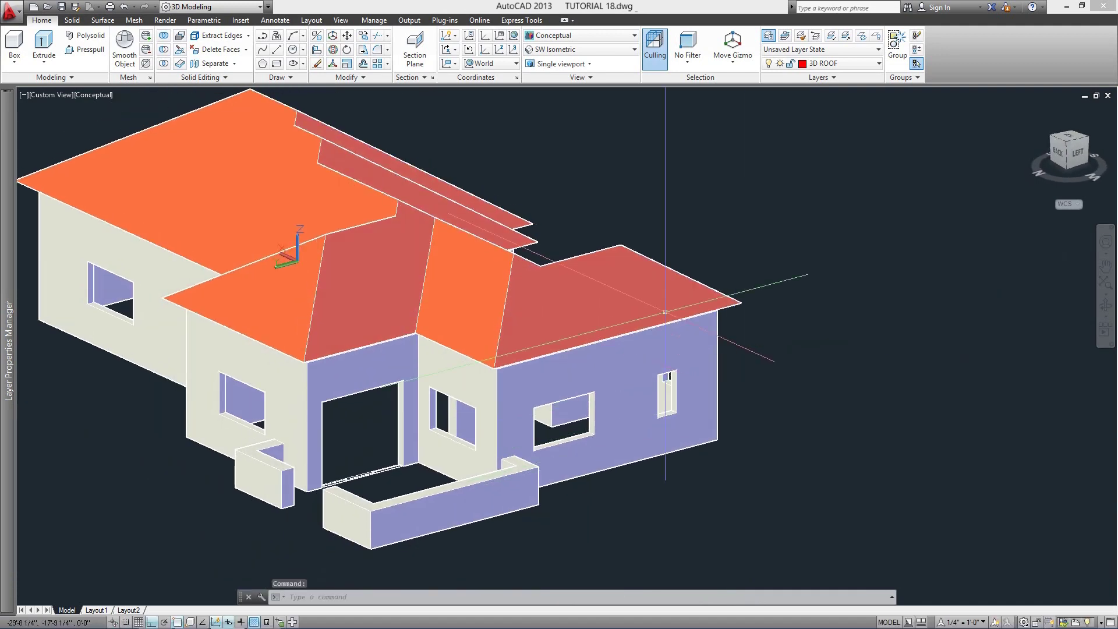
pyautogui.keyDown('shift'); pyautogui.moveTo(522, 378); pyautogui.dragTo(520, 325, button='middle'); pyautogui.keyUp('shift')
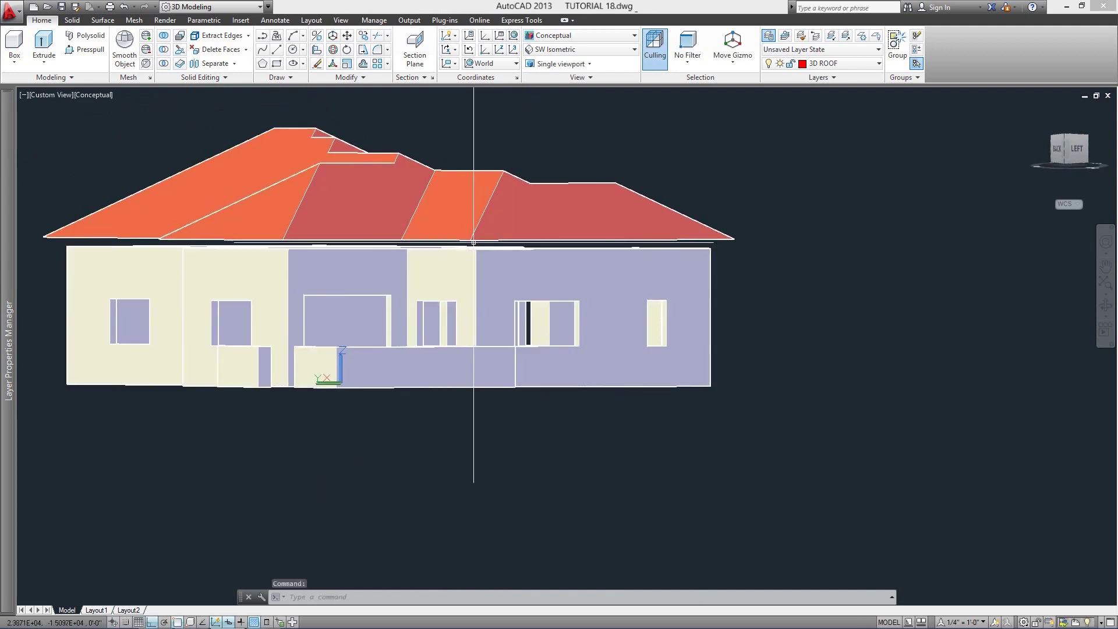
pyautogui.scroll(4, 473, 242)
pyautogui.keyDown('shift'); pyautogui.moveTo(686, 291); pyautogui.dragTo(460, 269, button='middle'); pyautogui.keyUp('shift')
pyautogui.scroll(-5, 636, 386)
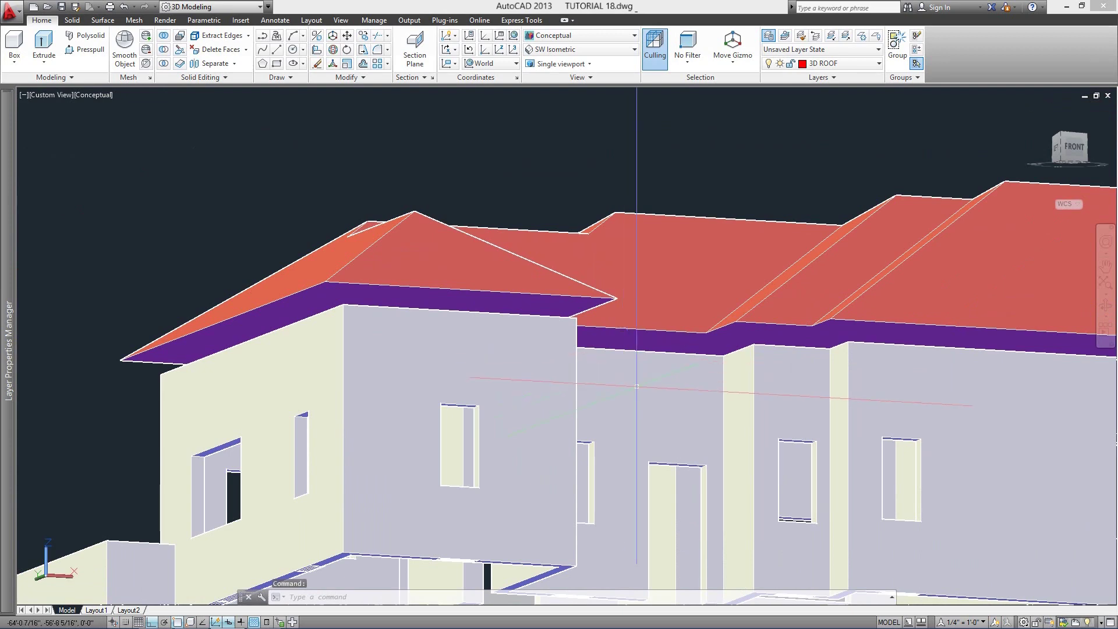
pyautogui.keyDown('shift'); pyautogui.moveTo(636, 386); pyautogui.dragTo(520, 317, button='middle'); pyautogui.keyUp('shift')
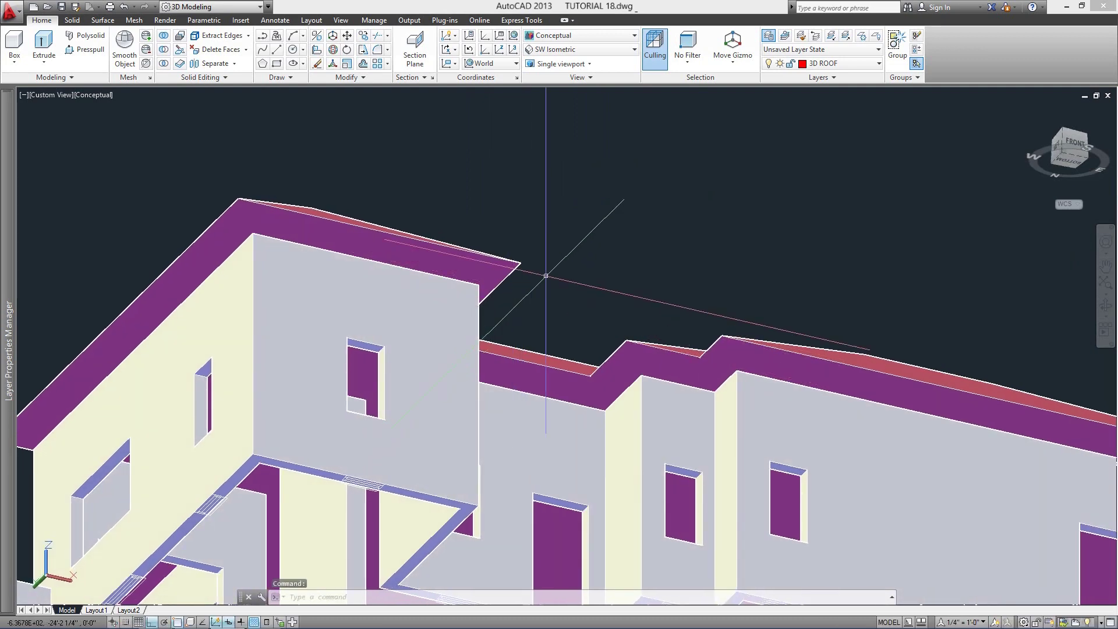
# Extrude the roof face by a height of 10 with 0 taper to thicken the roof edge.
pyautogui.click(247, 50)
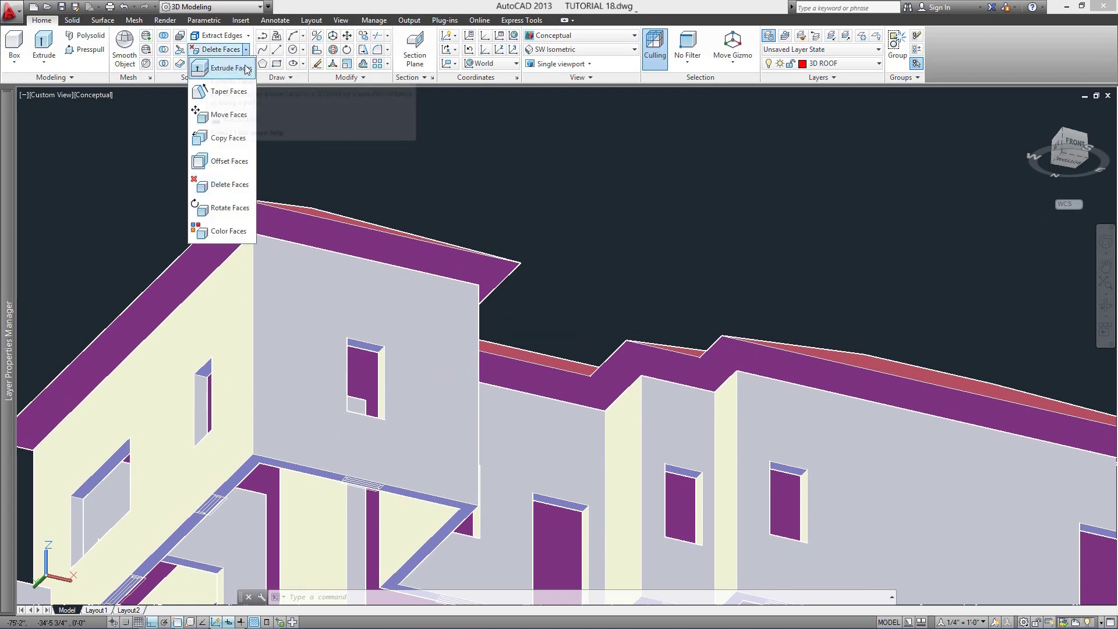
pyautogui.click(221, 67)
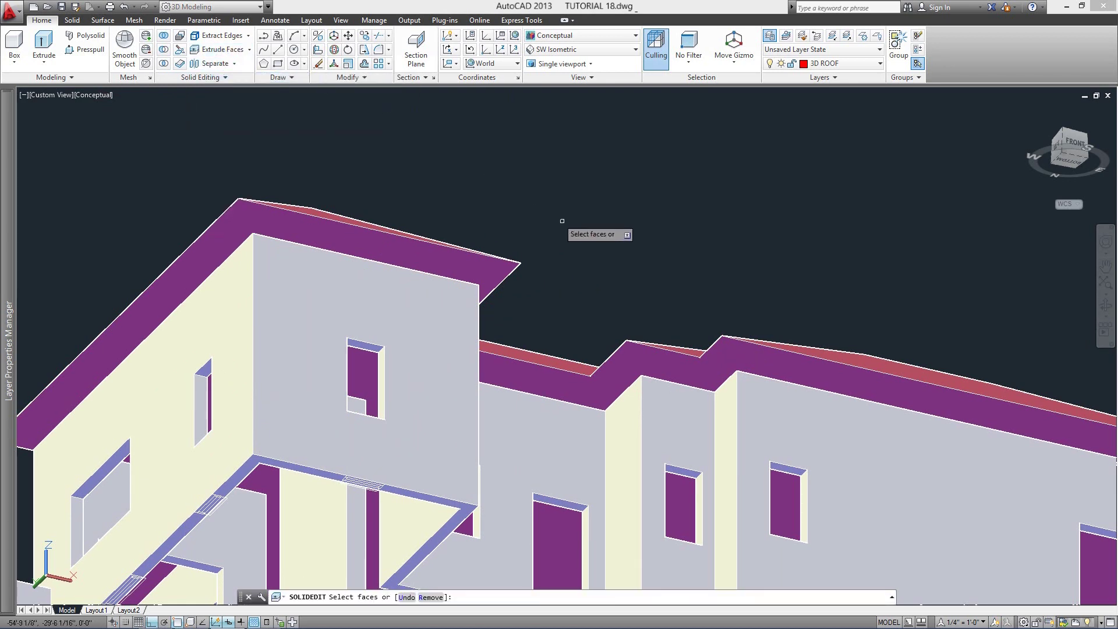
pyautogui.click(458, 271)
pyautogui.click(468, 265)
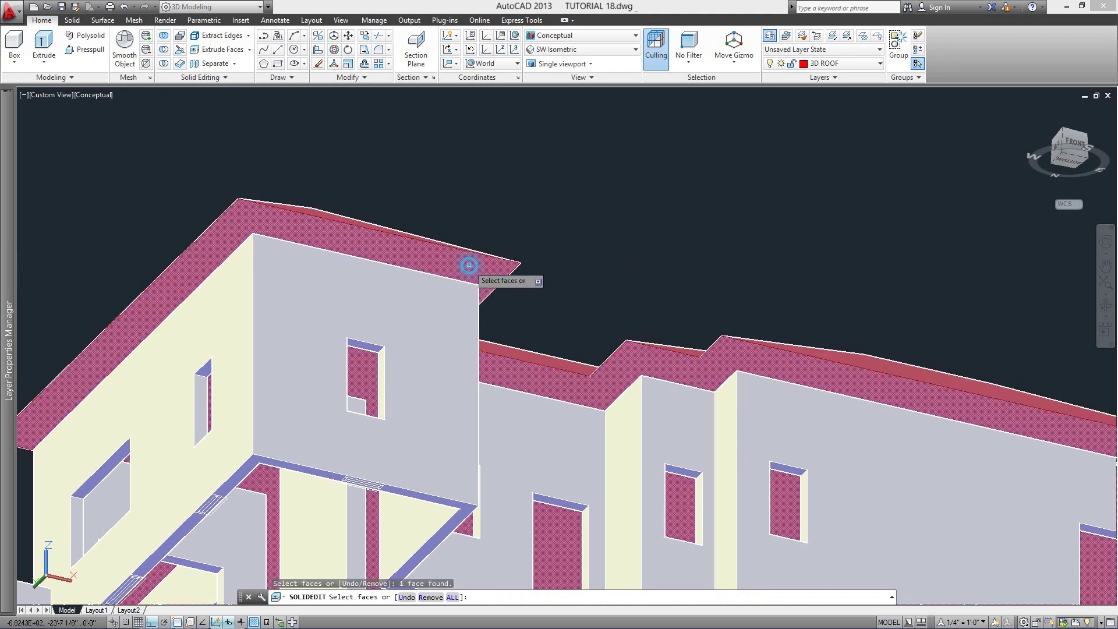
pyautogui.press('Return')
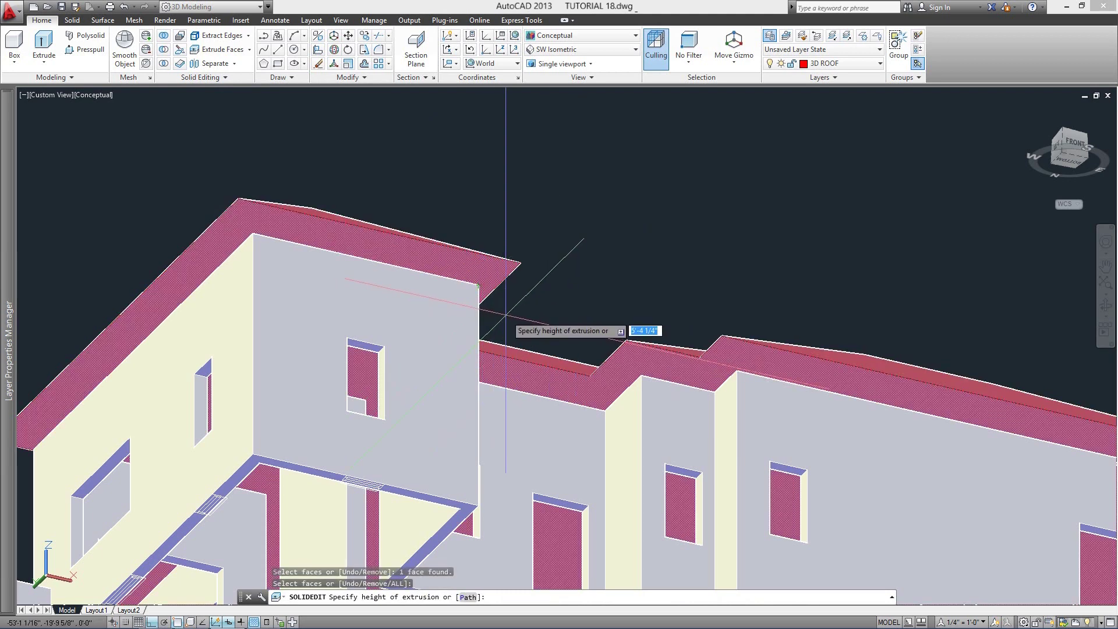
pyautogui.press('Return')
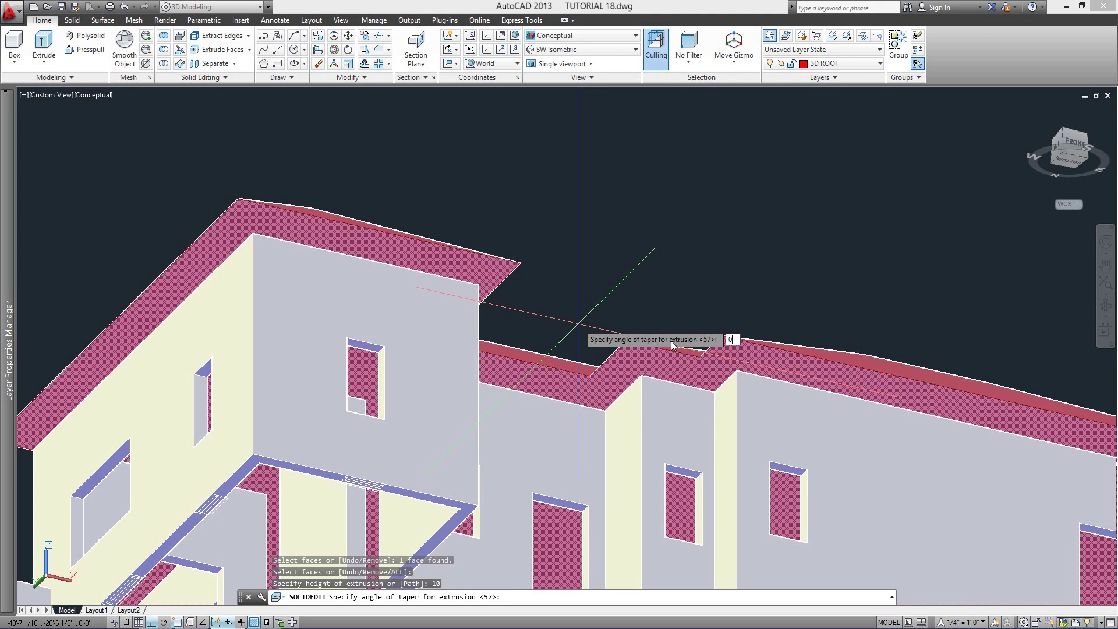
pyautogui.write('0')
pyautogui.press('Return')
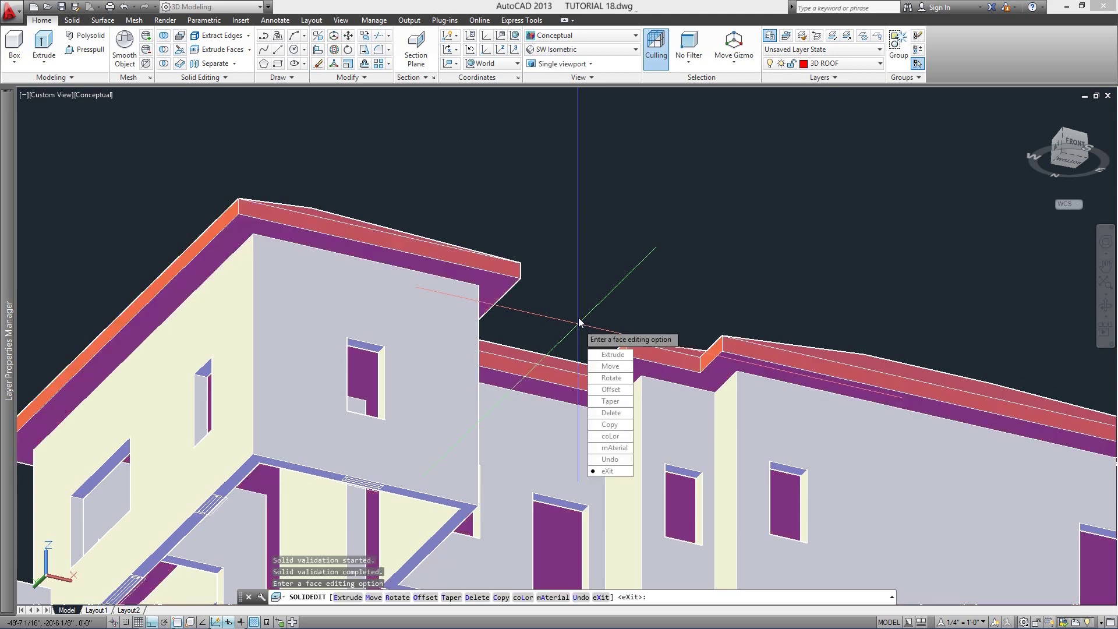
pyautogui.press('Return')
pyautogui.press('Return')
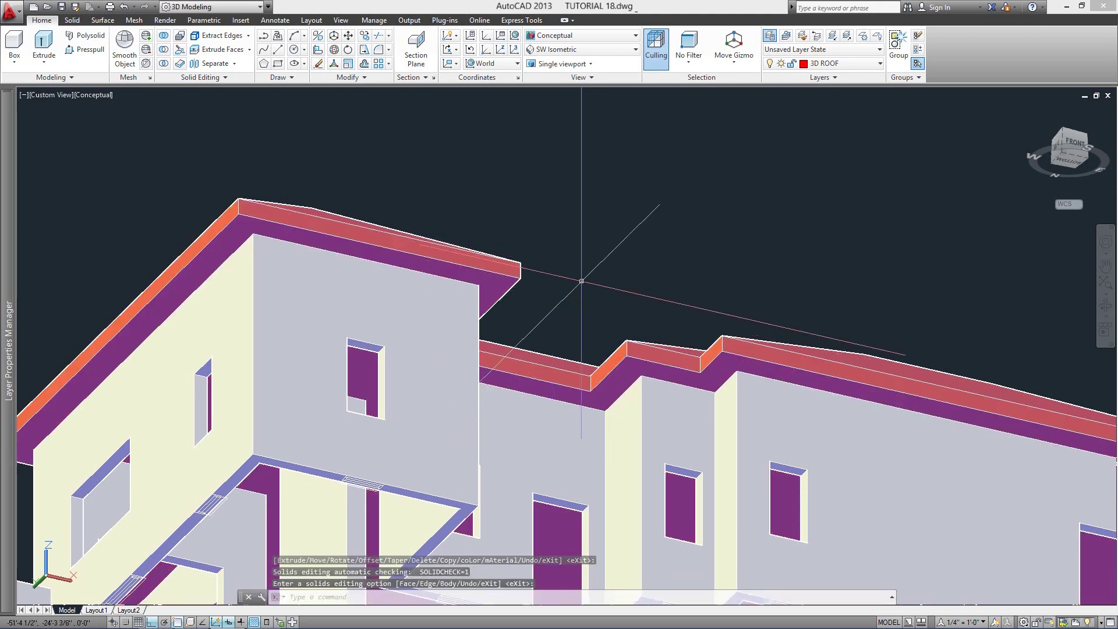
pyautogui.keyDown('shift'); pyautogui.moveTo(607, 259); pyautogui.dragTo(582, 348, button='middle'); pyautogui.keyUp('shift')
# Zoom out and orbit to see the whole house, then expand the Layer Properties Manager.
pyautogui.scroll(-1, 582, 348)
pyautogui.keyDown('shift'); pyautogui.moveTo(513, 343); pyautogui.dragTo(435, 343, button='middle'); pyautogui.keyUp('shift')
pyautogui.keyDown('shift'); pyautogui.moveTo(687, 508); pyautogui.dragTo(706, 496, button='middle'); pyautogui.keyUp('shift')
pyautogui.scroll(3, 626, 385)
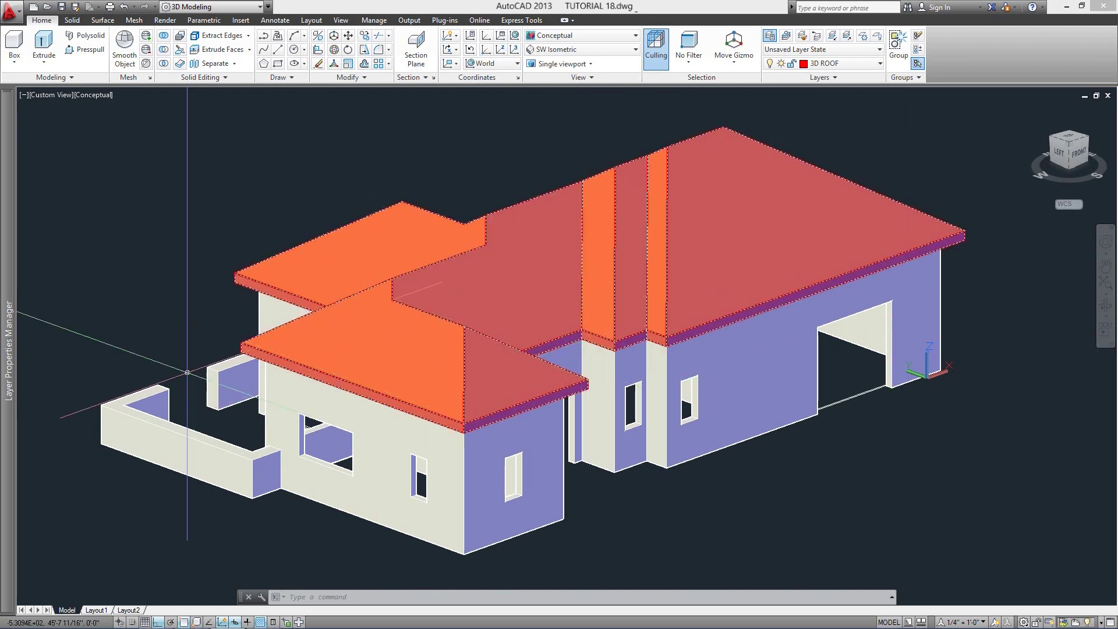
pyautogui.moveTo(8, 379)
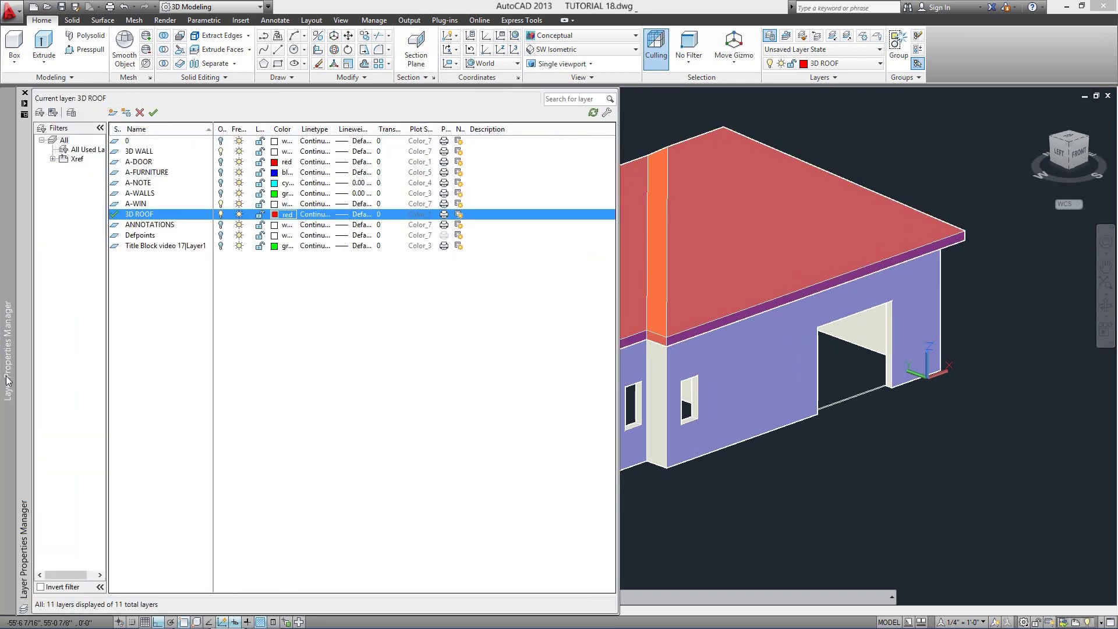
# Create a current SIDEWALKS layer and give it grey colour index 9.
pyautogui.click(114, 113)
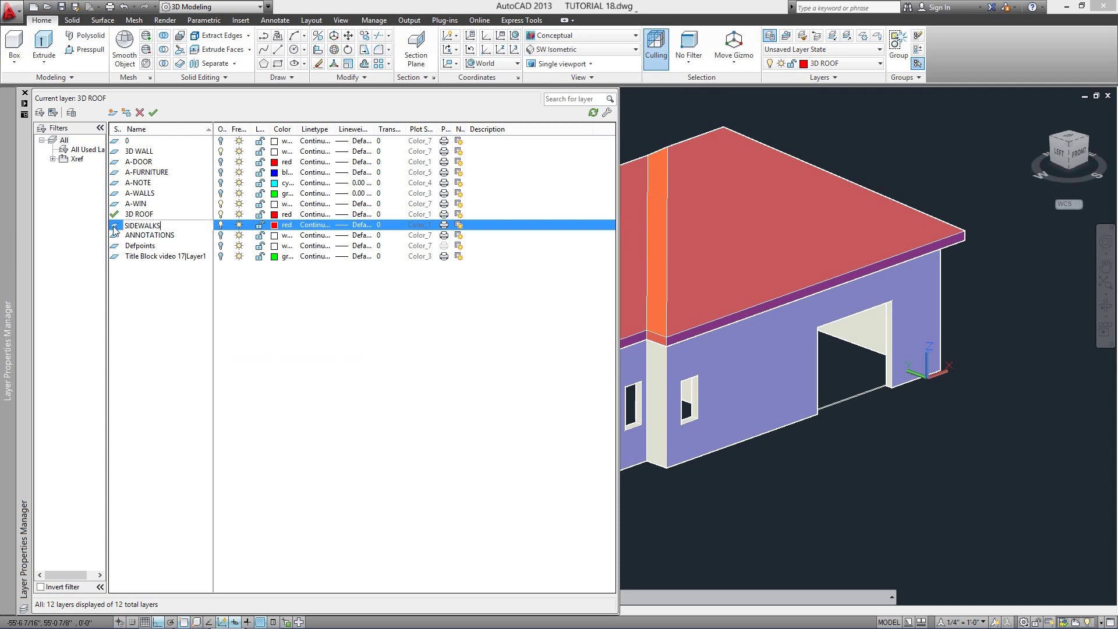
pyautogui.click(275, 226)
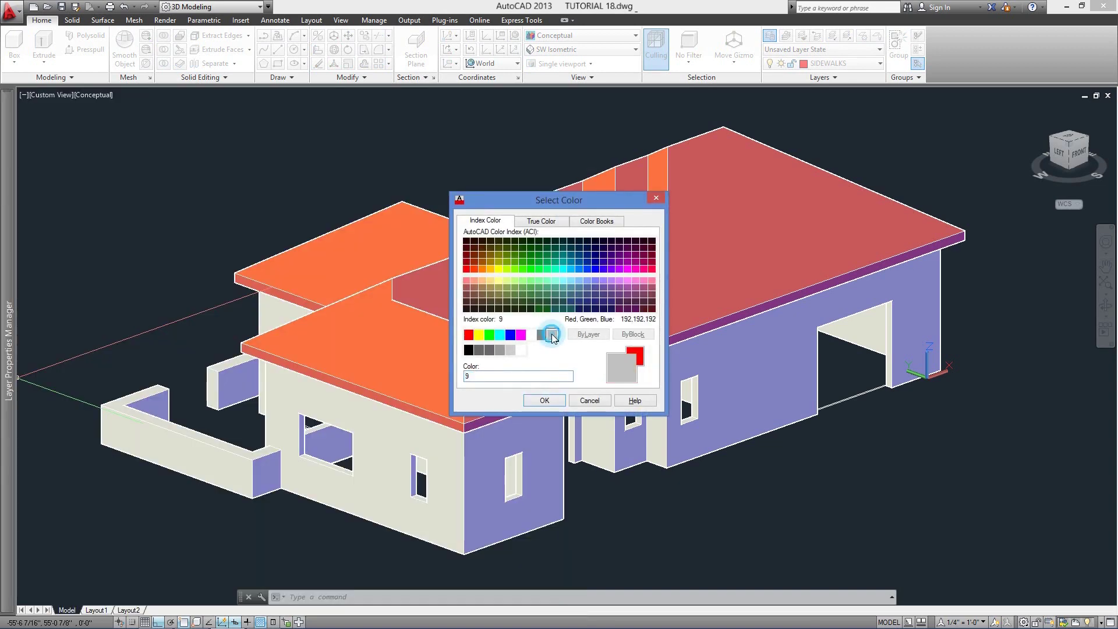
pyautogui.click(544, 401)
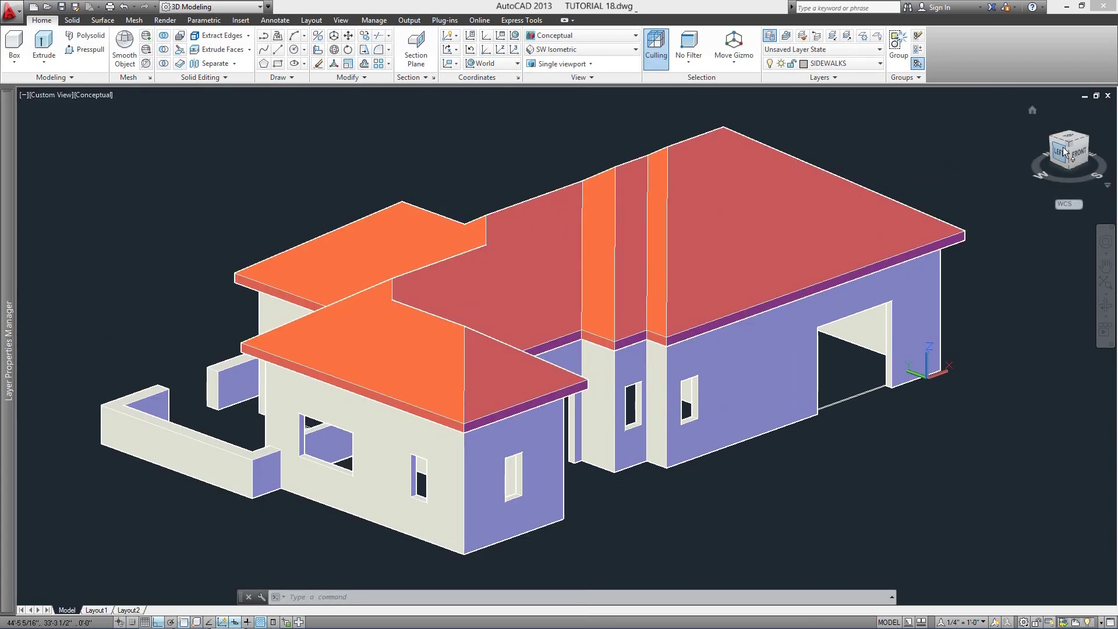
pyautogui.click(1070, 141)
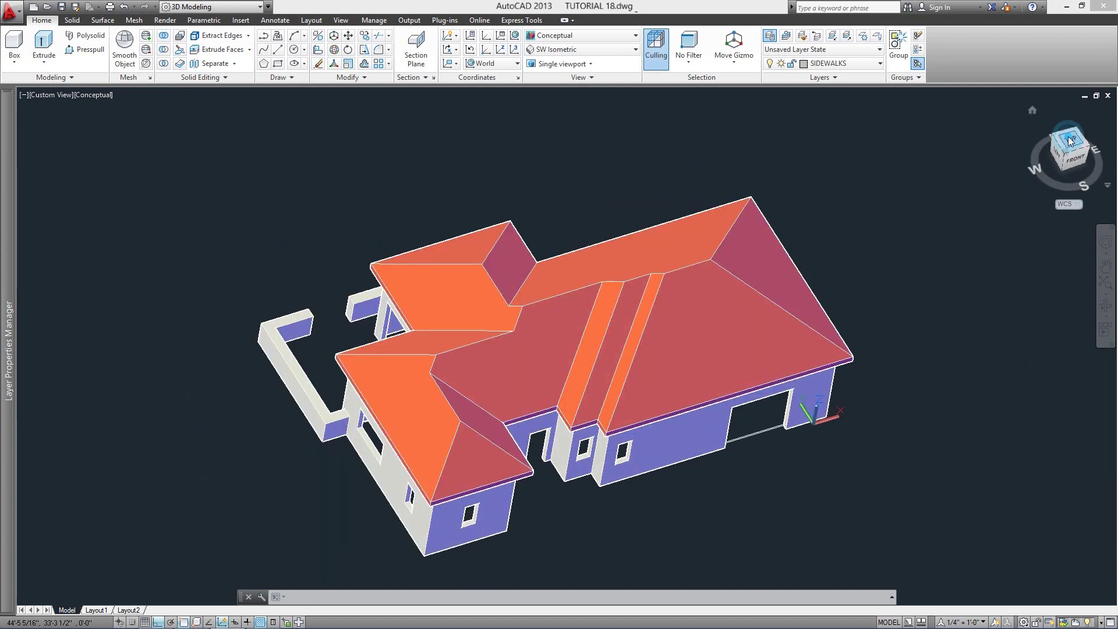
pyautogui.moveTo(638, 321); pyautogui.dragTo(631, 317, button='middle')
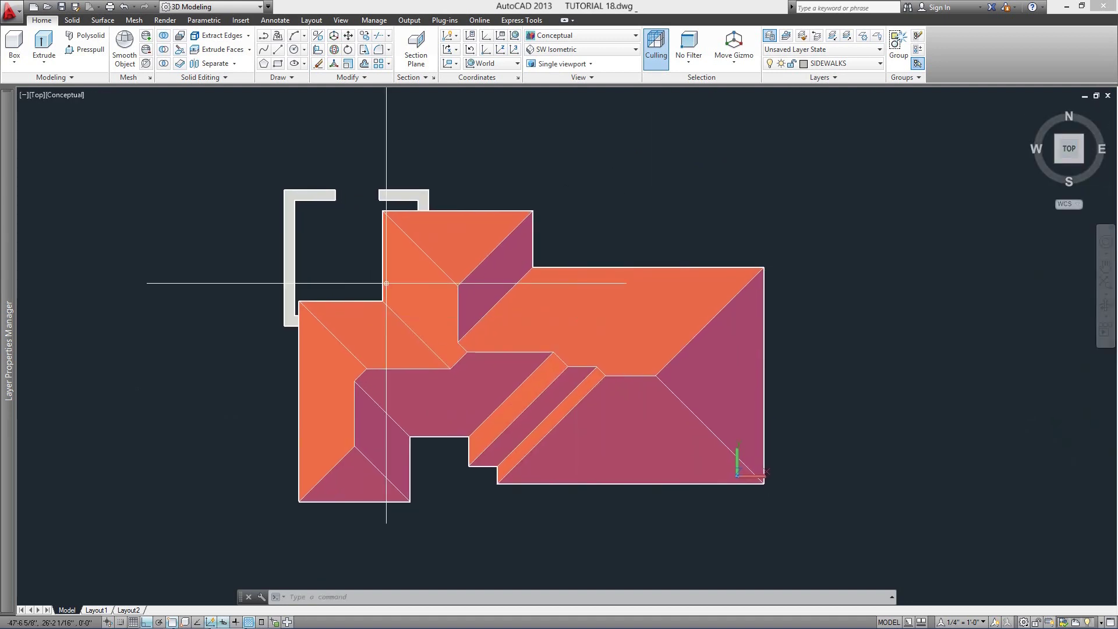
pyautogui.click(16, 47)
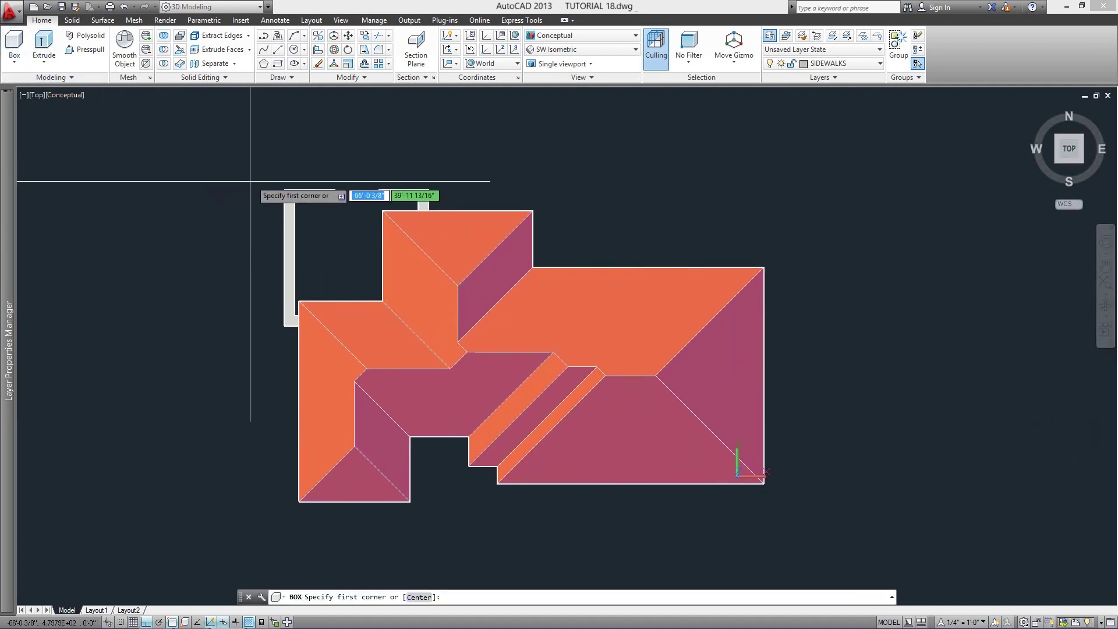
pyautogui.click(240, 160)
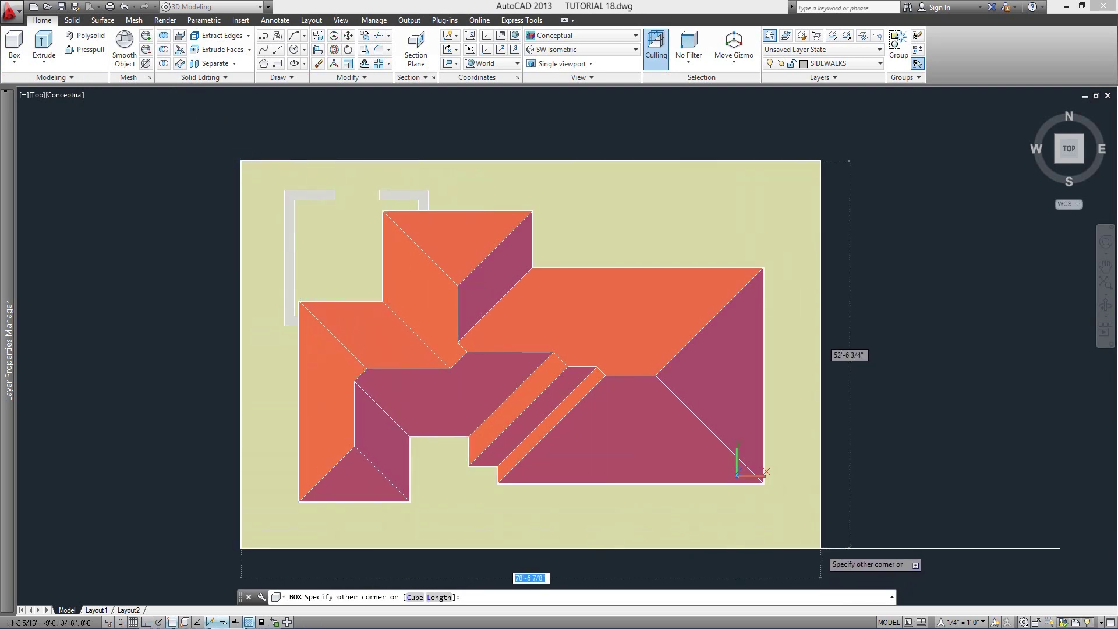
pyautogui.click(820, 552)
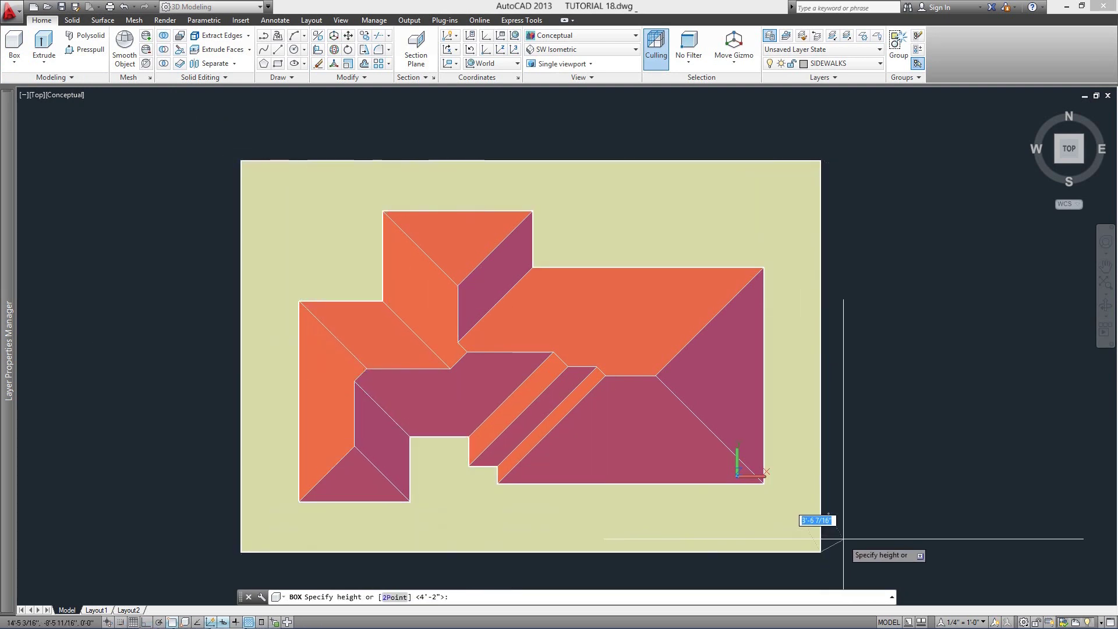
pyautogui.moveTo(845, 539); pyautogui.dragTo(838, 506, button='middle')
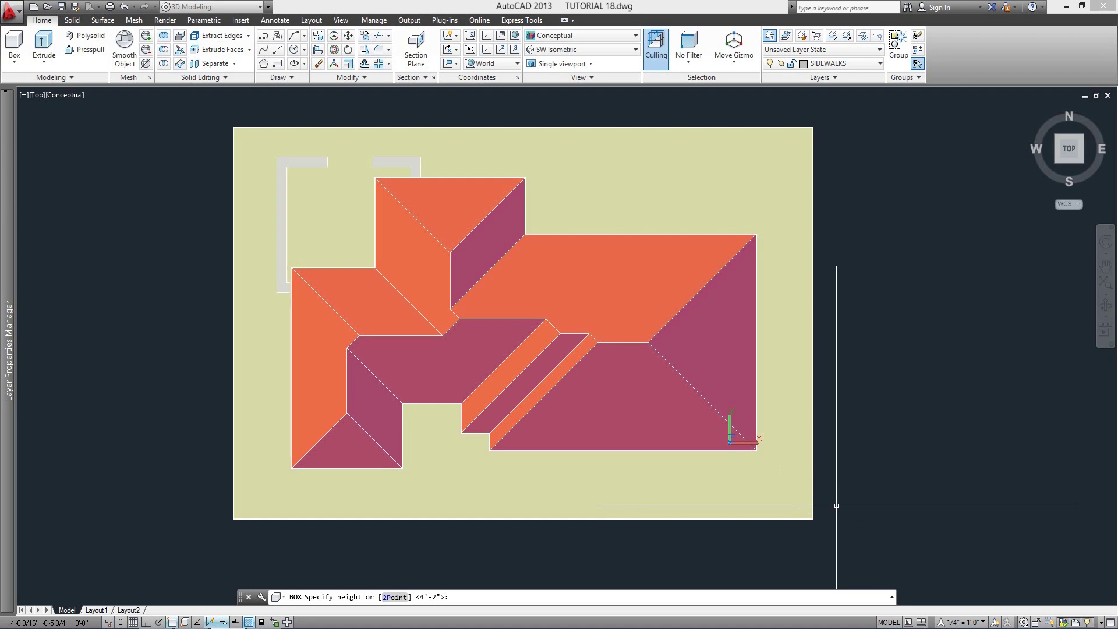
pyautogui.press('Return')
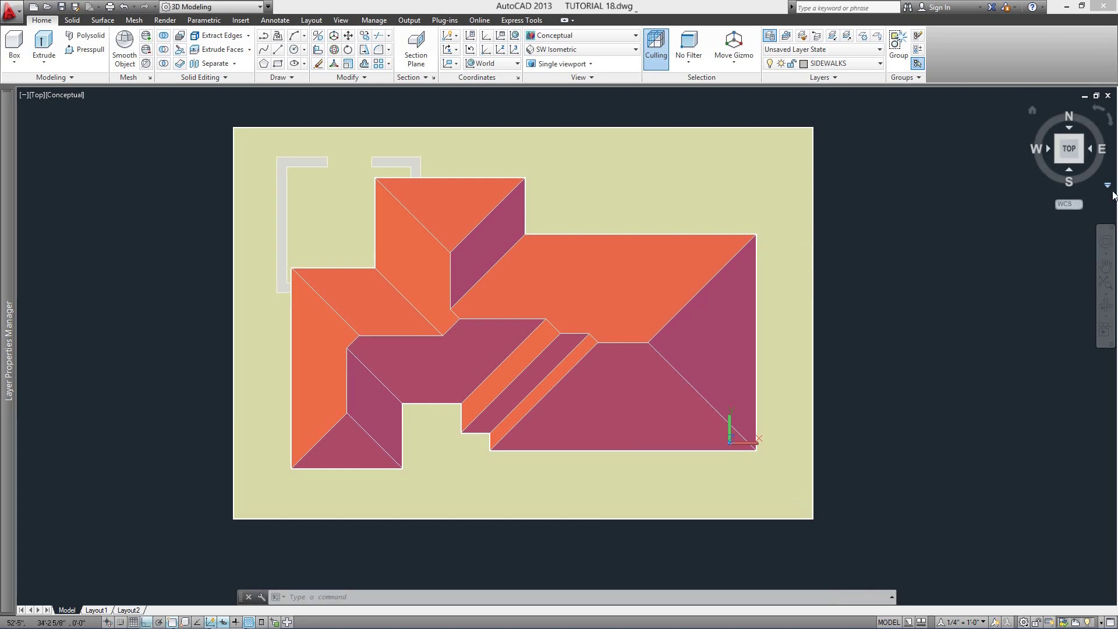
pyautogui.click(1069, 170)
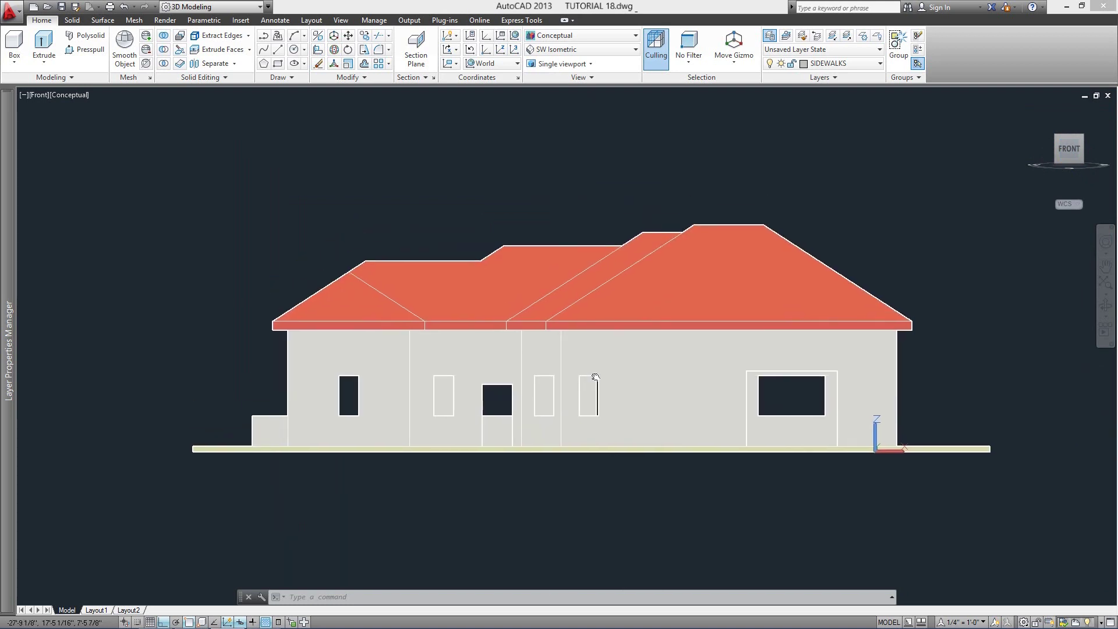
# Switch the display to 2D Wireframe for the front elevation.
pyautogui.click(78, 97)
pyautogui.click(115, 125)
pyautogui.scroll(8, 269, 459)
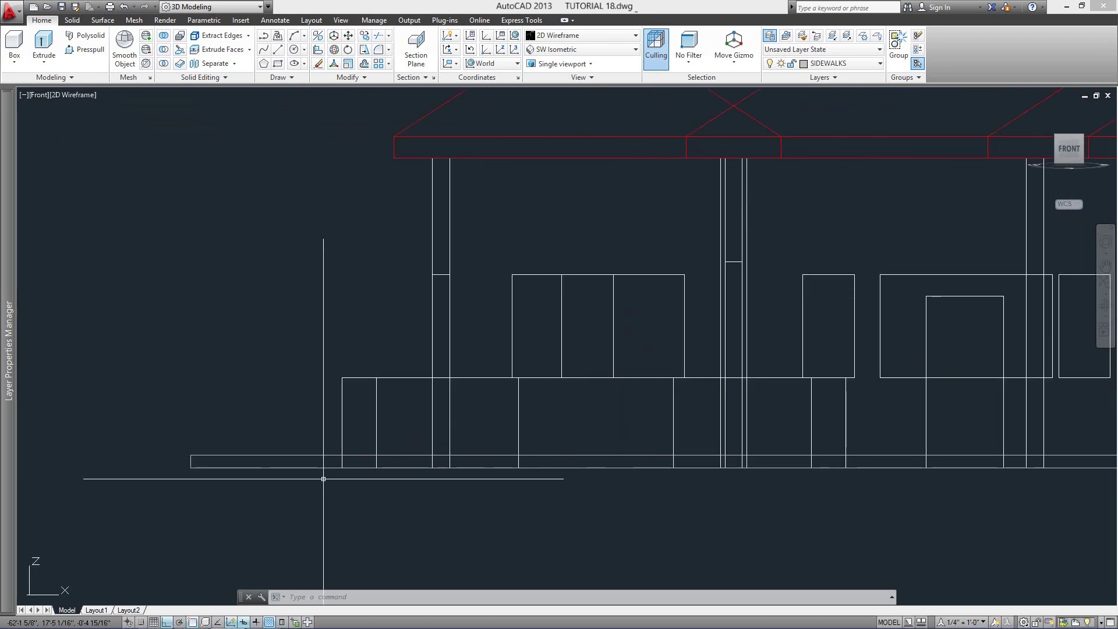
pyautogui.click(378, 432)
pyautogui.click(268, 404)
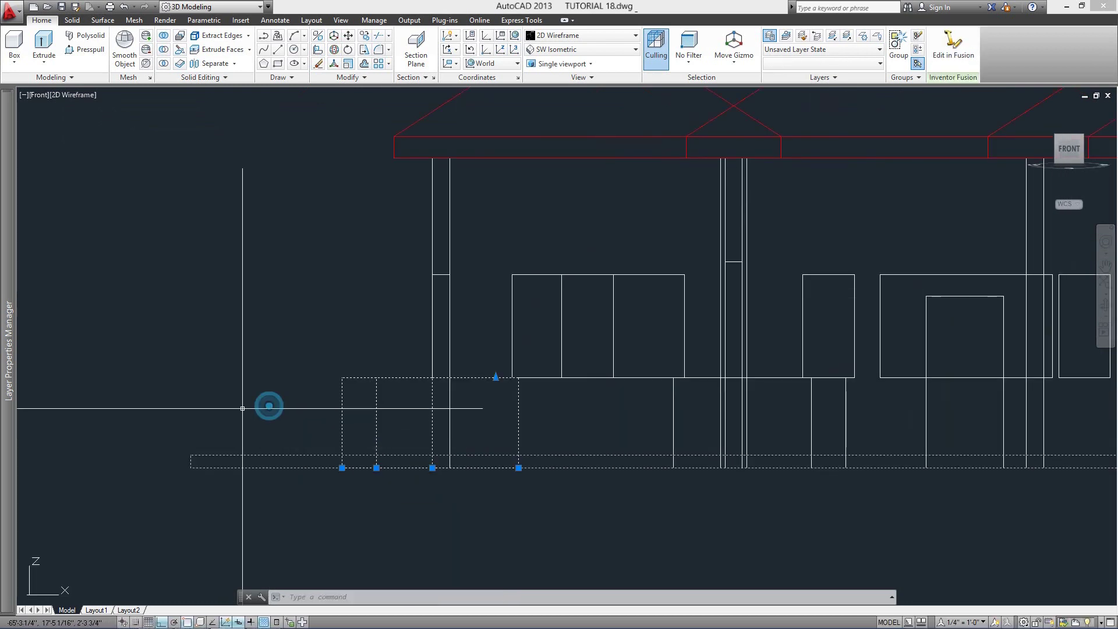
pyautogui.press('Escape')
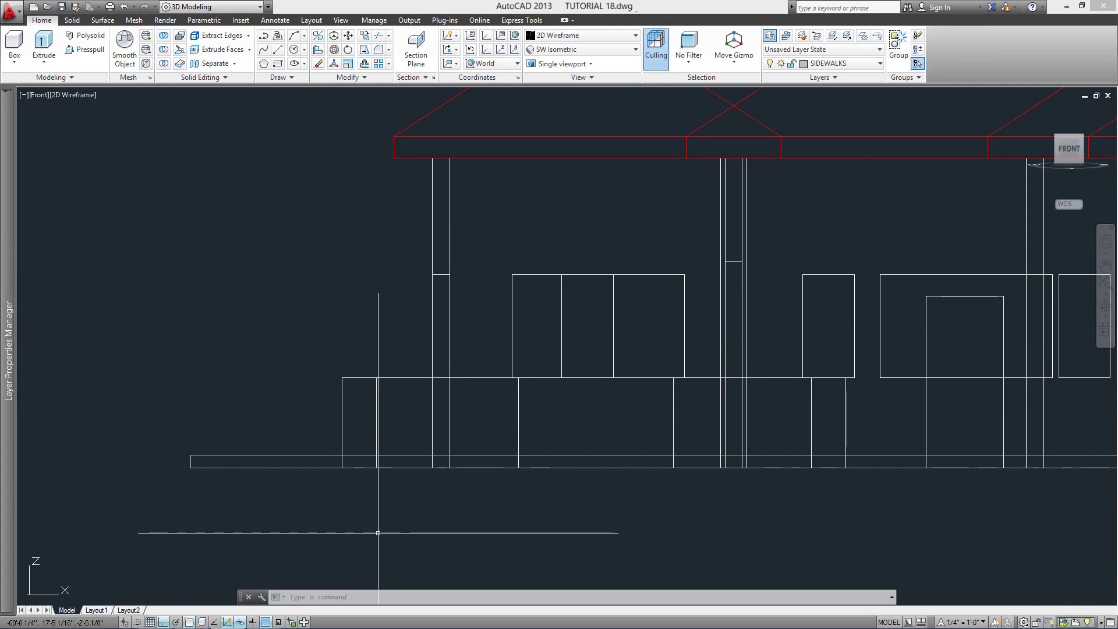
pyautogui.scroll(-4, 407, 527)
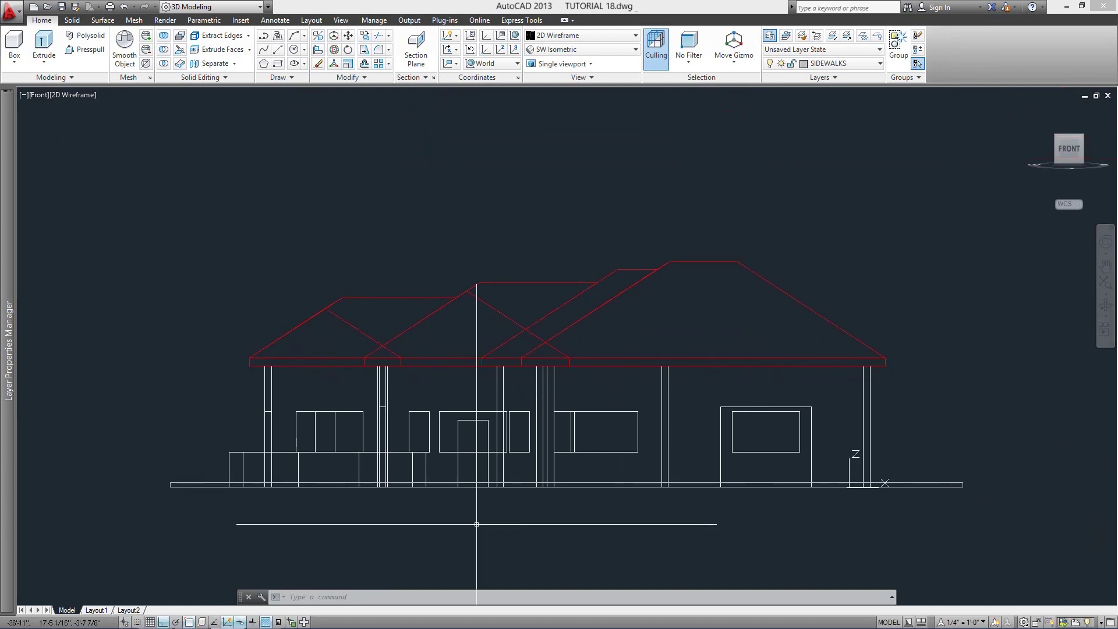
# Move the house by displacement 0,0,6 so it sits on the sidewalk slab.
pyautogui.write('M')
pyautogui.press('Return')
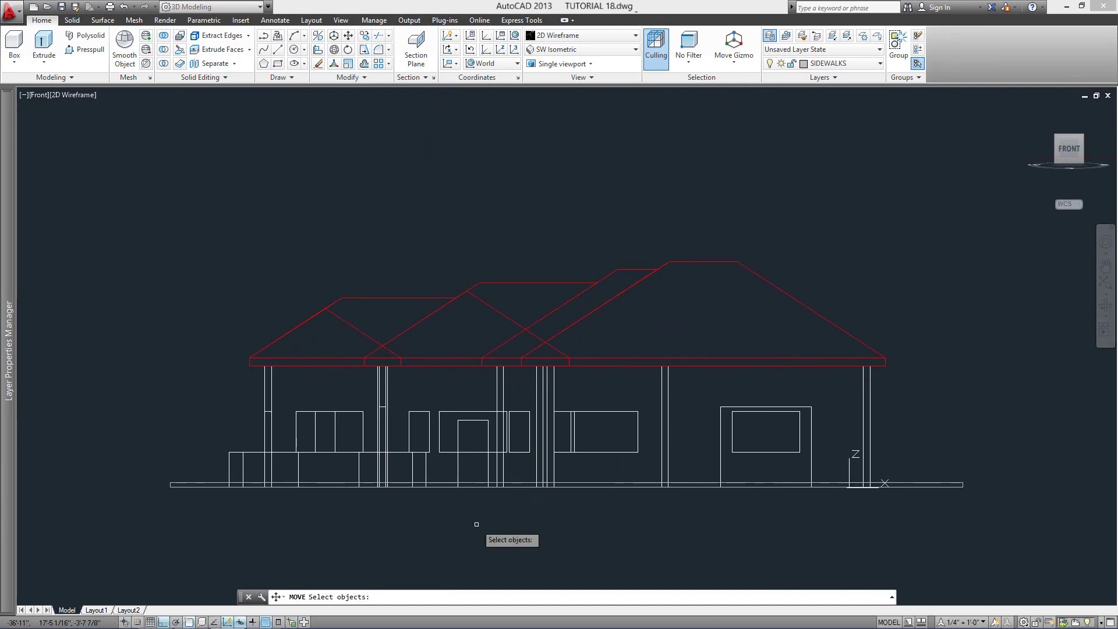
pyautogui.click(894, 475)
pyautogui.click(205, 274)
pyautogui.press('Return')
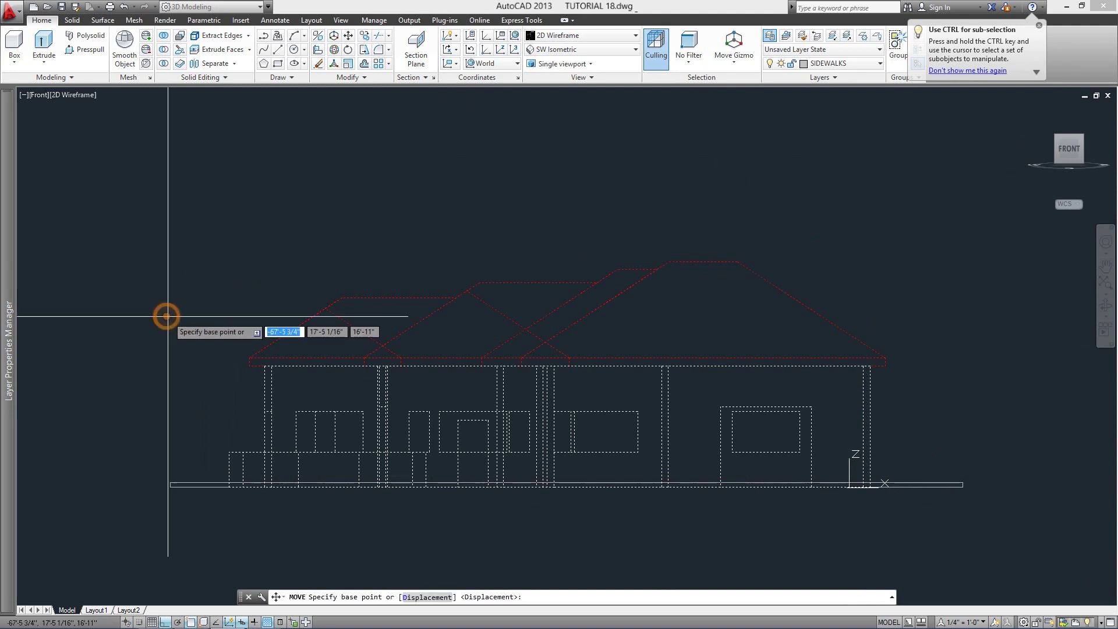
pyautogui.write('d')
pyautogui.press('Return')
pyautogui.write('0,0,')
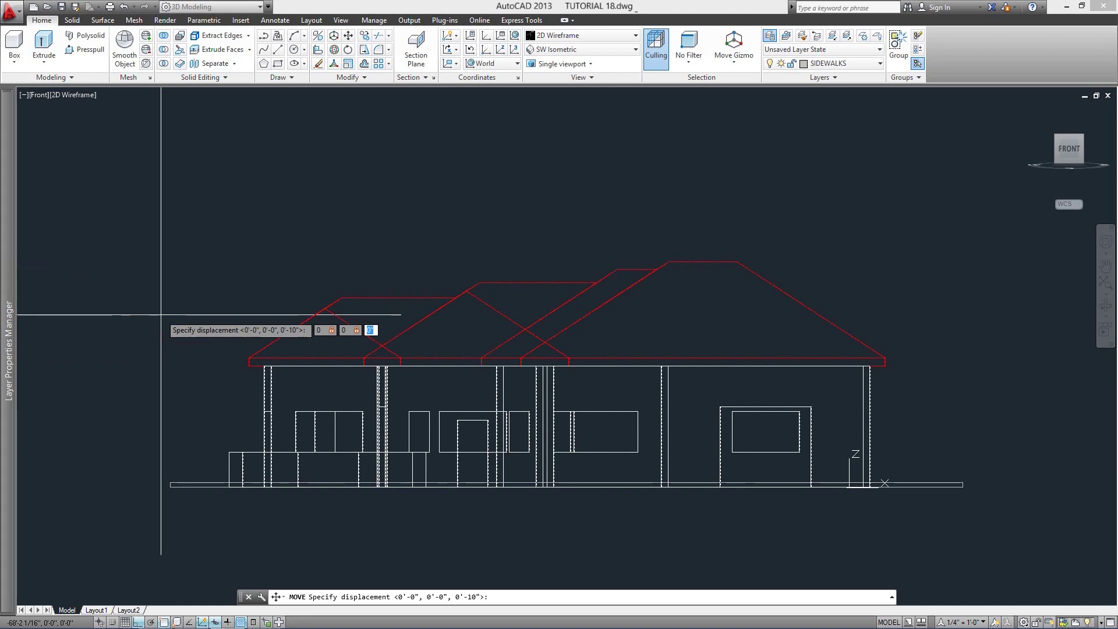
pyautogui.write('6')
pyautogui.press('Return')
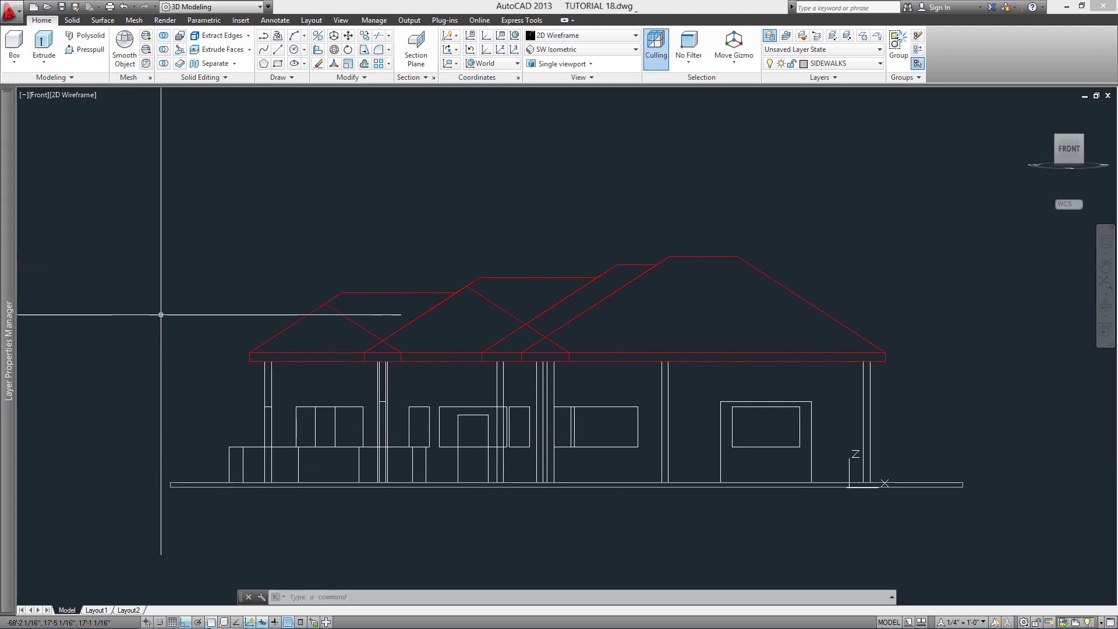
pyautogui.moveTo(160, 315); pyautogui.dragTo(136, 302, button='middle')
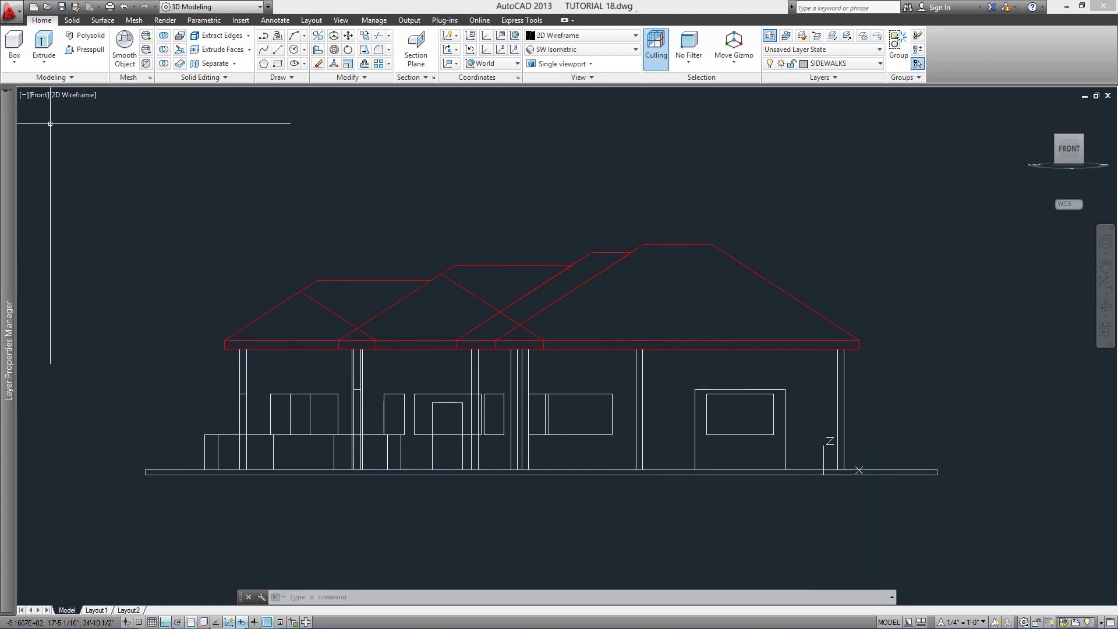
# Return to Conceptual shading in a top view of the site.
pyautogui.click(67, 95)
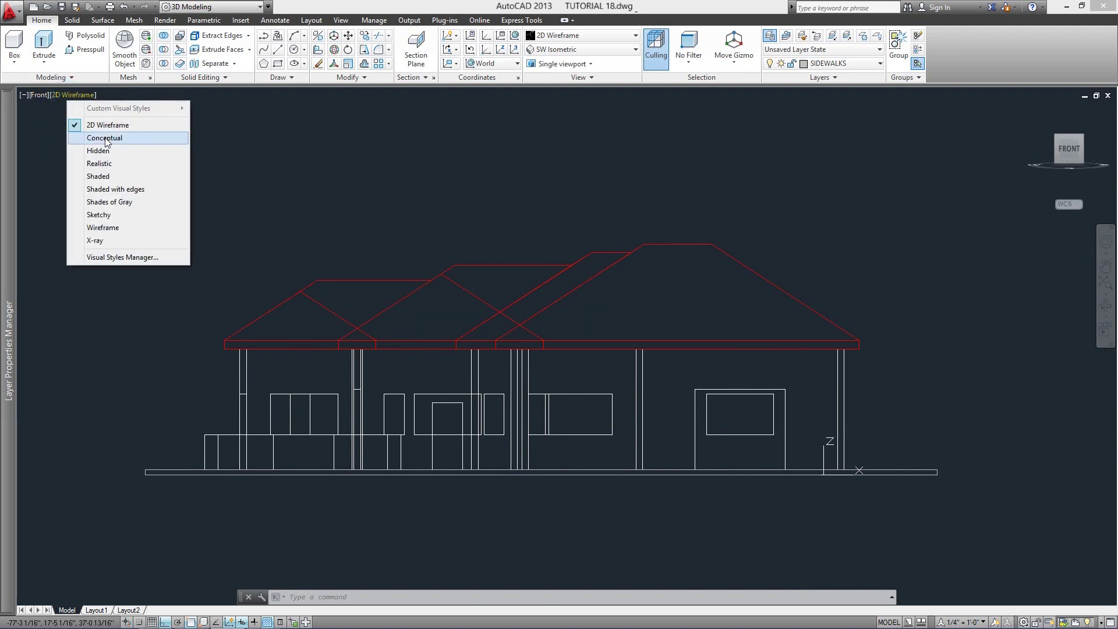
pyautogui.click(106, 141)
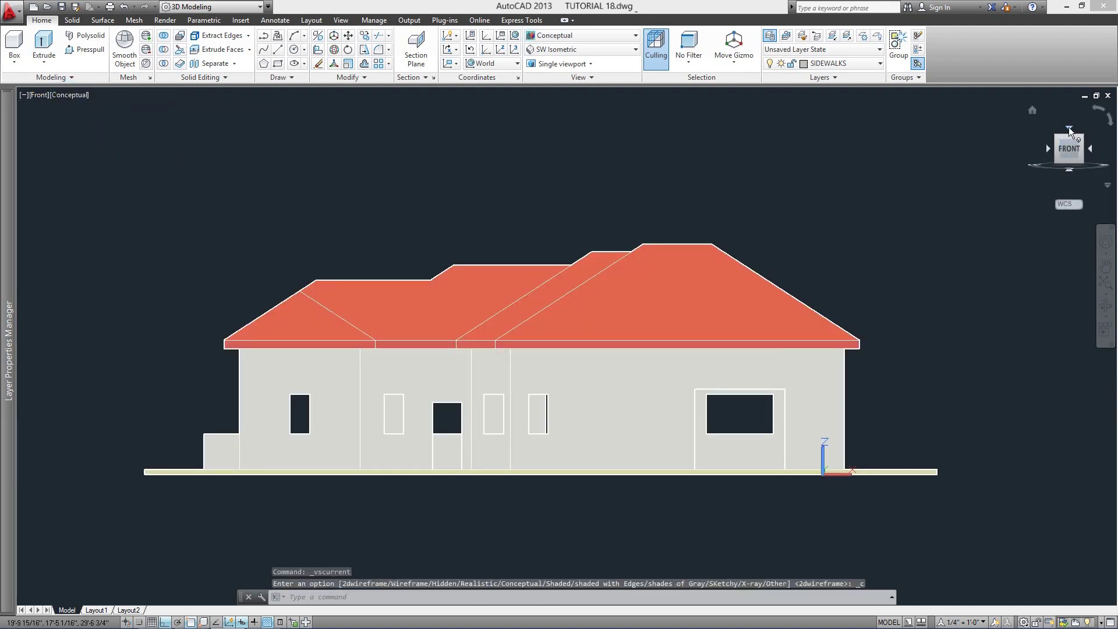
pyautogui.click(1067, 124)
pyautogui.moveTo(2, 272)
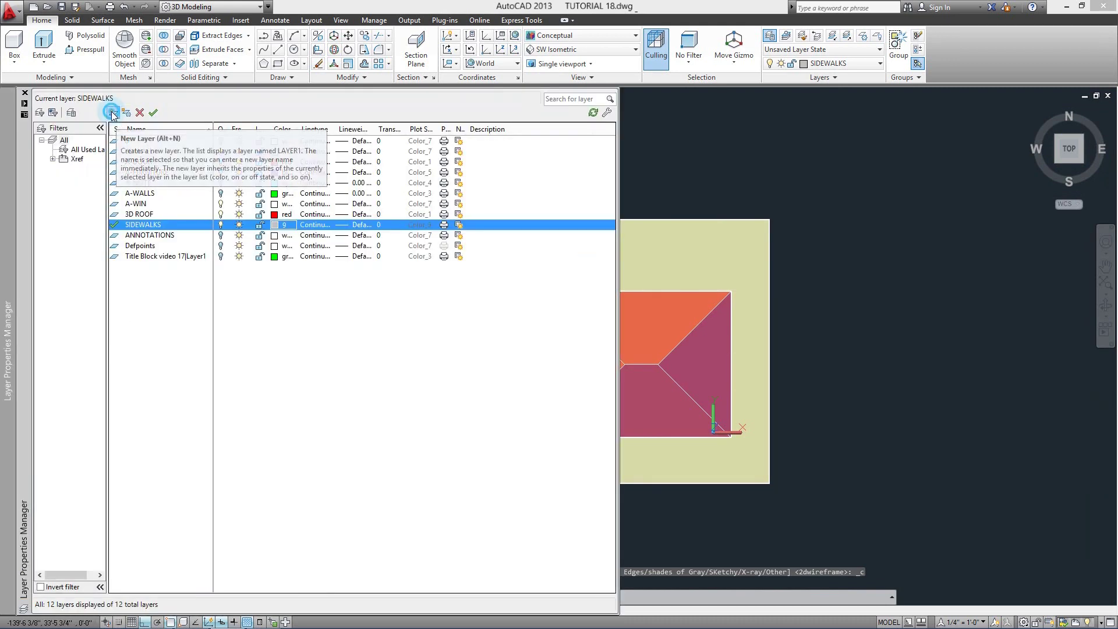
# Add a current TURF layer coloured green index 86.
pyautogui.click(113, 114)
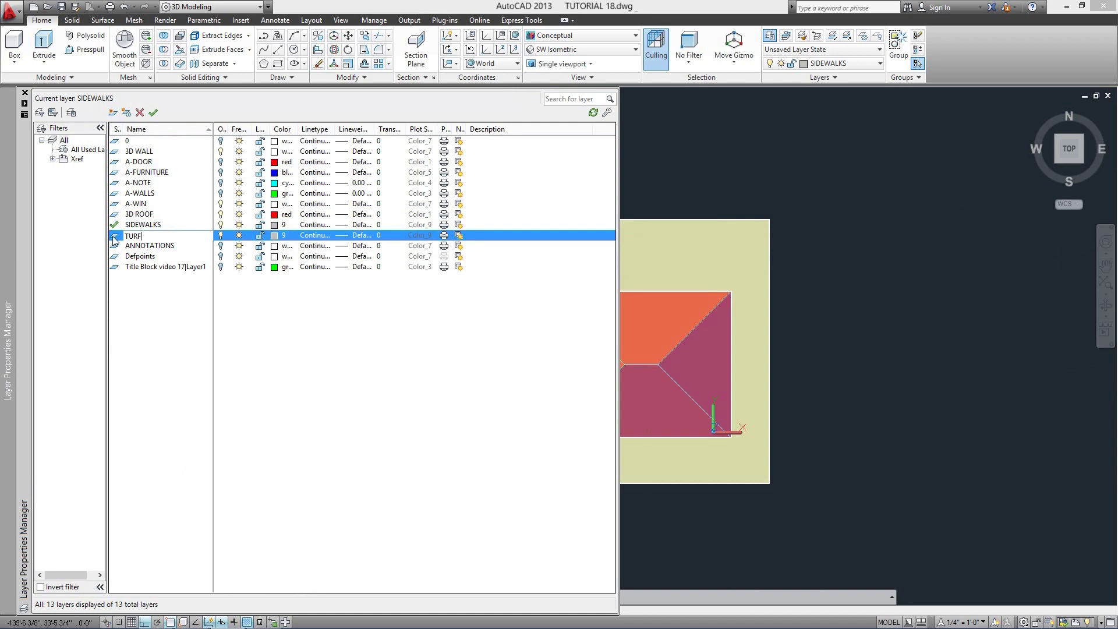
pyautogui.click(274, 235)
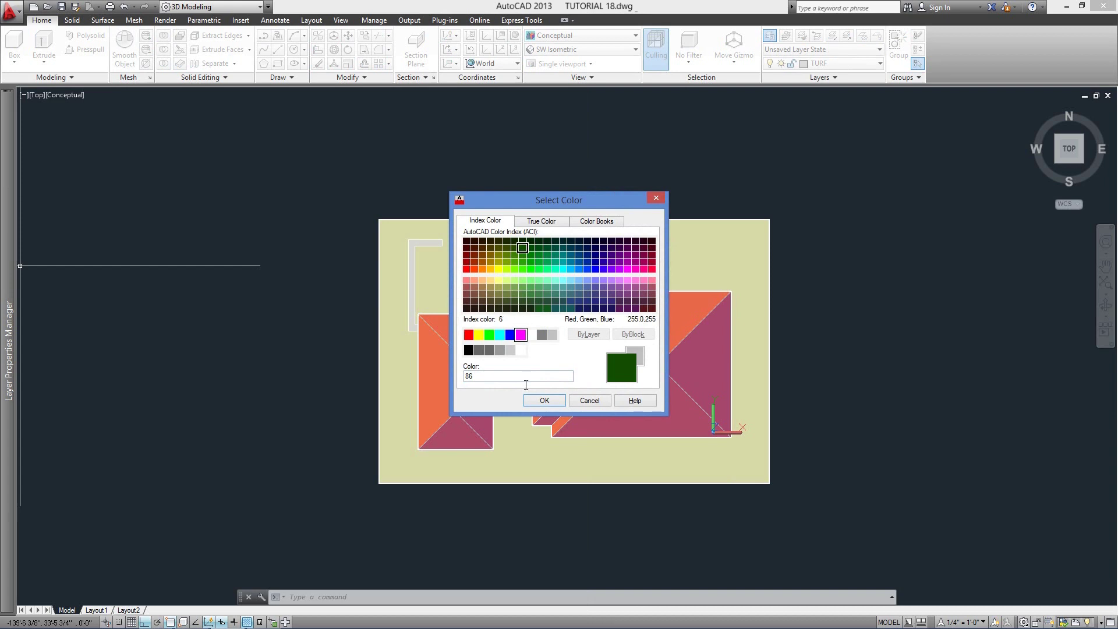
pyautogui.click(544, 400)
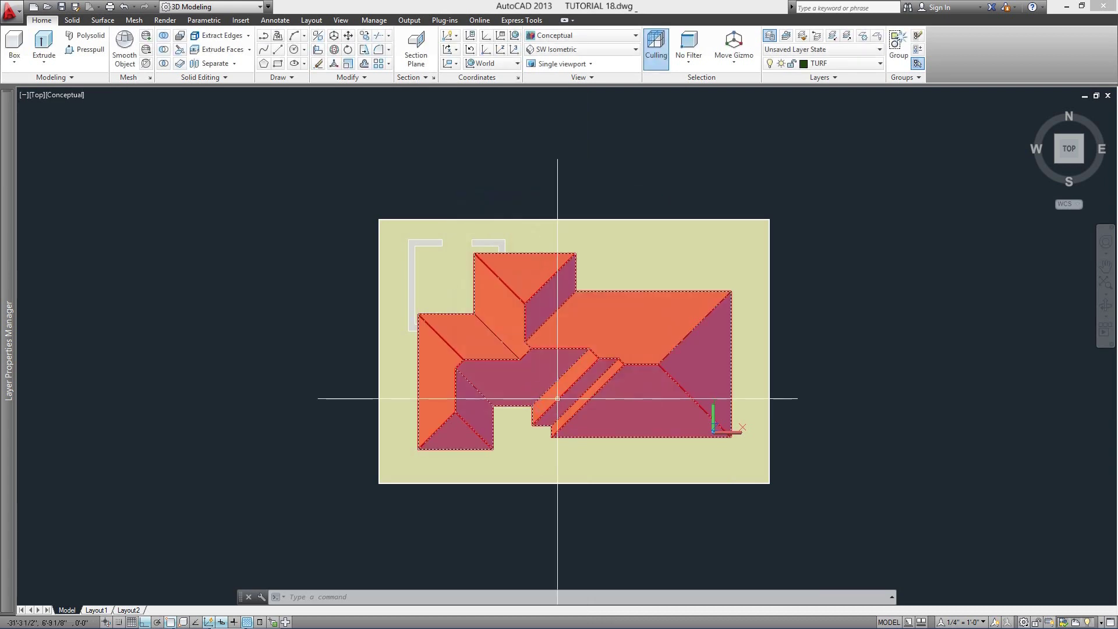
pyautogui.scroll(2, 844, 385)
pyautogui.moveTo(945, 387); pyautogui.dragTo(963, 386, button='middle')
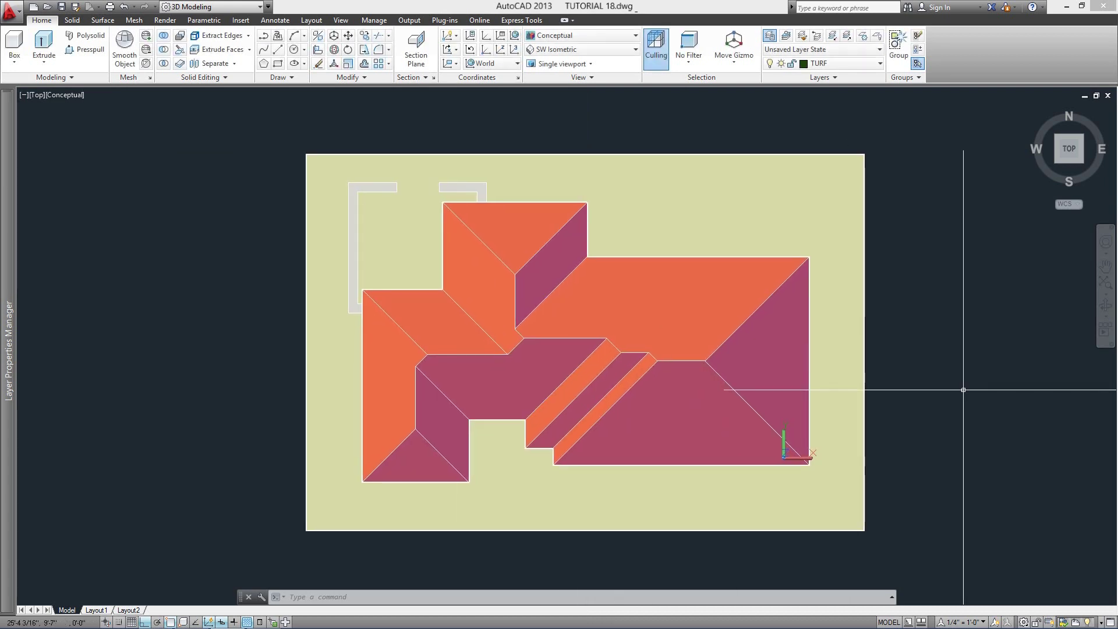
pyautogui.scroll(-4, 993, 351)
pyautogui.moveTo(993, 352); pyautogui.dragTo(725, 342, button='middle')
# Draw a 3-inch-high turf box with corners far beyond the house and sidewalk.
pyautogui.moveTo(3, 88)
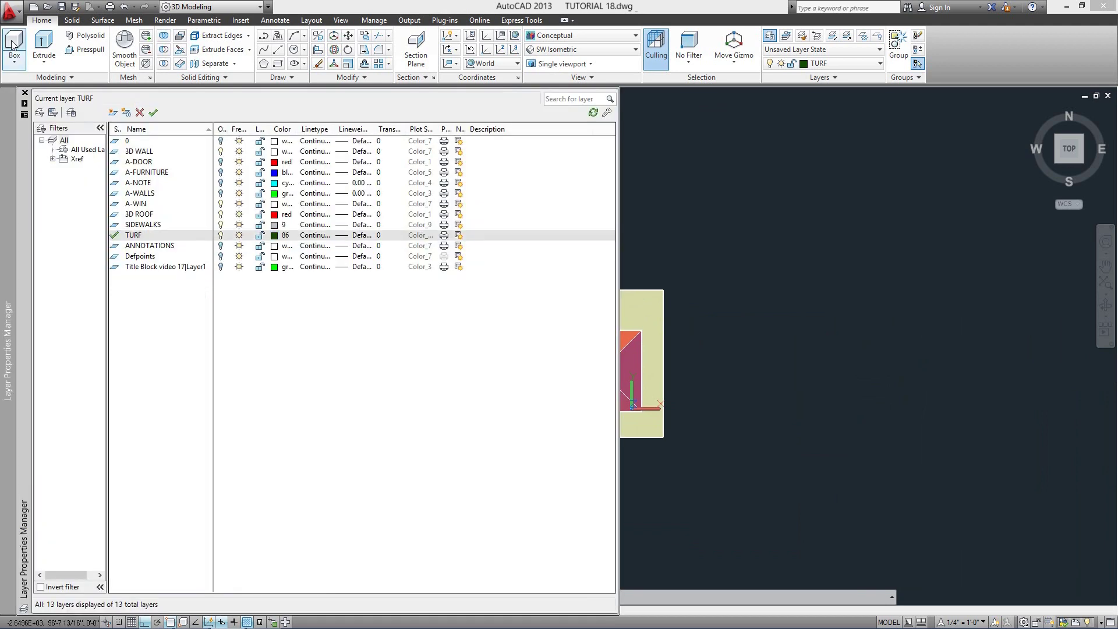
pyautogui.click(14, 40)
pyautogui.scroll(2, 402, 278)
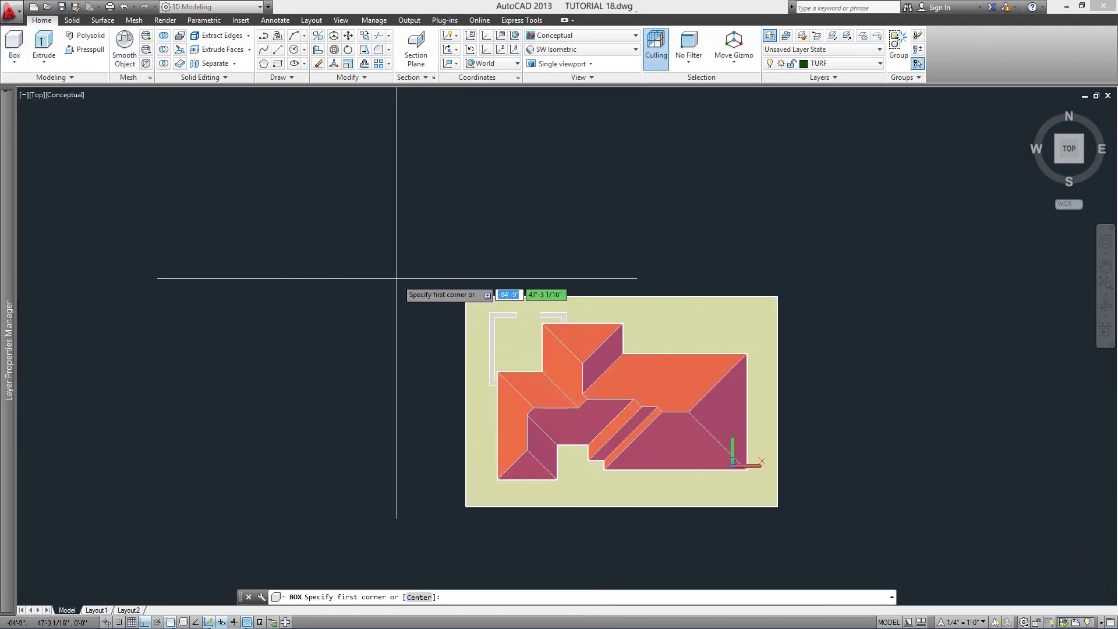
pyautogui.scroll(-4, 393, 276)
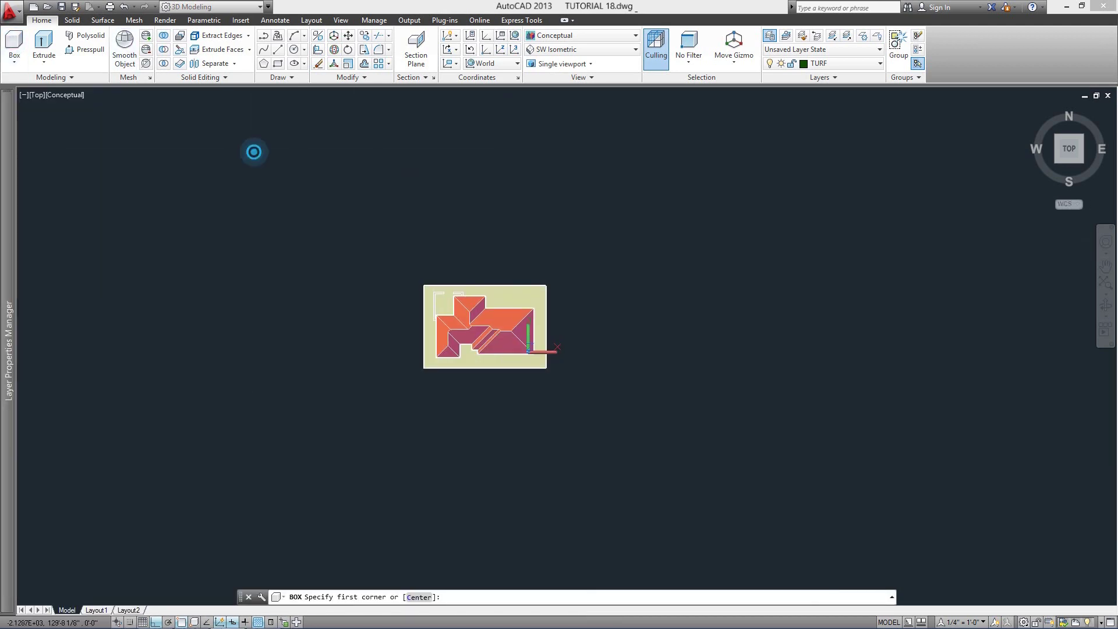
pyautogui.scroll(-2, 267, 175)
pyautogui.click(261, 166)
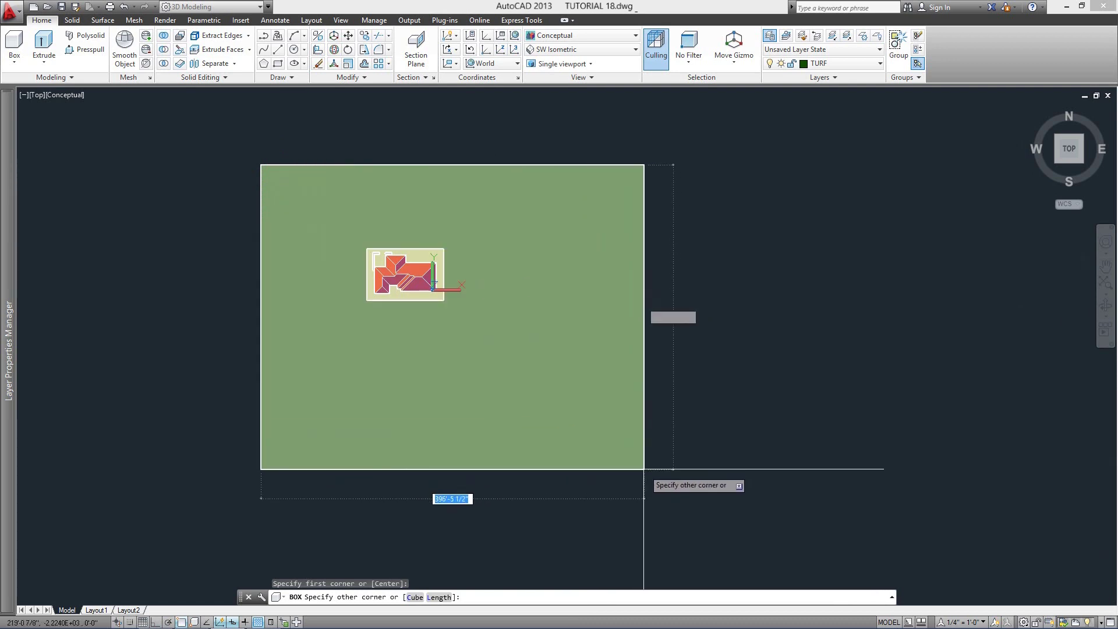
pyautogui.click(677, 491)
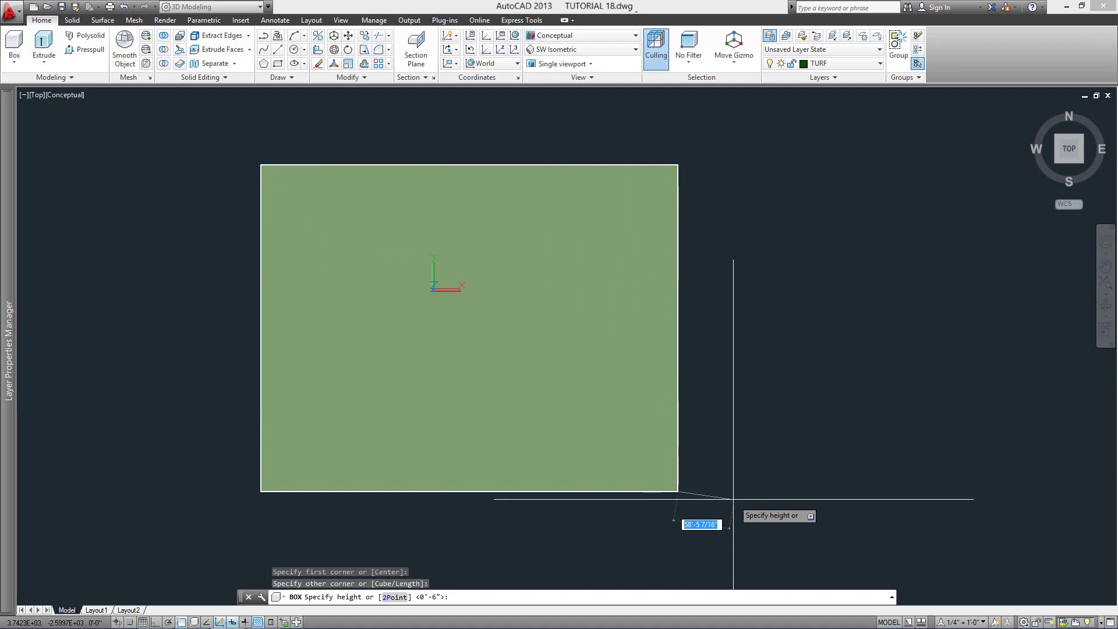
pyautogui.press('Return')
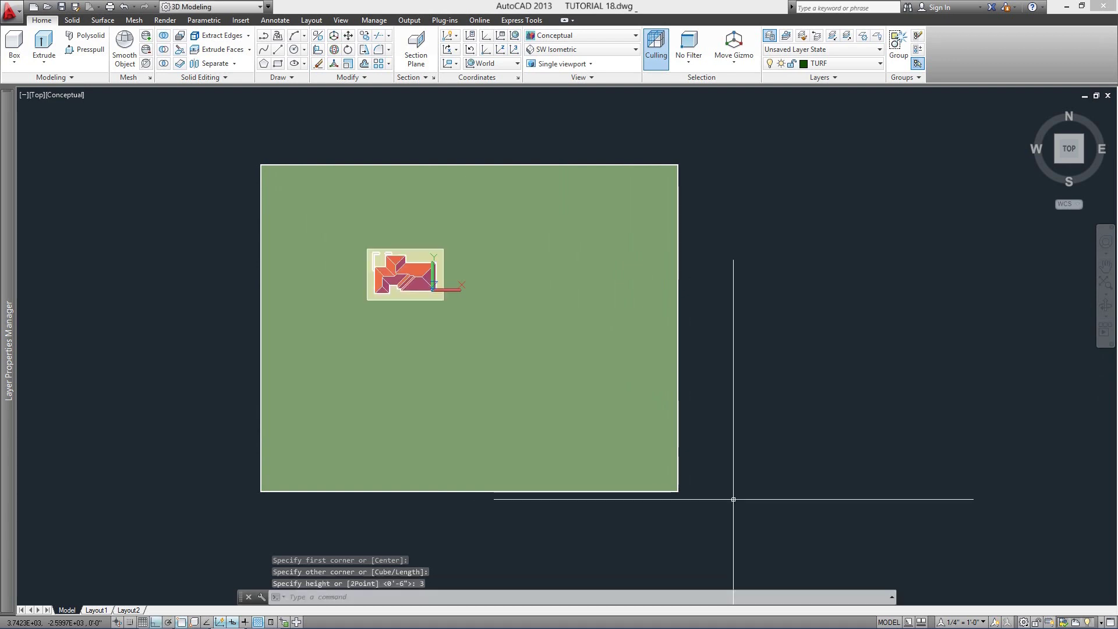
pyautogui.keyDown('shift'); pyautogui.moveTo(712, 494); pyautogui.dragTo(944, 322, button='middle'); pyautogui.keyUp('shift')
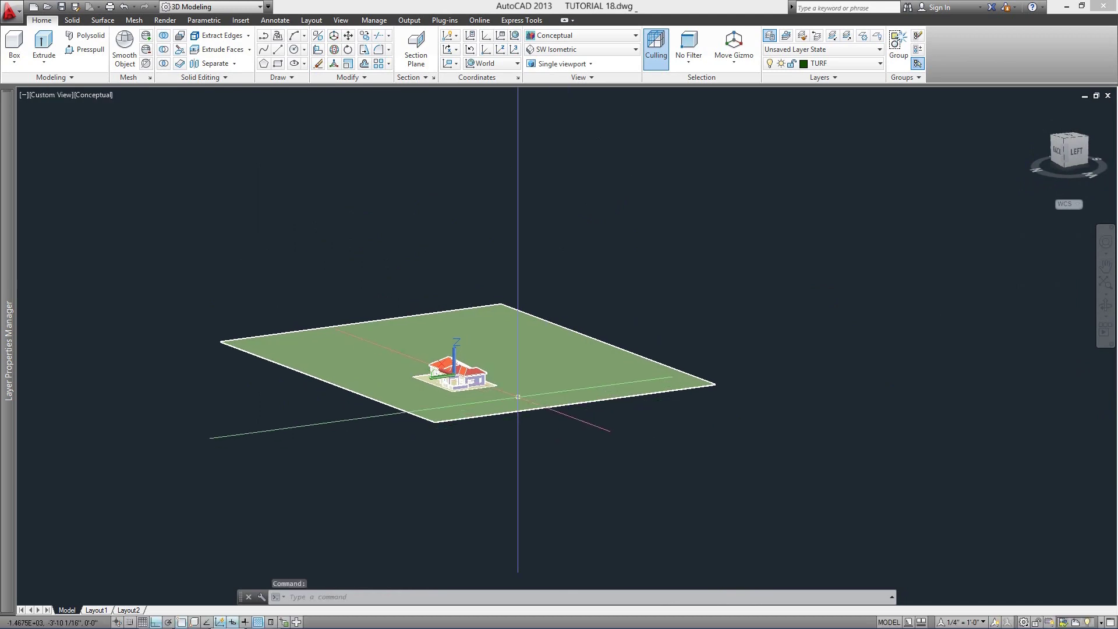
# Zoom and orbit in close to the house, then switch the visual style to Realistic.
pyautogui.scroll(10, 574, 414)
pyautogui.scroll(3, 577, 414)
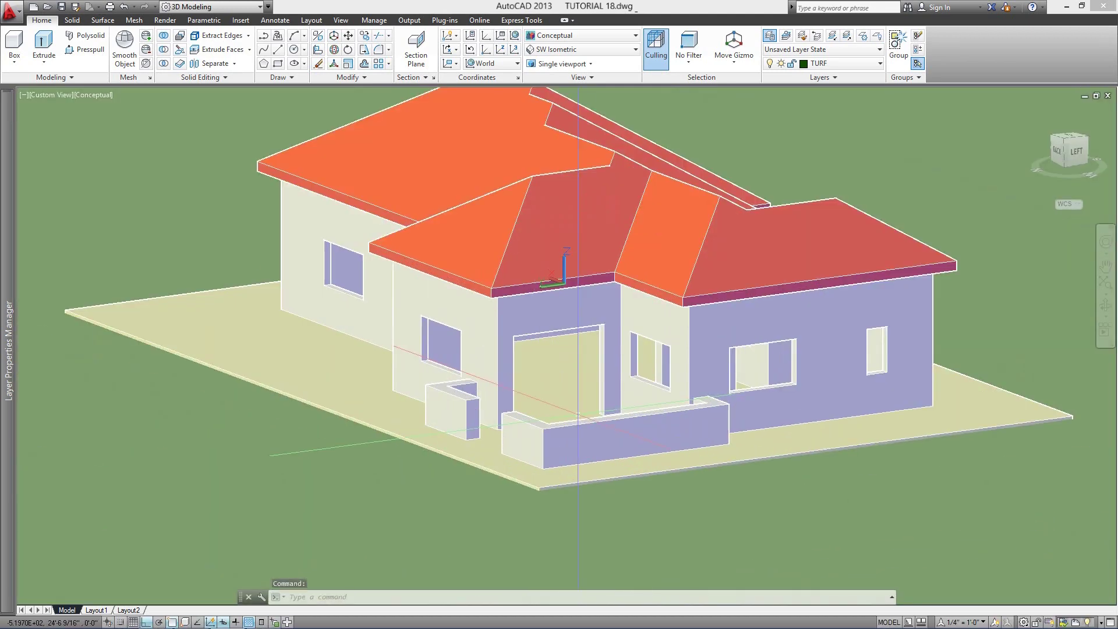
pyautogui.keyDown('shift'); pyautogui.moveTo(529, 385); pyautogui.dragTo(557, 348, button='middle'); pyautogui.keyUp('shift')
pyautogui.scroll(2, 548, 357)
pyautogui.scroll(-2, 599, 401)
pyautogui.press('Escape')
pyautogui.click(95, 95)
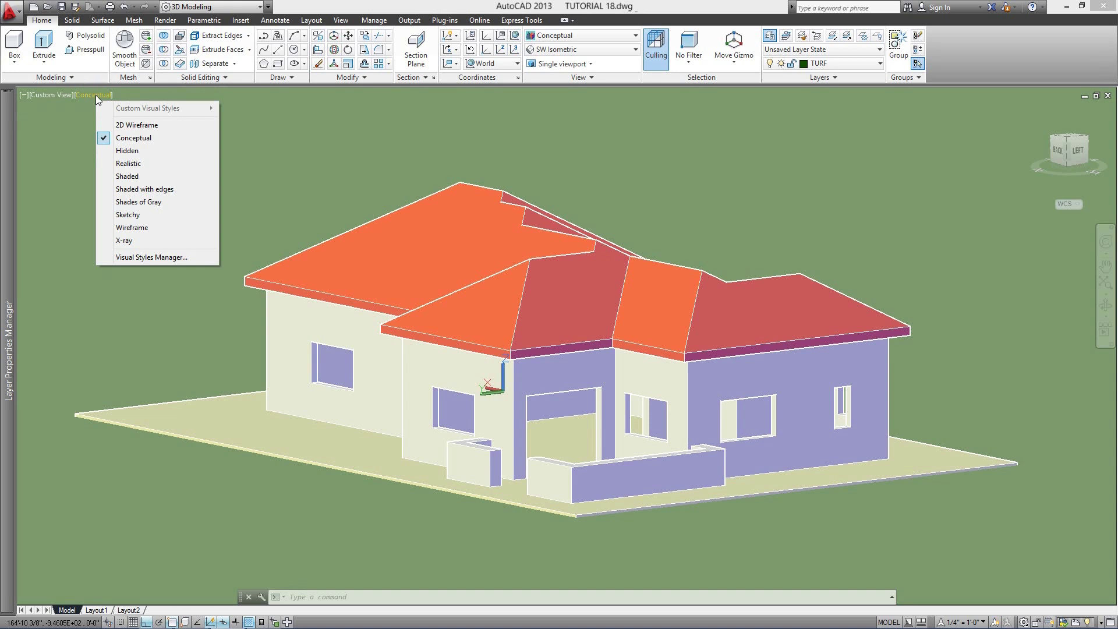
pyautogui.click(148, 164)
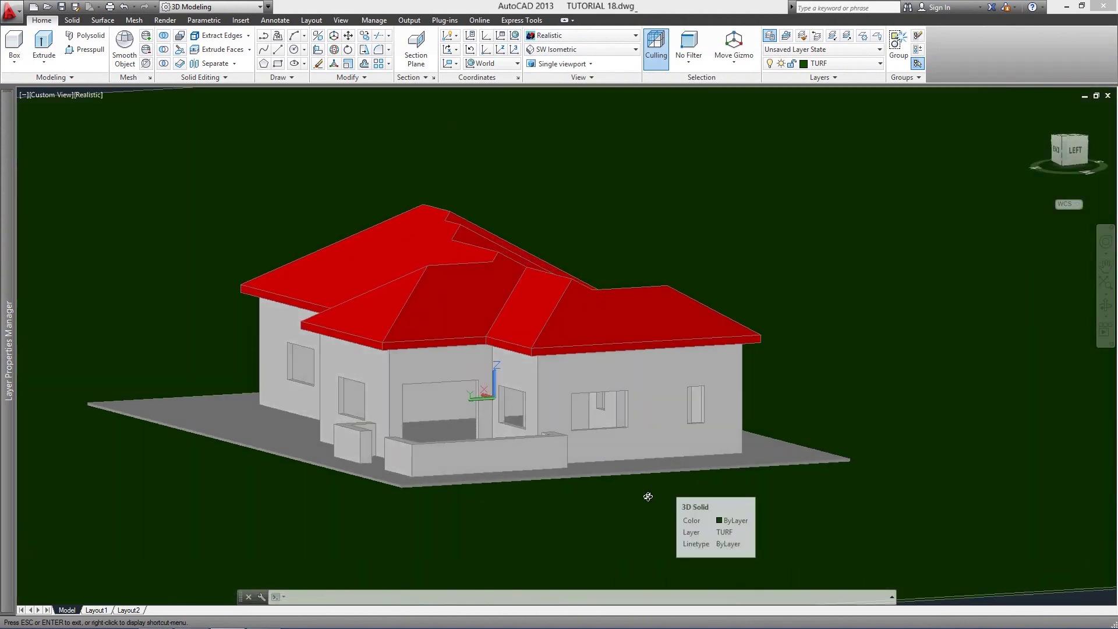
# Orbit around the Realistic-shaded house to a front view.
pyautogui.moveTo(647, 496); pyautogui.dragTo(606, 476)
pyautogui.press('Escape')
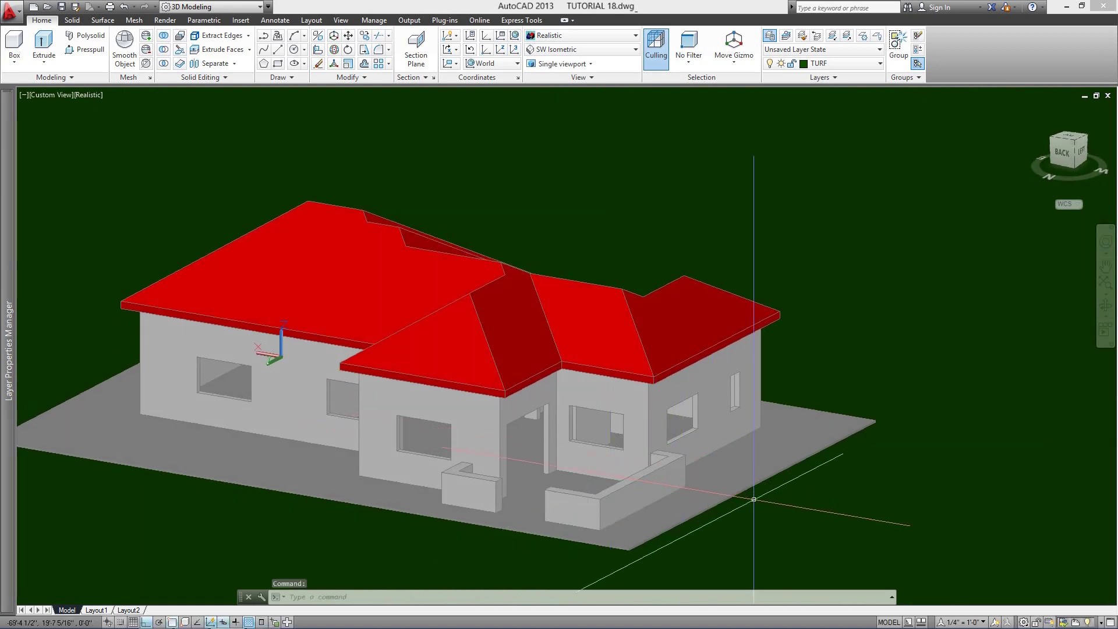